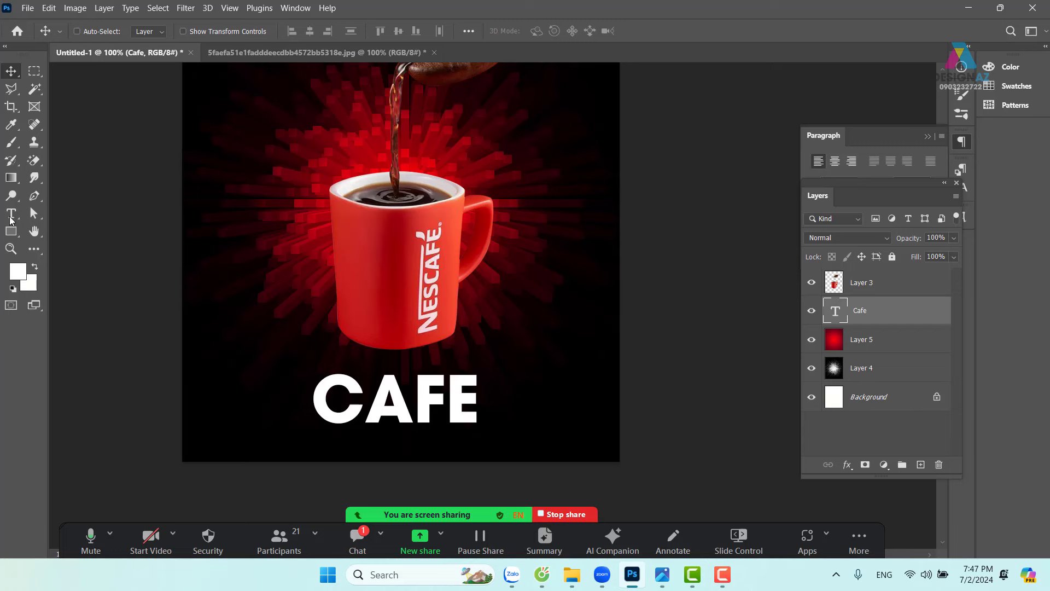
Select the Brush tool and browse down through the ggg brush set.
{"action": "left_click", "coordinate": [12, 147]}
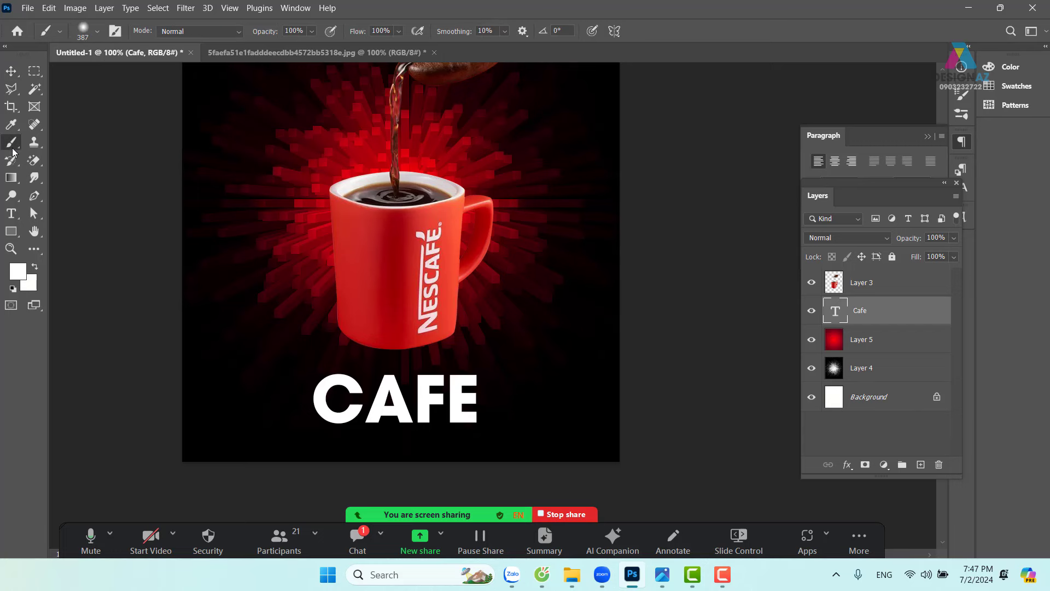
{"action": "left_click", "coordinate": [98, 32]}
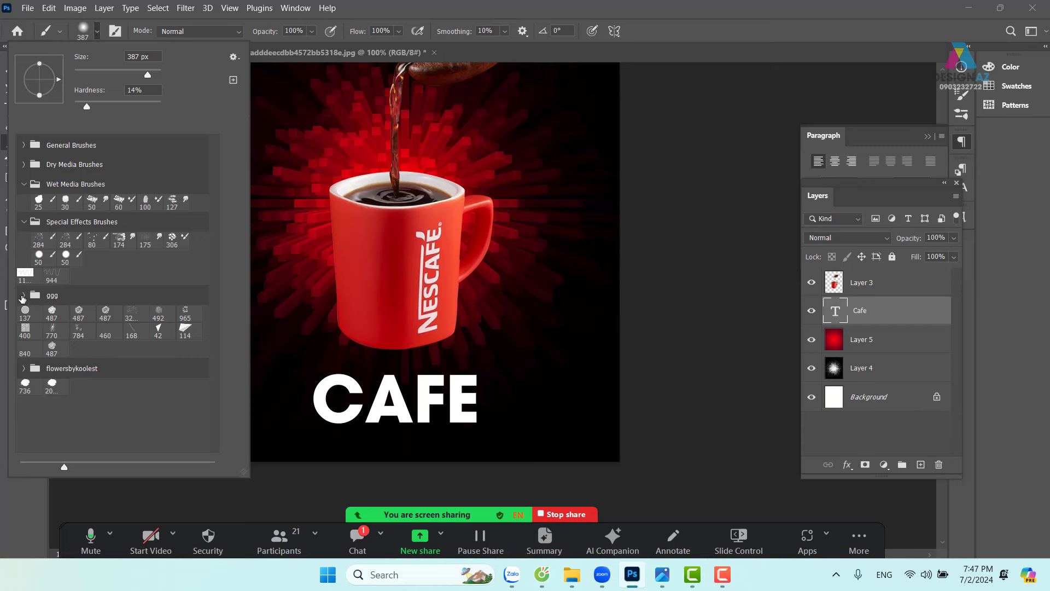
{"action": "left_click", "coordinate": [22, 298]}
{"action": "scroll", "coordinate": [109, 318], "scroll_direction": "down", "scroll_amount": 2}
{"action": "scroll", "coordinate": [110, 317], "scroll_direction": "down", "scroll_amount": 2}
{"action": "scroll", "coordinate": [108, 321], "scroll_direction": "down", "scroll_amount": 2}
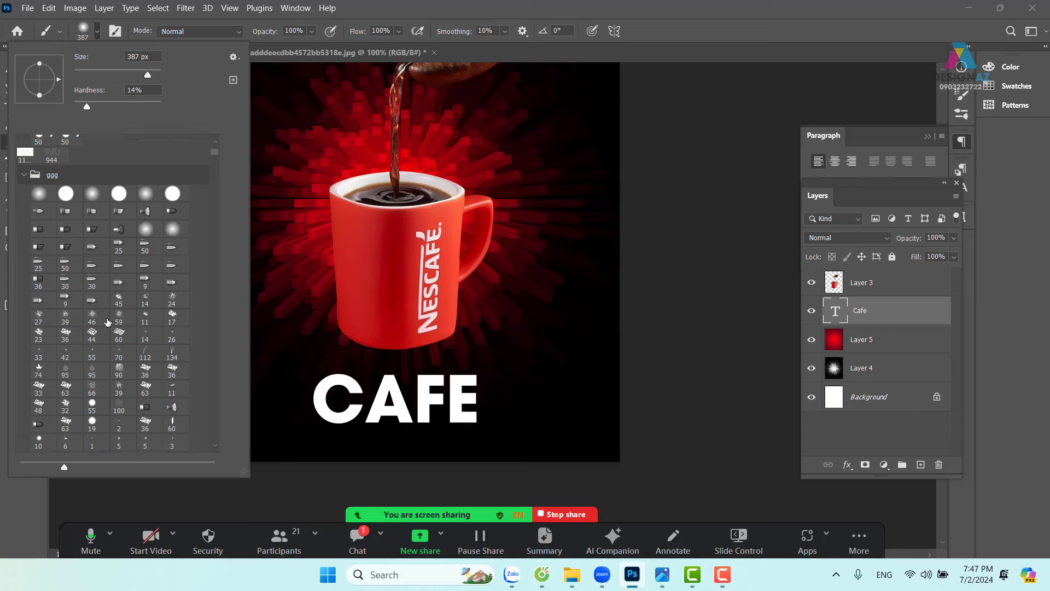
{"action": "scroll", "coordinate": [107, 322], "scroll_direction": "down", "scroll_amount": 2}
{"action": "scroll", "coordinate": [108, 322], "scroll_direction": "down", "scroll_amount": 2}
{"action": "scroll", "coordinate": [101, 329], "scroll_direction": "down", "scroll_amount": 2}
{"action": "scroll", "coordinate": [97, 334], "scroll_direction": "down", "scroll_amount": 2}
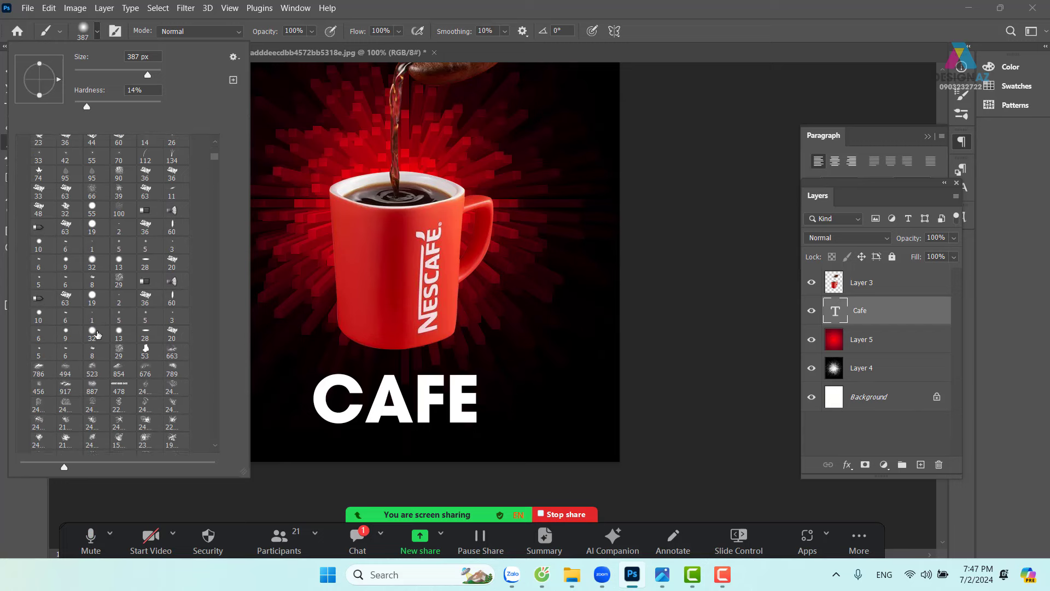
{"action": "scroll", "coordinate": [96, 334], "scroll_direction": "down", "scroll_amount": 2}
{"action": "scroll", "coordinate": [95, 334], "scroll_direction": "down", "scroll_amount": 2}
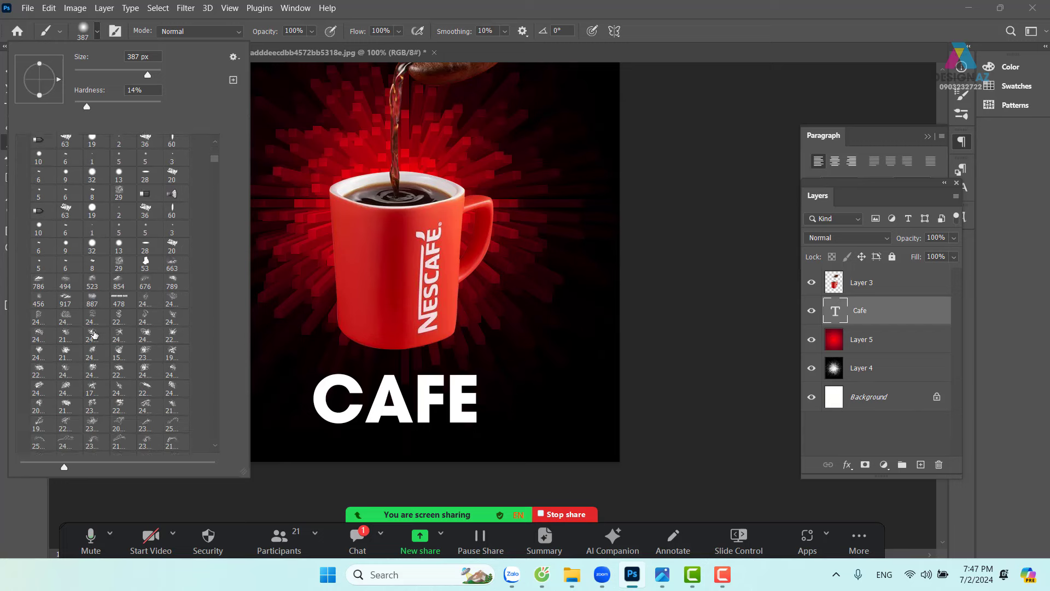
{"action": "scroll", "coordinate": [94, 336], "scroll_direction": "down", "scroll_amount": 1}
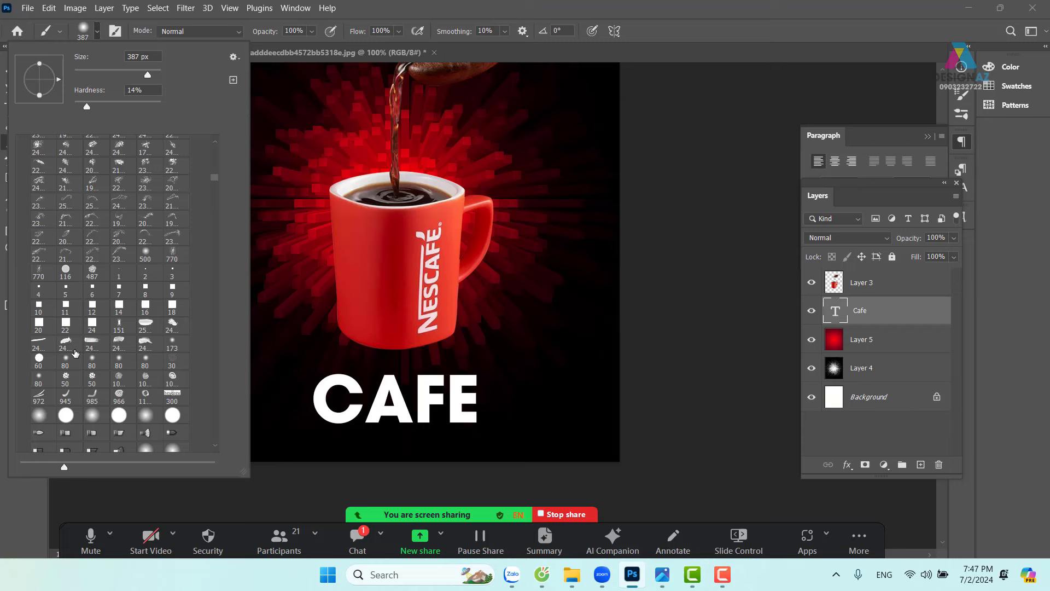
{"action": "scroll", "coordinate": [82, 347], "scroll_direction": "down", "scroll_amount": 3}
{"action": "scroll", "coordinate": [76, 354], "scroll_direction": "down", "scroll_amount": 3}
{"action": "scroll", "coordinate": [75, 357], "scroll_direction": "down", "scroll_amount": 3}
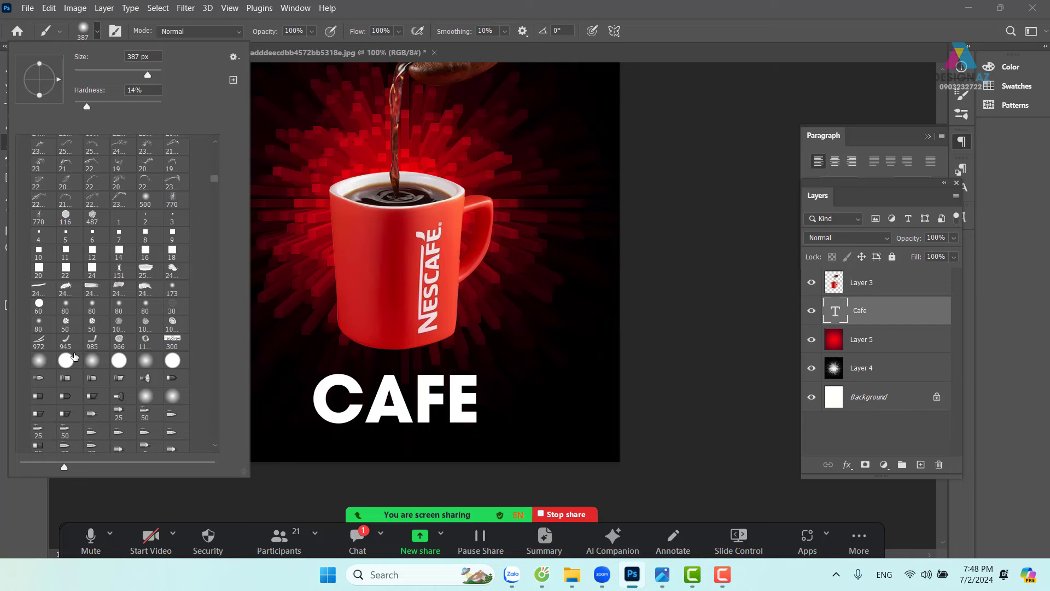
{"action": "scroll", "coordinate": [75, 357], "scroll_direction": "down", "scroll_amount": 2}
{"action": "scroll", "coordinate": [99, 357], "scroll_direction": "down", "scroll_amount": 1}
{"action": "scroll", "coordinate": [109, 358], "scroll_direction": "down", "scroll_amount": 1}
{"action": "scroll", "coordinate": [125, 358], "scroll_direction": "down", "scroll_amount": 1}
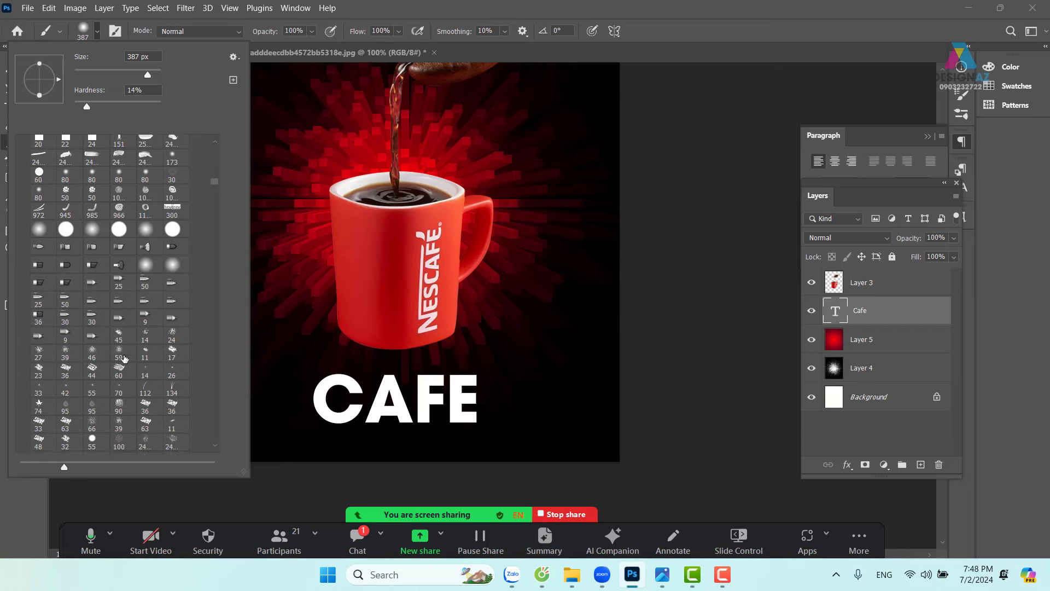
{"action": "scroll", "coordinate": [125, 359], "scroll_direction": "down", "scroll_amount": 1}
{"action": "scroll", "coordinate": [123, 359], "scroll_direction": "down", "scroll_amount": 1}
{"action": "scroll", "coordinate": [121, 359], "scroll_direction": "down", "scroll_amount": 1}
{"action": "scroll", "coordinate": [121, 359], "scroll_direction": "down", "scroll_amount": 12}
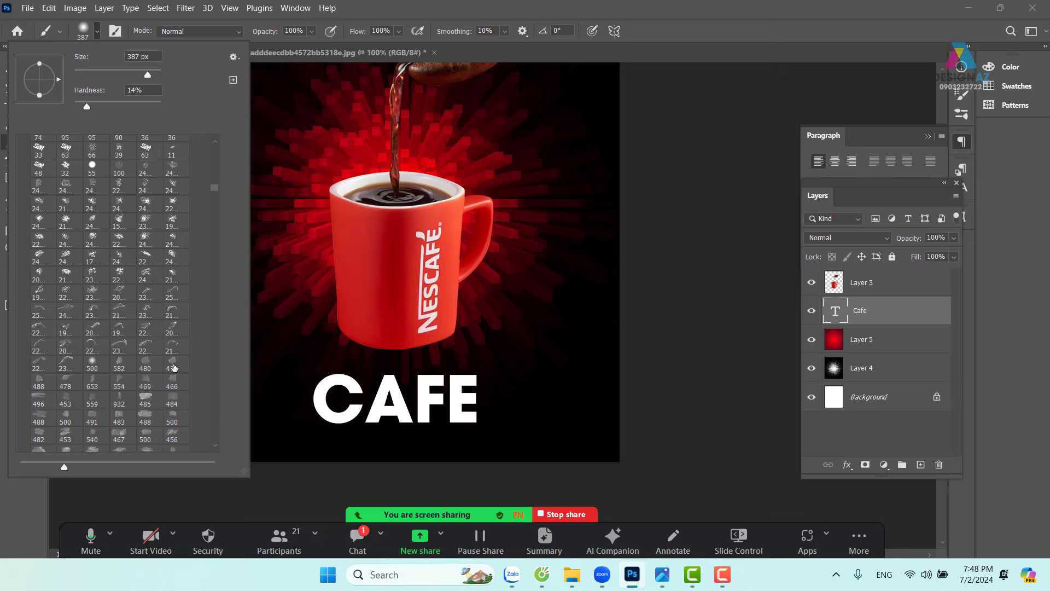
Choose the 462 px textured brush and add a white mask to the Cafe layer.
{"action": "left_click", "coordinate": [146, 365]}
{"action": "scroll", "coordinate": [109, 435], "scroll_direction": "down", "scroll_amount": 1}
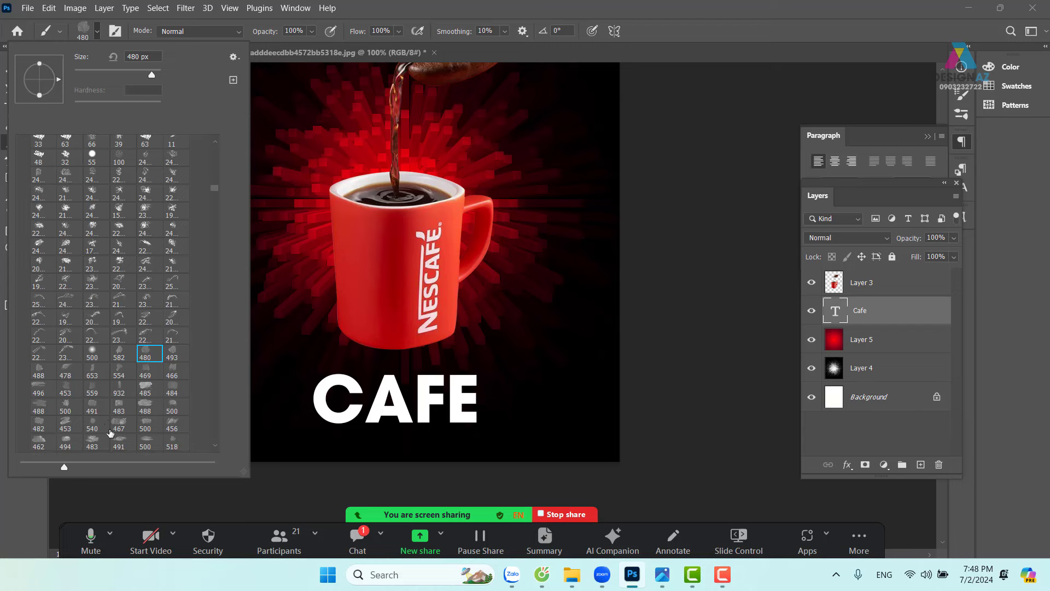
{"action": "left_click", "coordinate": [43, 444]}
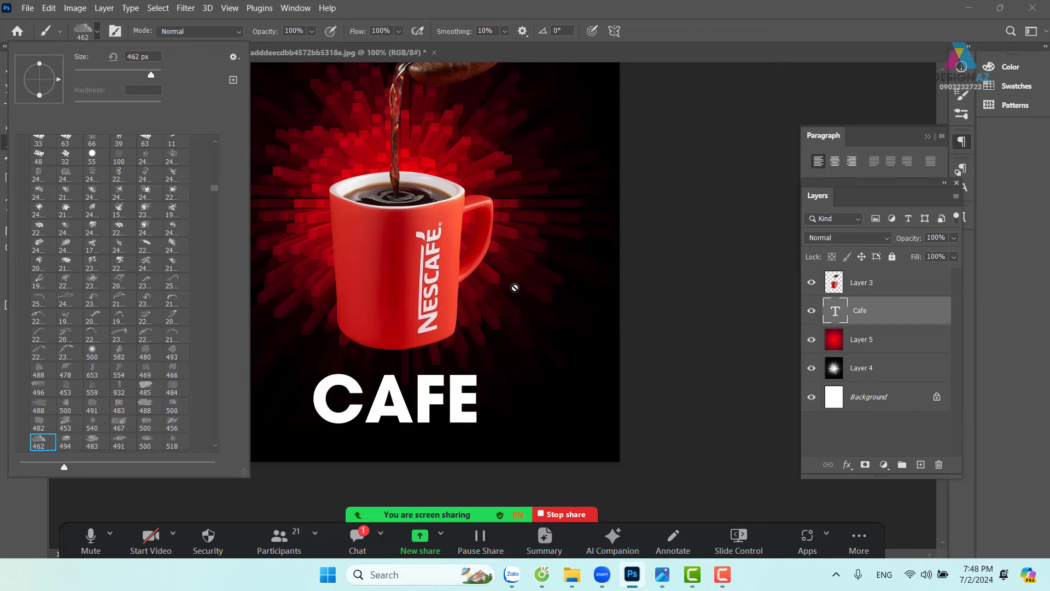
{"action": "left_click", "coordinate": [714, 277]}
{"action": "left_click", "coordinate": [865, 464]}
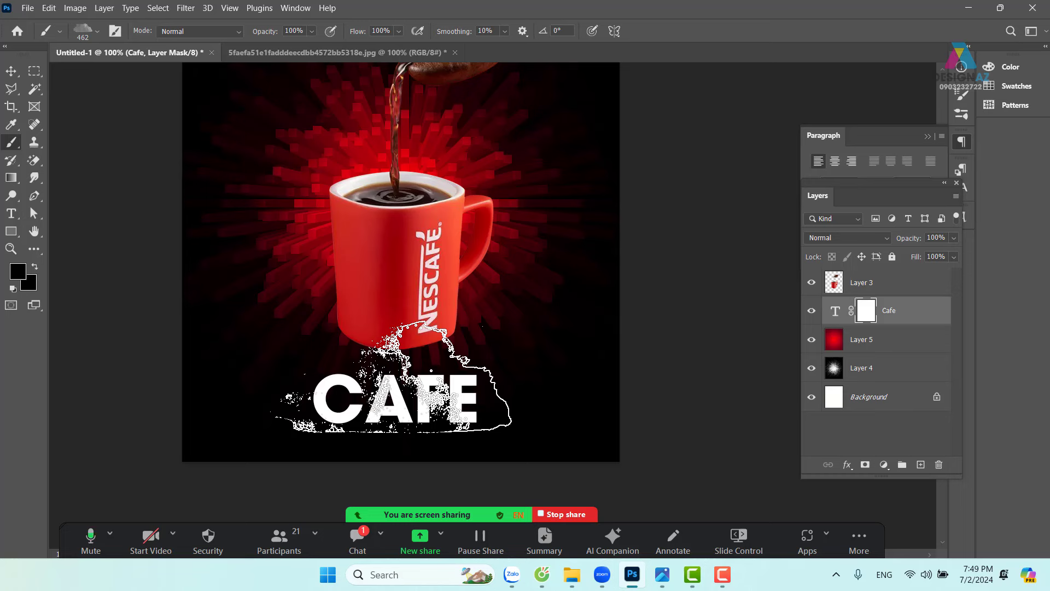
Stamp grey splatter texture over the CAFE letters through the Cafe mask.
{"action": "left_click", "coordinate": [391, 377]}
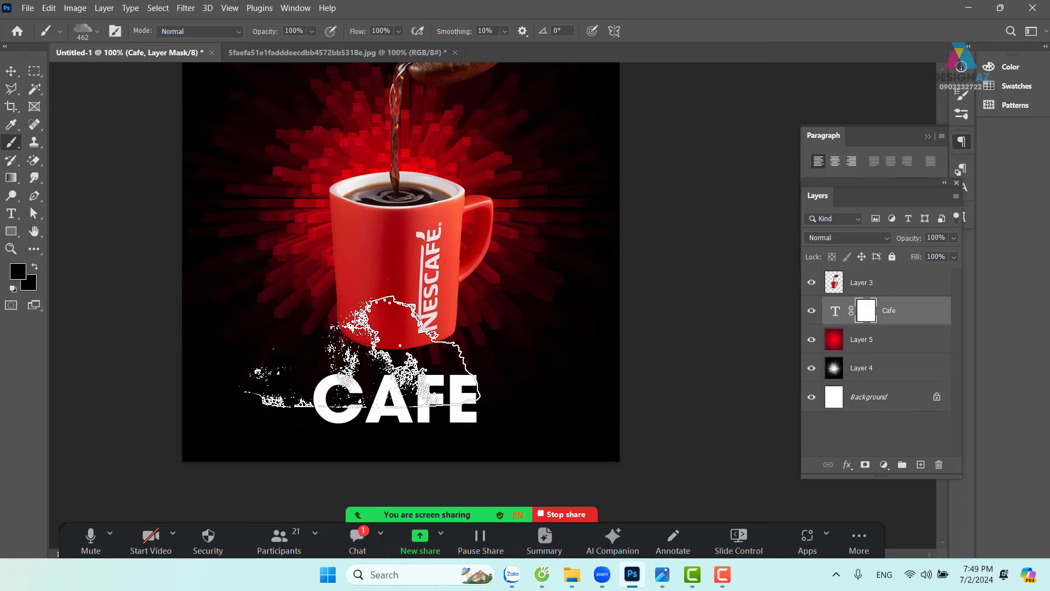
{"action": "left_click", "coordinate": [361, 351]}
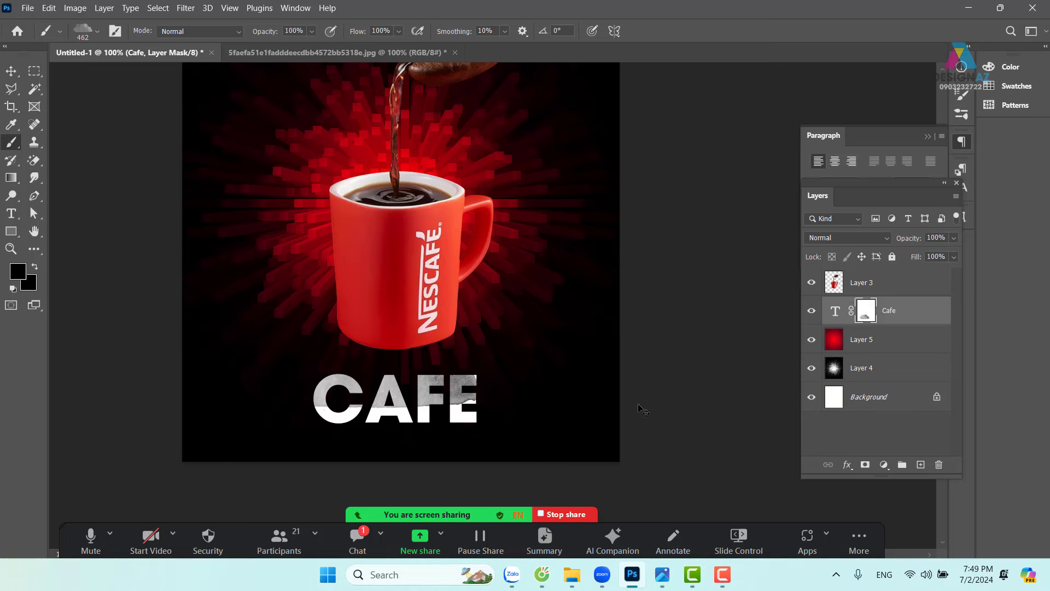
{"action": "left_click", "coordinate": [454, 432]}
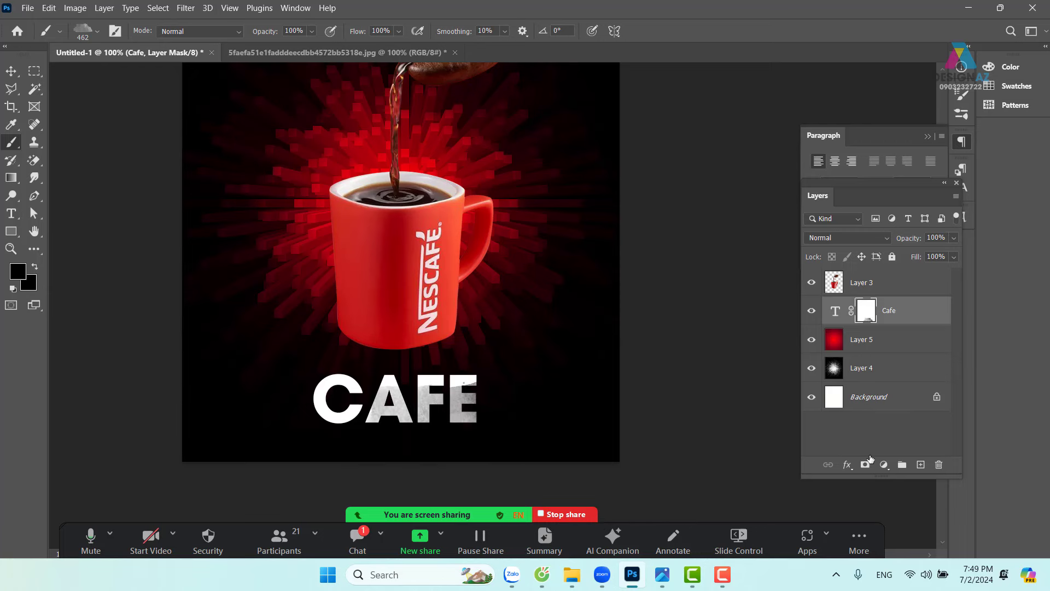
{"action": "key", "text": "ctrl+plus"}
Stamp texture across the upper half of CAFE, undoing a stray stroke over C and A.
{"action": "left_click_drag", "start_coordinate": [542, 374], "coordinate": [520, 187]}
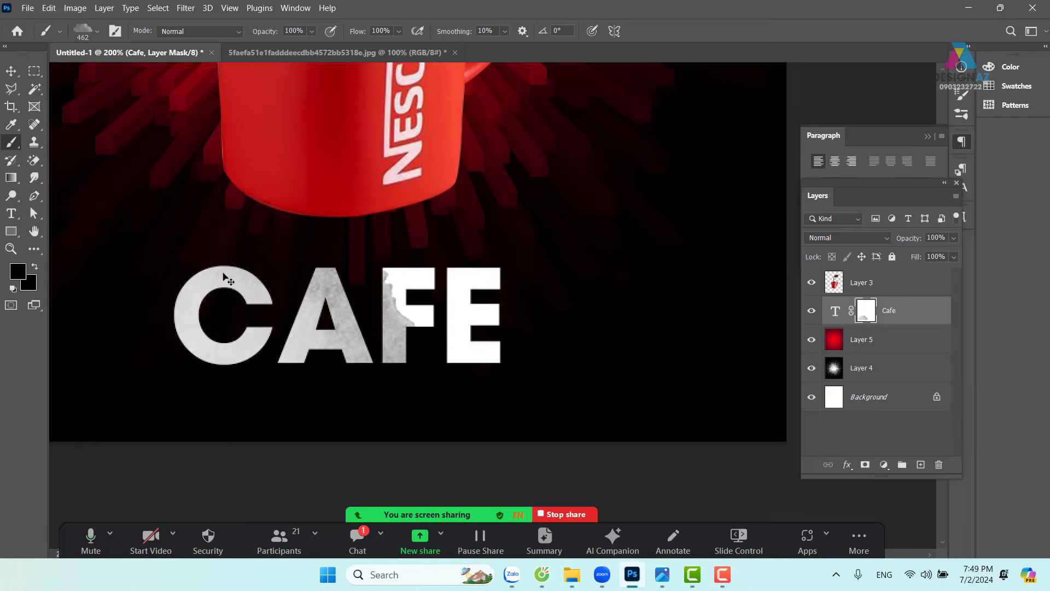
{"action": "left_click_drag", "start_coordinate": [197, 274], "coordinate": [285, 306]}
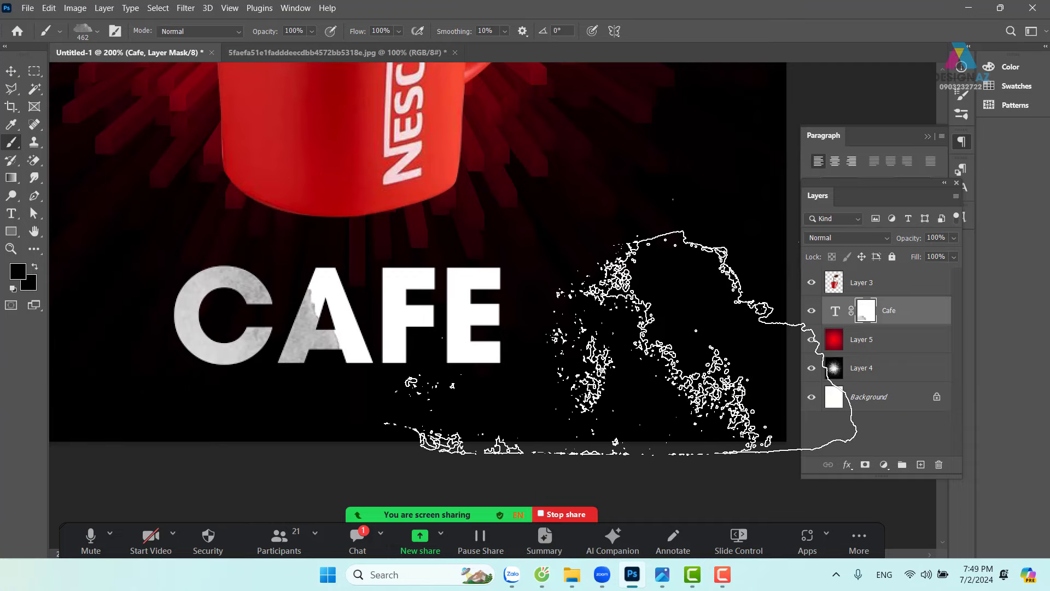
{"action": "key", "text": "ctrl+z"}
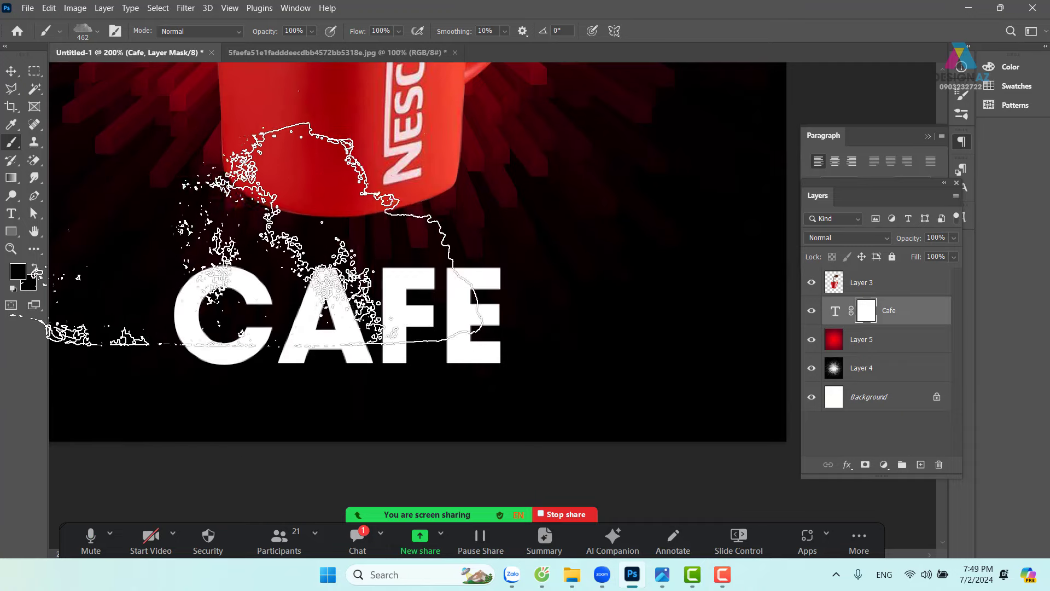
{"action": "left_click", "coordinate": [239, 208]}
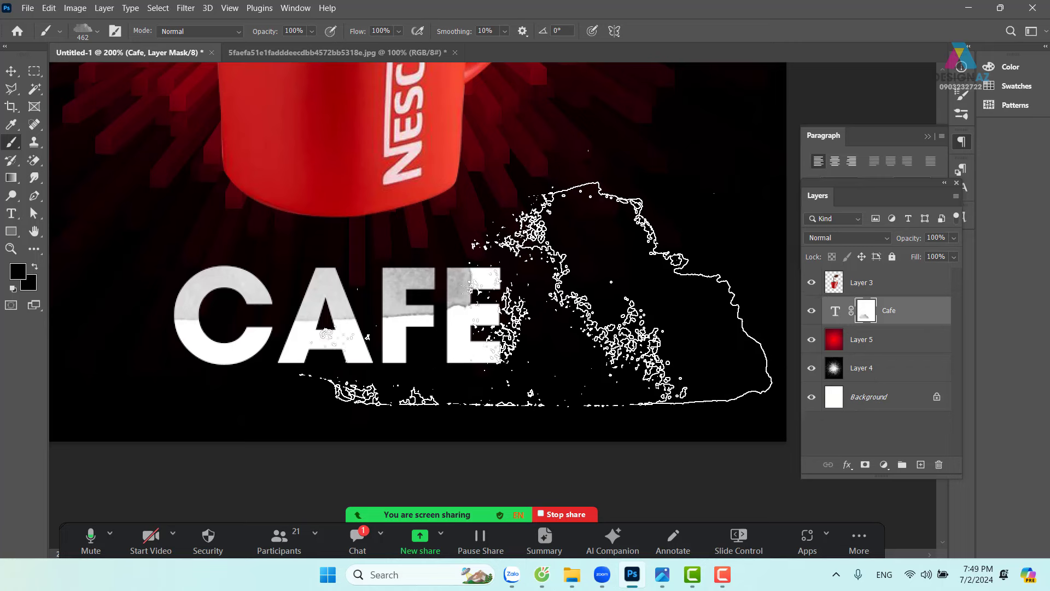
Shrink the brush to 204 px and stamp texture onto the F, E and lower C and A.
{"action": "left_click_drag", "start_coordinate": [541, 273], "coordinate": [355, 278]}
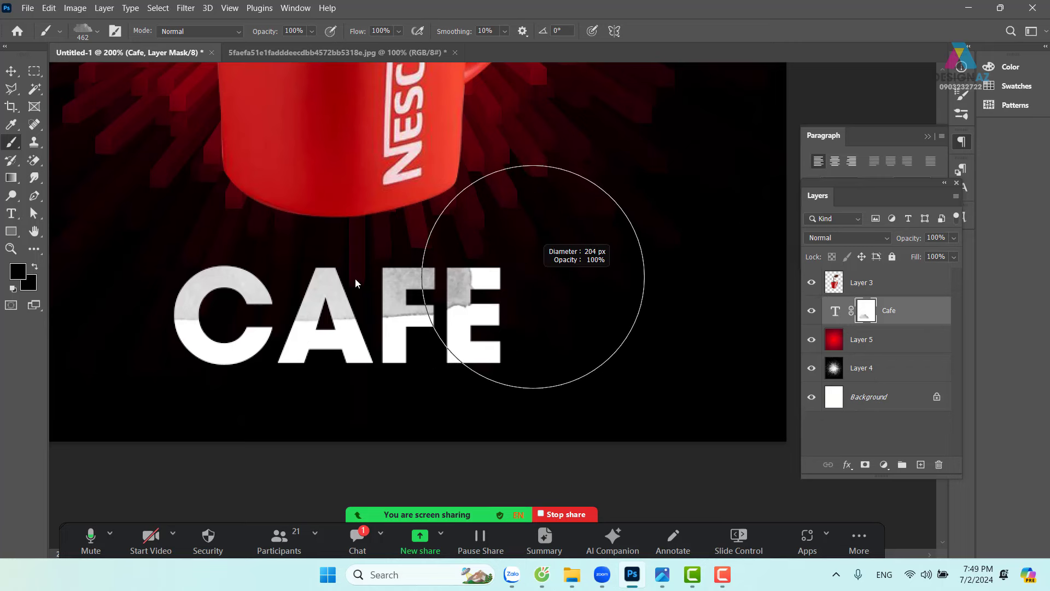
{"action": "left_click", "coordinate": [435, 353]}
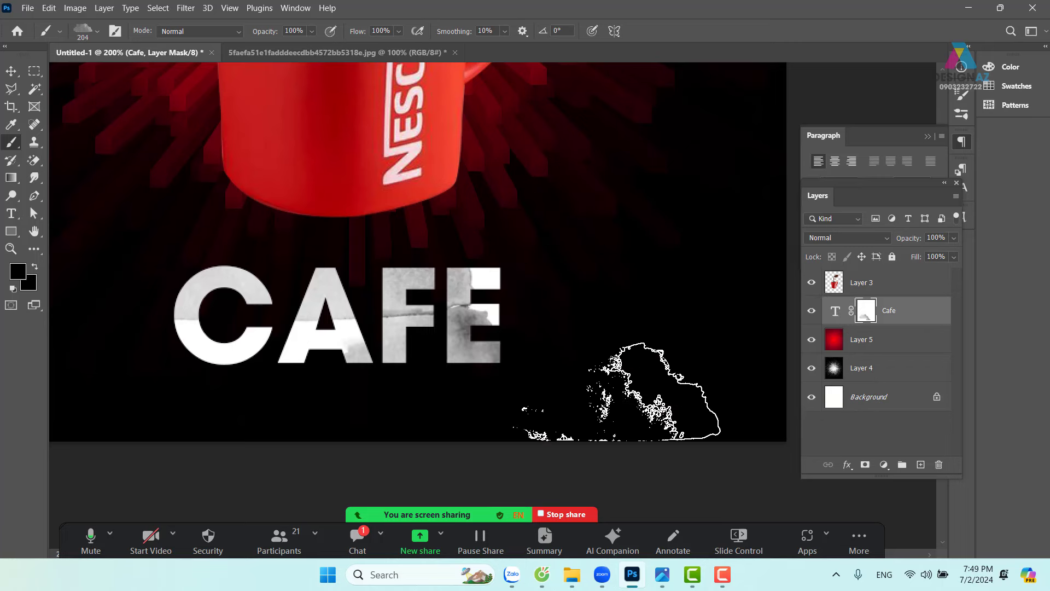
{"action": "left_click", "coordinate": [273, 352]}
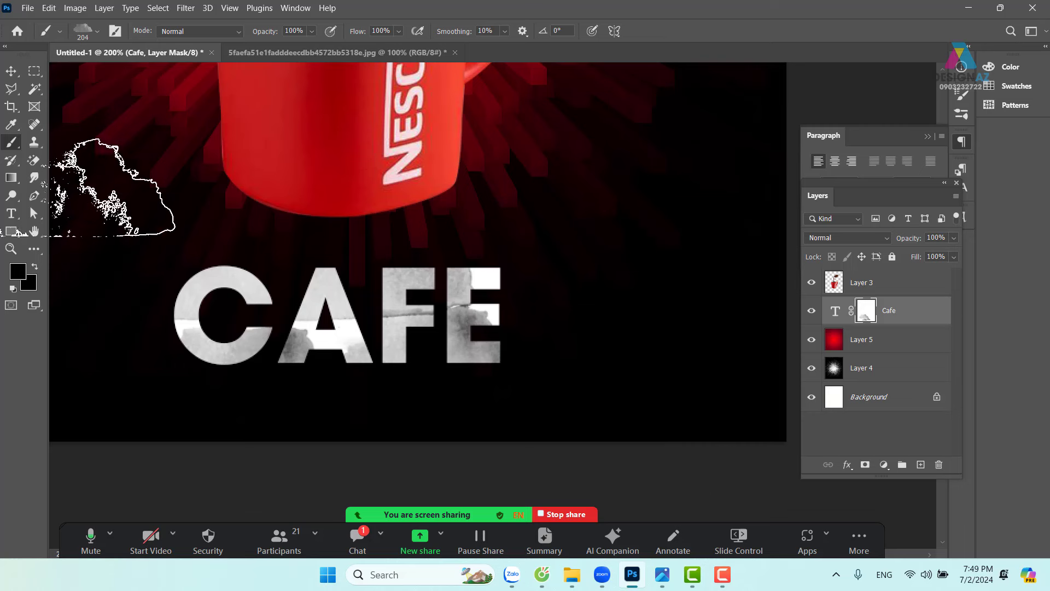
{"action": "left_click", "coordinate": [11, 71]}
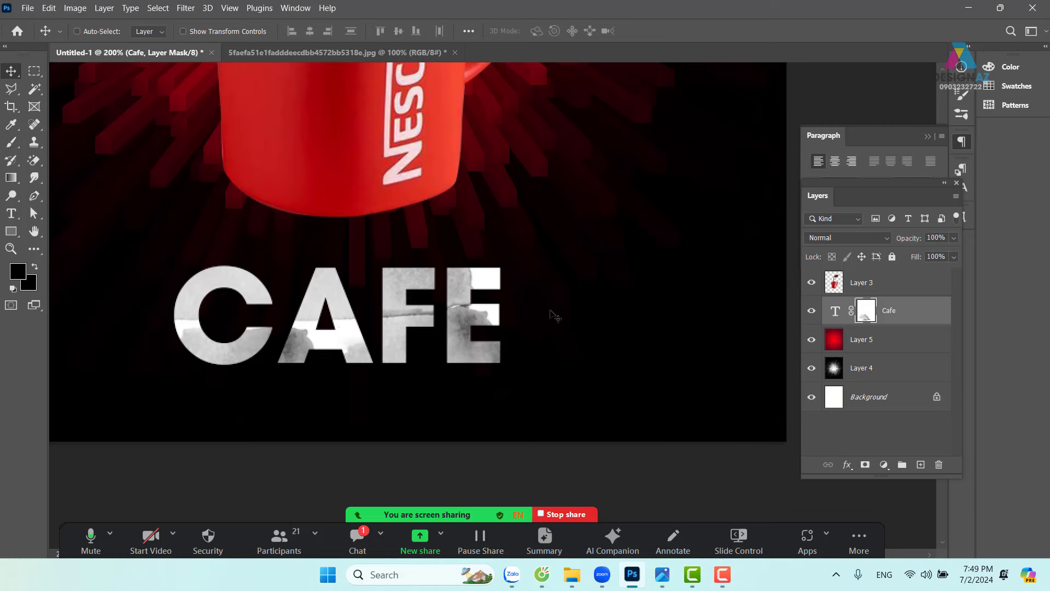
{"action": "key", "text": "t"}
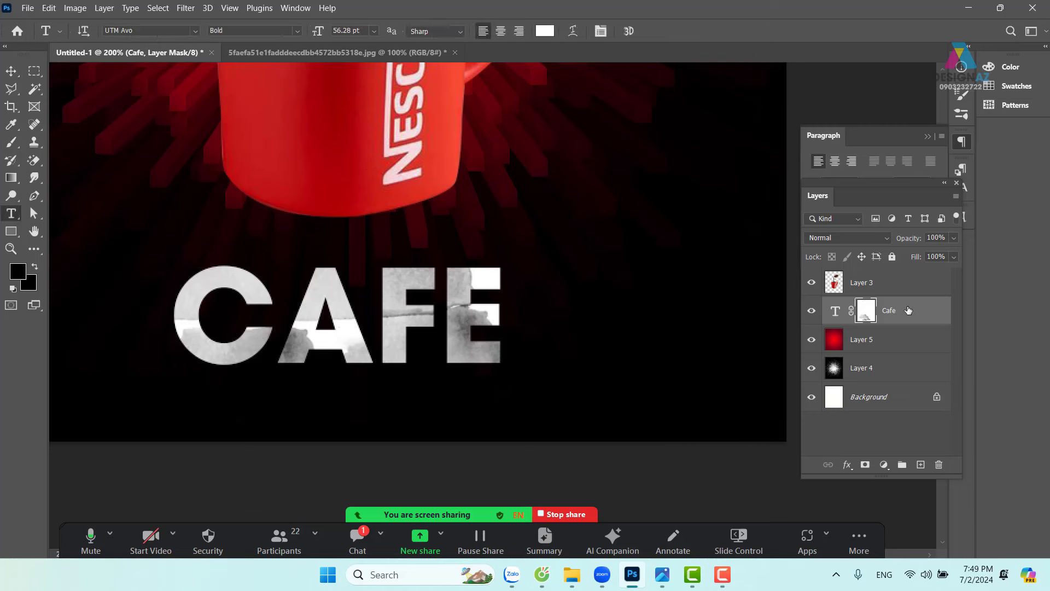
Try a brown colour on the CAFE text, then undo it and the texture to restore solid white.
{"action": "left_click", "coordinate": [835, 312]}
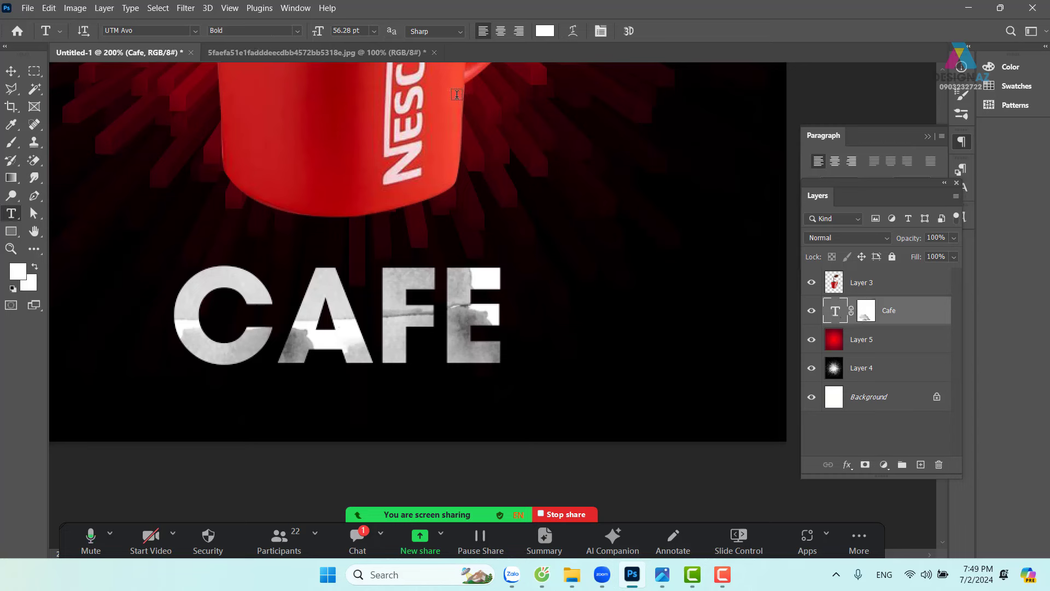
{"action": "left_click", "coordinate": [545, 30]}
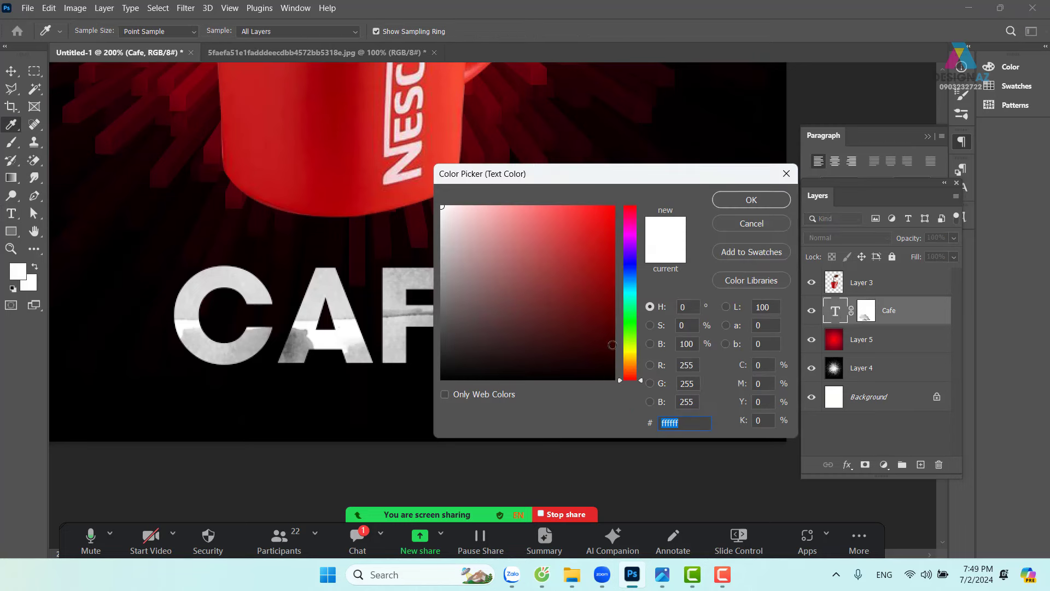
{"action": "left_click", "coordinate": [630, 361]}
{"action": "left_click", "coordinate": [559, 296]}
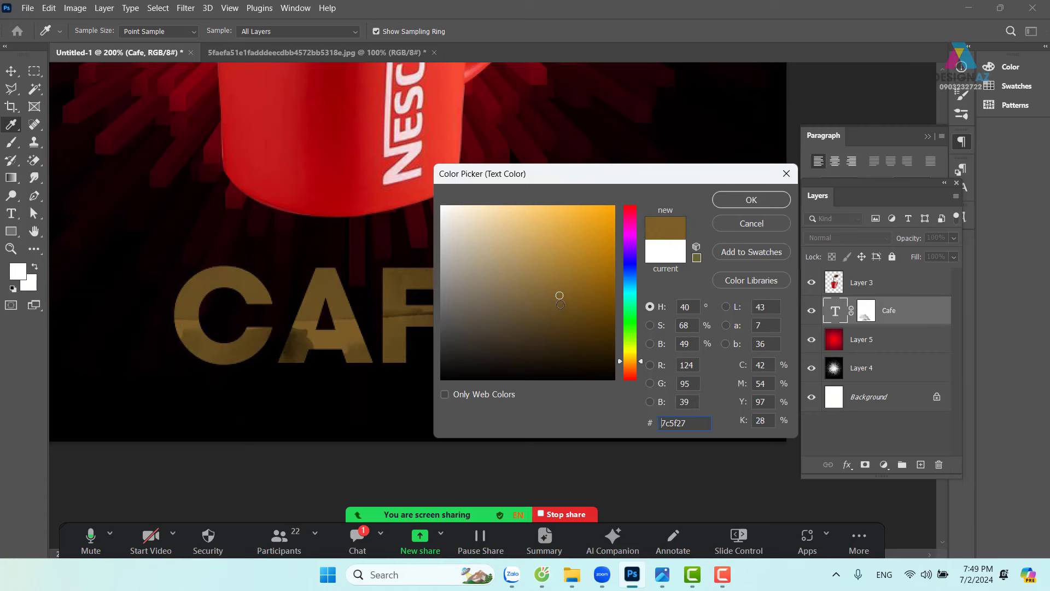
{"action": "left_click", "coordinate": [631, 368]}
{"action": "left_click", "coordinate": [605, 294]}
{"action": "left_click", "coordinate": [566, 286]}
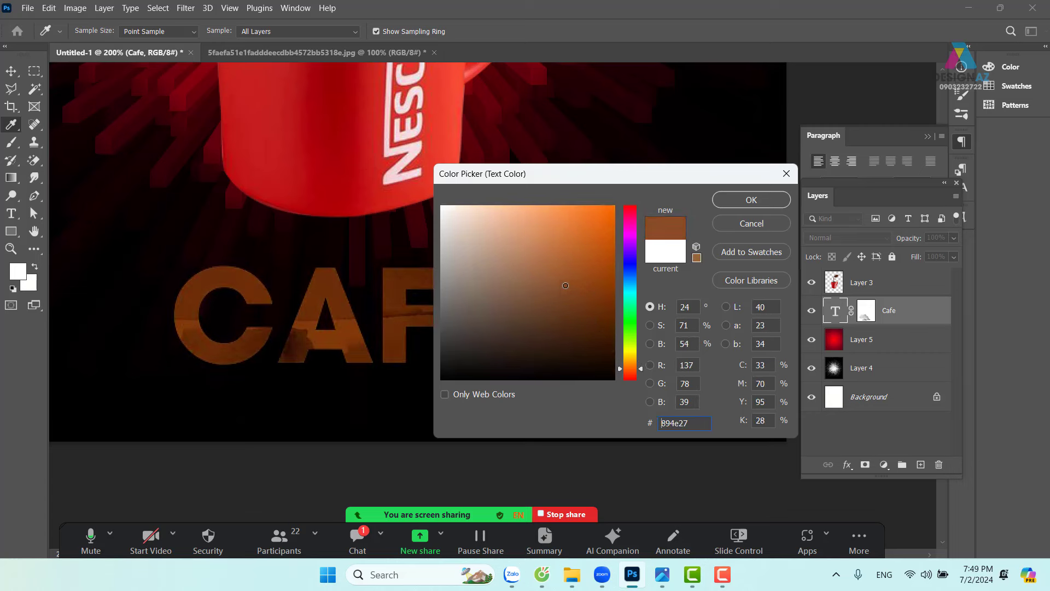
{"action": "key", "text": "Return"}
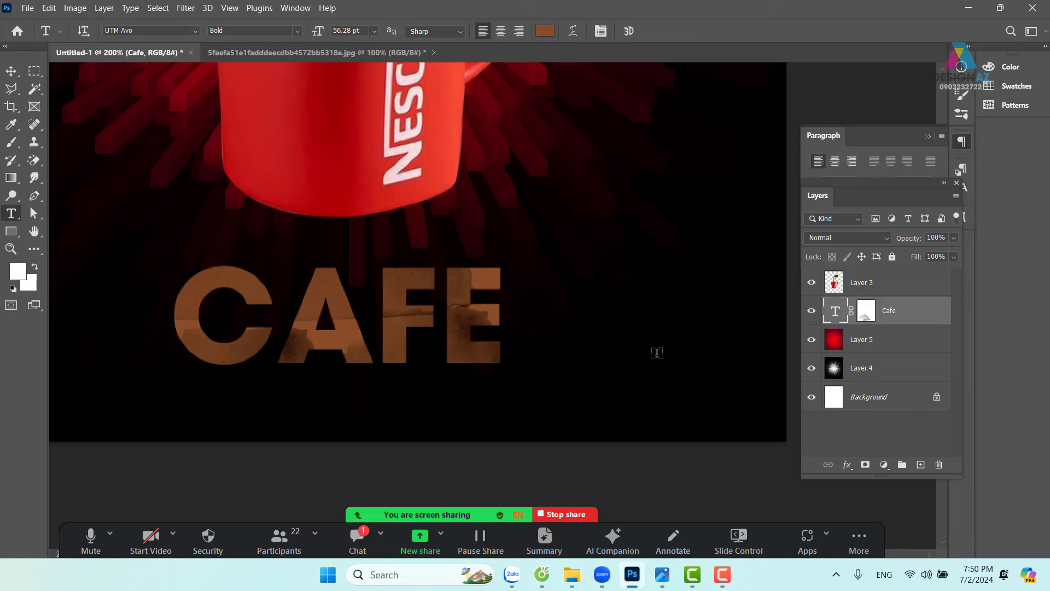
{"action": "key", "text": "ctrl+z"}
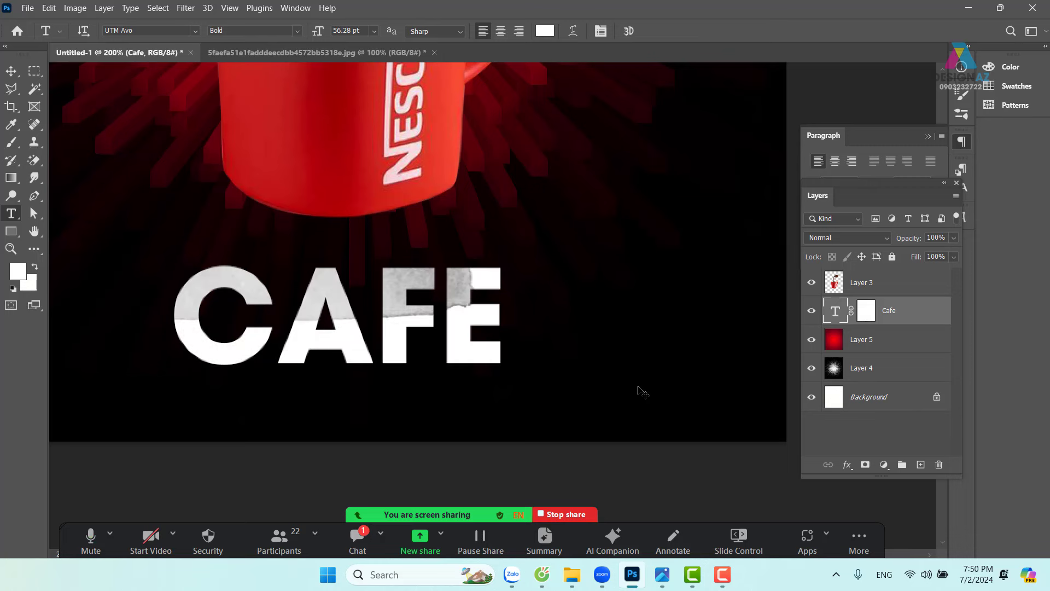
{"action": "key", "text": "ctrl+z"}
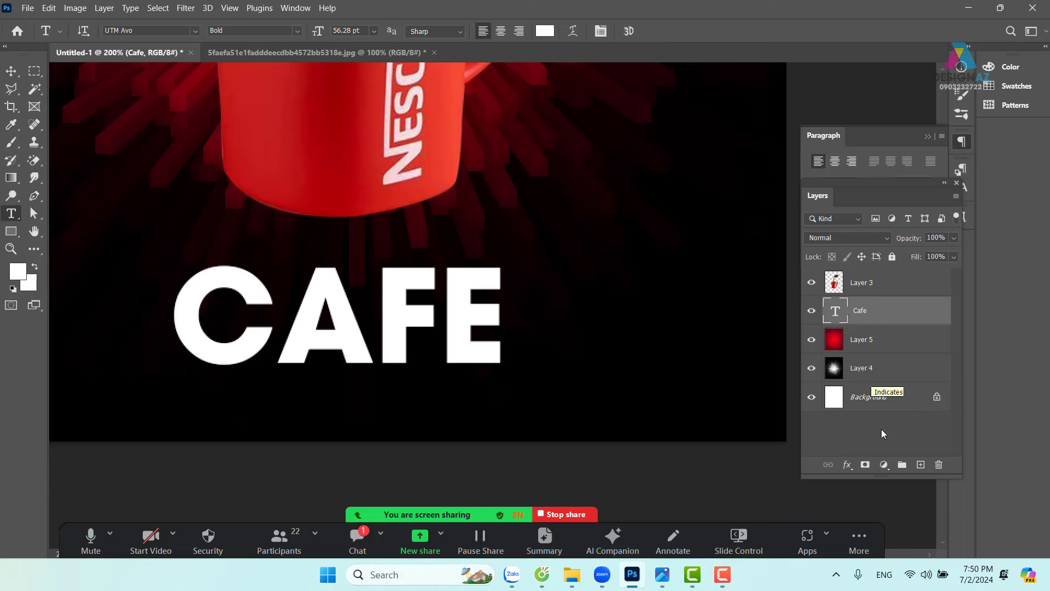
Add a white layer mask to the Cafe text layer and select the Brush tool.
{"action": "left_click", "coordinate": [865, 464]}
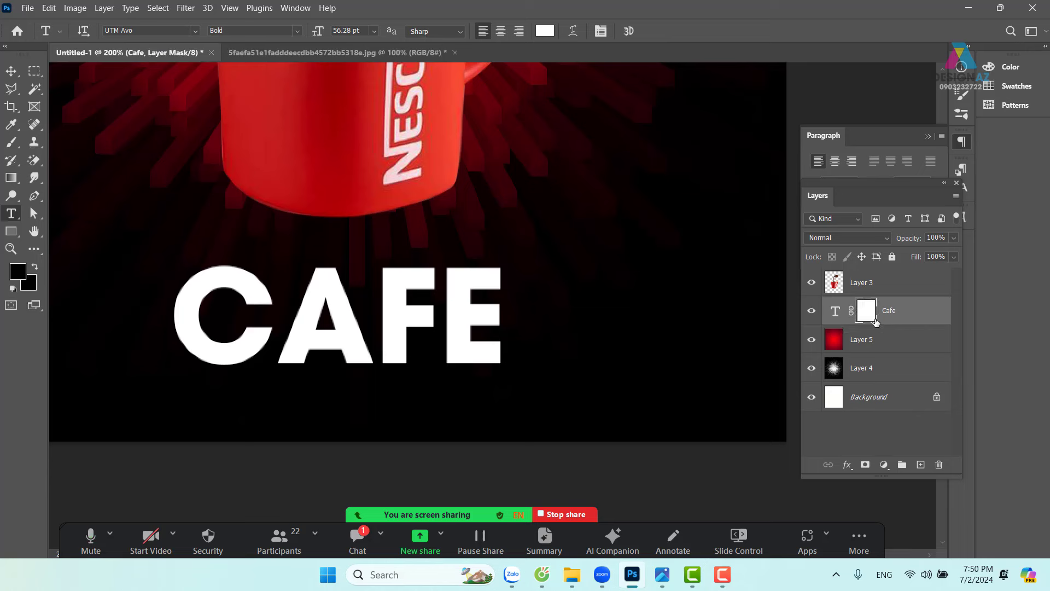
{"action": "left_click", "coordinate": [12, 143]}
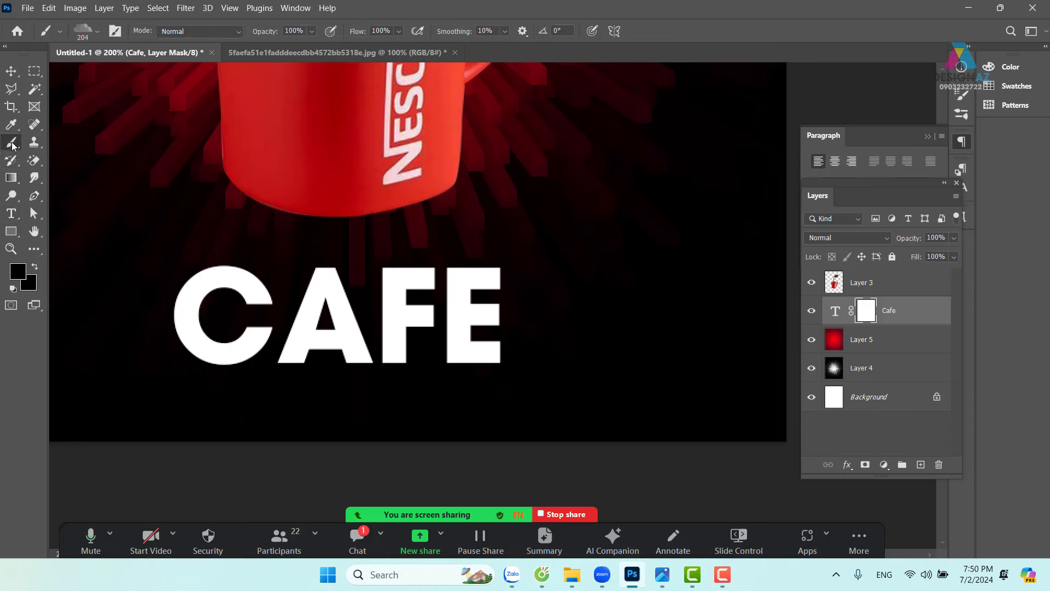
{"action": "left_click", "coordinate": [97, 31]}
Scroll the brush preset list back up to the ggg set.
{"action": "scroll", "coordinate": [173, 295], "scroll_direction": "up", "scroll_amount": 5}
{"action": "scroll", "coordinate": [172, 290], "scroll_direction": "up", "scroll_amount": 5}
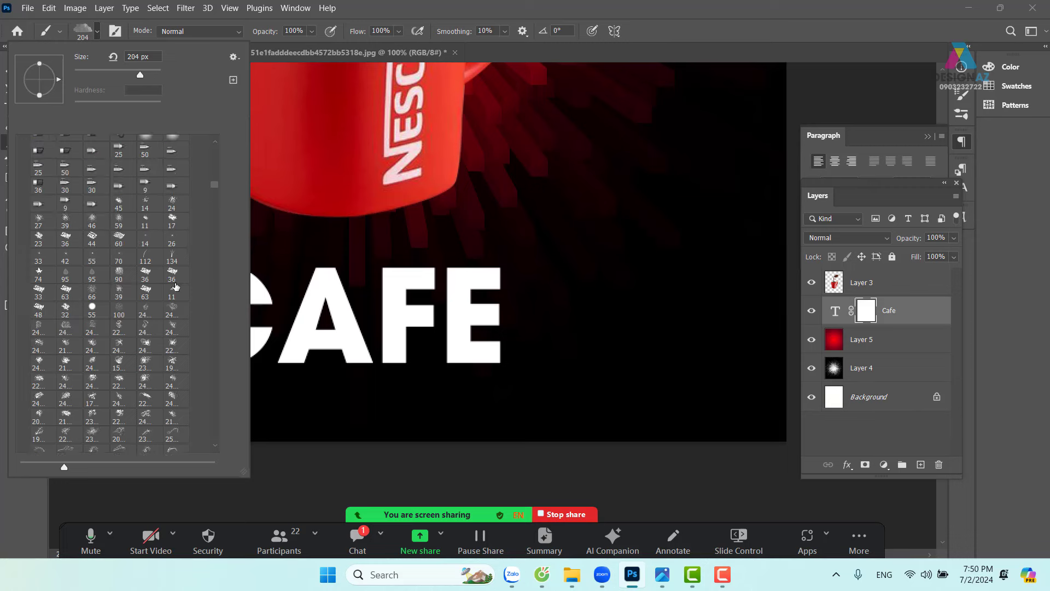
{"action": "scroll", "coordinate": [173, 286], "scroll_direction": "up", "scroll_amount": 5}
{"action": "scroll", "coordinate": [173, 286], "scroll_direction": "up", "scroll_amount": 4}
{"action": "scroll", "coordinate": [173, 286], "scroll_direction": "up", "scroll_amount": 4}
{"action": "scroll", "coordinate": [173, 285], "scroll_direction": "up", "scroll_amount": 4}
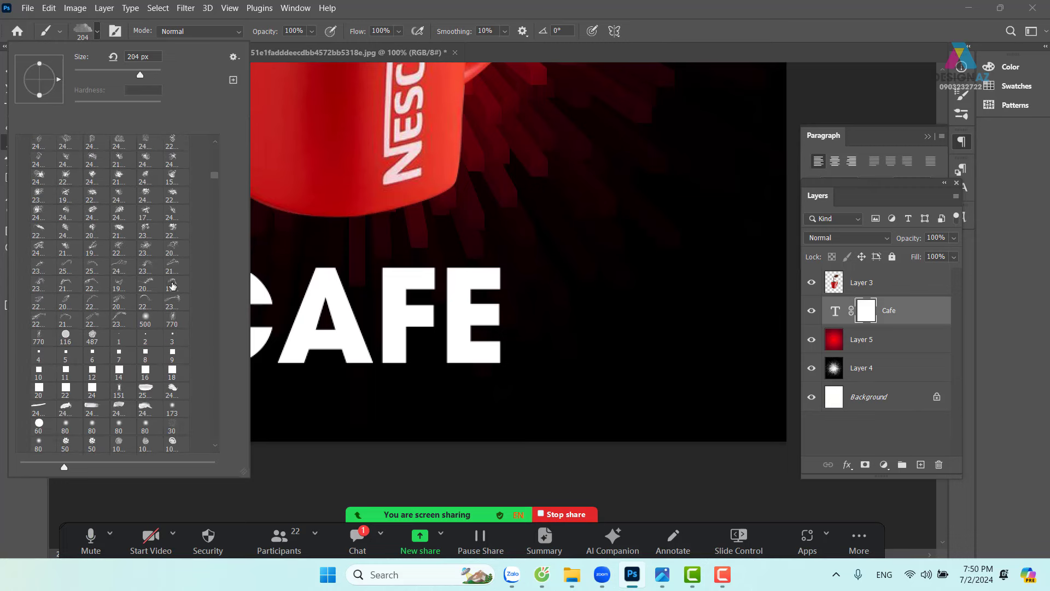
{"action": "scroll", "coordinate": [172, 285], "scroll_direction": "up", "scroll_amount": 4}
{"action": "scroll", "coordinate": [172, 285], "scroll_direction": "up", "scroll_amount": 4}
{"action": "scroll", "coordinate": [172, 285], "scroll_direction": "up", "scroll_amount": 4}
{"action": "scroll", "coordinate": [172, 285], "scroll_direction": "up", "scroll_amount": 4}
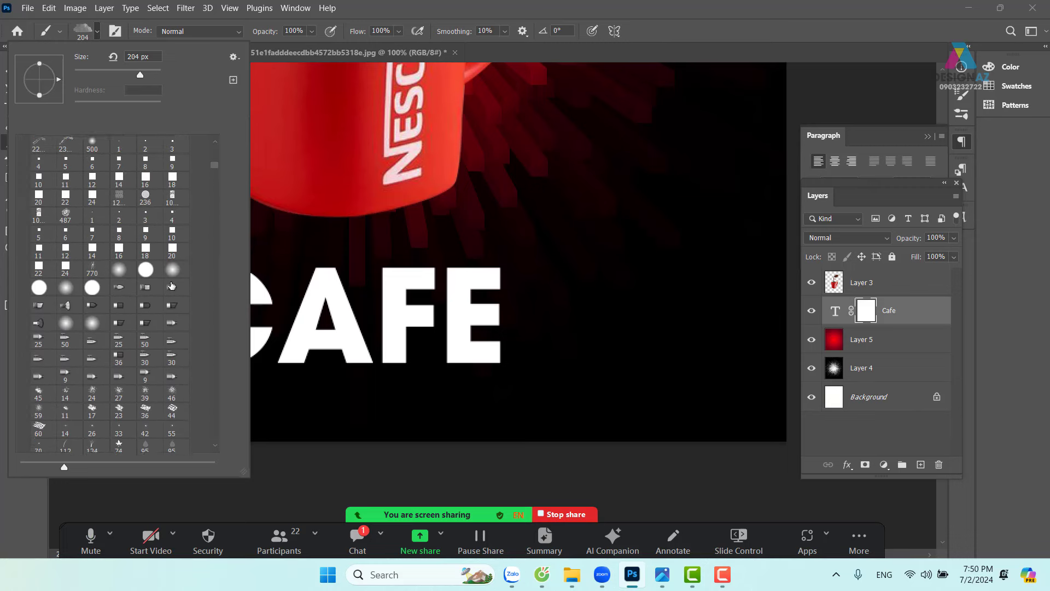
{"action": "scroll", "coordinate": [172, 285], "scroll_direction": "up", "scroll_amount": 4}
{"action": "scroll", "coordinate": [172, 285], "scroll_direction": "up", "scroll_amount": 4}
{"action": "scroll", "coordinate": [172, 285], "scroll_direction": "up", "scroll_amount": 4}
{"action": "scroll", "coordinate": [172, 285], "scroll_direction": "up", "scroll_amount": 4}
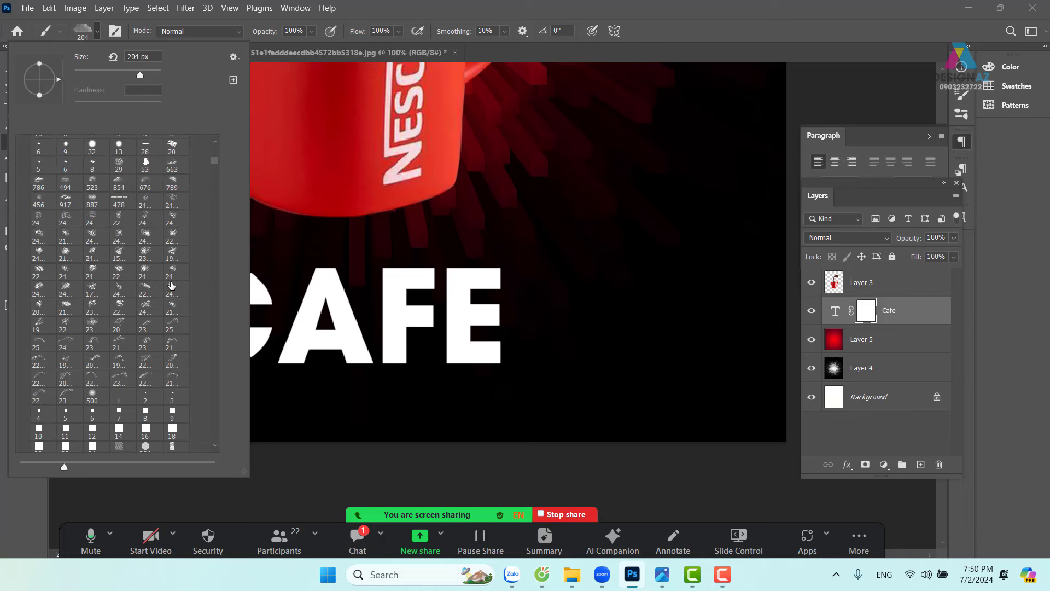
{"action": "scroll", "coordinate": [217, 170], "scroll_direction": "up", "scroll_amount": 4}
{"action": "scroll", "coordinate": [215, 159], "scroll_direction": "up", "scroll_amount": 4}
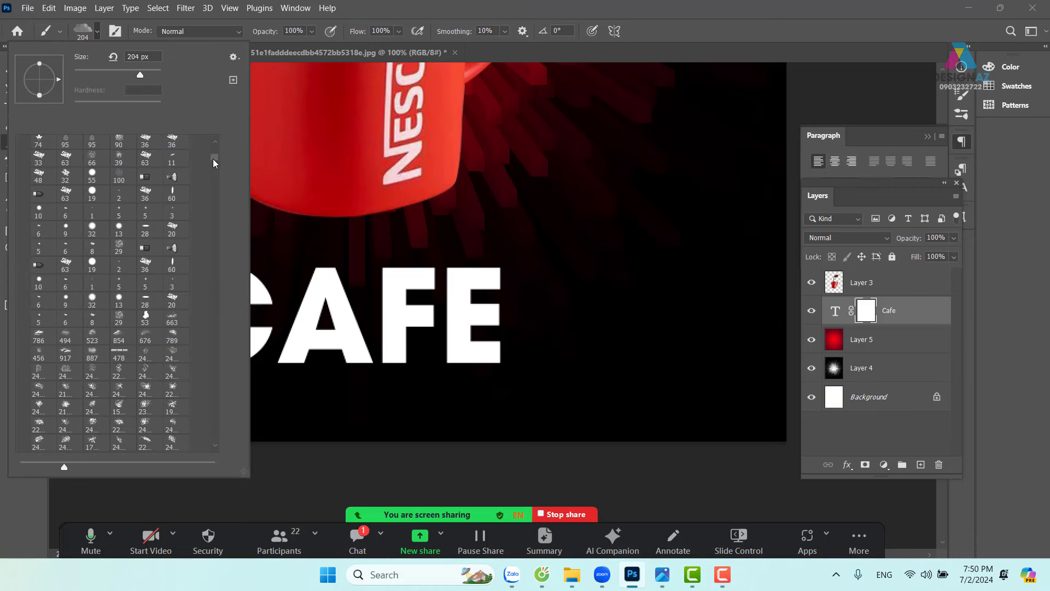
{"action": "scroll", "coordinate": [217, 155], "scroll_direction": "up", "scroll_amount": 3}
{"action": "scroll", "coordinate": [218, 156], "scroll_direction": "up", "scroll_amount": 3}
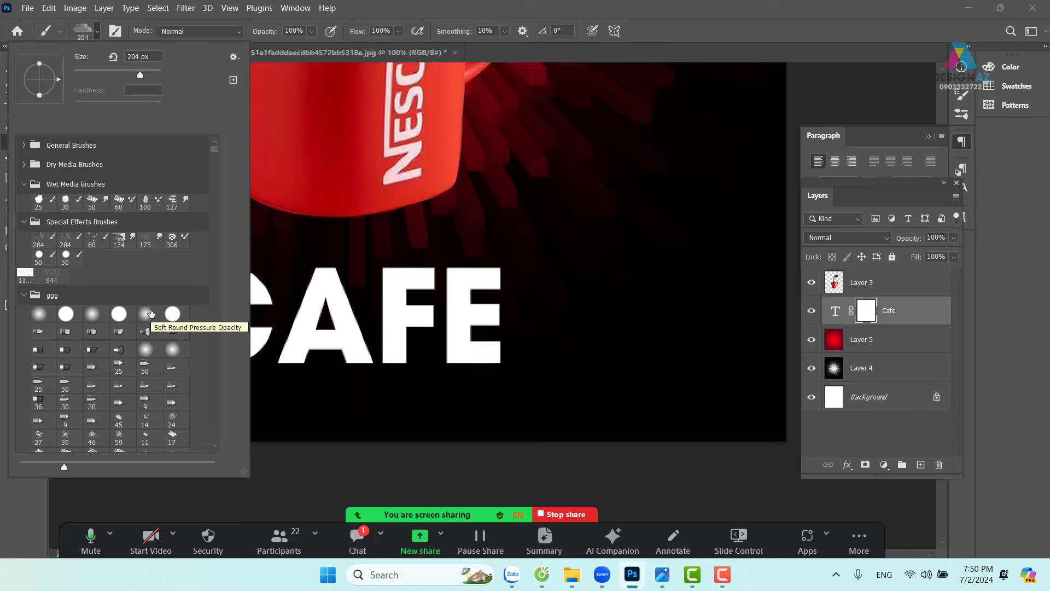
{"action": "scroll", "coordinate": [161, 394], "scroll_direction": "down", "scroll_amount": 2}
{"action": "scroll", "coordinate": [172, 410], "scroll_direction": "down", "scroll_amount": 2}
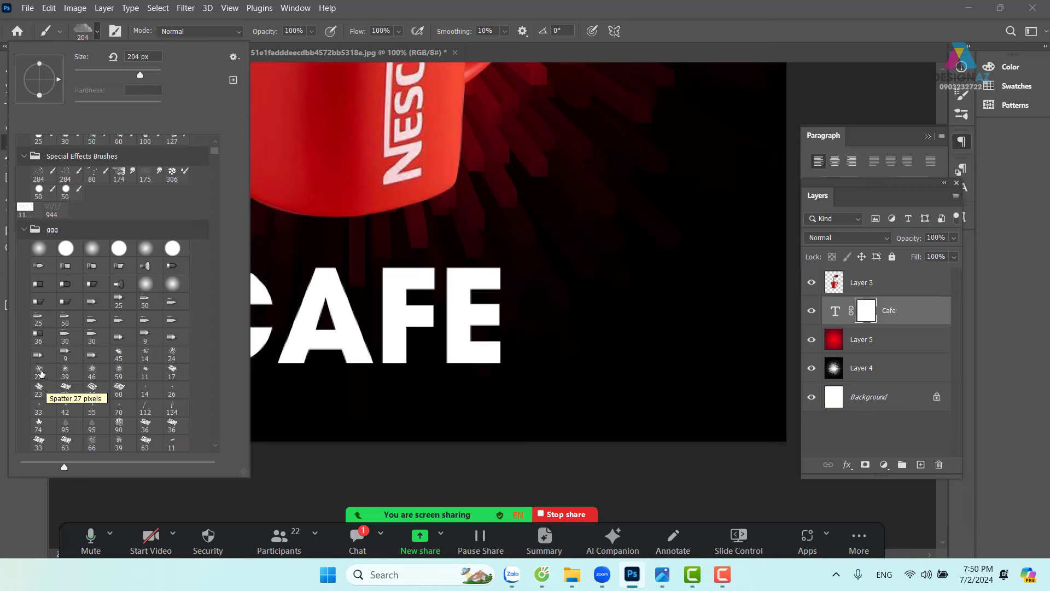
Pick the 27 px Spatter brush and wear away edges of the F, E and A.
{"action": "left_click", "coordinate": [39, 372]}
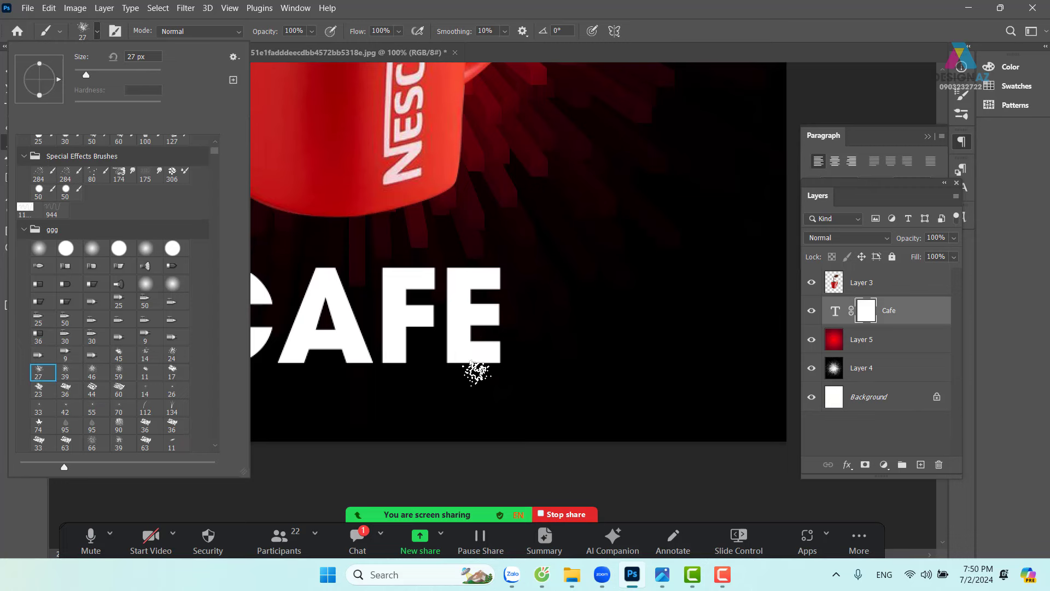
{"action": "left_click_drag", "start_coordinate": [493, 329], "coordinate": [468, 364]}
{"action": "key", "text": "ctrl+z"}
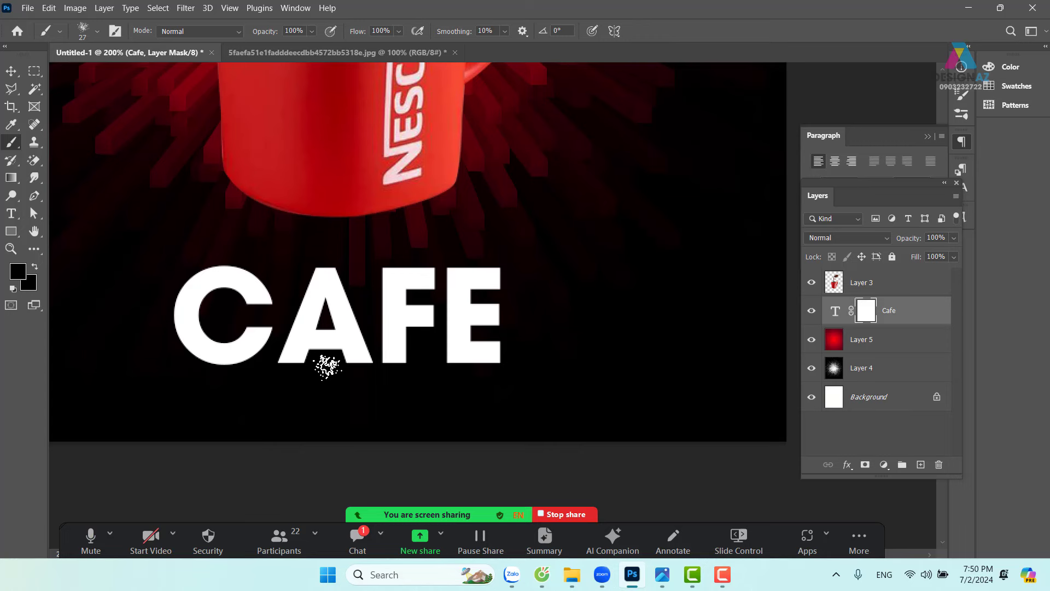
{"action": "scroll", "coordinate": [327, 366], "scroll_direction": "up", "scroll_amount": 2}
{"action": "scroll", "coordinate": [383, 383], "scroll_direction": "up", "scroll_amount": 1}
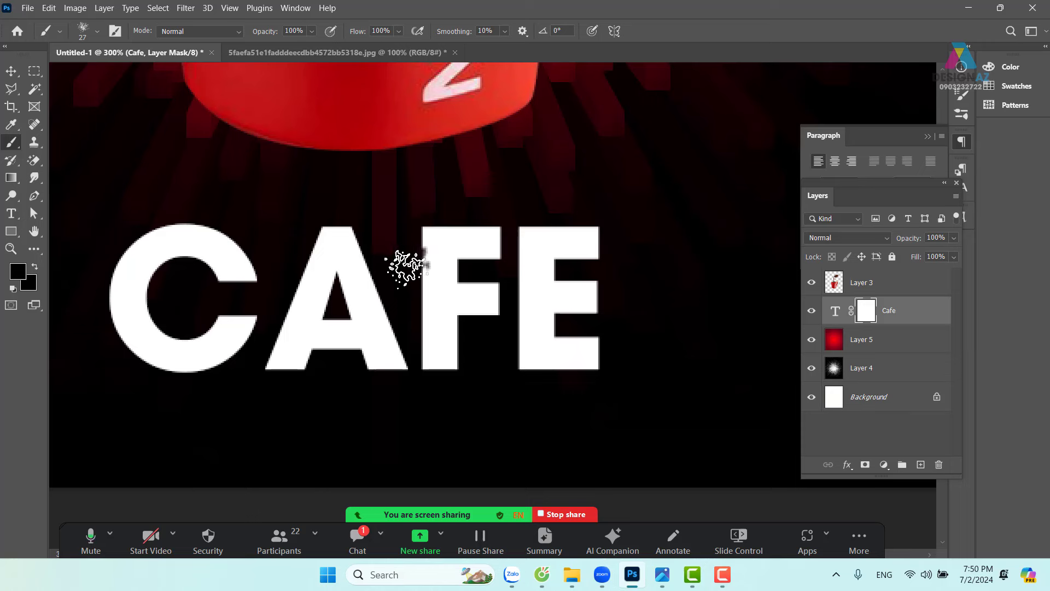
{"action": "mouse_move", "coordinate": [406, 268]}
{"action": "left_mouse_down"}
{"action": "mouse_move", "coordinate": [415, 274]}
{"action": "mouse_move", "coordinate": [406, 317]}
{"action": "mouse_move", "coordinate": [476, 352]}
{"action": "mouse_move", "coordinate": [469, 370]}
{"action": "left_mouse_up"}
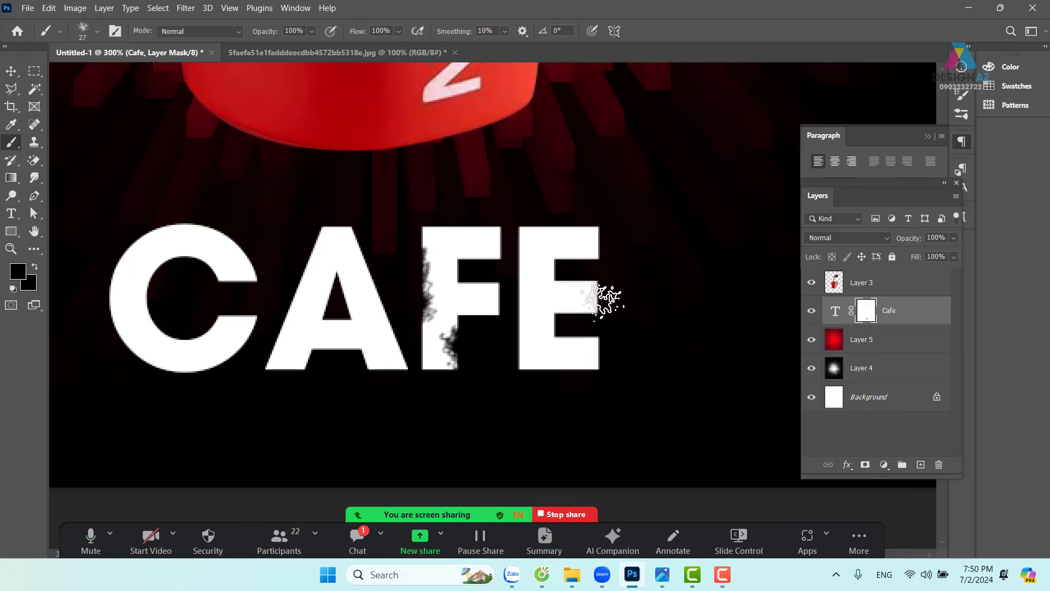
{"action": "mouse_move", "coordinate": [622, 207]}
{"action": "left_mouse_down"}
{"action": "mouse_move", "coordinate": [580, 216]}
{"action": "mouse_move", "coordinate": [498, 203]}
{"action": "mouse_move", "coordinate": [496, 213]}
{"action": "left_mouse_up"}
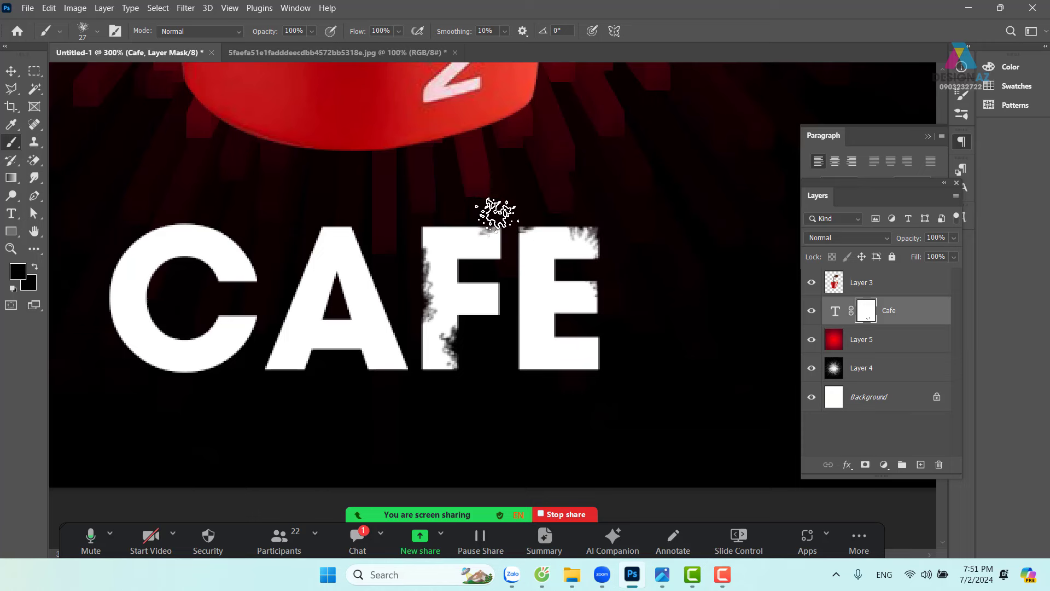
{"action": "mouse_move", "coordinate": [376, 223]}
{"action": "left_mouse_down"}
{"action": "mouse_move", "coordinate": [364, 234]}
{"action": "mouse_move", "coordinate": [382, 247]}
{"action": "mouse_move", "coordinate": [394, 282]}
{"action": "mouse_move", "coordinate": [223, 295]}
{"action": "mouse_move", "coordinate": [201, 268]}
{"action": "mouse_move", "coordinate": [162, 305]}
{"action": "mouse_move", "coordinate": [182, 330]}
{"action": "mouse_move", "coordinate": [211, 309]}
{"action": "mouse_move", "coordinate": [234, 383]}
{"action": "mouse_move", "coordinate": [211, 383]}
{"action": "mouse_move", "coordinate": [223, 371]}
{"action": "left_mouse_up"}
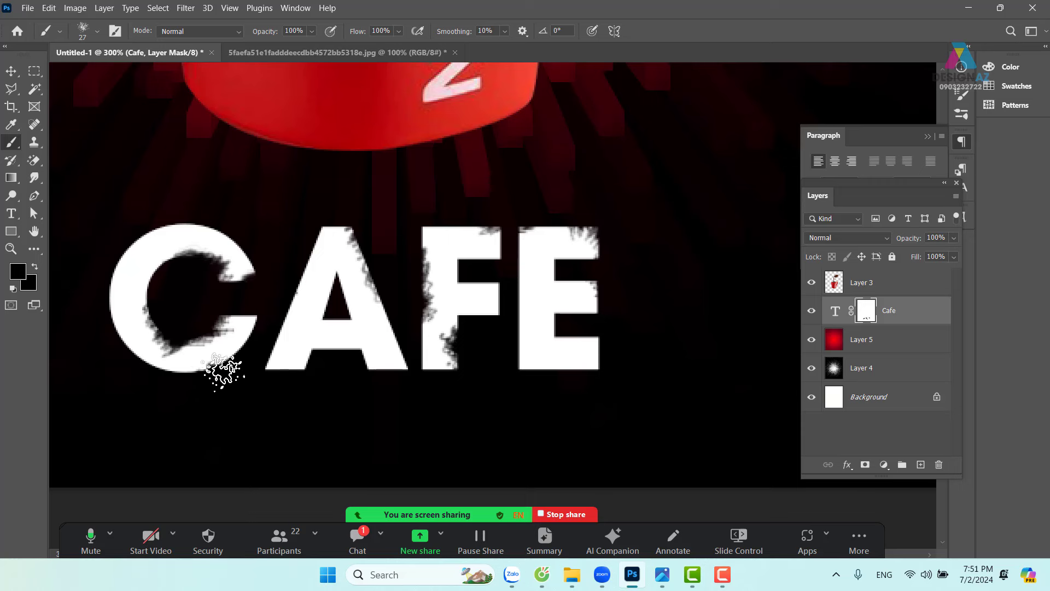
Roughen the C's outer edge, the A's left edge and the E's bottom and lower right.
{"action": "scroll", "coordinate": [214, 383], "scroll_direction": "left", "scroll_amount": 5}
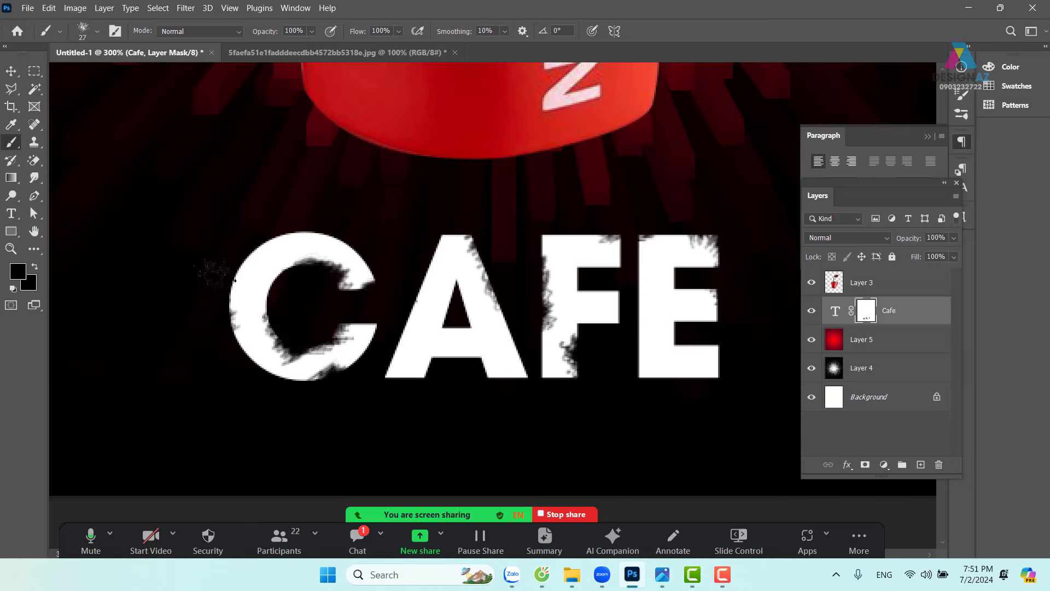
{"action": "mouse_move", "coordinate": [213, 274]}
{"action": "left_mouse_down"}
{"action": "mouse_move", "coordinate": [244, 271]}
{"action": "mouse_move", "coordinate": [262, 235]}
{"action": "mouse_move", "coordinate": [323, 222]}
{"action": "left_mouse_up"}
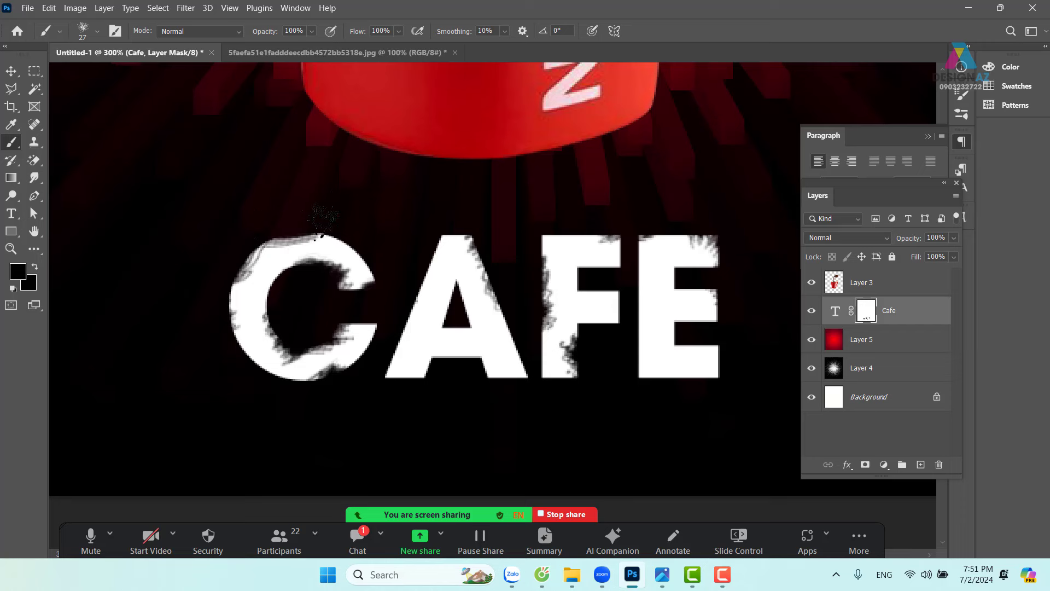
{"action": "scroll", "coordinate": [322, 246], "scroll_direction": "right", "scroll_amount": 4}
{"action": "scroll", "coordinate": [323, 246], "scroll_direction": "down", "scroll_amount": 1}
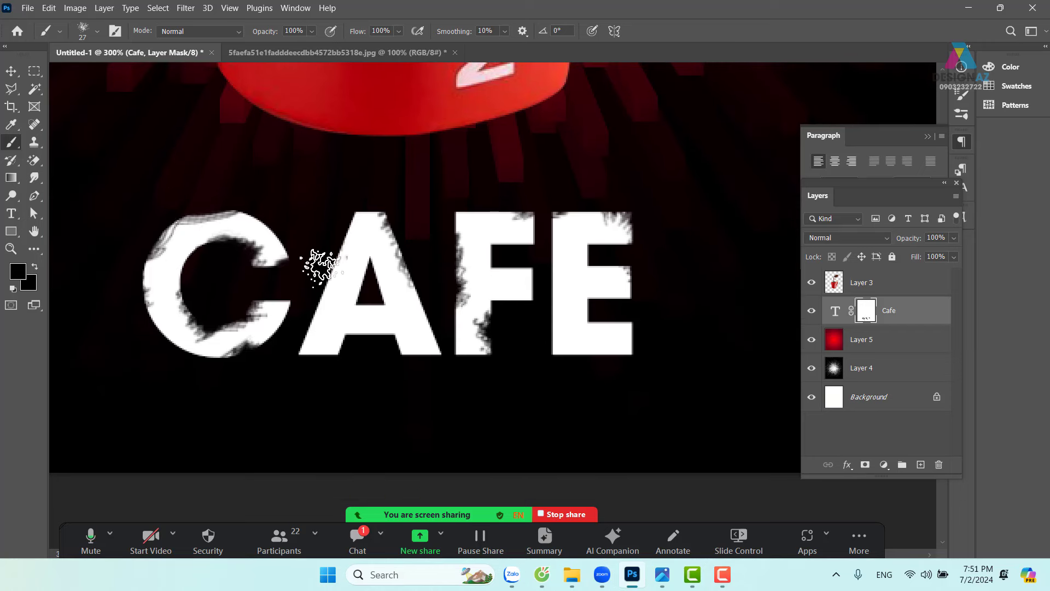
{"action": "mouse_move", "coordinate": [323, 267]}
{"action": "left_mouse_down"}
{"action": "mouse_move", "coordinate": [304, 277]}
{"action": "mouse_move", "coordinate": [288, 328]}
{"action": "left_mouse_up"}
{"action": "left_click_drag", "start_coordinate": [459, 371], "coordinate": [454, 330]}
{"action": "mouse_move", "coordinate": [539, 340]}
{"action": "left_mouse_down"}
{"action": "mouse_move", "coordinate": [591, 322]}
{"action": "mouse_move", "coordinate": [616, 329]}
{"action": "left_mouse_up"}
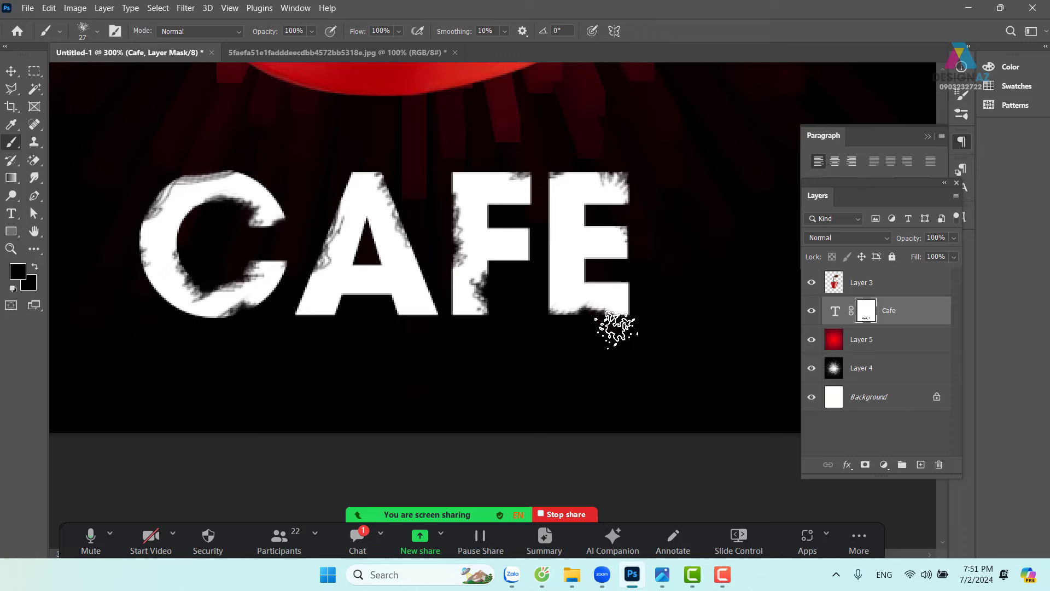
{"action": "scroll", "coordinate": [529, 344], "scroll_direction": "right", "scroll_amount": 1}
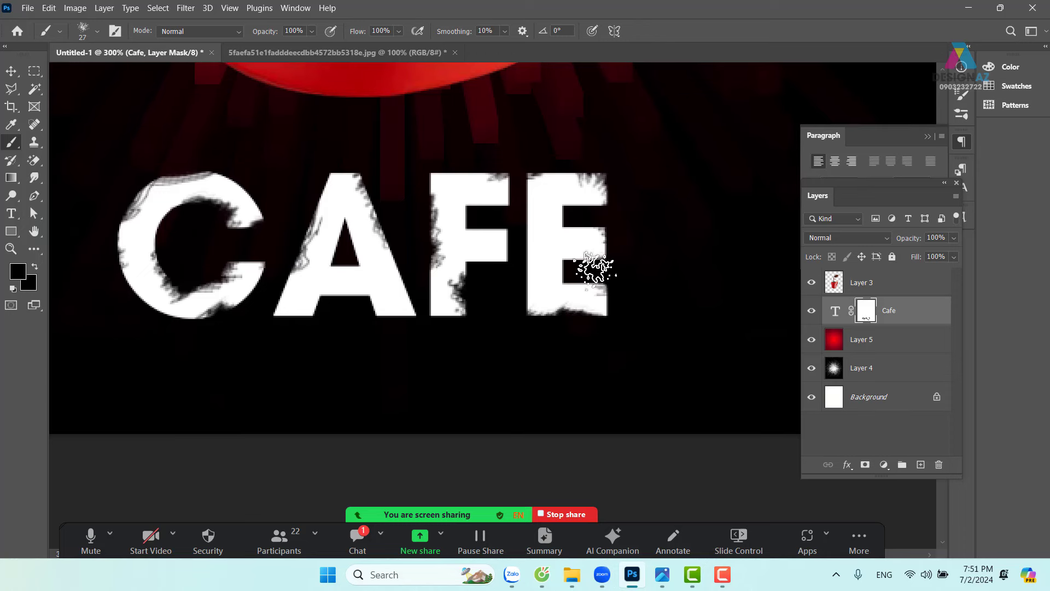
{"action": "left_click_drag", "start_coordinate": [595, 268], "coordinate": [603, 300]}
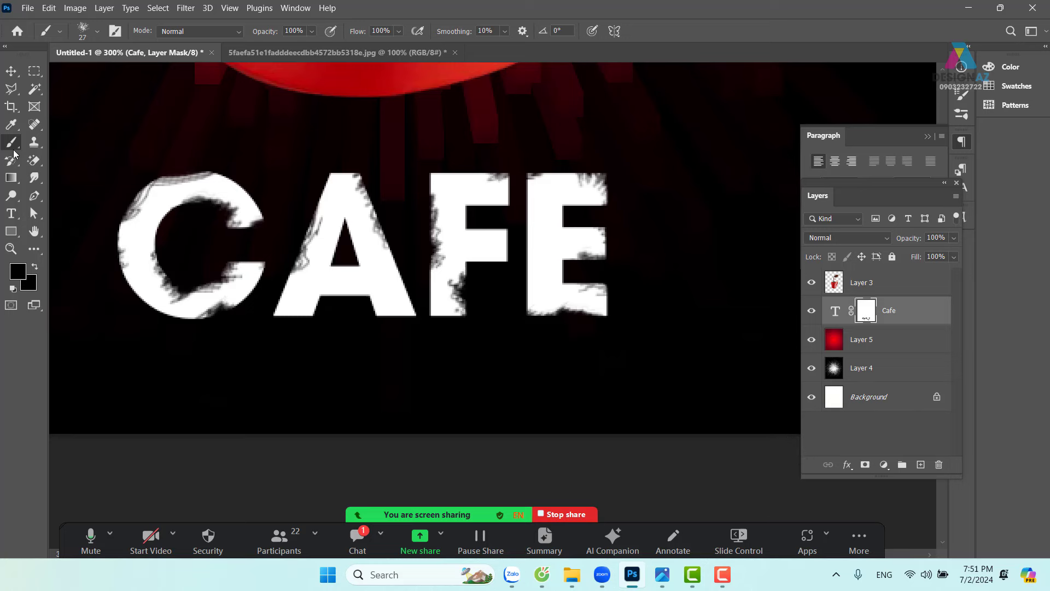
Try a thin 2 px hard round crack across the letters, then undo it.
{"action": "left_click", "coordinate": [99, 34]}
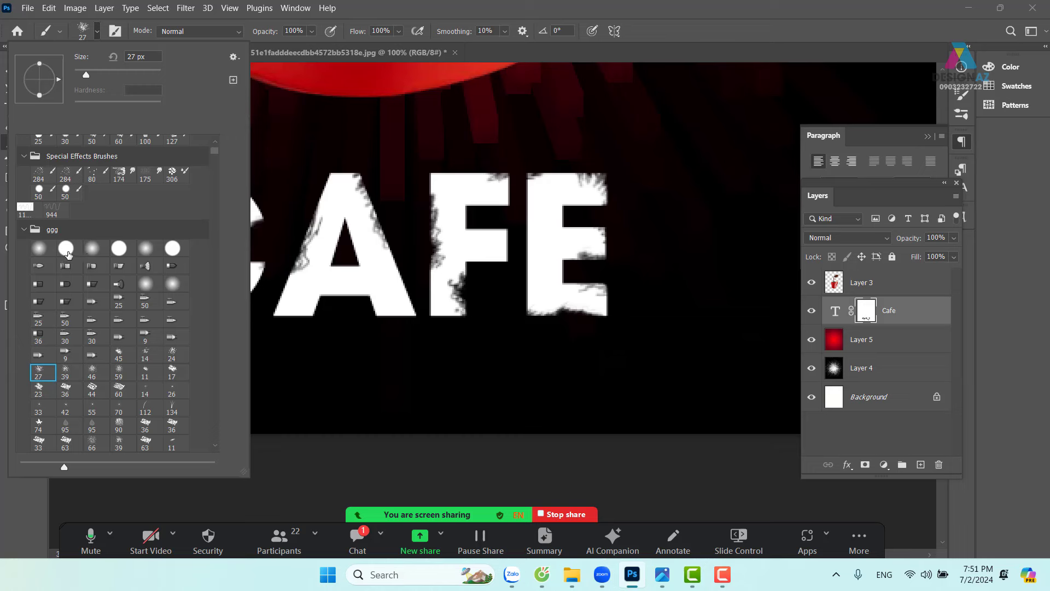
{"action": "left_click", "coordinate": [66, 249]}
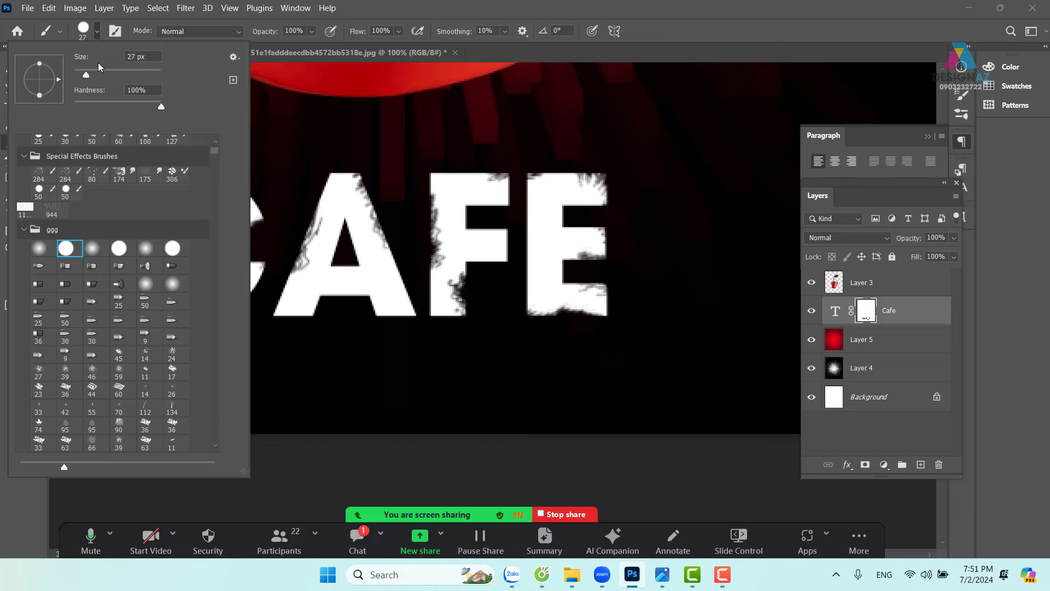
{"action": "left_click_drag", "start_coordinate": [83, 75], "coordinate": [79, 75]}
{"action": "right_click", "coordinate": [396, 201], "text": "alt"}
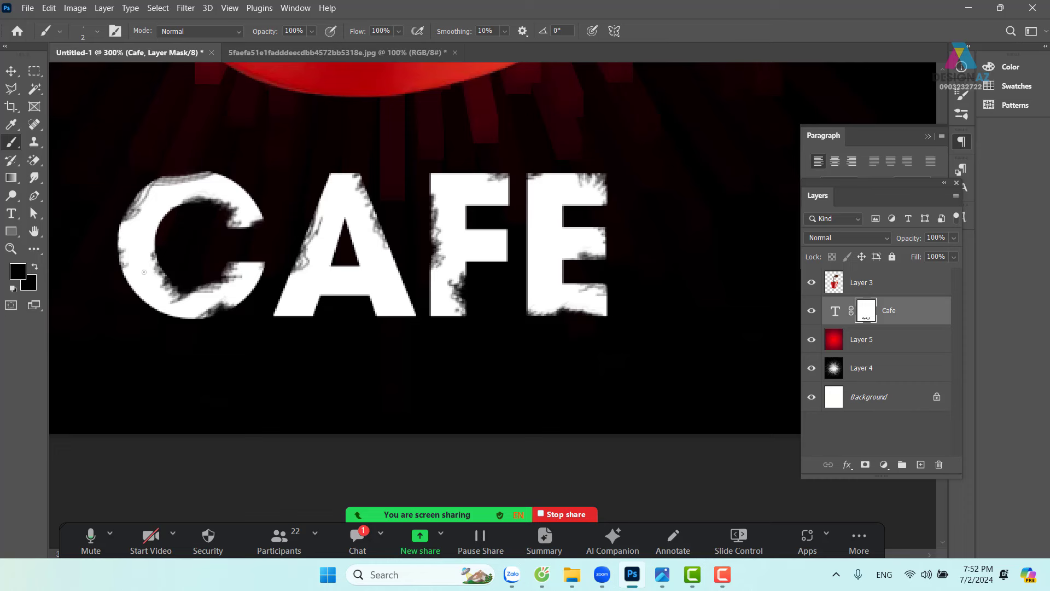
{"action": "mouse_move", "coordinate": [122, 274]}
{"action": "left_mouse_down"}
{"action": "mouse_move", "coordinate": [281, 246]}
{"action": "mouse_move", "coordinate": [629, 221]}
{"action": "left_mouse_up"}
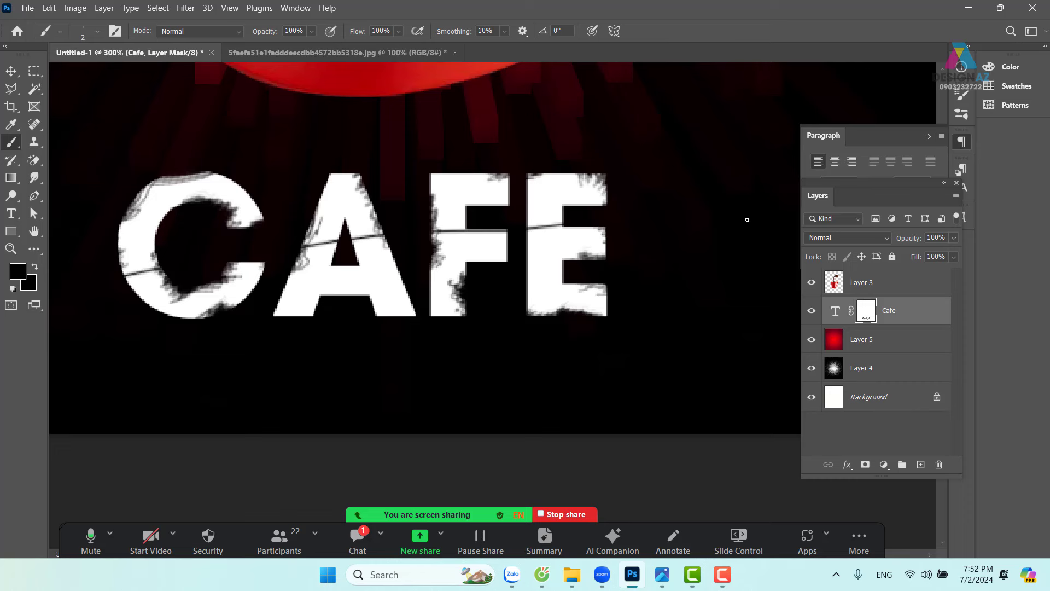
{"action": "left_click_drag", "start_coordinate": [429, 358], "coordinate": [566, 349]}
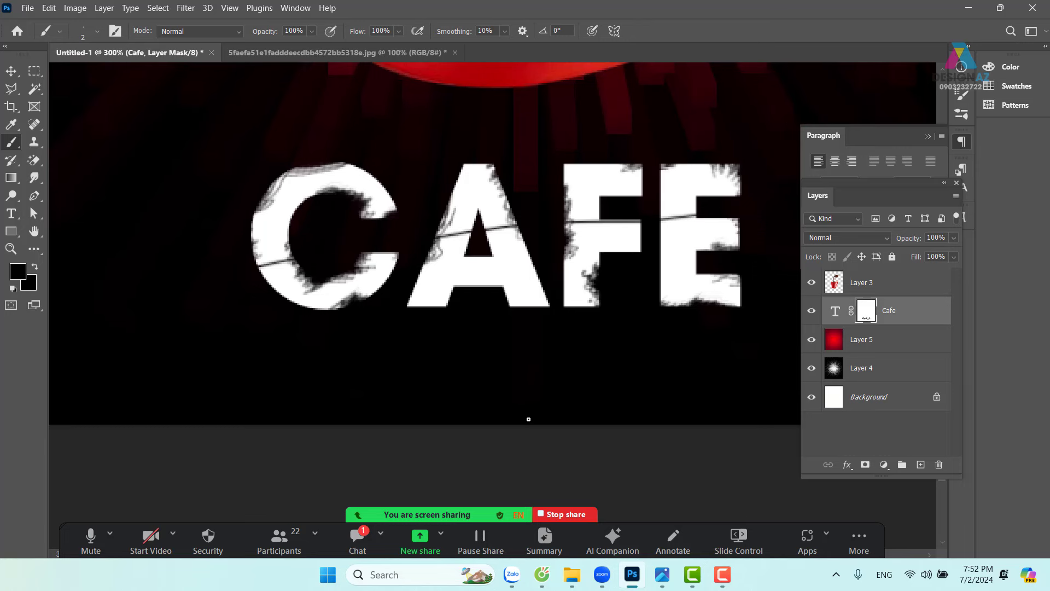
{"action": "key", "text": "ctrl+z"}
Set the brush to 5 px, cut a crack across C, A and F, then undo it.
{"action": "left_click", "coordinate": [96, 31]}
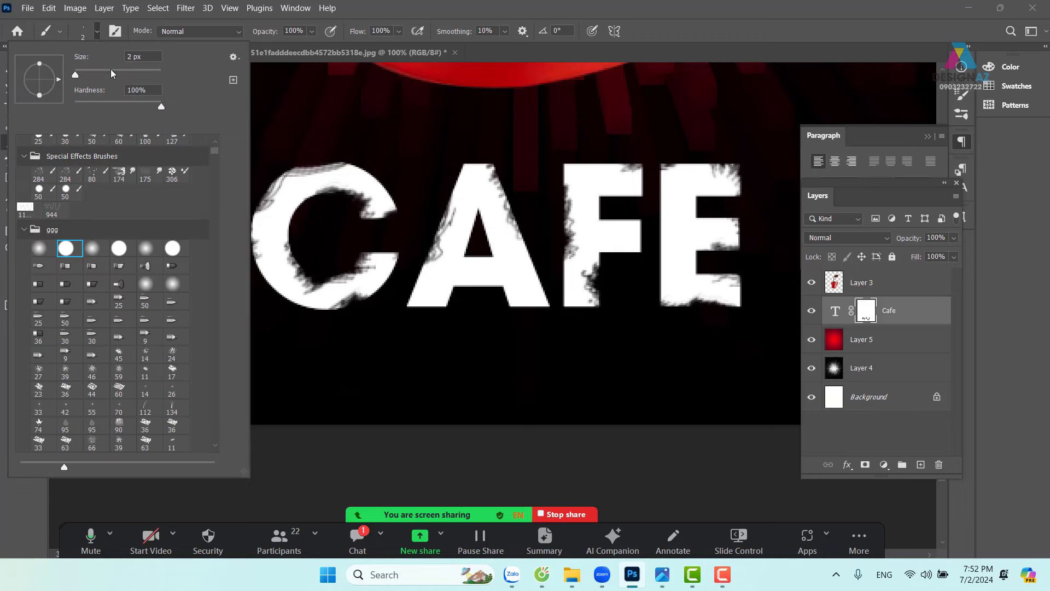
{"action": "left_click", "coordinate": [138, 58]}
{"action": "type", "text": "5"}
{"action": "key", "text": "Return"}
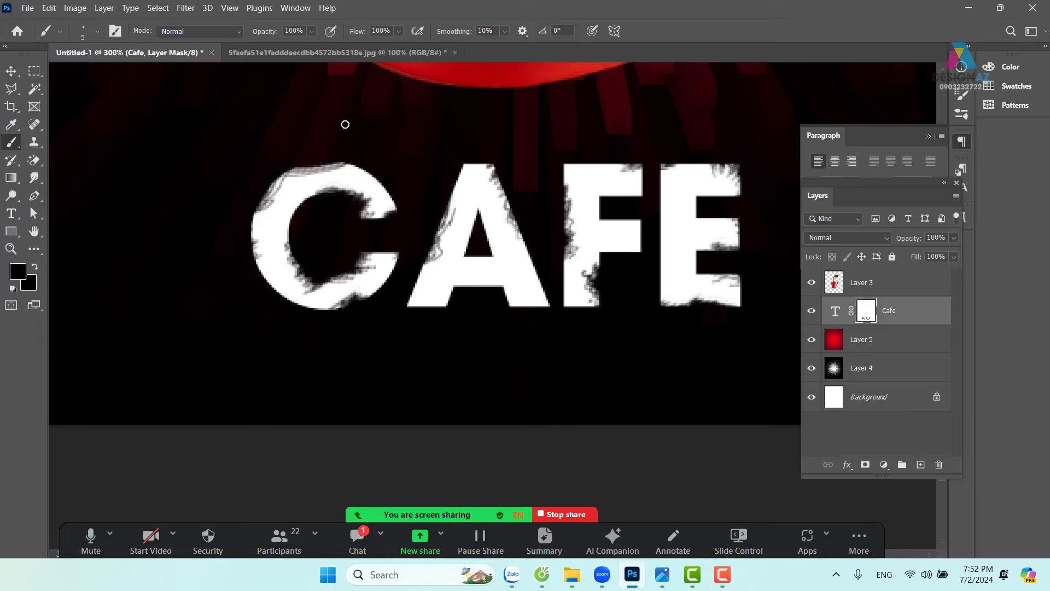
{"action": "scroll", "coordinate": [343, 241], "scroll_direction": "right", "scroll_amount": 2}
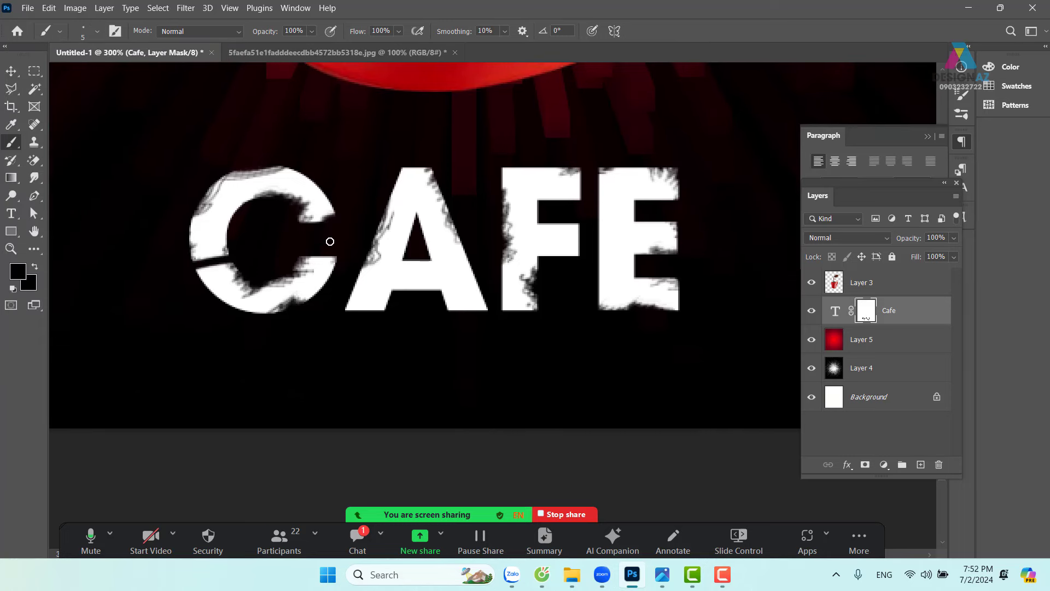
{"action": "left_click_drag", "start_coordinate": [181, 265], "coordinate": [697, 218]}
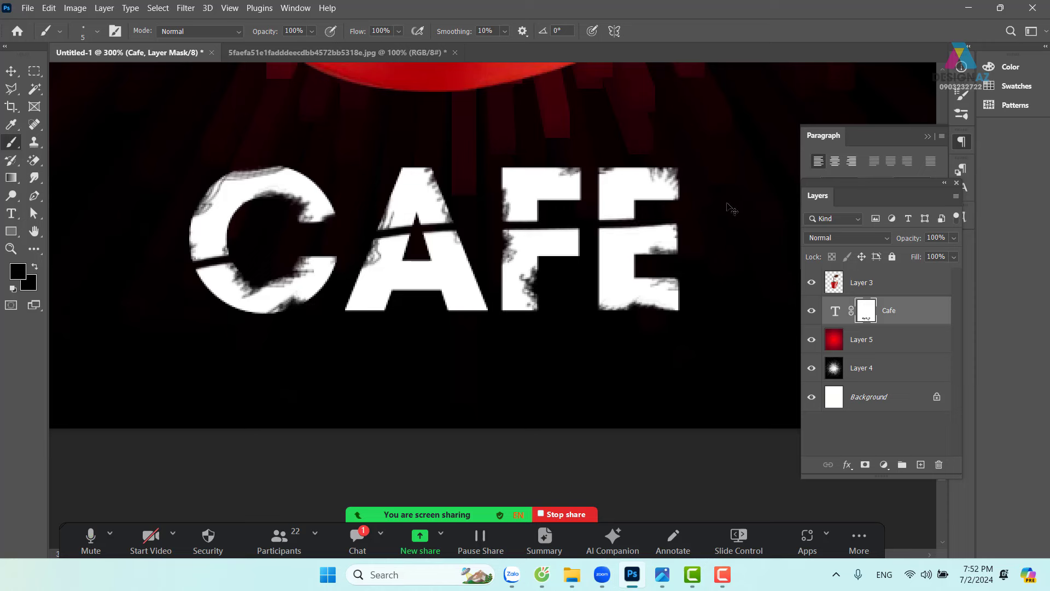
{"action": "key", "text": "ctrl+z"}
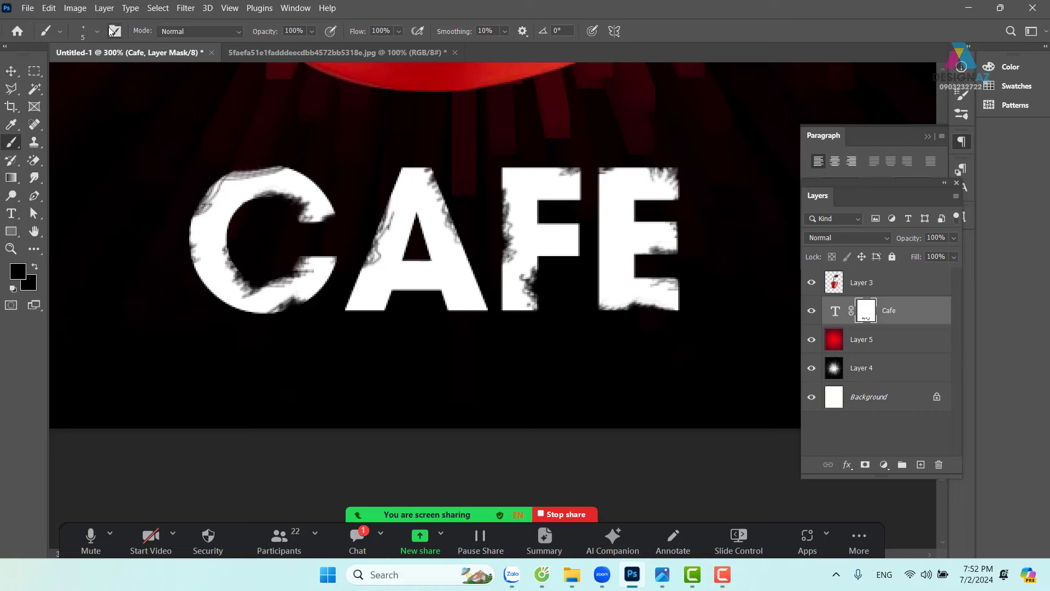
Set the brush size to 3 px.
{"action": "left_click", "coordinate": [98, 34]}
{"action": "left_click", "coordinate": [149, 58]}
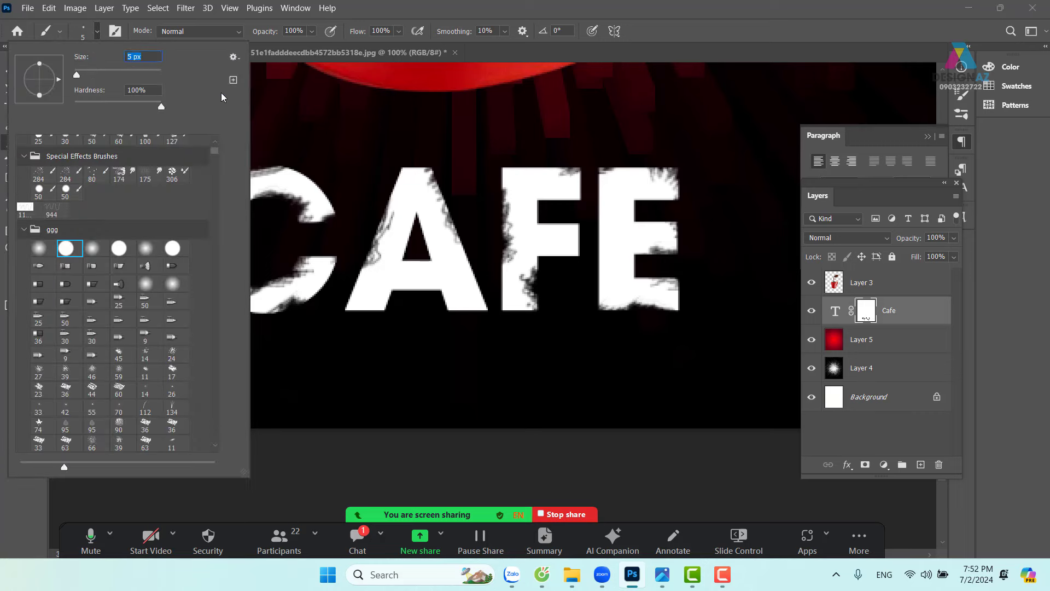
{"action": "type", "text": "3"}
{"action": "key", "text": "Return"}
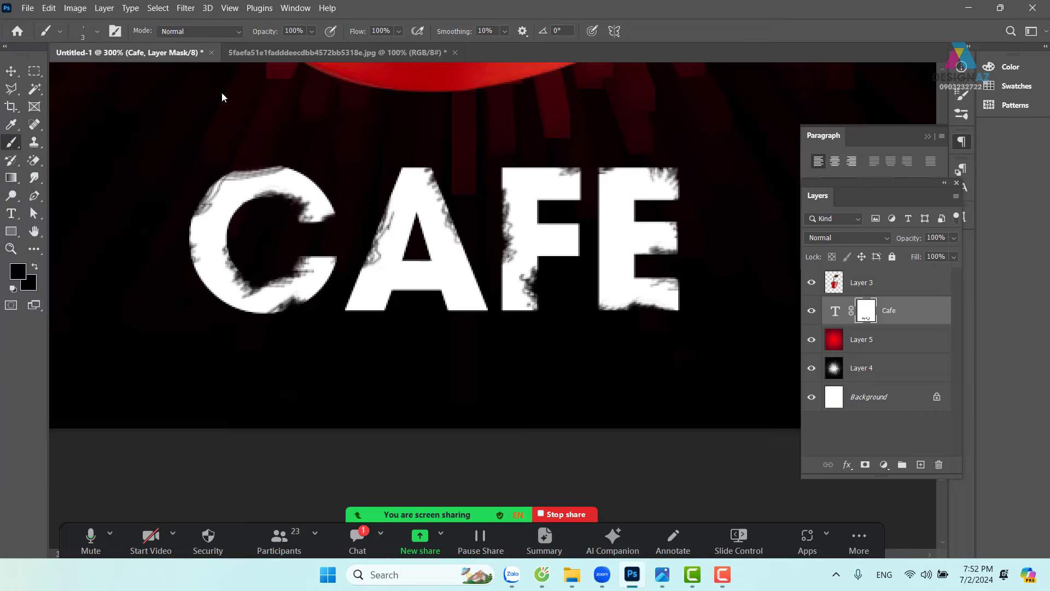
Paint a thin wire line across the letters with small barbs on the C, A, F and E.
{"action": "mouse_move", "coordinate": [178, 272]}
{"action": "left_mouse_down"}
{"action": "mouse_move", "coordinate": [441, 258]}
{"action": "mouse_move", "coordinate": [535, 225]}
{"action": "mouse_move", "coordinate": [682, 219]}
{"action": "left_mouse_up"}
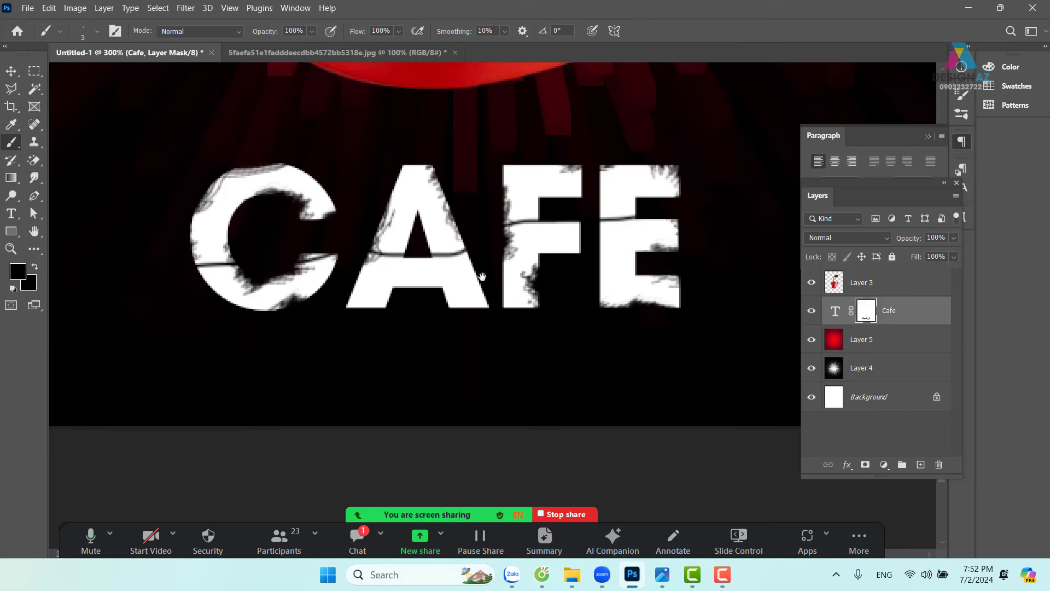
{"action": "left_click_drag", "start_coordinate": [446, 302], "coordinate": [484, 268]}
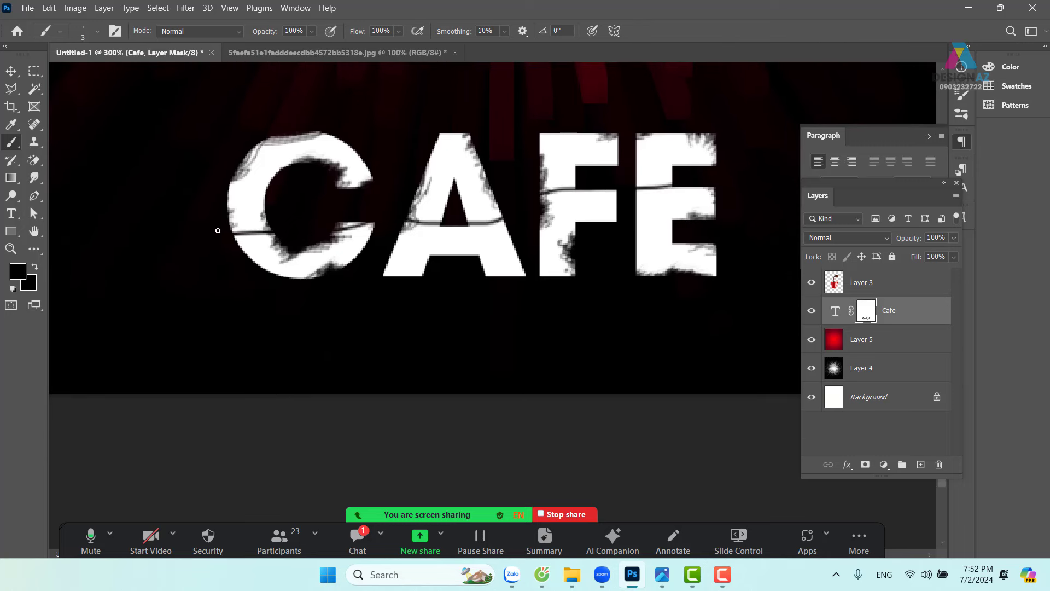
{"action": "left_click_drag", "start_coordinate": [246, 232], "coordinate": [257, 233]}
{"action": "left_click_drag", "start_coordinate": [421, 223], "coordinate": [485, 224]}
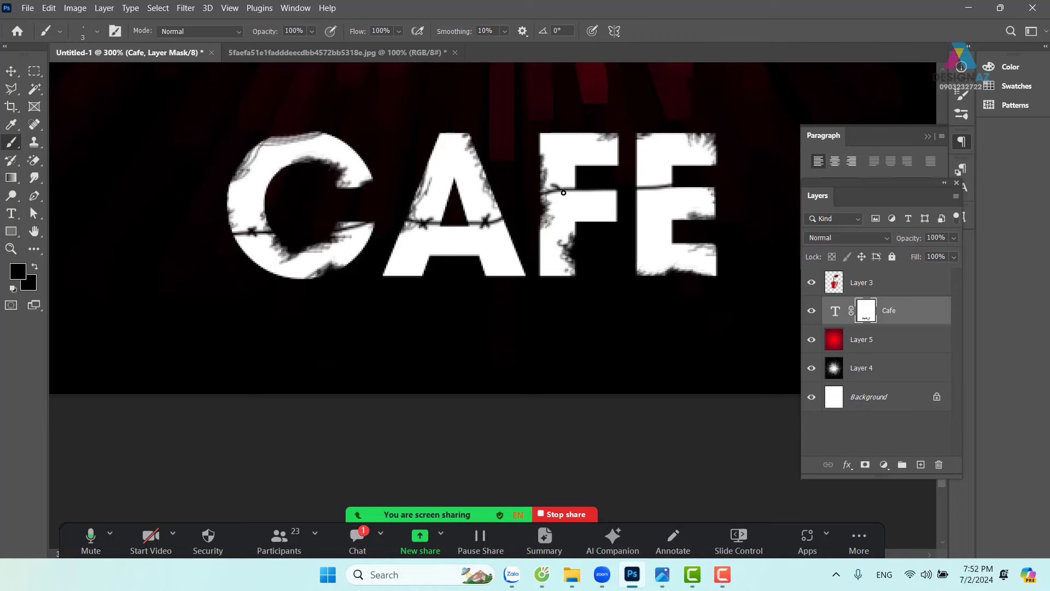
{"action": "left_click_drag", "start_coordinate": [560, 189], "coordinate": [556, 186]}
{"action": "left_click_drag", "start_coordinate": [656, 188], "coordinate": [661, 182]}
{"action": "scroll", "coordinate": [446, 306], "scroll_direction": "right", "scroll_amount": 2}
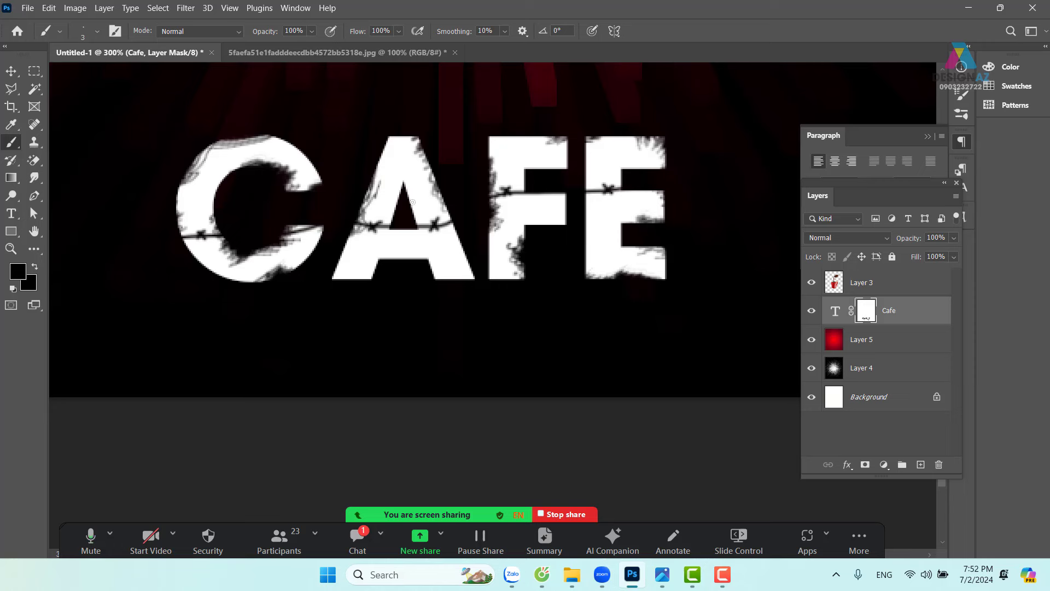
Draw a second, upper wire across the C, A and F with barbs over each letter.
{"action": "left_click_drag", "start_coordinate": [162, 225], "coordinate": [231, 213]}
{"action": "mouse_move", "coordinate": [358, 206]}
{"action": "left_mouse_down"}
{"action": "mouse_move", "coordinate": [516, 176]}
{"action": "mouse_move", "coordinate": [658, 179]}
{"action": "left_mouse_up"}
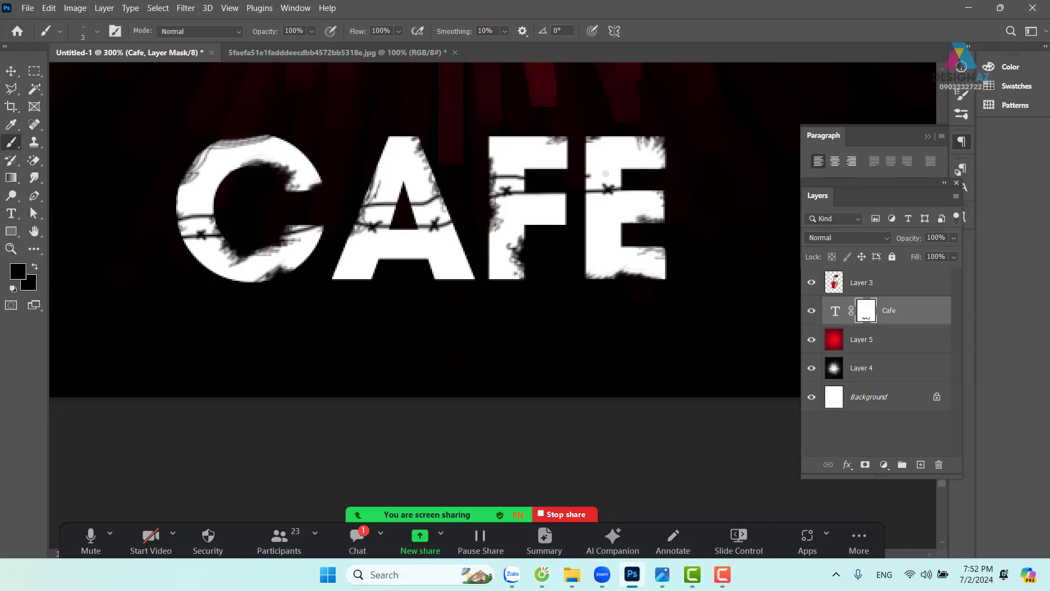
{"action": "mouse_move", "coordinate": [593, 168]}
{"action": "left_mouse_down"}
{"action": "mouse_move", "coordinate": [604, 176]}
{"action": "mouse_move", "coordinate": [595, 176]}
{"action": "left_mouse_up"}
{"action": "mouse_move", "coordinate": [503, 171]}
{"action": "left_mouse_down"}
{"action": "mouse_move", "coordinate": [511, 179]}
{"action": "mouse_move", "coordinate": [502, 180]}
{"action": "left_mouse_up"}
{"action": "mouse_move", "coordinate": [390, 194]}
{"action": "left_mouse_down"}
{"action": "mouse_move", "coordinate": [381, 205]}
{"action": "mouse_move", "coordinate": [390, 209]}
{"action": "left_mouse_up"}
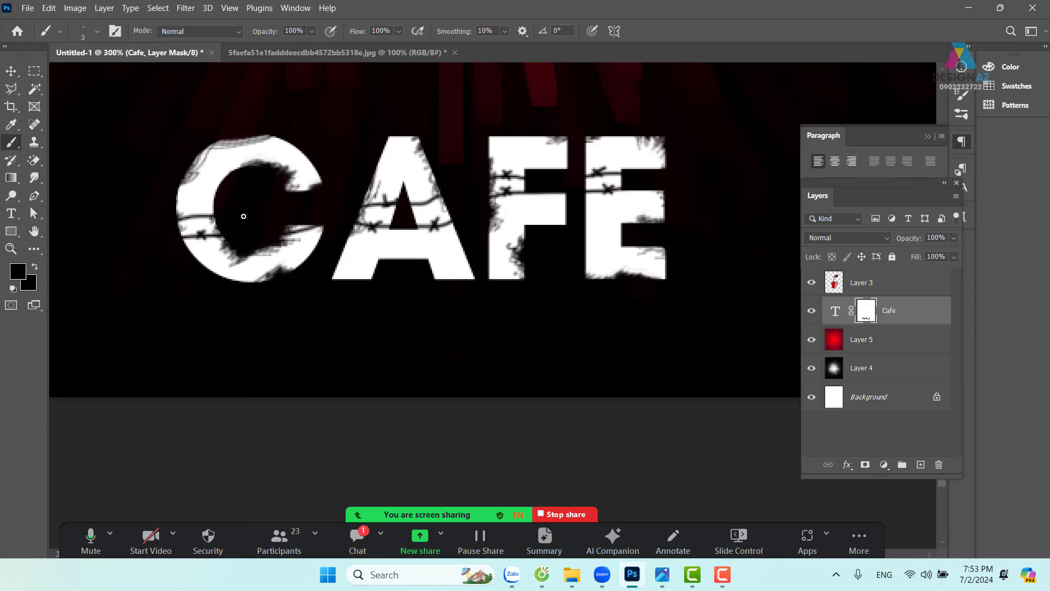
{"action": "mouse_move", "coordinate": [210, 204]}
{"action": "left_mouse_down"}
{"action": "mouse_move", "coordinate": [201, 215]}
{"action": "mouse_move", "coordinate": [211, 214]}
{"action": "left_mouse_up"}
{"action": "mouse_move", "coordinate": [526, 273]}
{"action": "left_mouse_down"}
{"action": "mouse_move", "coordinate": [506, 300]}
{"action": "mouse_move", "coordinate": [519, 327]}
{"action": "left_mouse_up"}
{"action": "scroll", "coordinate": [506, 299], "scroll_direction": "down", "scroll_amount": 1}
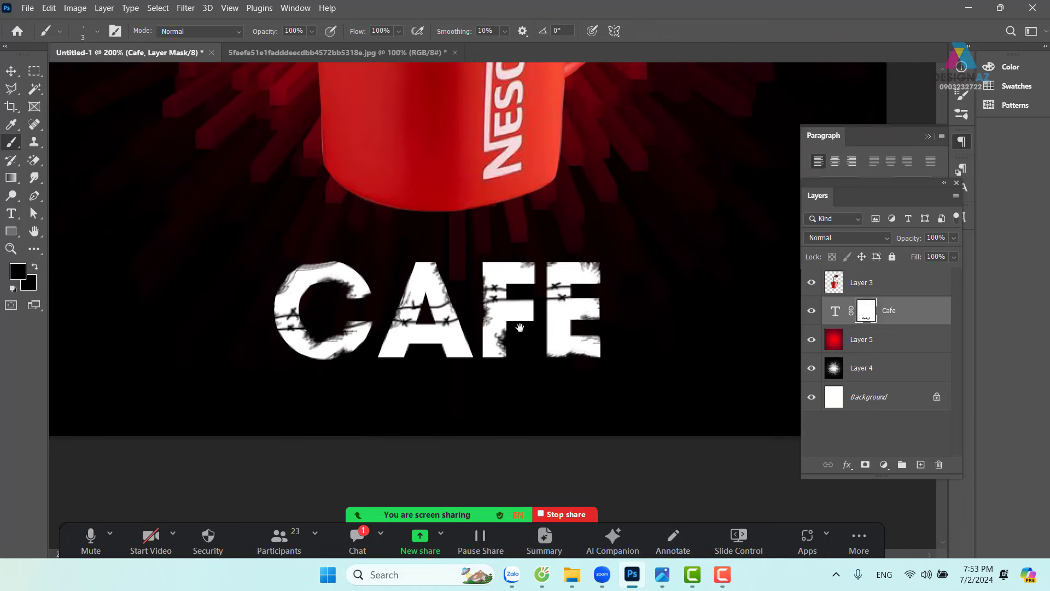
{"action": "scroll", "coordinate": [520, 327], "scroll_direction": "up", "scroll_amount": 1}
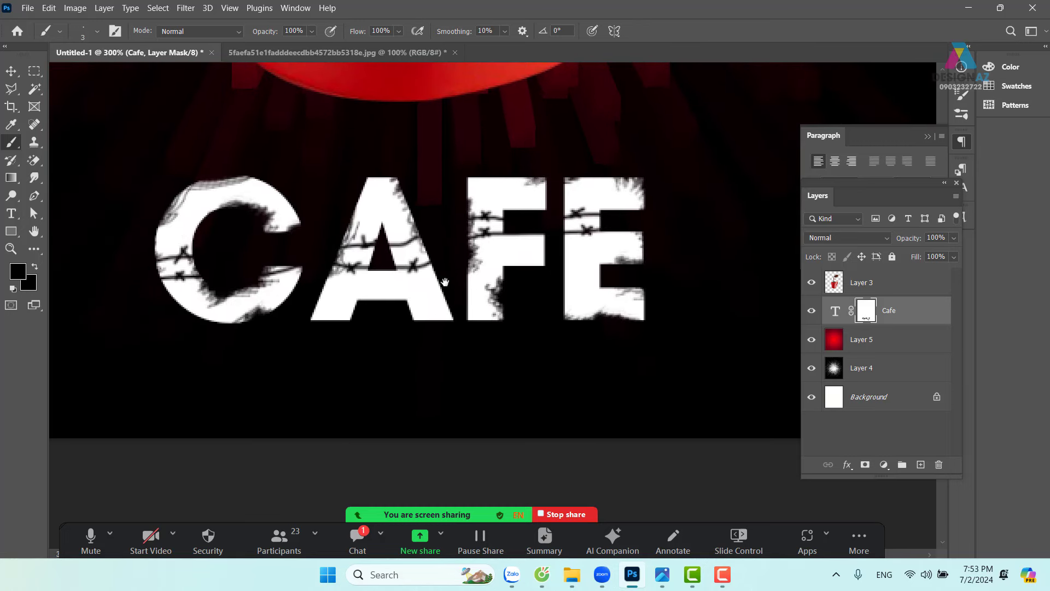
Scratch dark diagonal streaks into the lower A, F, E and C, then zoom out to 200%.
{"action": "mouse_move", "coordinate": [353, 276]}
{"action": "left_mouse_down"}
{"action": "mouse_move", "coordinate": [402, 274]}
{"action": "mouse_move", "coordinate": [434, 300]}
{"action": "mouse_move", "coordinate": [346, 311]}
{"action": "mouse_move", "coordinate": [404, 317]}
{"action": "left_mouse_up"}
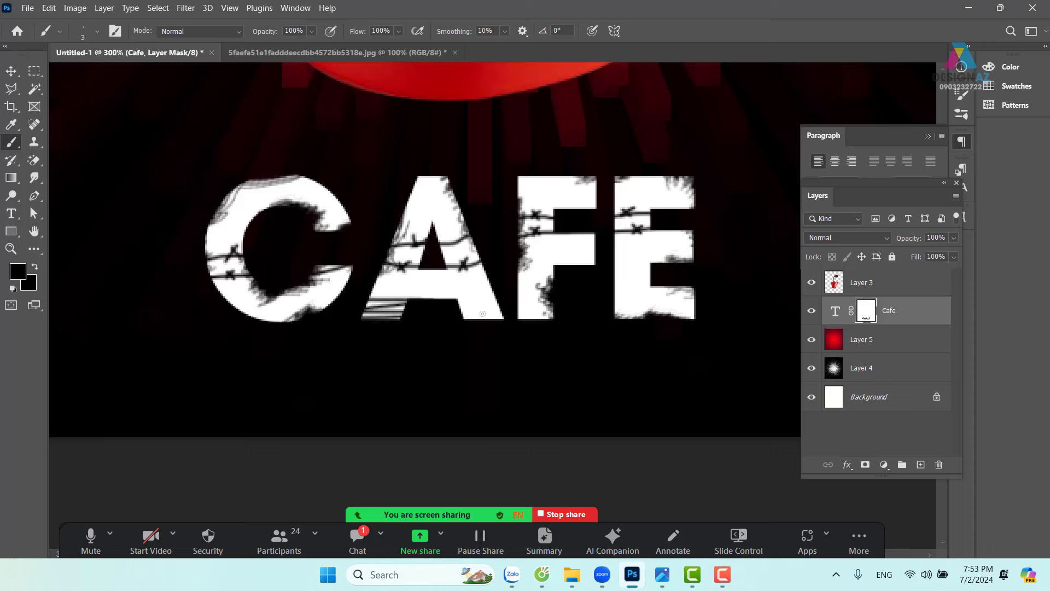
{"action": "mouse_move", "coordinate": [492, 284]}
{"action": "left_mouse_down"}
{"action": "mouse_move", "coordinate": [436, 316]}
{"action": "mouse_move", "coordinate": [495, 299]}
{"action": "mouse_move", "coordinate": [463, 327]}
{"action": "mouse_move", "coordinate": [528, 340]}
{"action": "left_mouse_up"}
{"action": "mouse_move", "coordinate": [506, 276]}
{"action": "left_mouse_down"}
{"action": "mouse_move", "coordinate": [547, 277]}
{"action": "mouse_move", "coordinate": [520, 296]}
{"action": "mouse_move", "coordinate": [552, 309]}
{"action": "mouse_move", "coordinate": [547, 324]}
{"action": "left_mouse_up"}
{"action": "mouse_move", "coordinate": [610, 283]}
{"action": "left_mouse_down"}
{"action": "mouse_move", "coordinate": [652, 268]}
{"action": "mouse_move", "coordinate": [618, 290]}
{"action": "mouse_move", "coordinate": [681, 301]}
{"action": "mouse_move", "coordinate": [662, 324]}
{"action": "mouse_move", "coordinate": [695, 317]}
{"action": "mouse_move", "coordinate": [660, 298]}
{"action": "mouse_move", "coordinate": [716, 295]}
{"action": "left_mouse_up"}
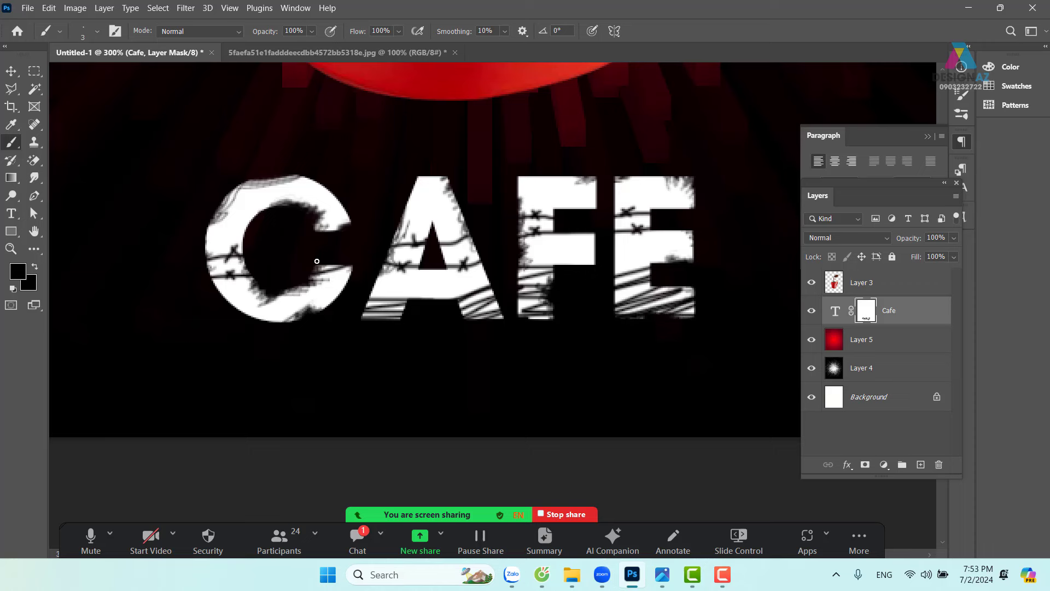
{"action": "mouse_move", "coordinate": [317, 261]}
{"action": "left_mouse_down"}
{"action": "mouse_move", "coordinate": [328, 304]}
{"action": "mouse_move", "coordinate": [253, 326]}
{"action": "mouse_move", "coordinate": [277, 276]}
{"action": "mouse_move", "coordinate": [184, 292]}
{"action": "mouse_move", "coordinate": [254, 282]}
{"action": "left_mouse_up"}
{"action": "left_click_drag", "start_coordinate": [483, 349], "coordinate": [501, 374]}
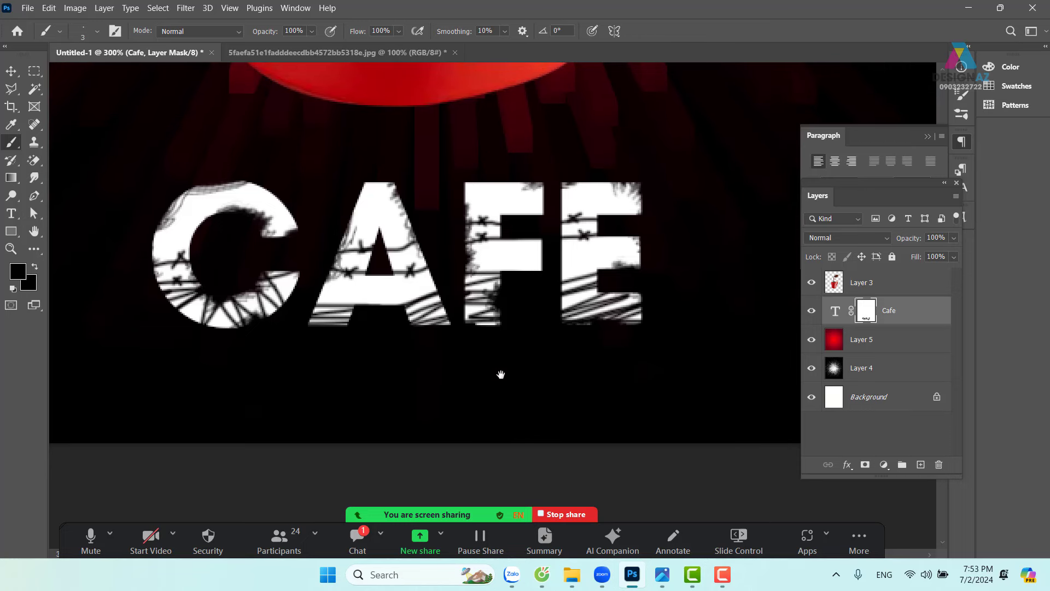
{"action": "key", "text": "ctrl+minus"}
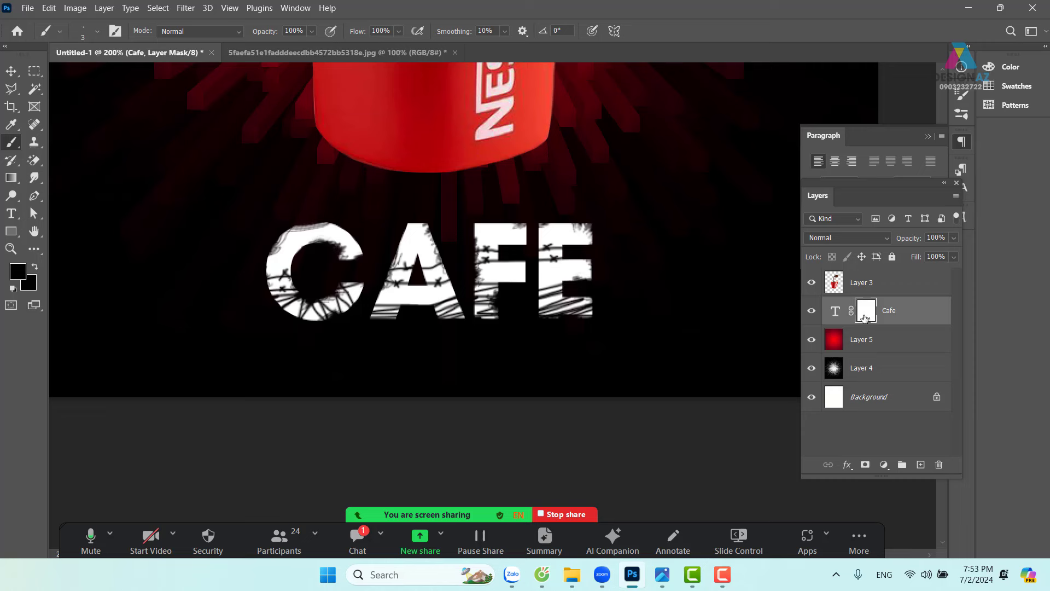
Set the foreground colour to white and fill the Cafe mask with it.
{"action": "left_click", "coordinate": [17, 275]}
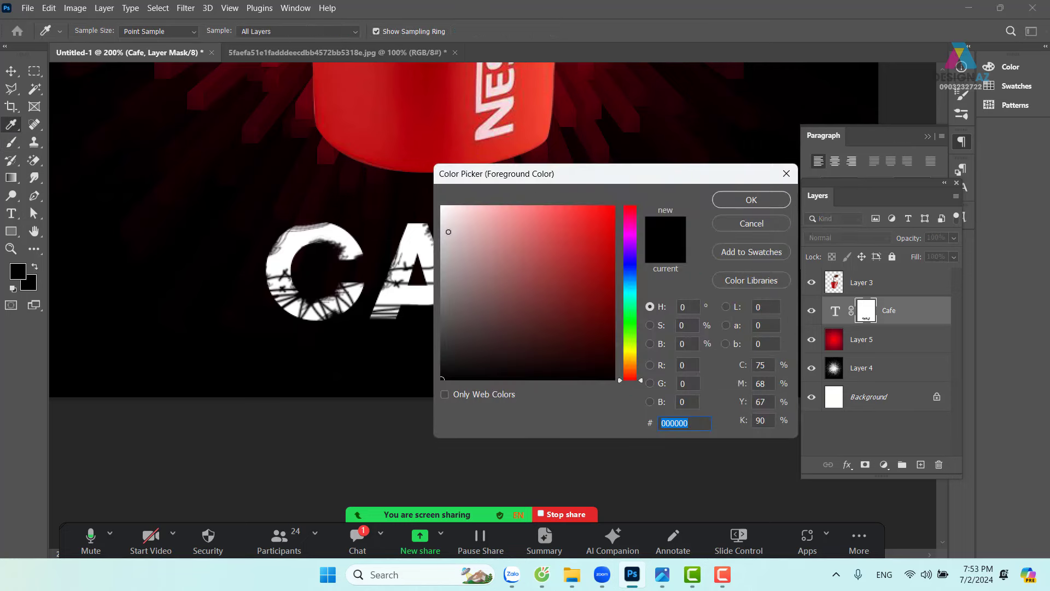
{"action": "left_click", "coordinate": [442, 207]}
{"action": "left_click", "coordinate": [751, 200]}
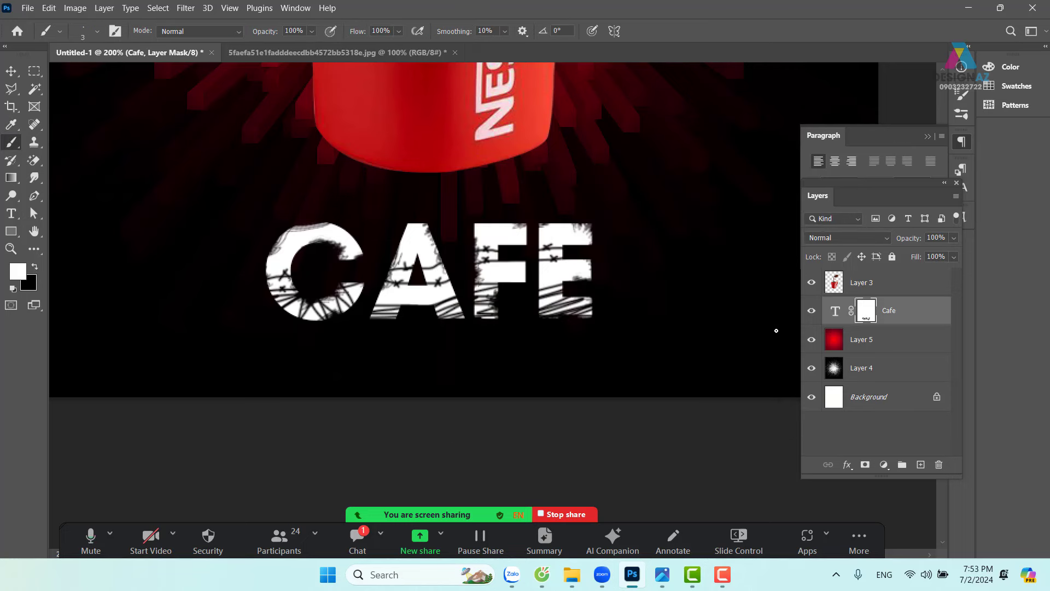
{"action": "key", "text": "alt+BackSpace"}
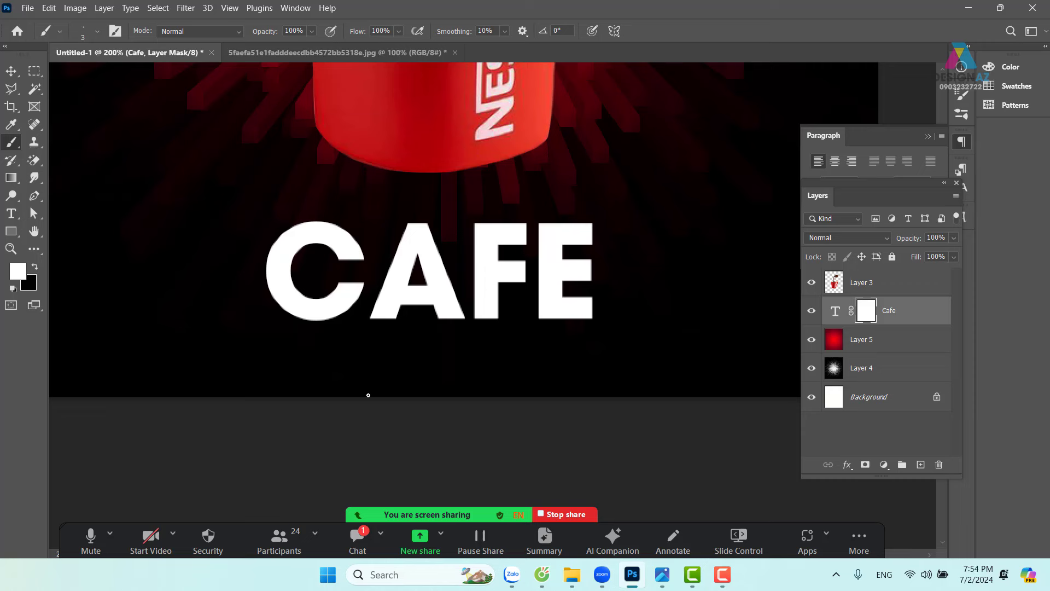
Set up a soft round brush at 94 px painting with black.
{"action": "left_click", "coordinate": [97, 31]}
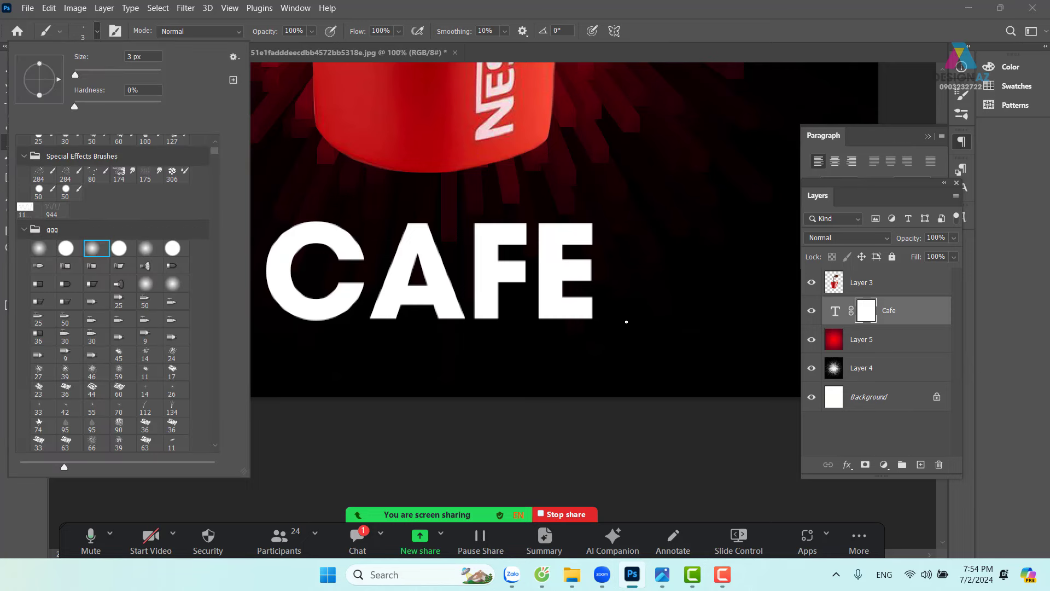
{"action": "left_click_drag", "start_coordinate": [378, 216], "coordinate": [440, 218]}
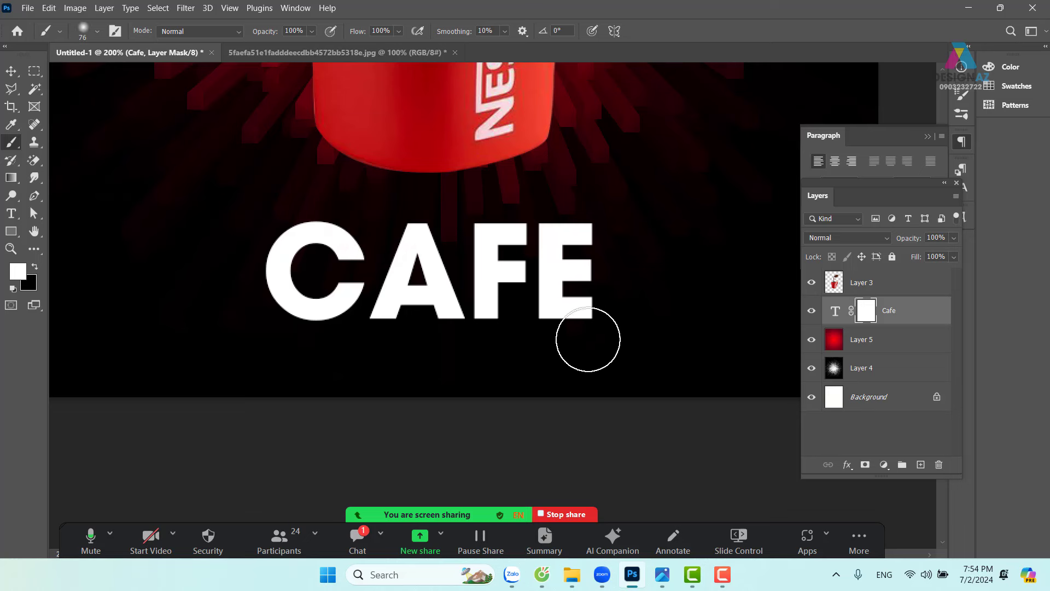
{"action": "left_click_drag", "start_coordinate": [635, 293], "coordinate": [646, 294]}
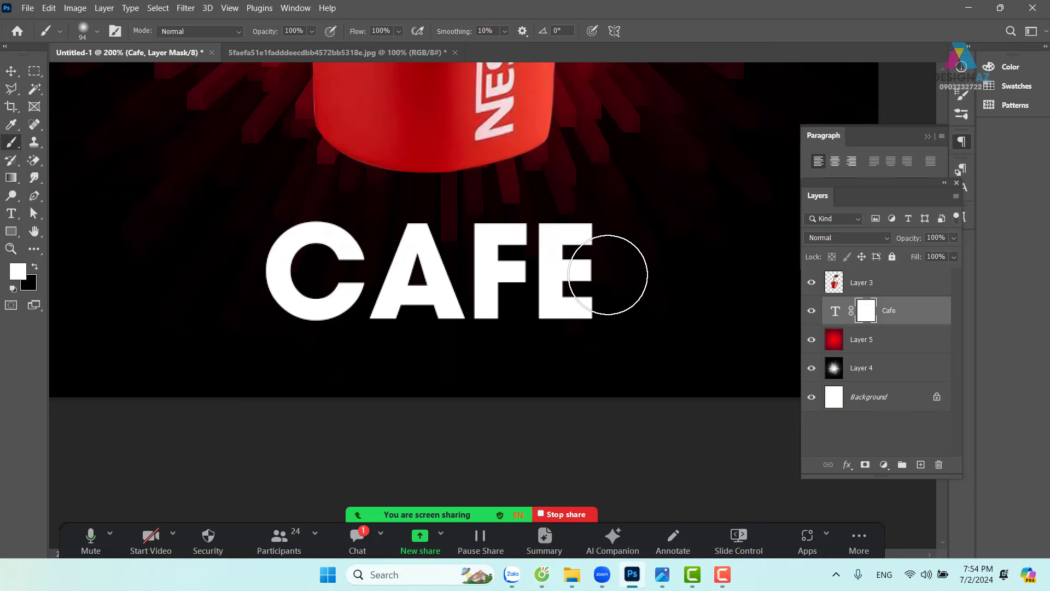
{"action": "key", "text": "x"}
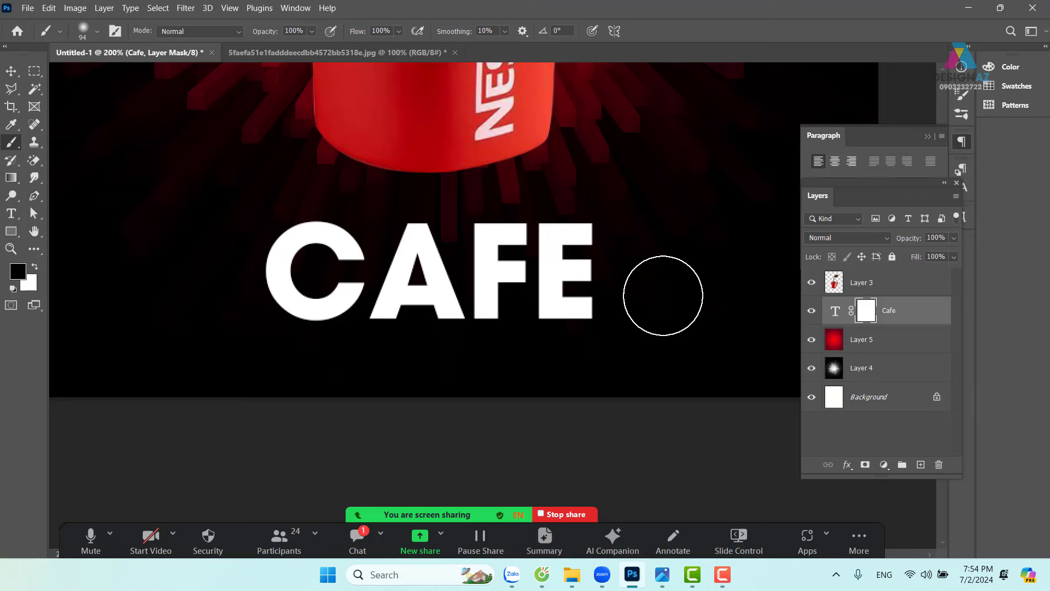
On the Cafe mask, fade the E's right side, the C, and A and F tops and bottoms.
{"action": "left_click_drag", "start_coordinate": [610, 282], "coordinate": [608, 284]}
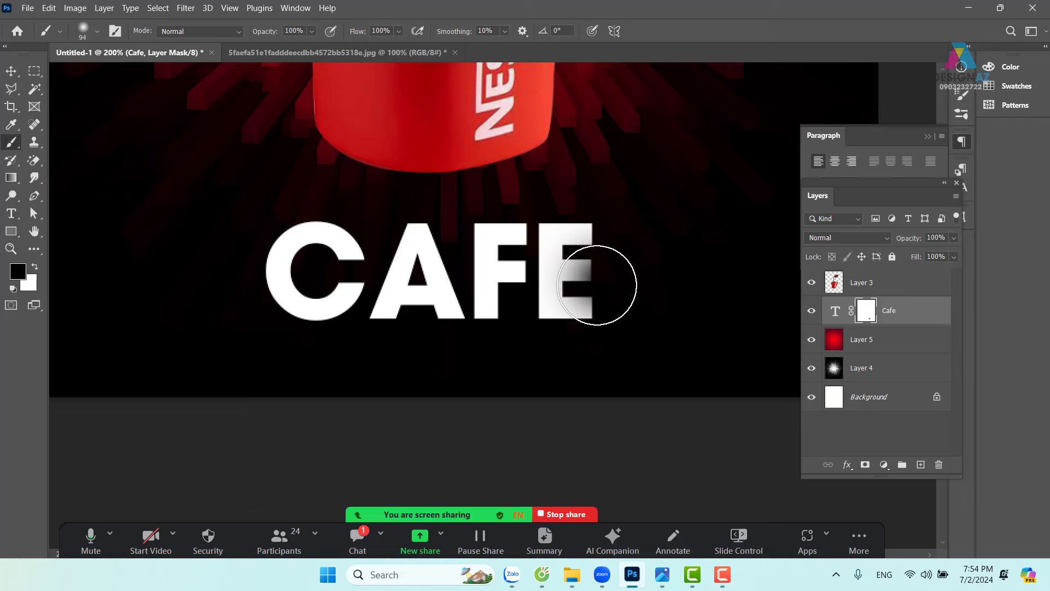
{"action": "left_click_drag", "start_coordinate": [304, 274], "coordinate": [344, 257]}
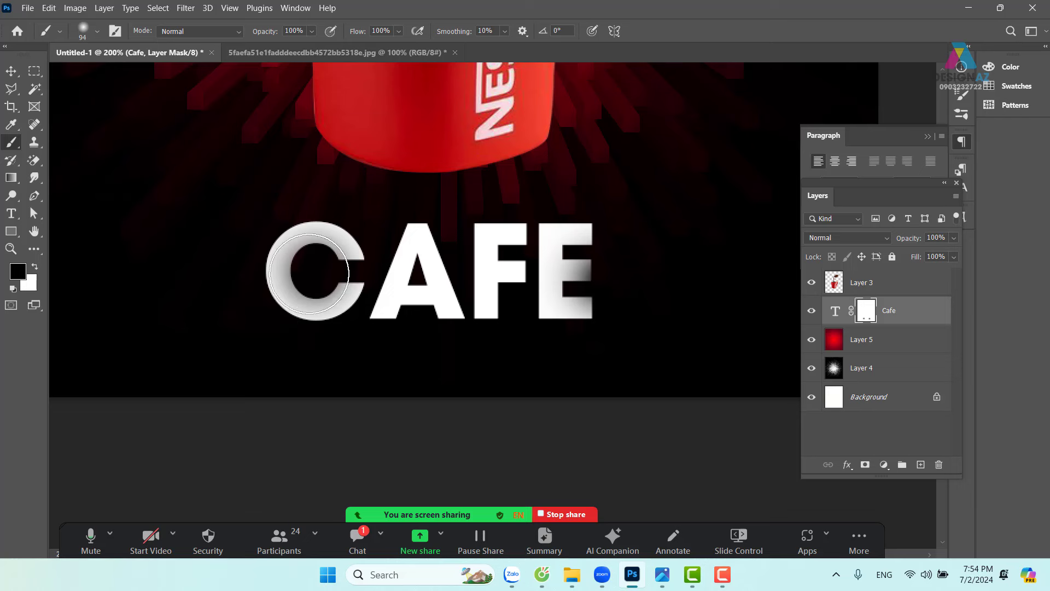
{"action": "left_click", "coordinate": [314, 274]}
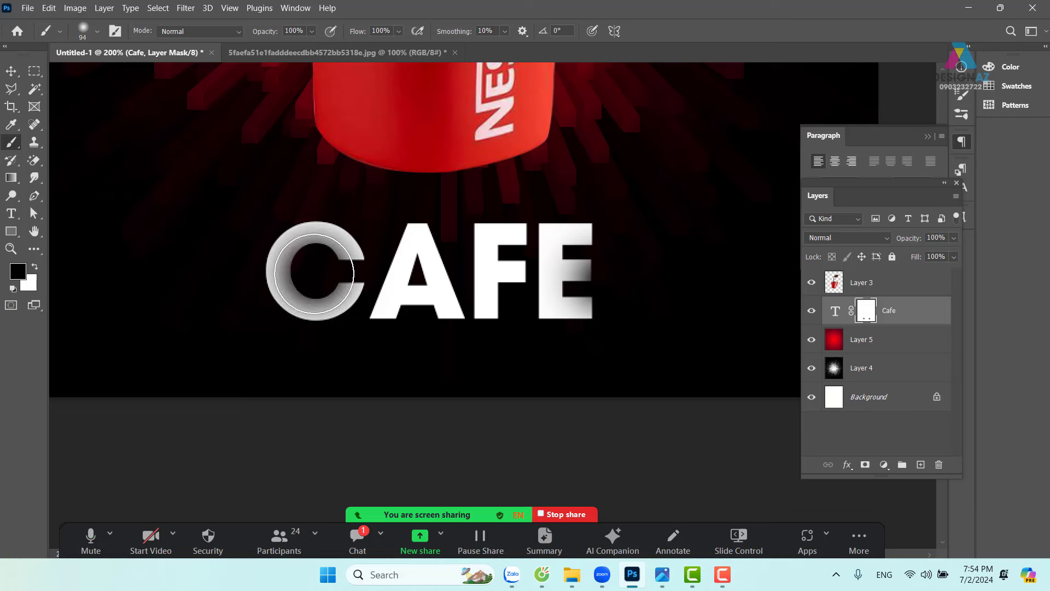
{"action": "left_click", "coordinate": [452, 219]}
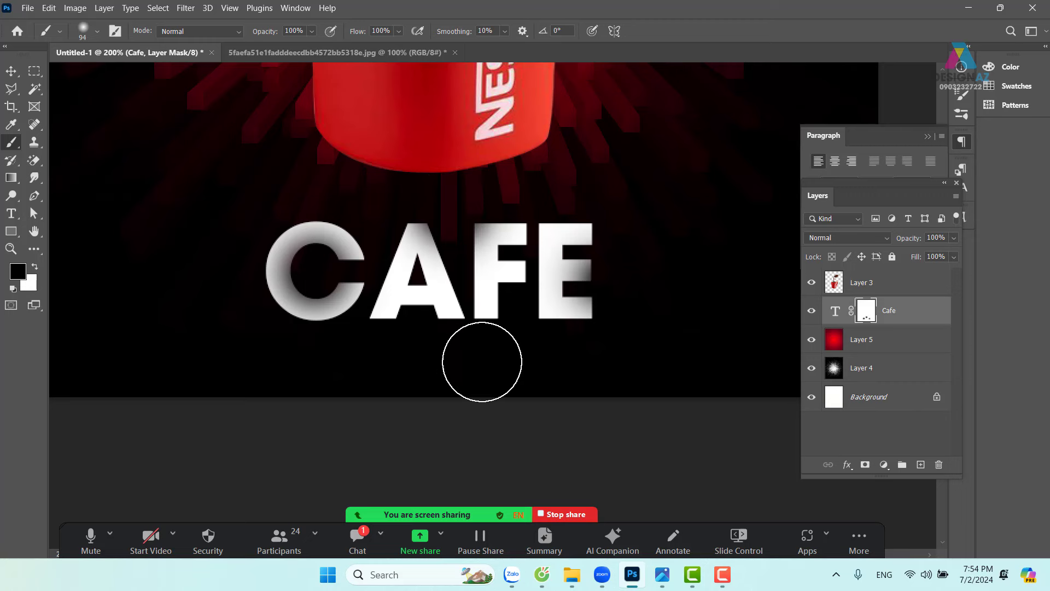
{"action": "left_click_drag", "start_coordinate": [471, 346], "coordinate": [469, 352]}
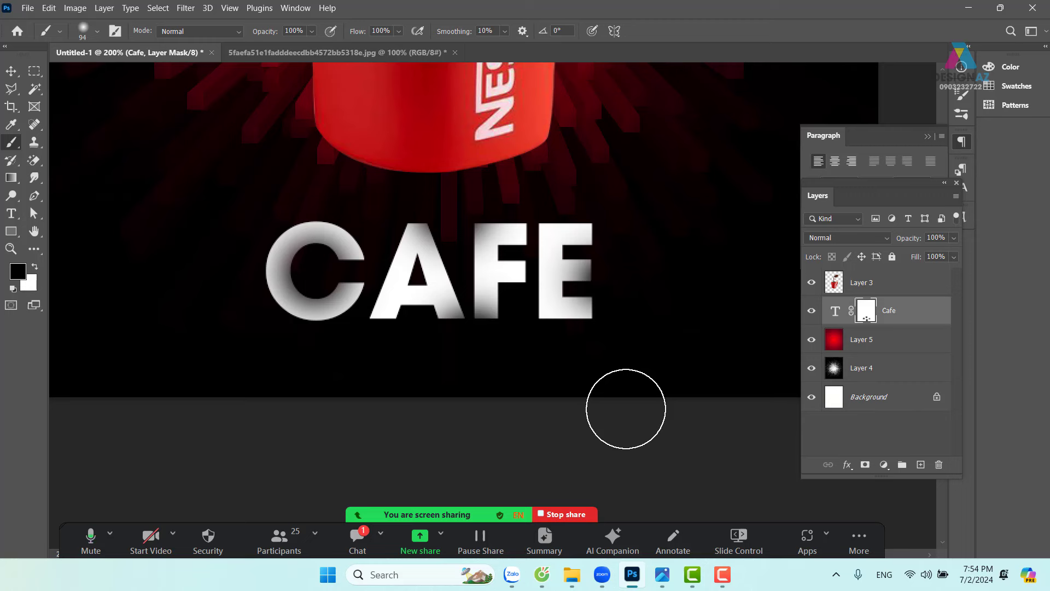
Apply Filter > Pixelate > Color Halftone at Max Radius 4 to the CAFE mask.
{"action": "left_click", "coordinate": [186, 8]}
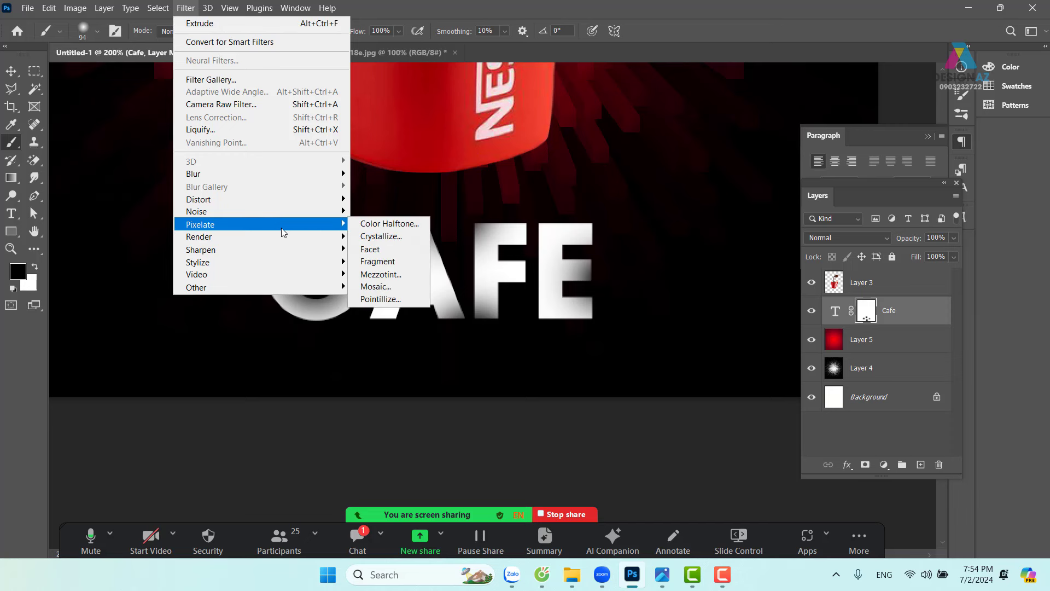
{"action": "mouse_move", "coordinate": [200, 224]}
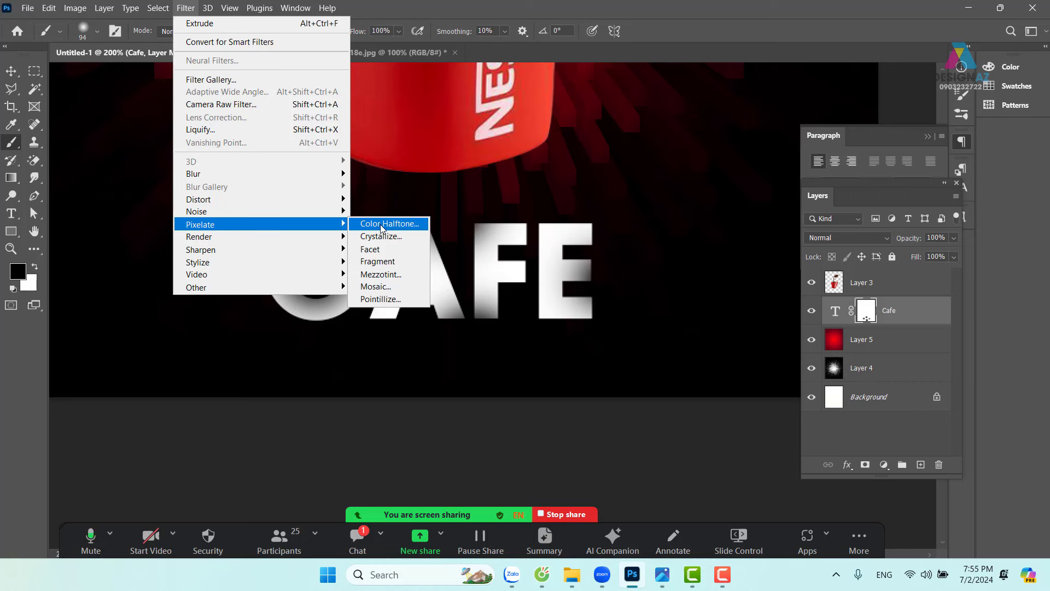
{"action": "left_click", "coordinate": [380, 224]}
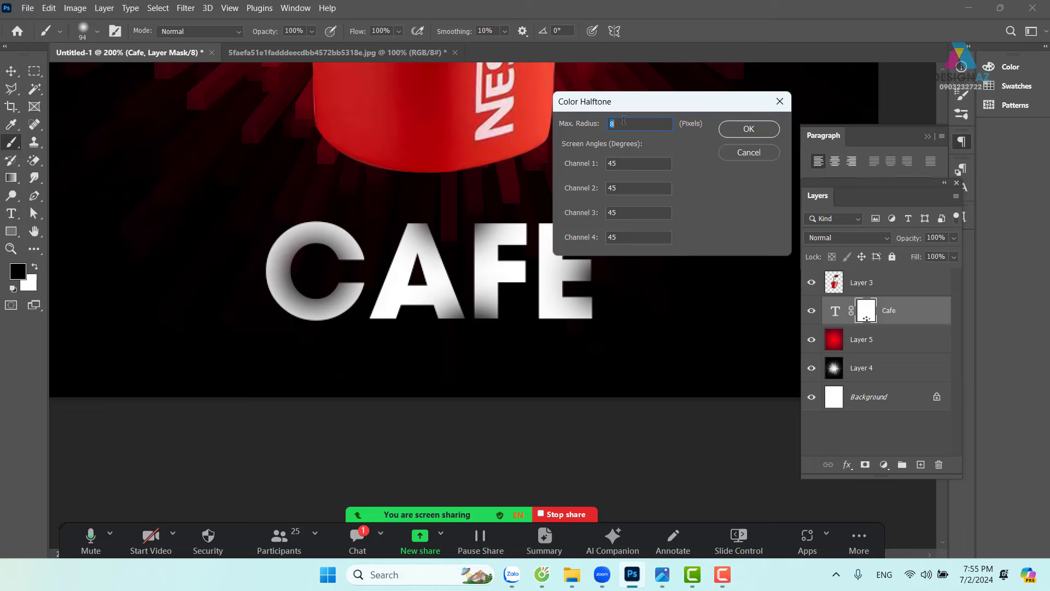
{"action": "left_click", "coordinate": [746, 130]}
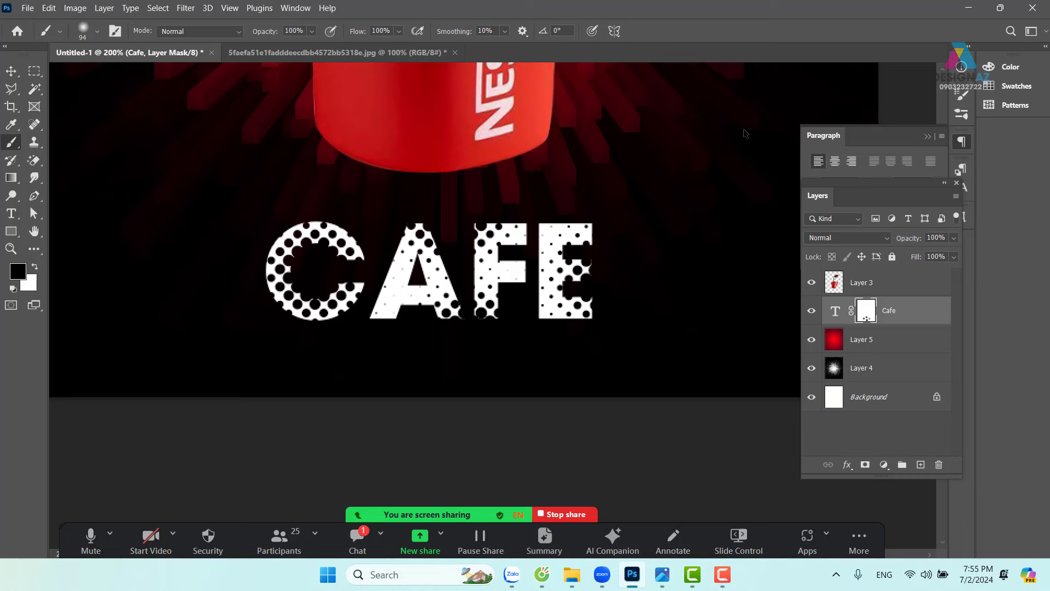
Zoom in on CAFE, reapply Color Halftone to the mask, then select the text thumbnail.
{"action": "key", "text": "ctrl+minus"}
{"action": "key", "text": "ctrl+minus"}
{"action": "key", "text": "ctrl+minus"}
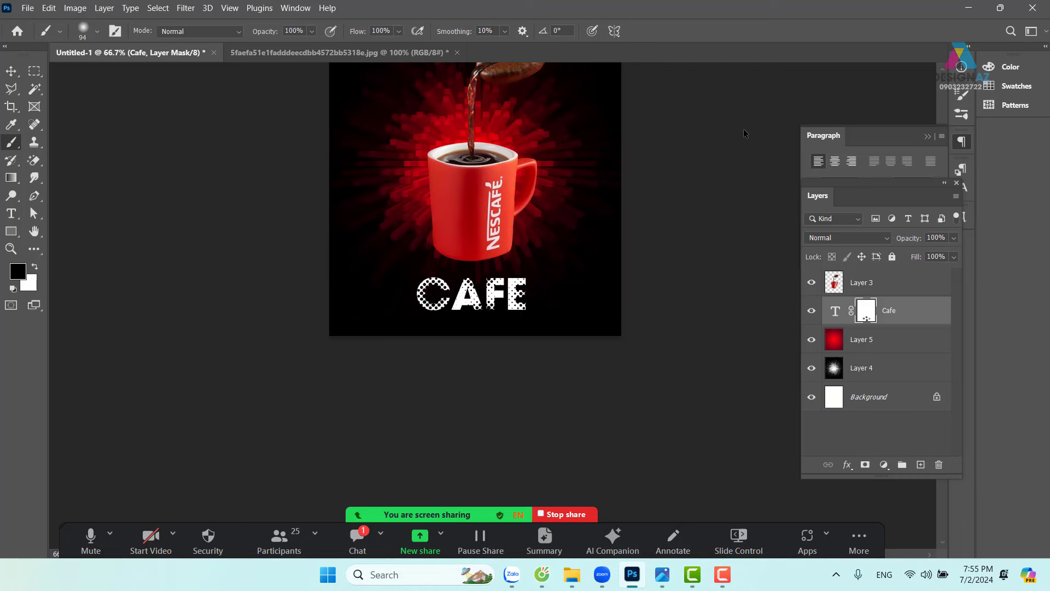
{"action": "key", "text": "ctrl+plus"}
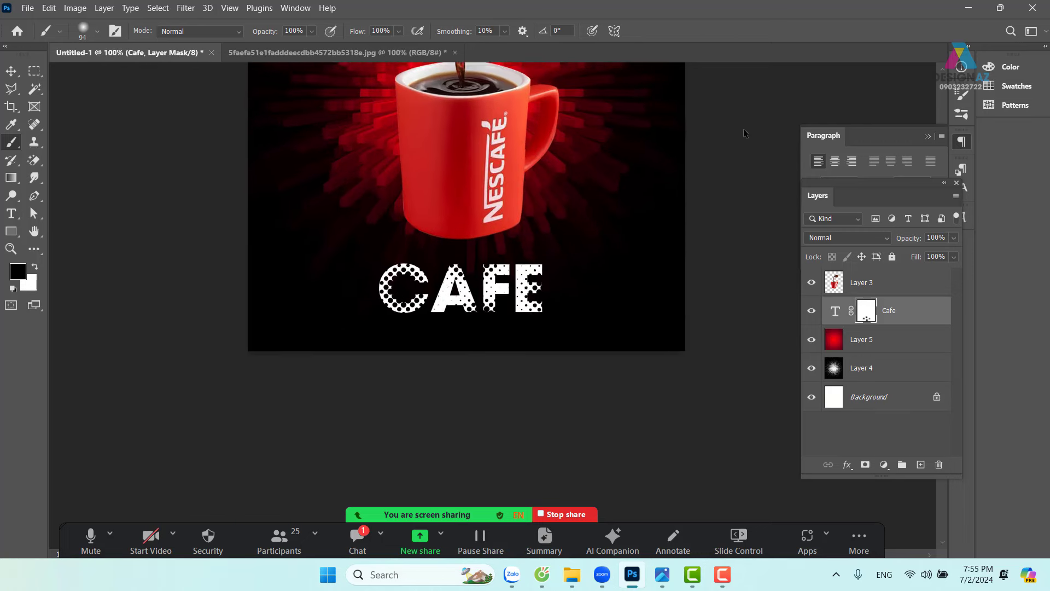
{"action": "key", "text": "ctrl+plus"}
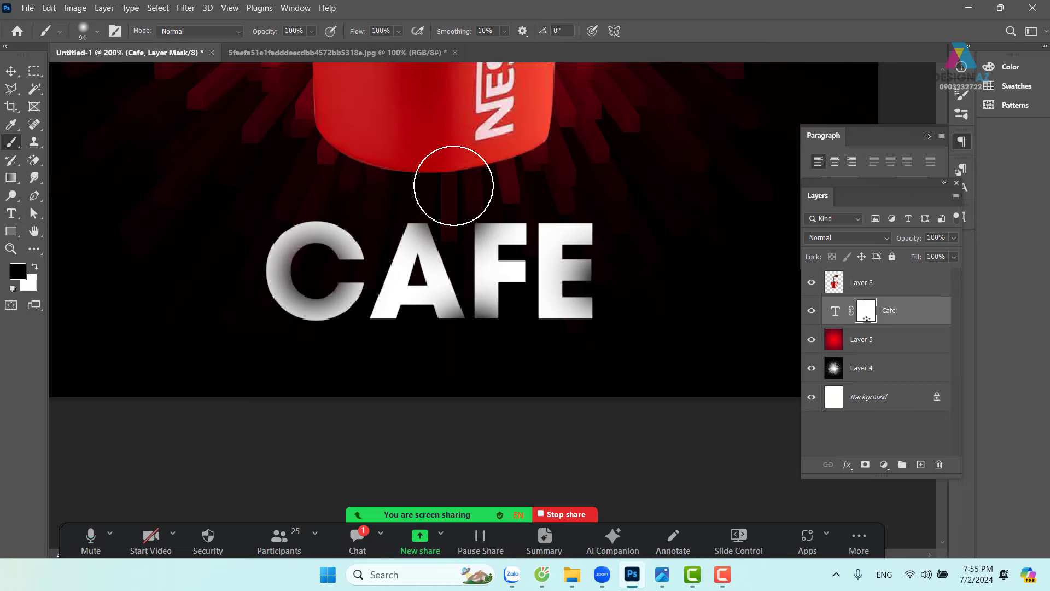
{"action": "left_click", "coordinate": [186, 8]}
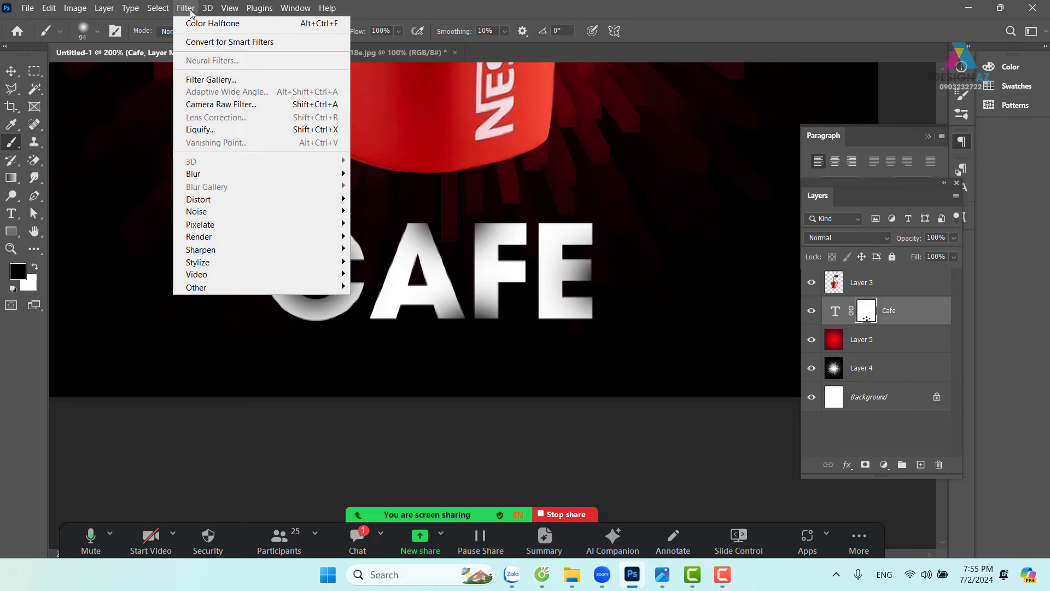
{"action": "left_click", "coordinate": [383, 225]}
{"action": "type", "text": "4"}
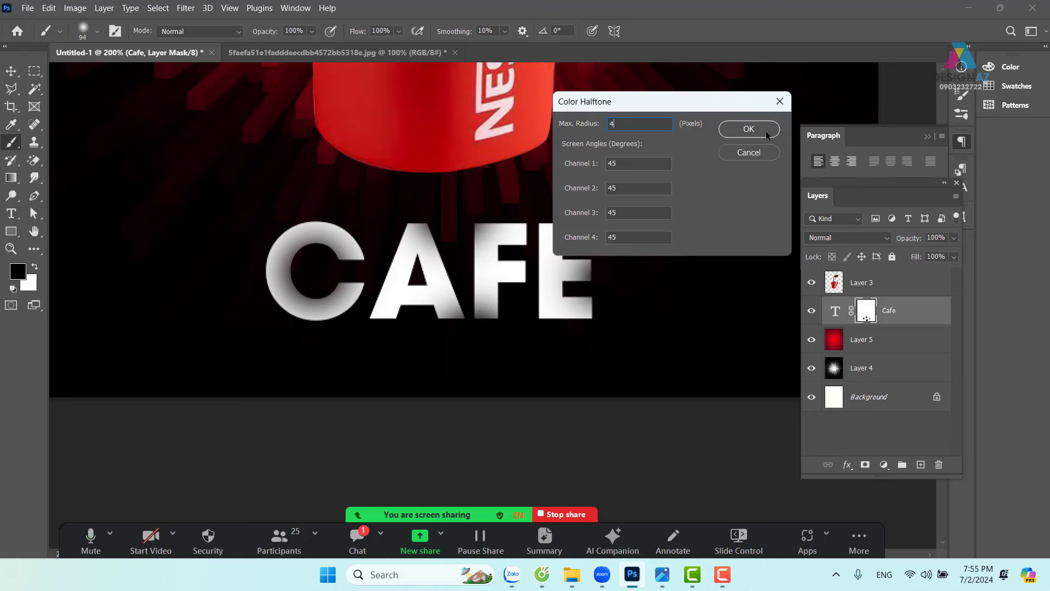
{"action": "left_click", "coordinate": [766, 131]}
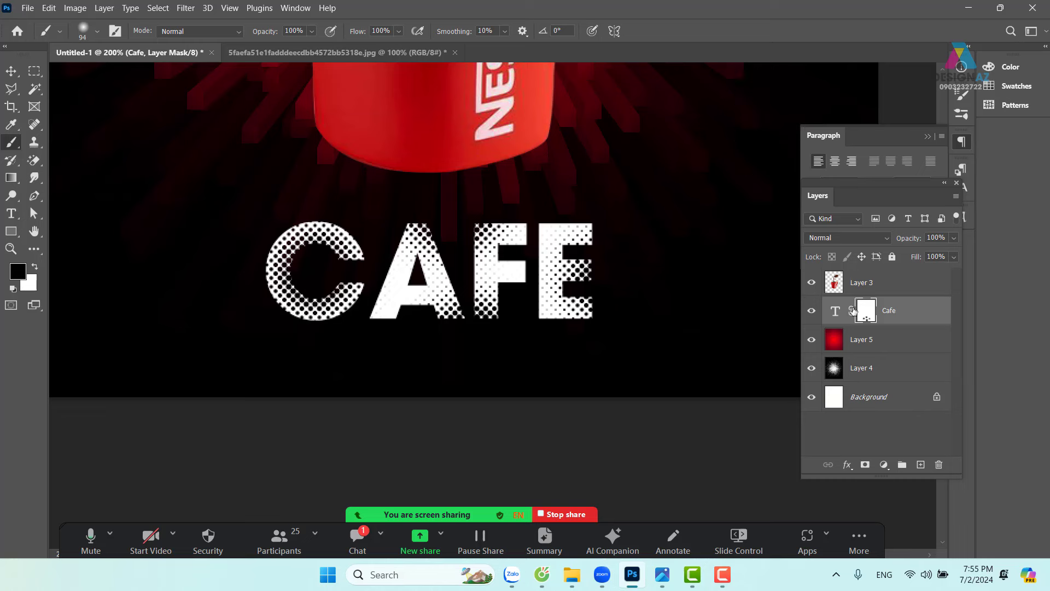
{"action": "left_click", "coordinate": [838, 319]}
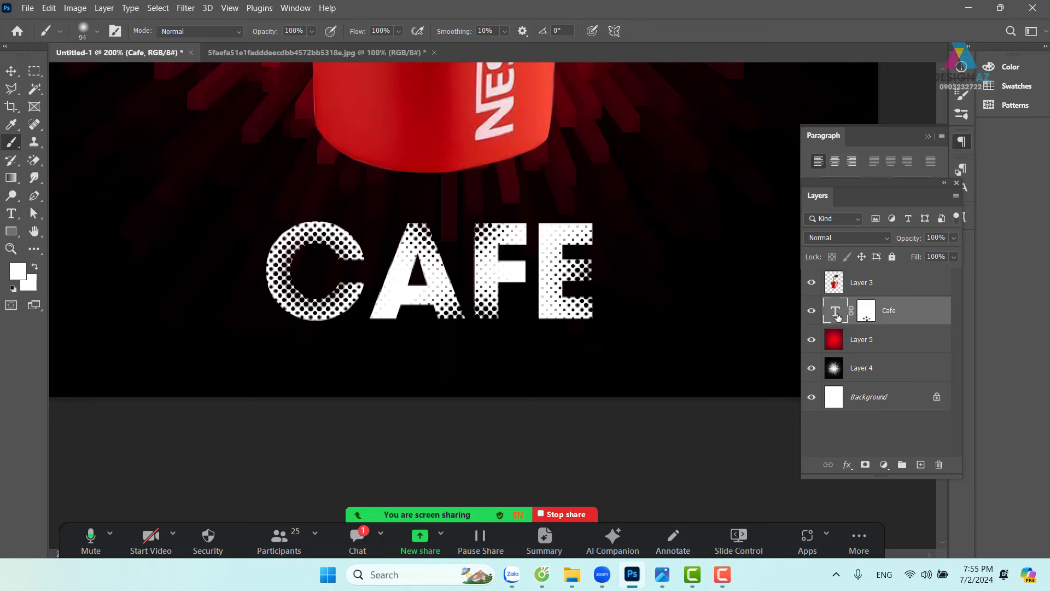
Enable Gradient Overlay in the Cafe layer's Blending Options.
{"action": "right_click", "coordinate": [838, 317]}
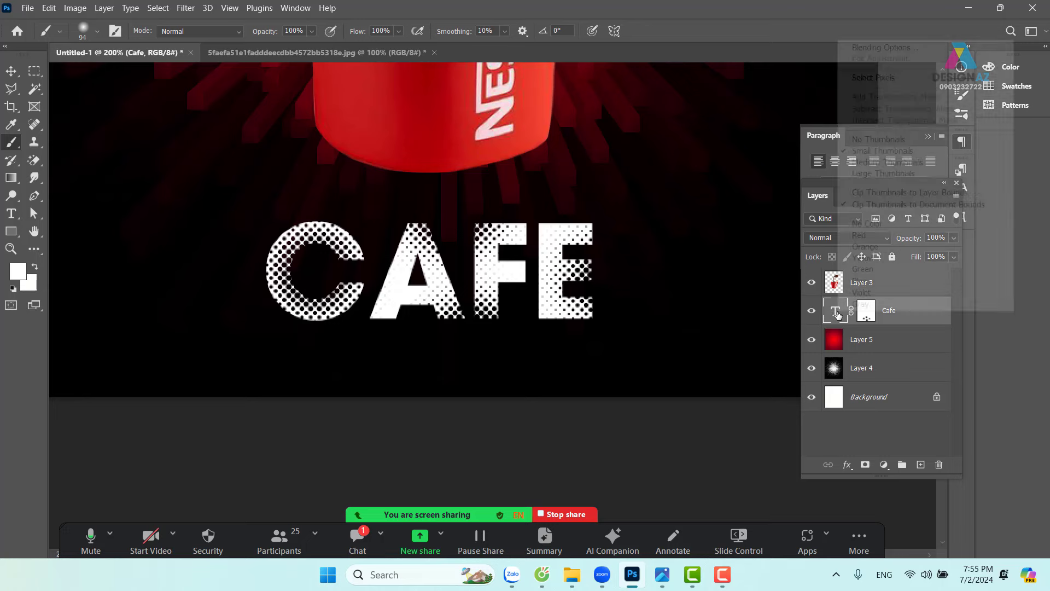
{"action": "left_click", "coordinate": [878, 48]}
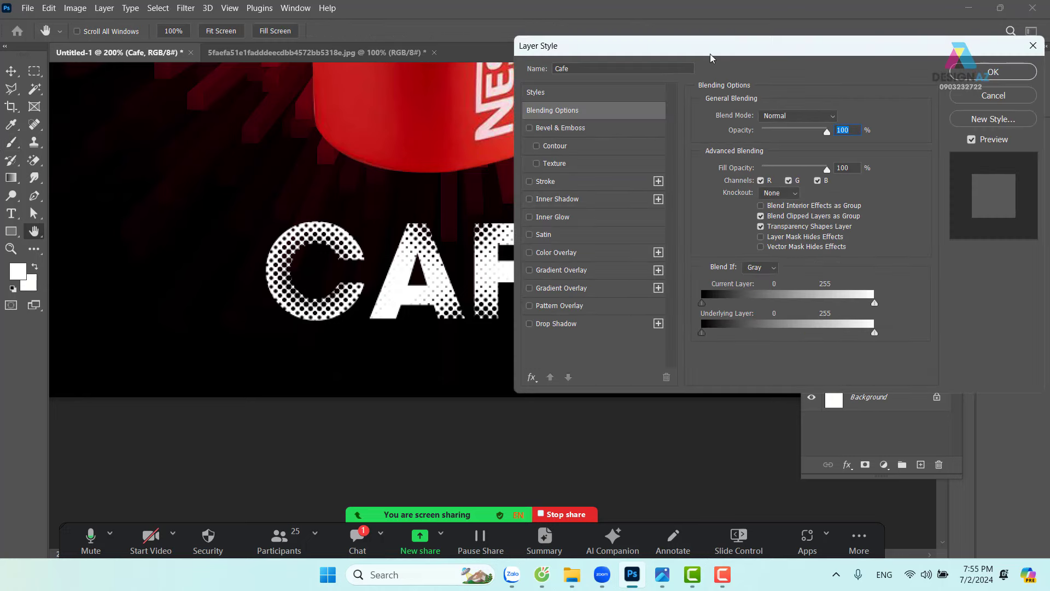
{"action": "left_click_drag", "start_coordinate": [695, 50], "coordinate": [823, 19]}
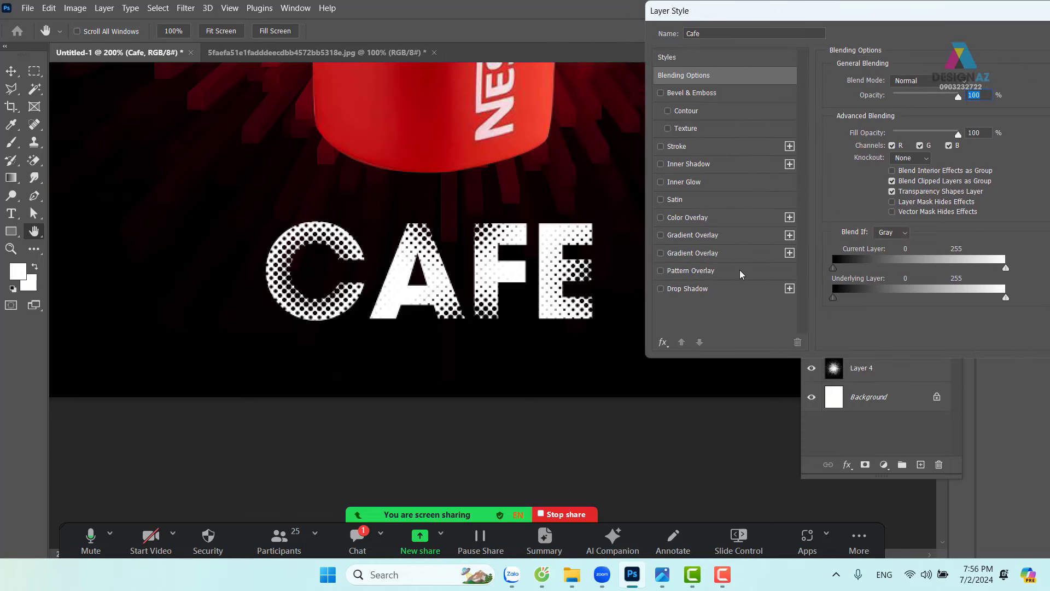
{"action": "left_click", "coordinate": [747, 254]}
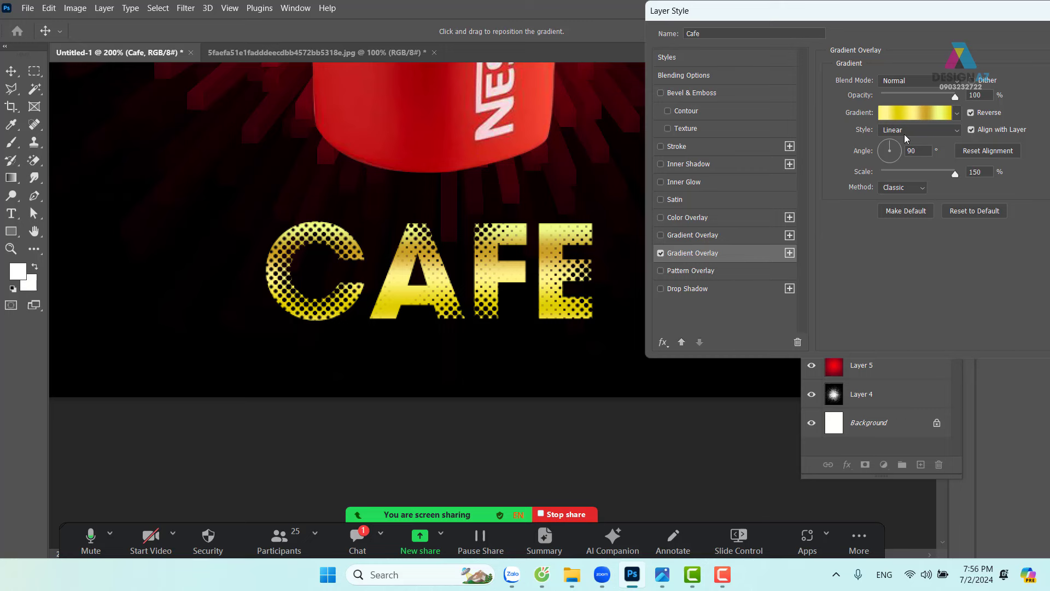
Start from the black-to-white preset gradient and make its left stop red.
{"action": "left_click", "coordinate": [914, 113]}
{"action": "left_click", "coordinate": [612, 154]}
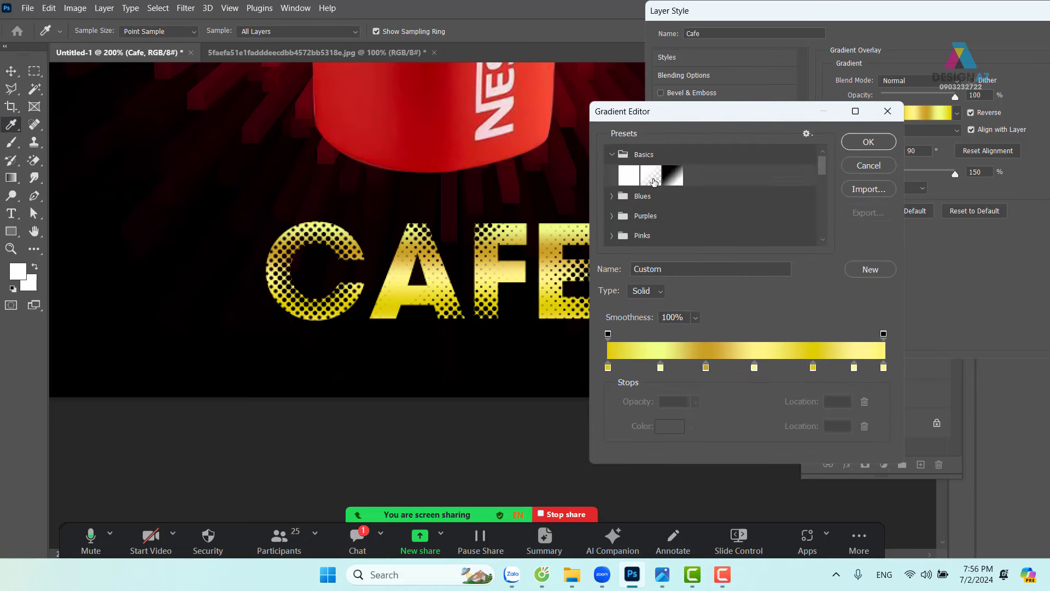
{"action": "left_click", "coordinate": [673, 175]}
{"action": "left_click", "coordinate": [608, 368]}
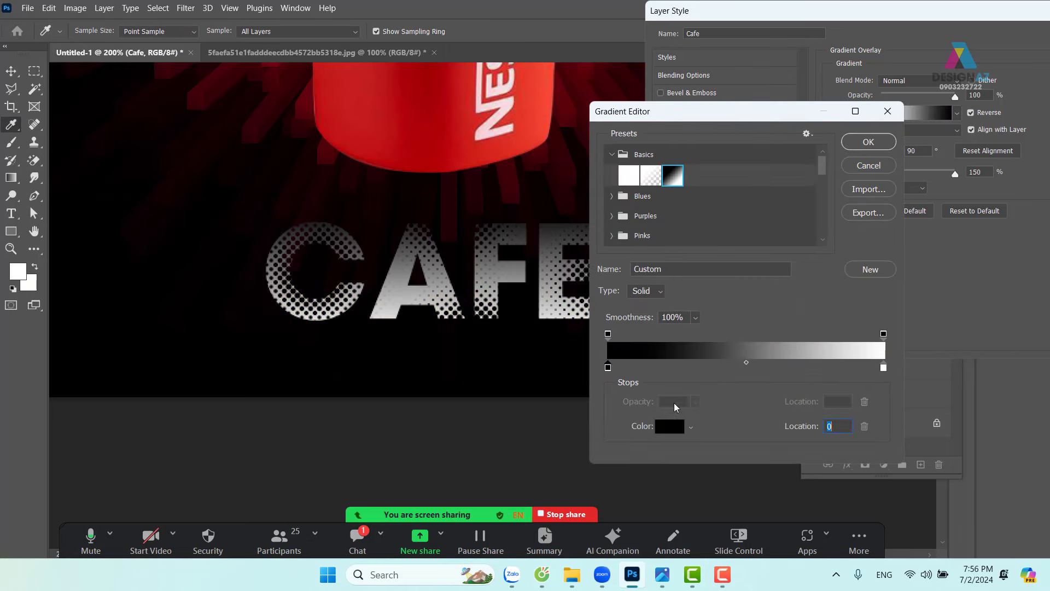
{"action": "left_click", "coordinate": [672, 430]}
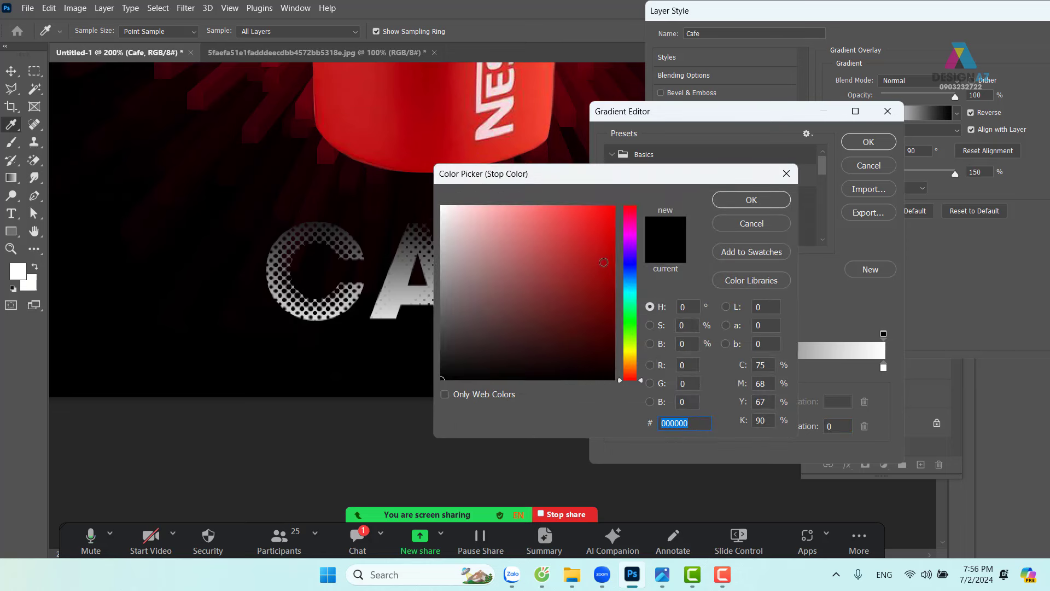
{"action": "left_click", "coordinate": [607, 245]}
{"action": "left_click", "coordinate": [752, 201]}
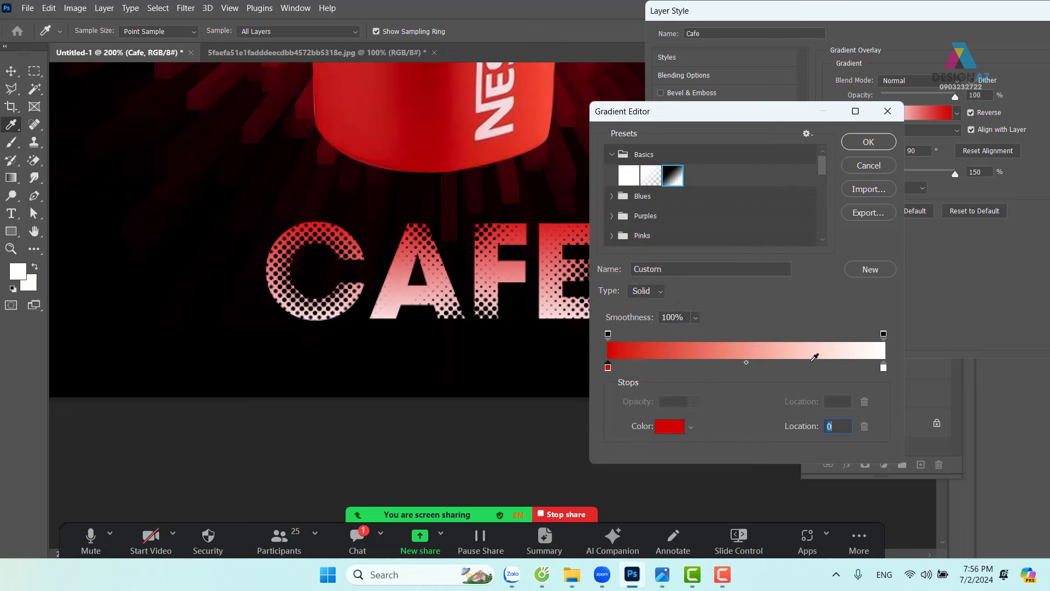
Make the right stop cyan and apply the red-to-cyan gradient overlay.
{"action": "left_click", "coordinate": [884, 367]}
{"action": "left_click", "coordinate": [670, 426]}
{"action": "left_click", "coordinate": [870, 143]}
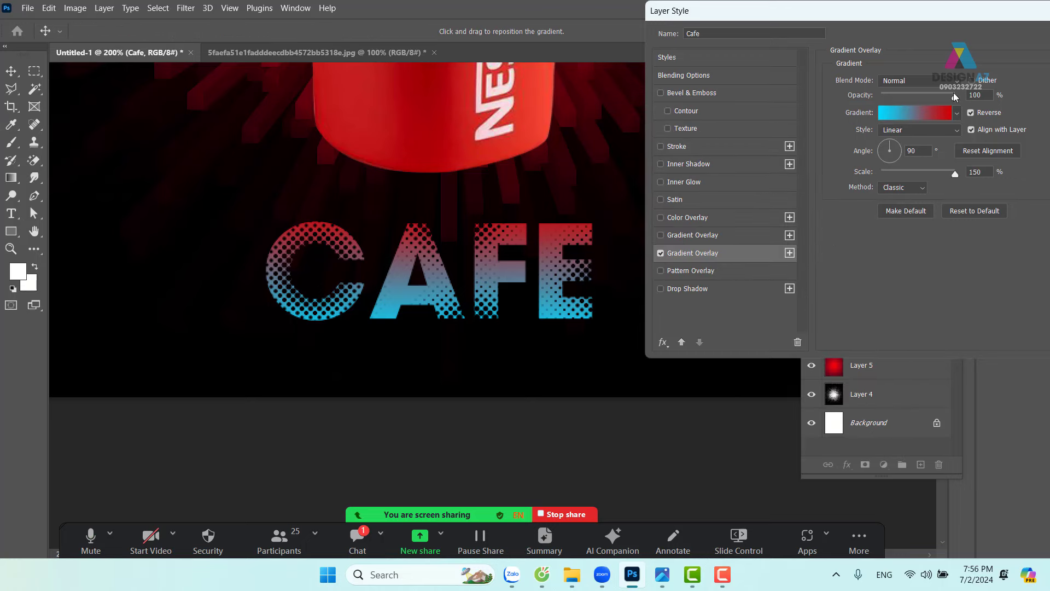
{"action": "left_click_drag", "start_coordinate": [931, 15], "coordinate": [739, 14]}
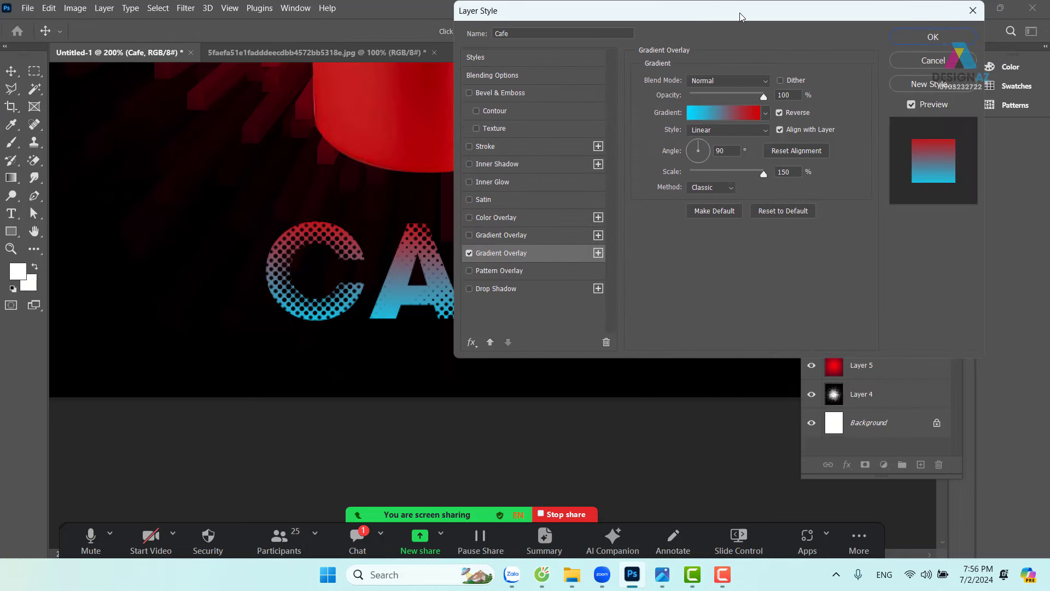
{"action": "left_click", "coordinate": [931, 37]}
Zoom out to check the whole poster, then recentre on CAFE and select its mask.
{"action": "key", "text": "ctrl+minus"}
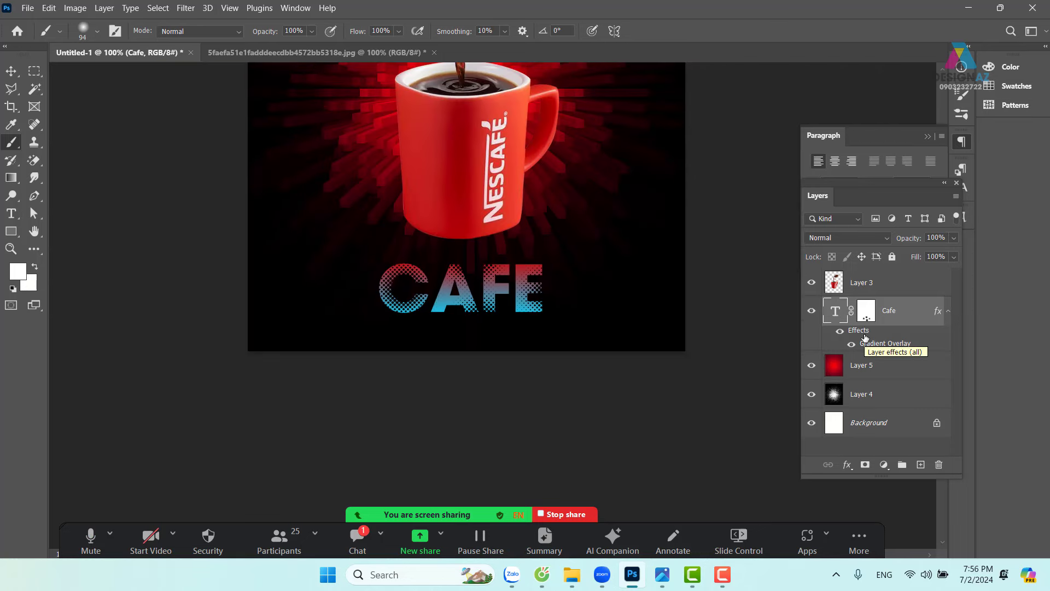
{"action": "key", "text": "ctrl+minus"}
{"action": "key", "text": "ctrl+minus"}
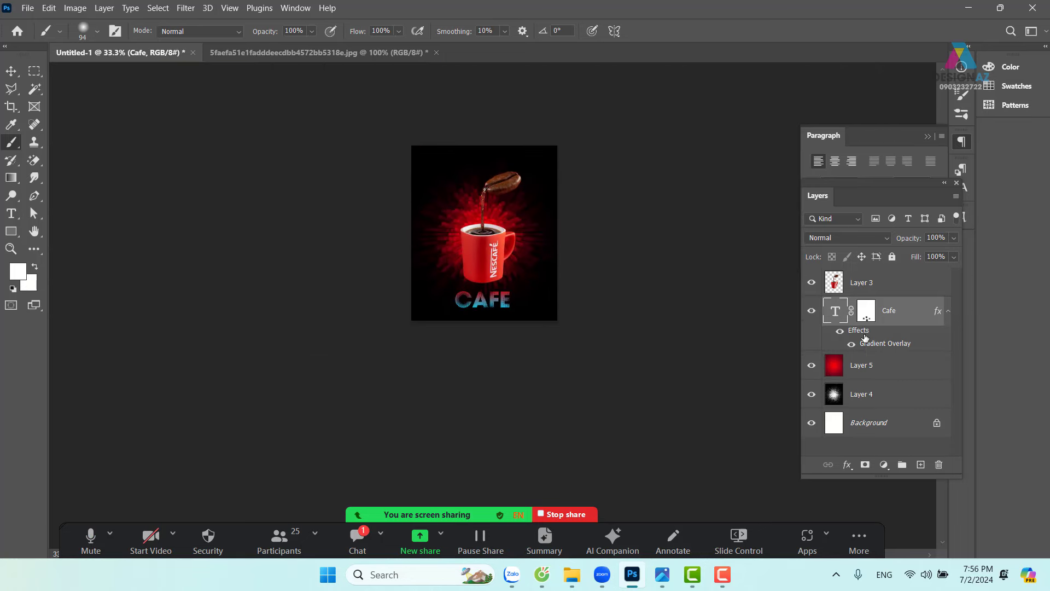
{"action": "key", "text": "ctrl+plus"}
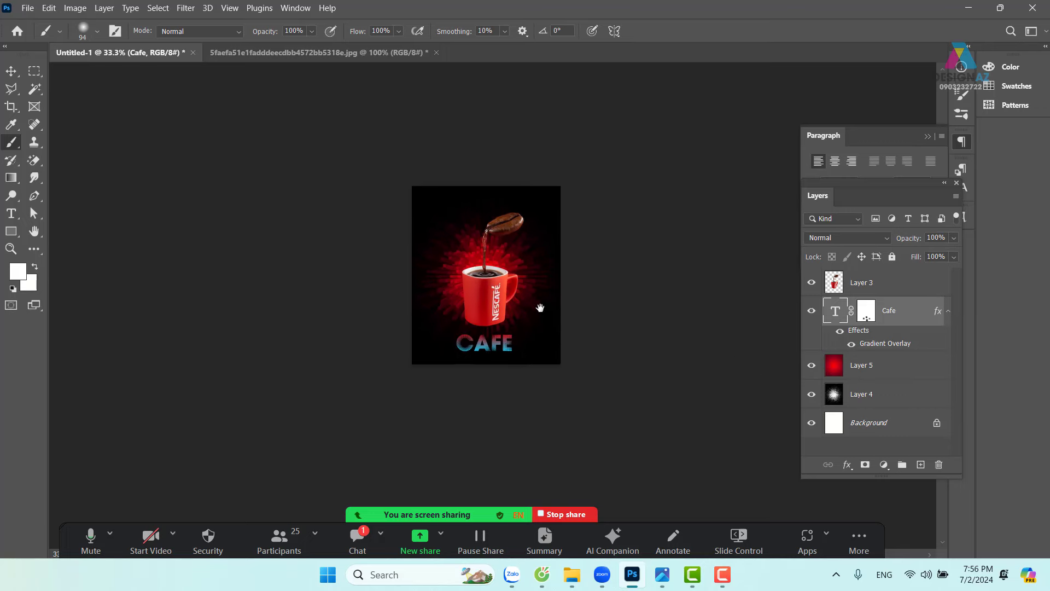
{"action": "key", "text": "ctrl+plus"}
{"action": "key", "text": "ctrl+plus"}
{"action": "key", "text": "ctrl+plus"}
{"action": "left_click_drag", "start_coordinate": [540, 307], "coordinate": [592, 113]}
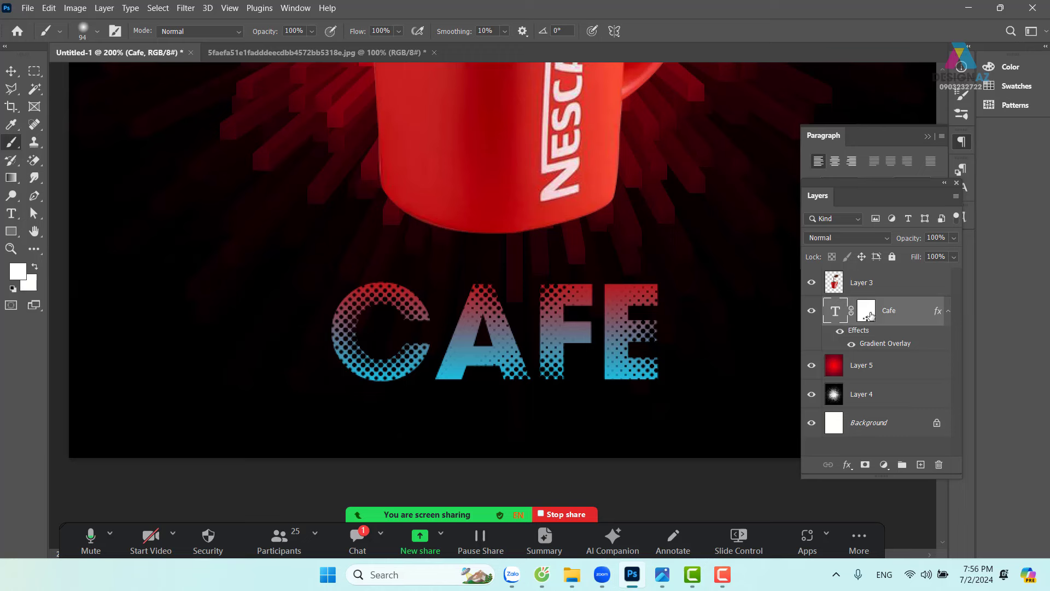
{"action": "left_click", "coordinate": [869, 314]}
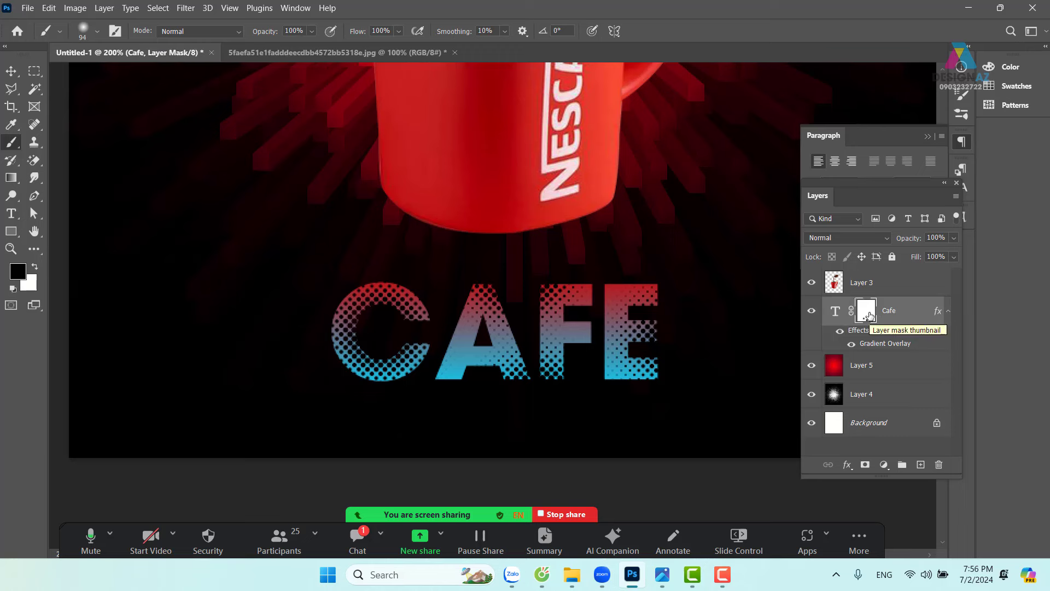
Step back to remove the halftone dots and the gradient overlay.
{"action": "key", "text": "ctrl+BackSpace"}
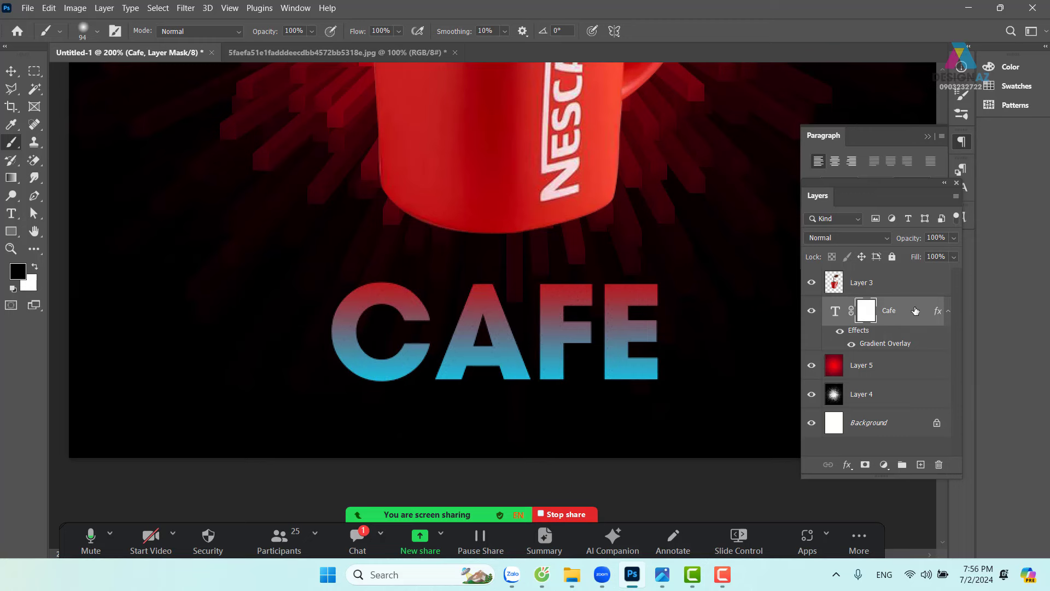
{"action": "key", "text": "ctrl+z"}
{"action": "key", "text": "ctrl+z"}
{"action": "key", "text": "ctrl+z"}
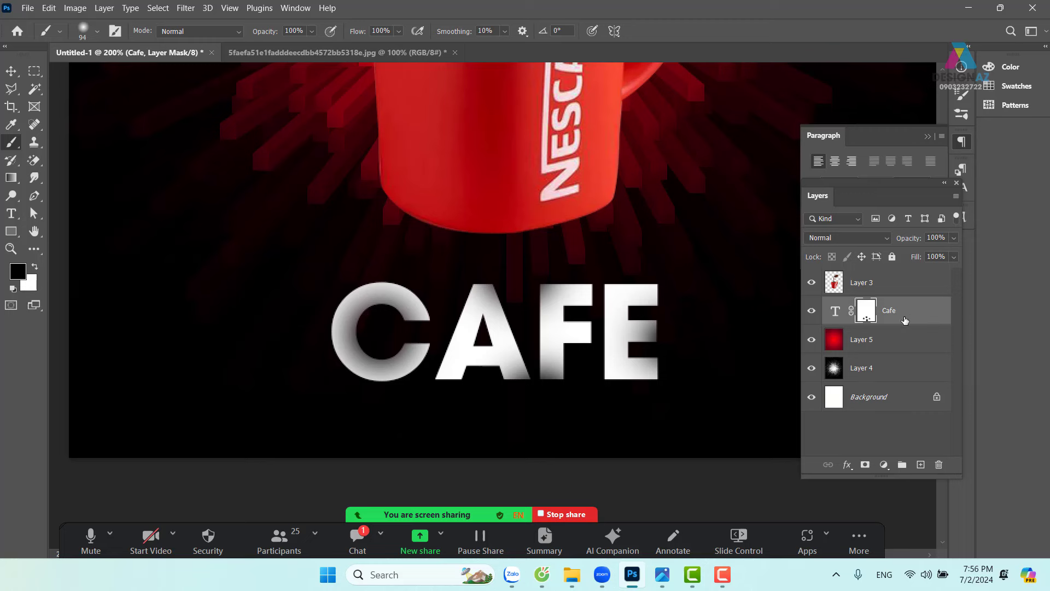
{"action": "key", "text": "ctrl+z"}
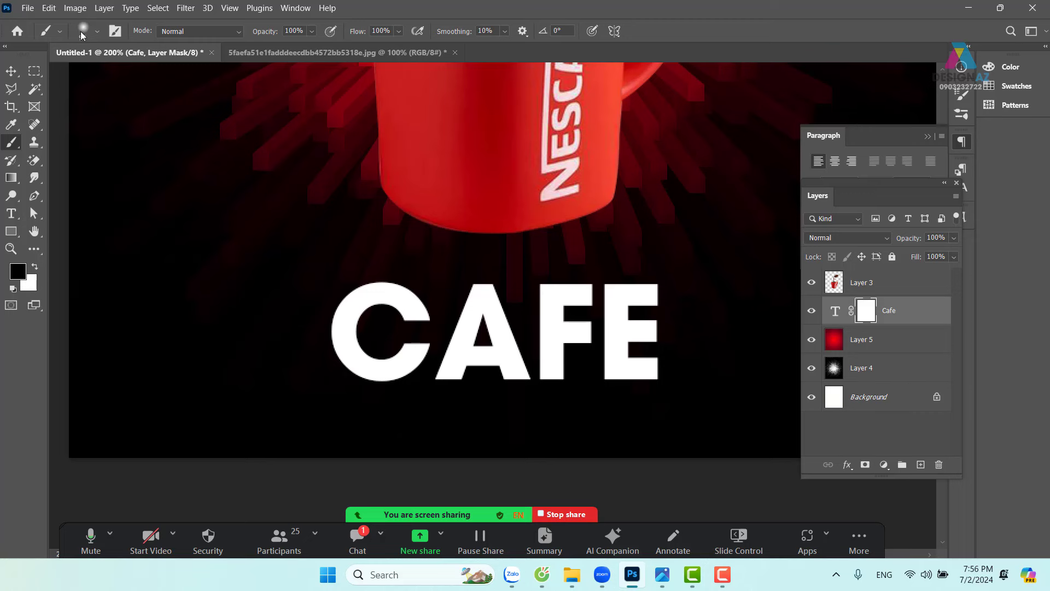
Try the 768 px textured brush tip on the CAFE text mask, then undo the stamp.
{"action": "left_click", "coordinate": [97, 31]}
{"action": "scroll", "coordinate": [193, 325], "scroll_direction": "down", "scroll_amount": 2}
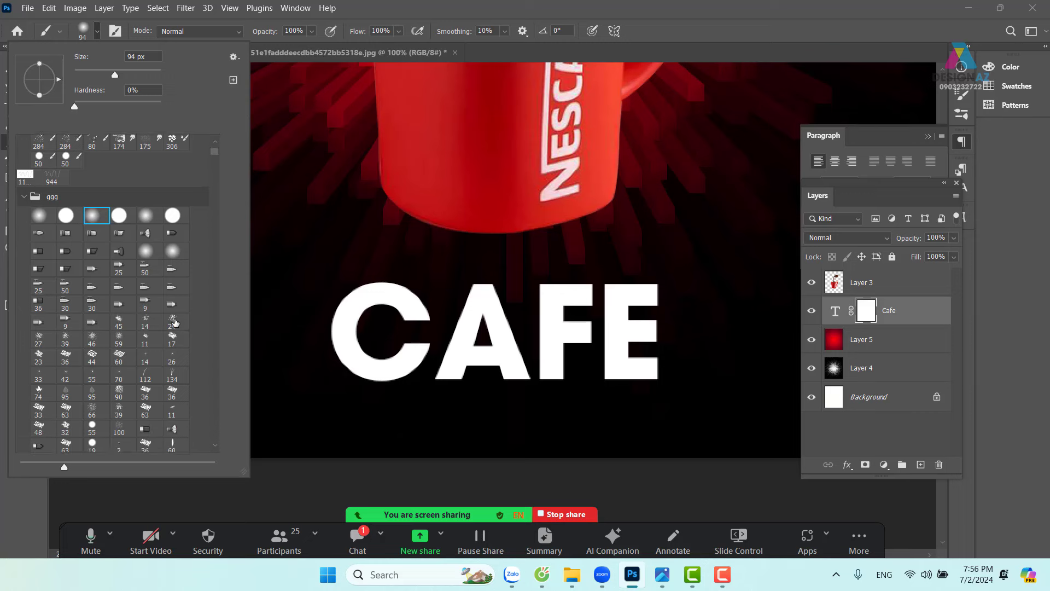
{"action": "scroll", "coordinate": [186, 325], "scroll_direction": "down", "scroll_amount": 2}
{"action": "scroll", "coordinate": [178, 325], "scroll_direction": "down", "scroll_amount": 2}
{"action": "scroll", "coordinate": [172, 325], "scroll_direction": "down", "scroll_amount": 2}
{"action": "scroll", "coordinate": [171, 325], "scroll_direction": "down", "scroll_amount": 2}
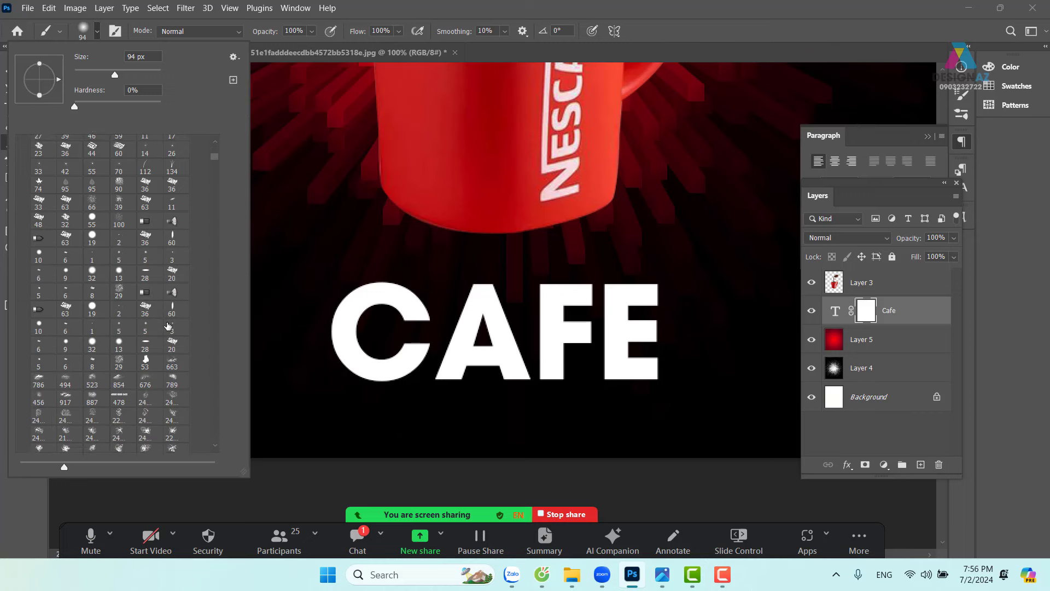
{"action": "scroll", "coordinate": [170, 326], "scroll_direction": "down", "scroll_amount": 2}
{"action": "scroll", "coordinate": [168, 325], "scroll_direction": "down", "scroll_amount": 2}
{"action": "scroll", "coordinate": [166, 326], "scroll_direction": "down", "scroll_amount": 2}
{"action": "scroll", "coordinate": [166, 326], "scroll_direction": "down", "scroll_amount": 1}
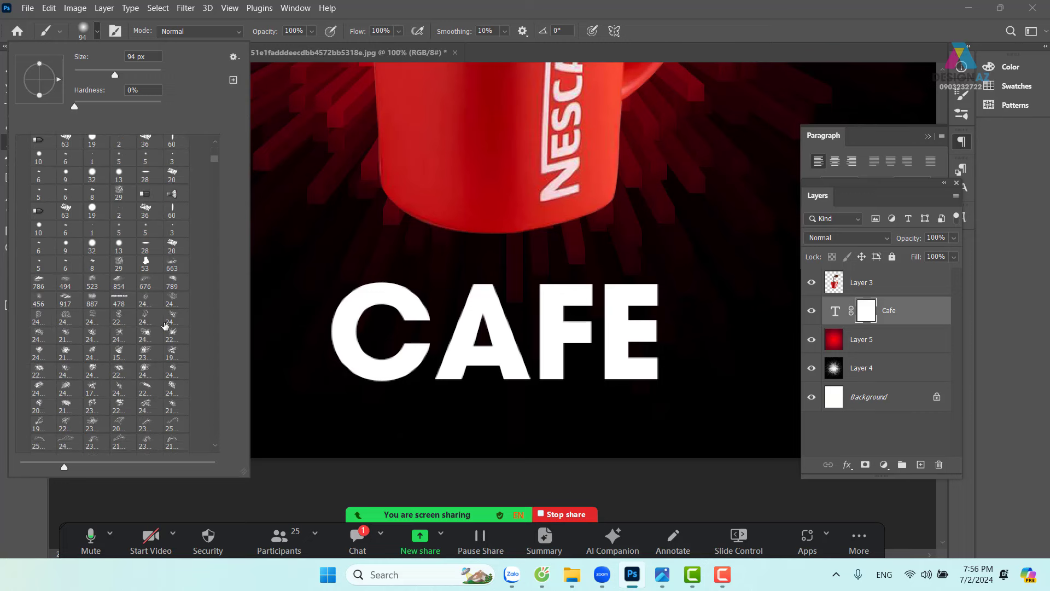
{"action": "scroll", "coordinate": [166, 326], "scroll_direction": "down", "scroll_amount": 2}
{"action": "scroll", "coordinate": [165, 326], "scroll_direction": "down", "scroll_amount": 1}
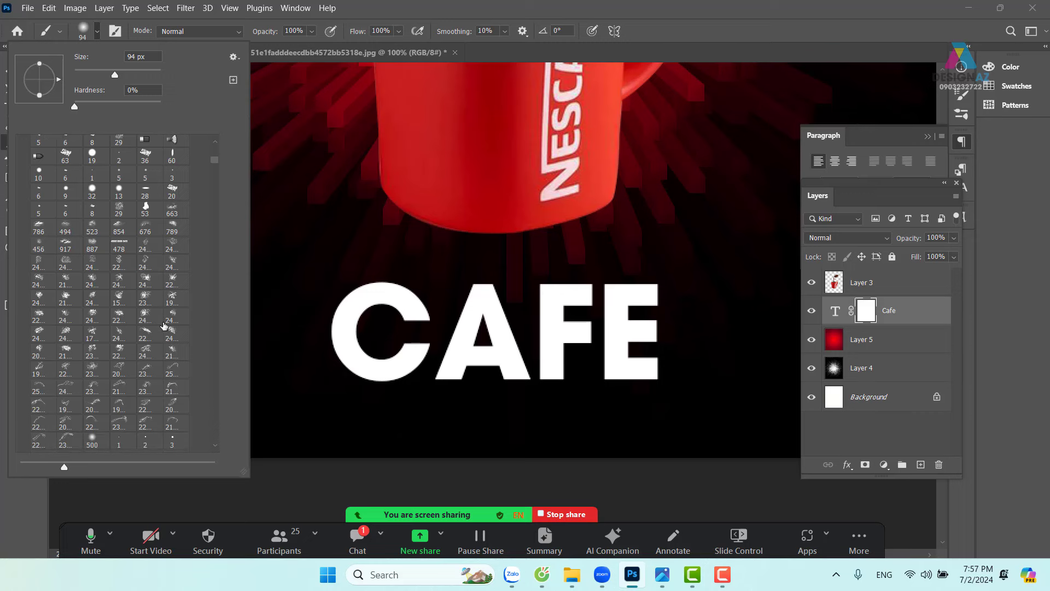
{"action": "scroll", "coordinate": [165, 326], "scroll_direction": "down", "scroll_amount": 2}
{"action": "scroll", "coordinate": [164, 327], "scroll_direction": "down", "scroll_amount": 1}
{"action": "scroll", "coordinate": [163, 327], "scroll_direction": "down", "scroll_amount": 2}
{"action": "scroll", "coordinate": [163, 328], "scroll_direction": "down", "scroll_amount": 3}
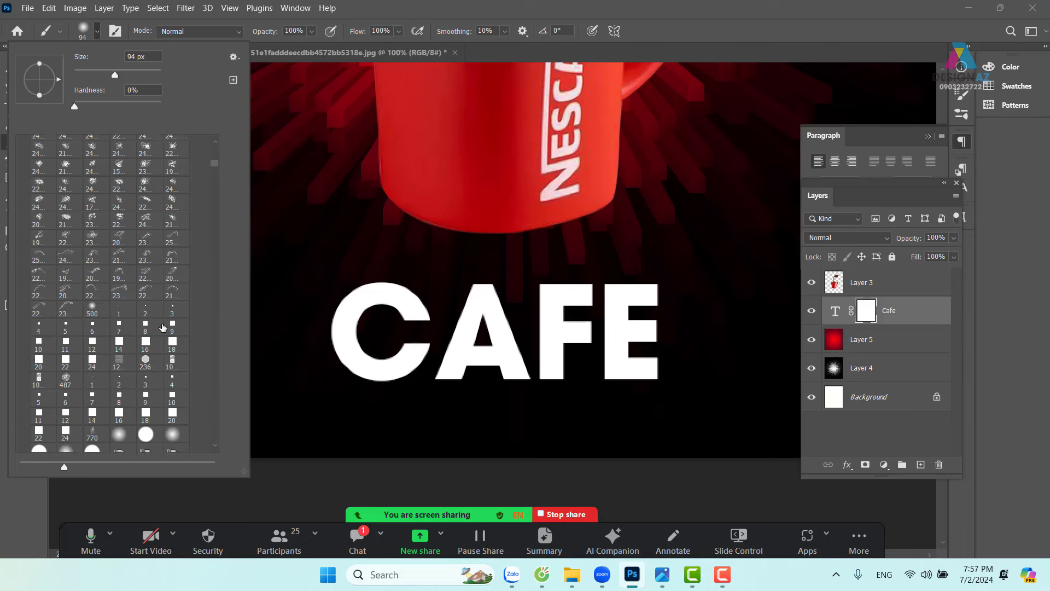
{"action": "scroll", "coordinate": [162, 328], "scroll_direction": "down", "scroll_amount": 2}
{"action": "scroll", "coordinate": [162, 328], "scroll_direction": "down", "scroll_amount": 1}
{"action": "scroll", "coordinate": [162, 328], "scroll_direction": "down", "scroll_amount": 2}
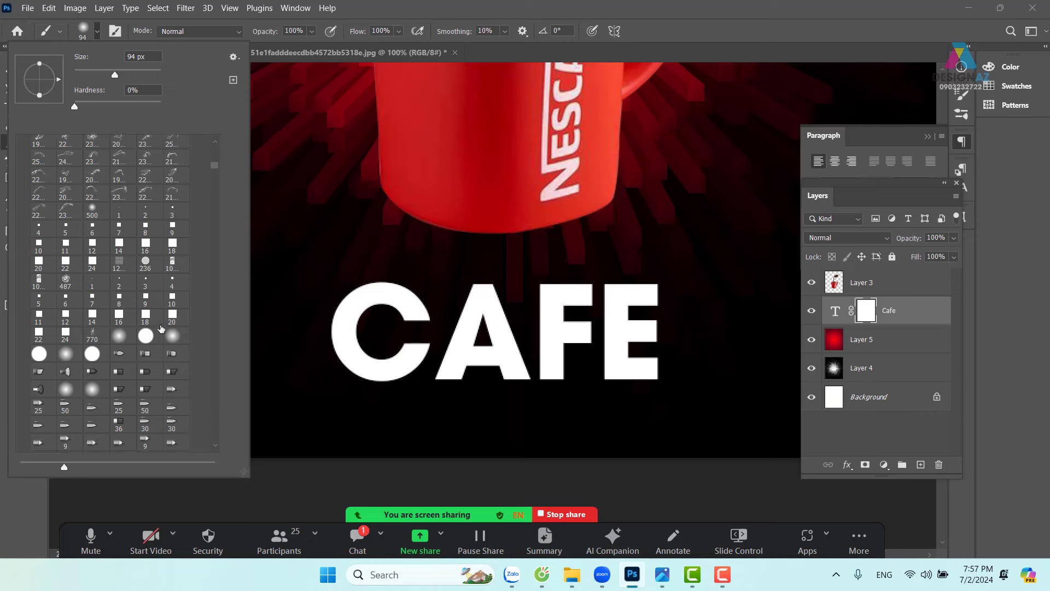
{"action": "scroll", "coordinate": [162, 328], "scroll_direction": "down", "scroll_amount": 2}
{"action": "scroll", "coordinate": [161, 328], "scroll_direction": "down", "scroll_amount": 2}
{"action": "scroll", "coordinate": [163, 328], "scroll_direction": "down", "scroll_amount": 1}
{"action": "scroll", "coordinate": [162, 328], "scroll_direction": "down", "scroll_amount": 2}
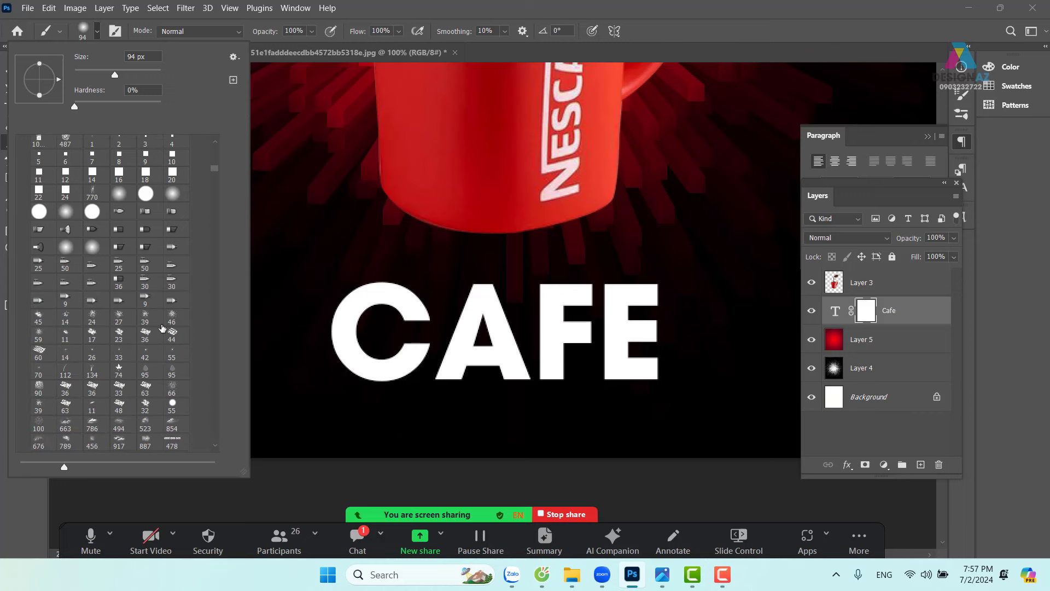
{"action": "scroll", "coordinate": [162, 328], "scroll_direction": "down", "scroll_amount": 1}
{"action": "scroll", "coordinate": [162, 328], "scroll_direction": "down", "scroll_amount": 2}
{"action": "scroll", "coordinate": [162, 328], "scroll_direction": "down", "scroll_amount": 1}
{"action": "scroll", "coordinate": [162, 328], "scroll_direction": "down", "scroll_amount": 2}
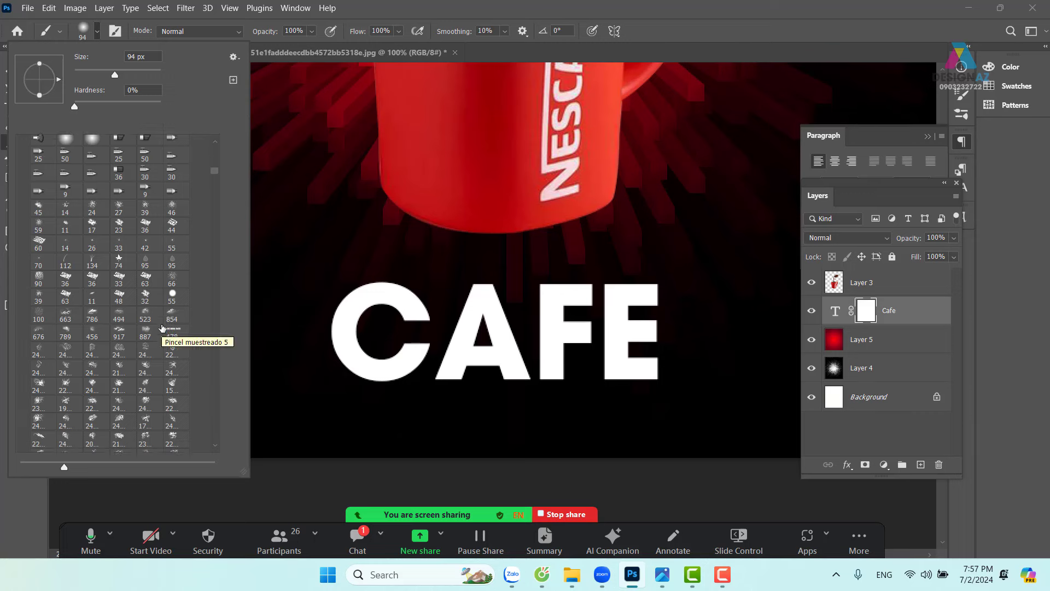
{"action": "scroll", "coordinate": [171, 383], "scroll_direction": "down", "scroll_amount": 1}
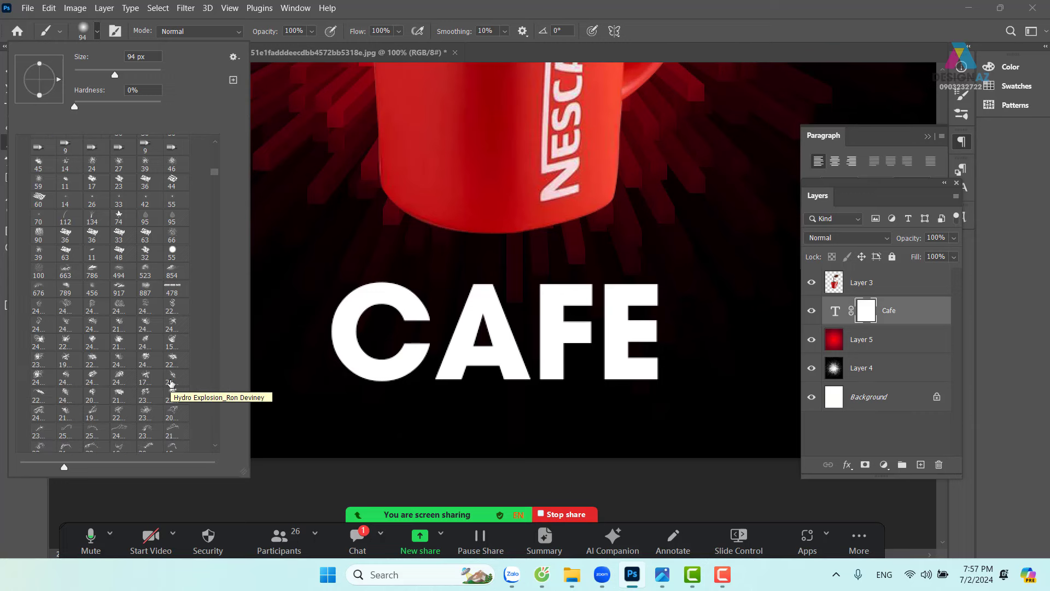
{"action": "scroll", "coordinate": [171, 383], "scroll_direction": "down", "scroll_amount": 2}
{"action": "scroll", "coordinate": [171, 383], "scroll_direction": "down", "scroll_amount": 3}
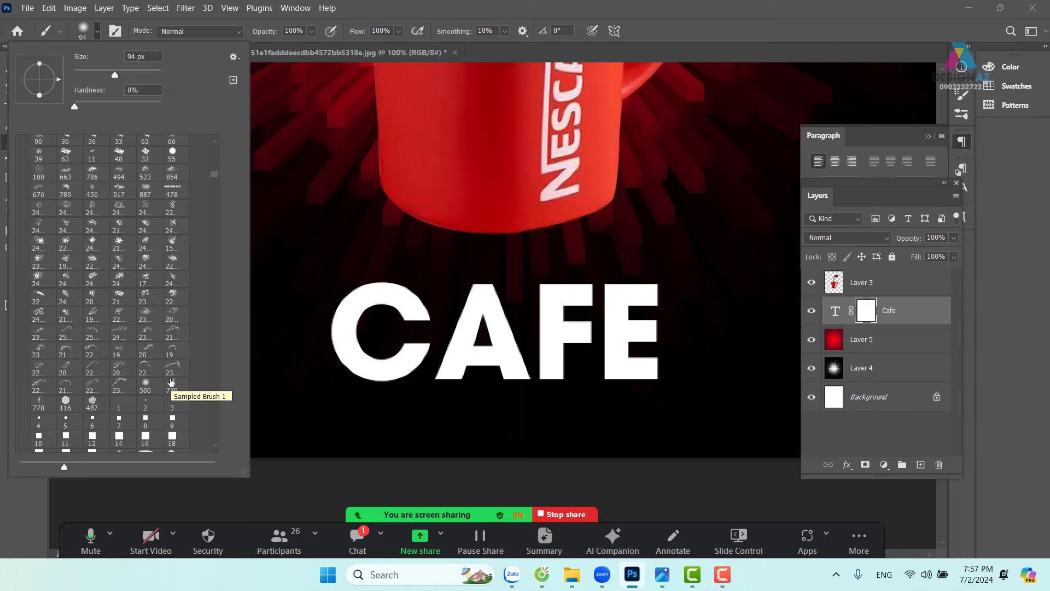
{"action": "scroll", "coordinate": [171, 382], "scroll_direction": "down", "scroll_amount": 2}
{"action": "scroll", "coordinate": [171, 382], "scroll_direction": "down", "scroll_amount": 3}
{"action": "scroll", "coordinate": [171, 383], "scroll_direction": "down", "scroll_amount": 2}
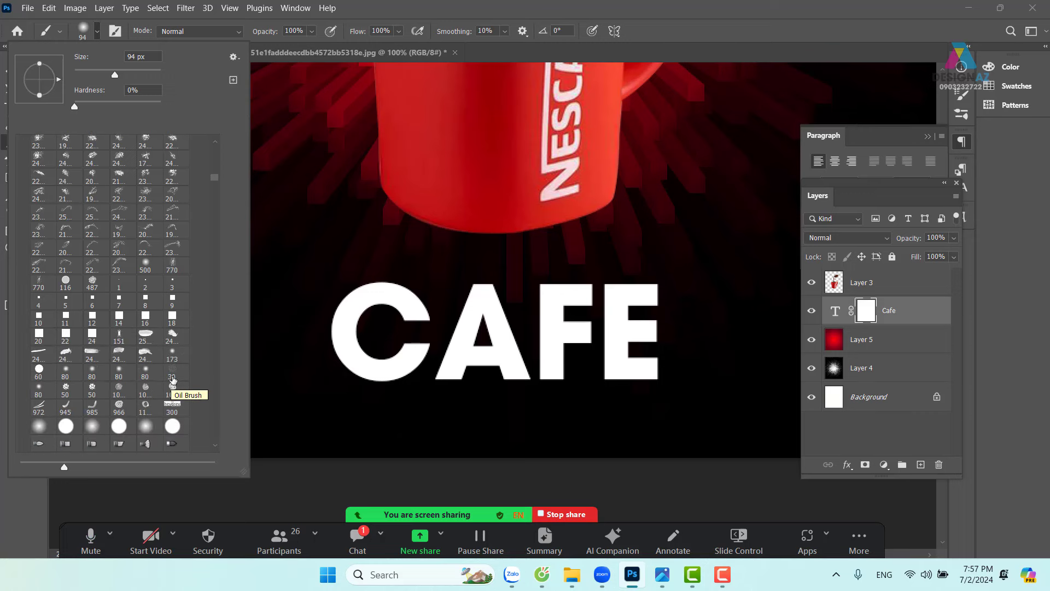
{"action": "scroll", "coordinate": [173, 381], "scroll_direction": "down", "scroll_amount": 2}
{"action": "scroll", "coordinate": [171, 382], "scroll_direction": "down", "scroll_amount": 3}
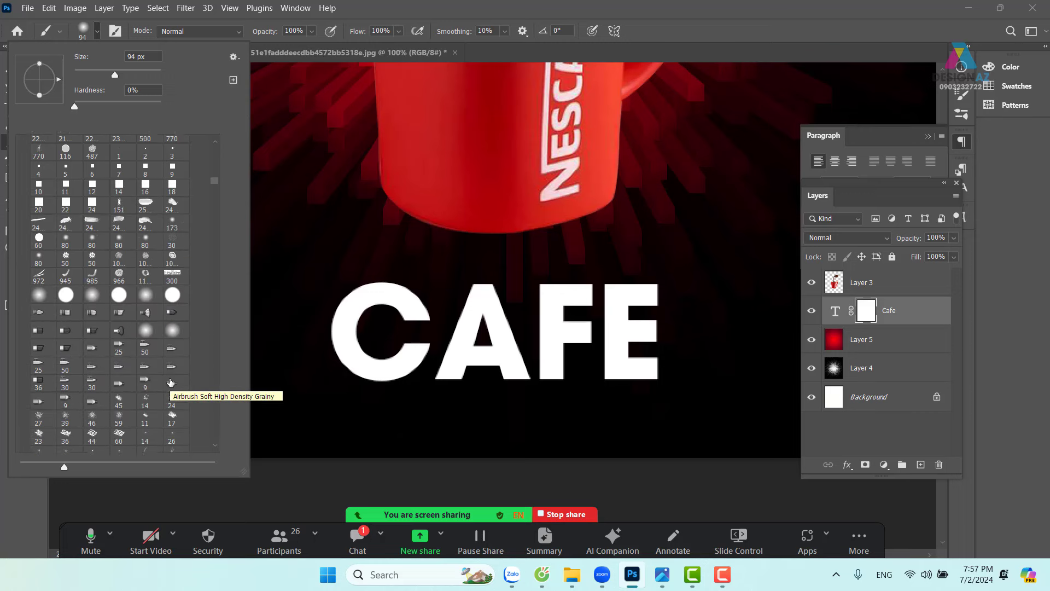
{"action": "scroll", "coordinate": [173, 381], "scroll_direction": "down", "scroll_amount": 3}
{"action": "scroll", "coordinate": [175, 380], "scroll_direction": "down", "scroll_amount": 3}
{"action": "scroll", "coordinate": [176, 381], "scroll_direction": "down", "scroll_amount": 3}
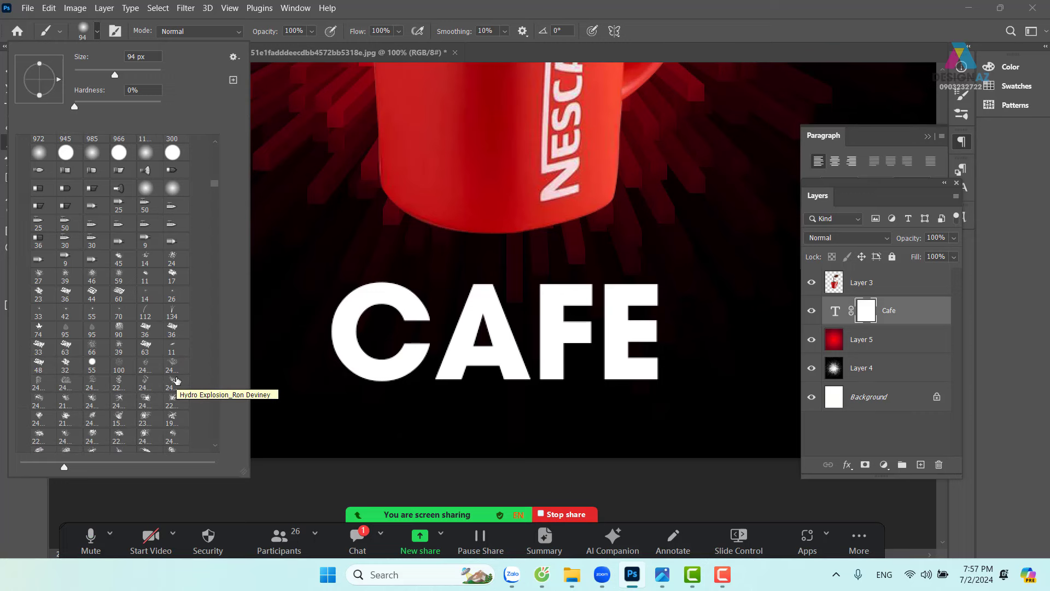
{"action": "scroll", "coordinate": [176, 380], "scroll_direction": "down", "scroll_amount": 3}
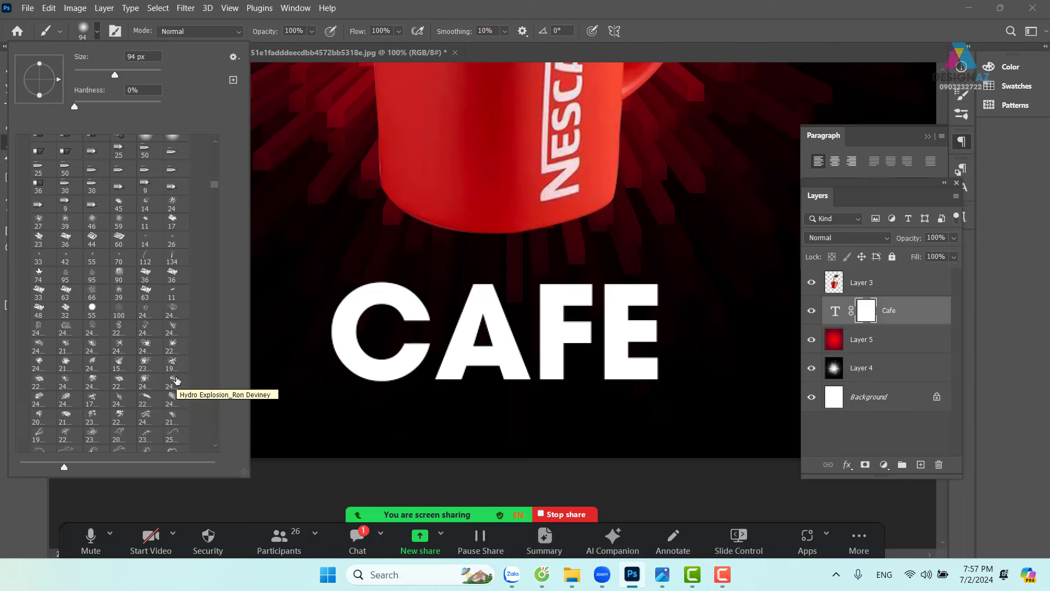
{"action": "scroll", "coordinate": [176, 380], "scroll_direction": "down", "scroll_amount": 3}
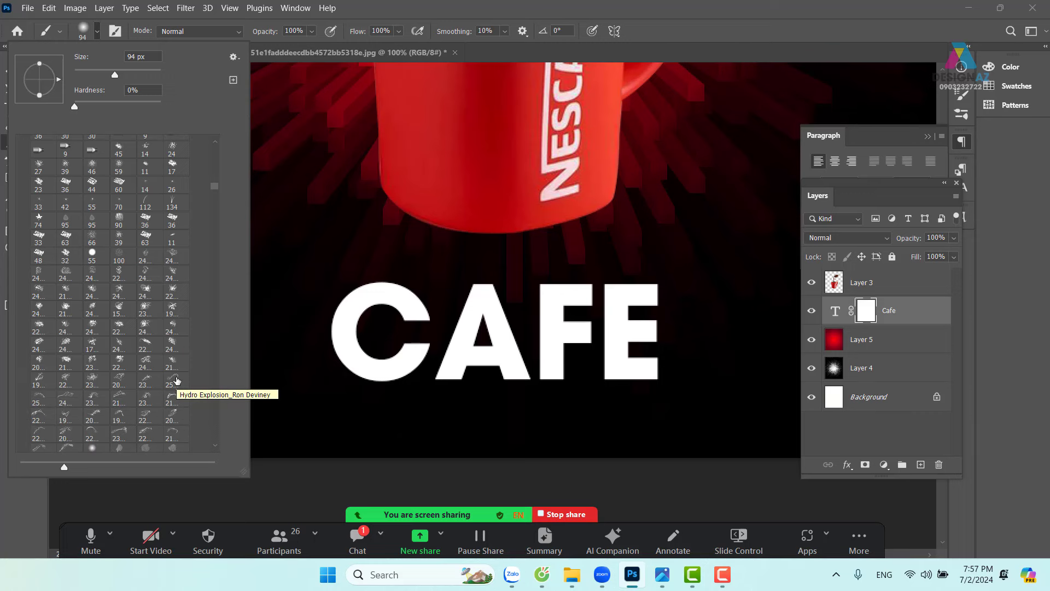
{"action": "scroll", "coordinate": [176, 379], "scroll_direction": "down", "scroll_amount": 1}
{"action": "scroll", "coordinate": [177, 379], "scroll_direction": "down", "scroll_amount": 1}
{"action": "scroll", "coordinate": [176, 380], "scroll_direction": "down", "scroll_amount": 1}
{"action": "scroll", "coordinate": [176, 380], "scroll_direction": "down", "scroll_amount": 1}
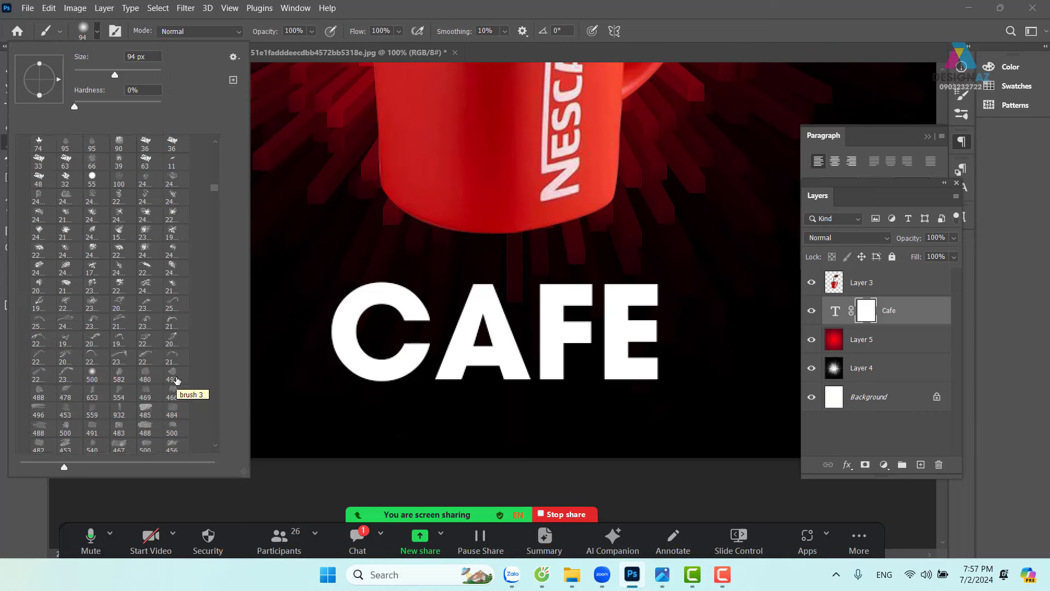
{"action": "scroll", "coordinate": [176, 380], "scroll_direction": "down", "scroll_amount": 1}
{"action": "scroll", "coordinate": [176, 380], "scroll_direction": "down", "scroll_amount": 2}
{"action": "scroll", "coordinate": [176, 380], "scroll_direction": "down", "scroll_amount": 1}
{"action": "scroll", "coordinate": [176, 380], "scroll_direction": "down", "scroll_amount": 1}
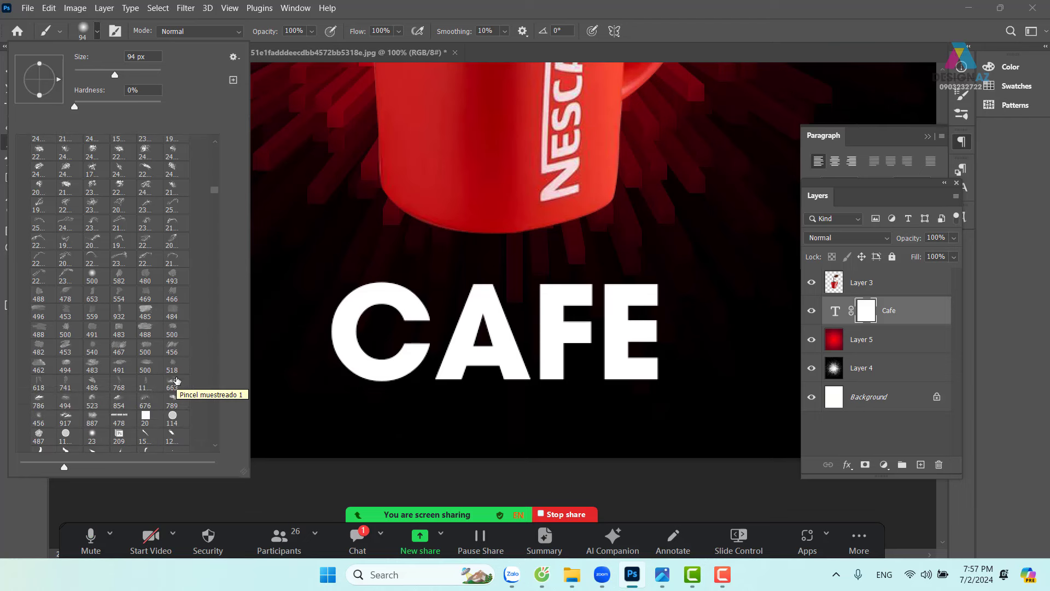
{"action": "scroll", "coordinate": [176, 380], "scroll_direction": "down", "scroll_amount": 2}
{"action": "scroll", "coordinate": [176, 383], "scroll_direction": "down", "scroll_amount": 1}
{"action": "scroll", "coordinate": [176, 383], "scroll_direction": "down", "scroll_amount": 1}
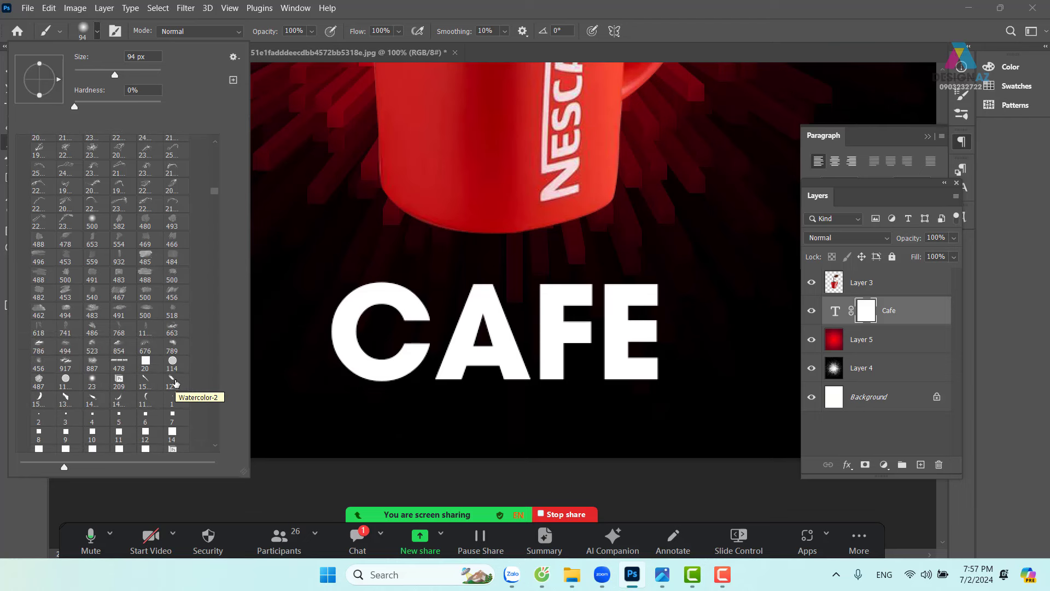
{"action": "scroll", "coordinate": [176, 383], "scroll_direction": "down", "scroll_amount": 1}
{"action": "scroll", "coordinate": [176, 383], "scroll_direction": "down", "scroll_amount": 1}
{"action": "scroll", "coordinate": [175, 383], "scroll_direction": "down", "scroll_amount": 1}
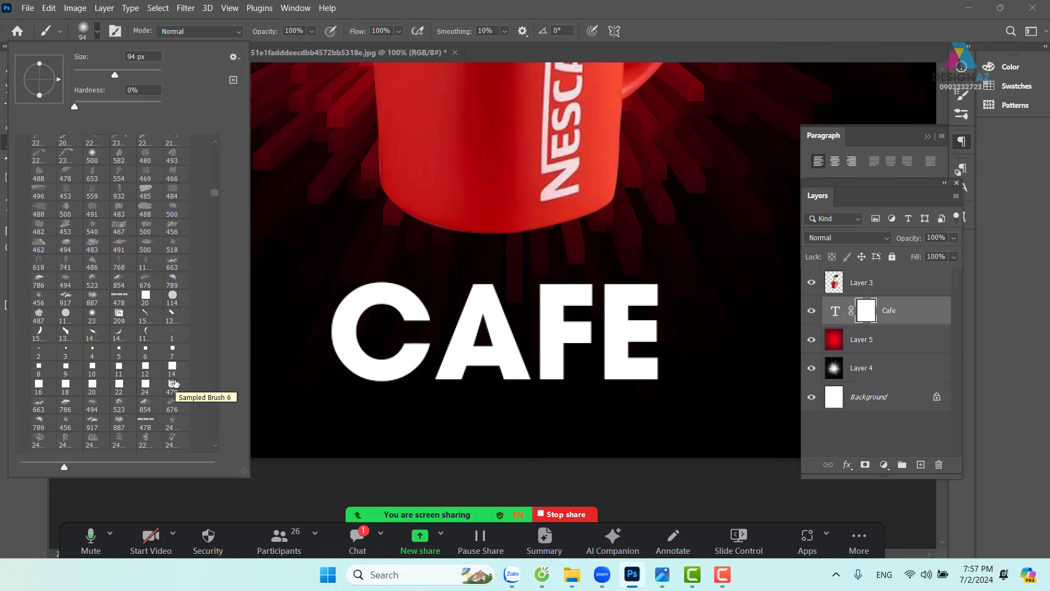
{"action": "scroll", "coordinate": [175, 383], "scroll_direction": "down", "scroll_amount": 1}
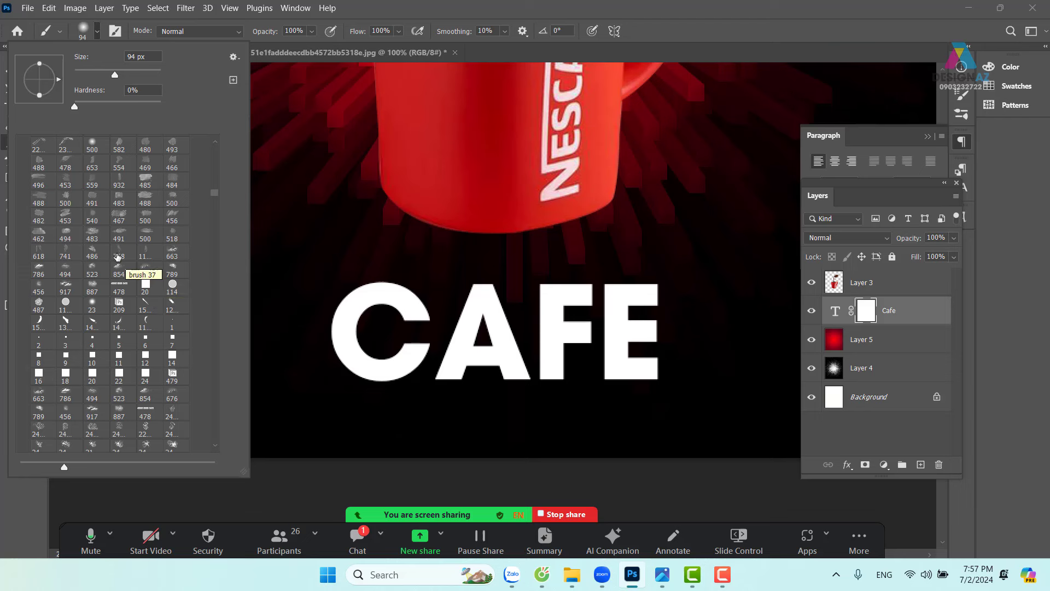
{"action": "left_click", "coordinate": [118, 252]}
{"action": "left_click", "coordinate": [490, 380]}
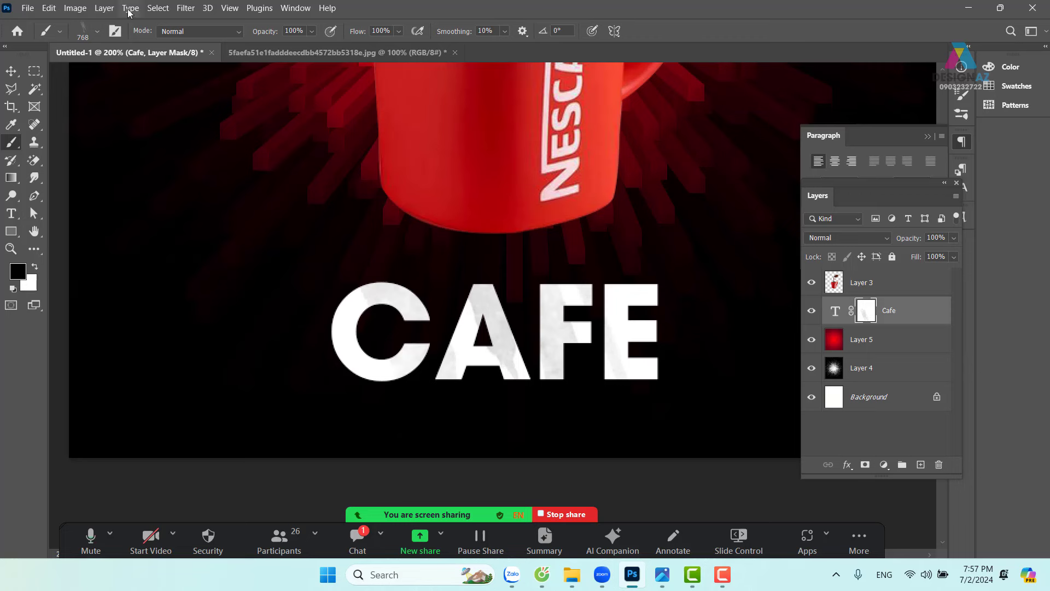
{"action": "key", "text": "ctrl+z"}
Switch the brush tip to a smaller 200 px preset.
{"action": "left_click", "coordinate": [97, 31]}
{"action": "scroll", "coordinate": [163, 333], "scroll_direction": "down", "scroll_amount": 2}
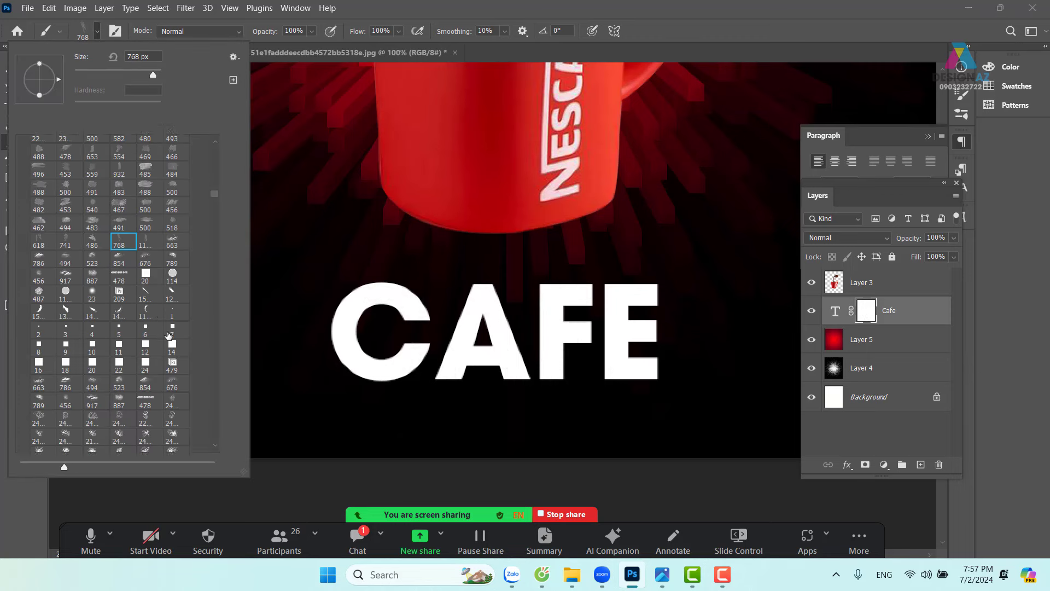
{"action": "scroll", "coordinate": [164, 333], "scroll_direction": "down", "scroll_amount": 1}
{"action": "scroll", "coordinate": [167, 334], "scroll_direction": "down", "scroll_amount": 2}
{"action": "scroll", "coordinate": [168, 336], "scroll_direction": "down", "scroll_amount": 1}
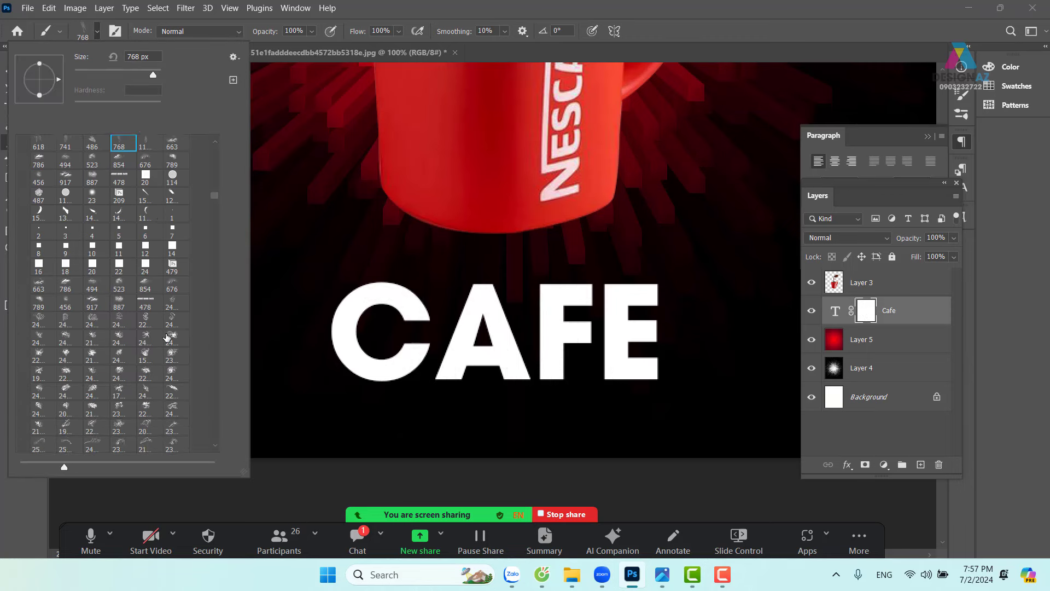
{"action": "scroll", "coordinate": [168, 336], "scroll_direction": "down", "scroll_amount": 1}
{"action": "scroll", "coordinate": [167, 338], "scroll_direction": "down", "scroll_amount": 1}
{"action": "scroll", "coordinate": [167, 338], "scroll_direction": "down", "scroll_amount": 2}
{"action": "scroll", "coordinate": [167, 338], "scroll_direction": "down", "scroll_amount": 2}
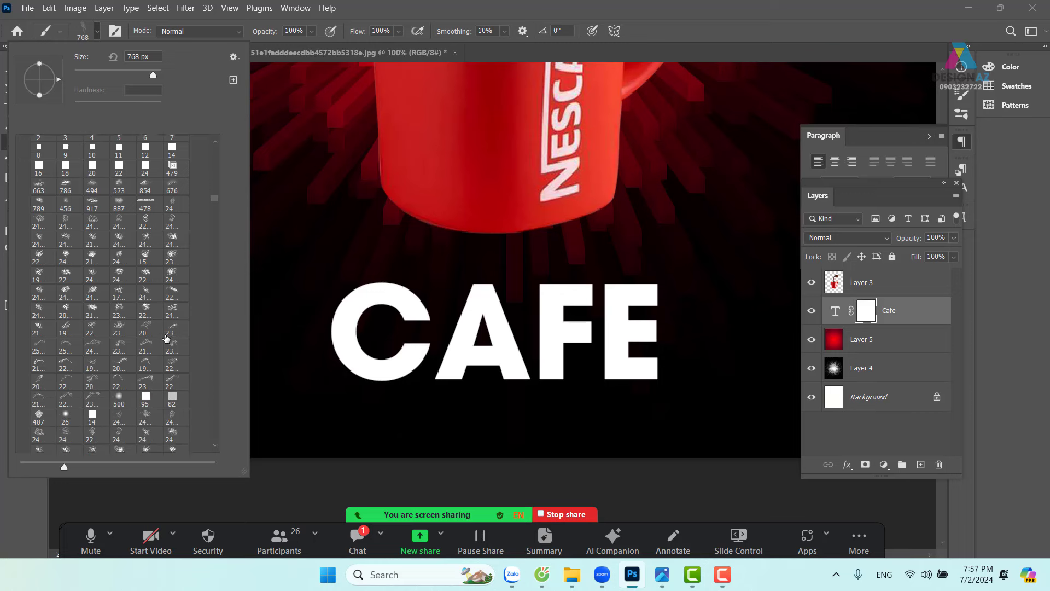
{"action": "scroll", "coordinate": [167, 339], "scroll_direction": "down", "scroll_amount": 1}
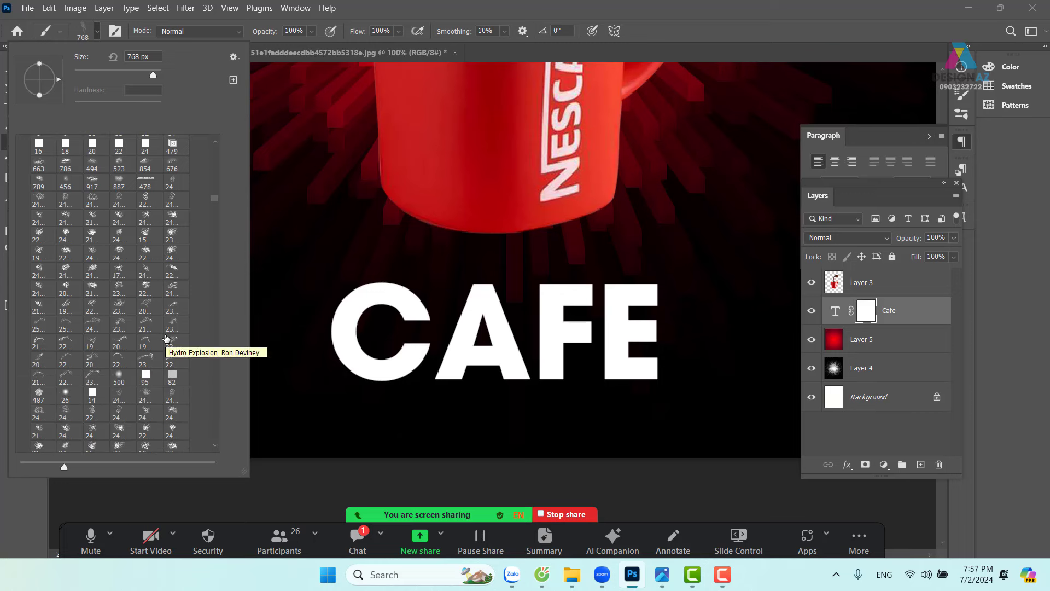
{"action": "scroll", "coordinate": [166, 339], "scroll_direction": "down", "scroll_amount": 1}
{"action": "scroll", "coordinate": [167, 339], "scroll_direction": "down", "scroll_amount": 1}
{"action": "scroll", "coordinate": [167, 339], "scroll_direction": "down", "scroll_amount": 1}
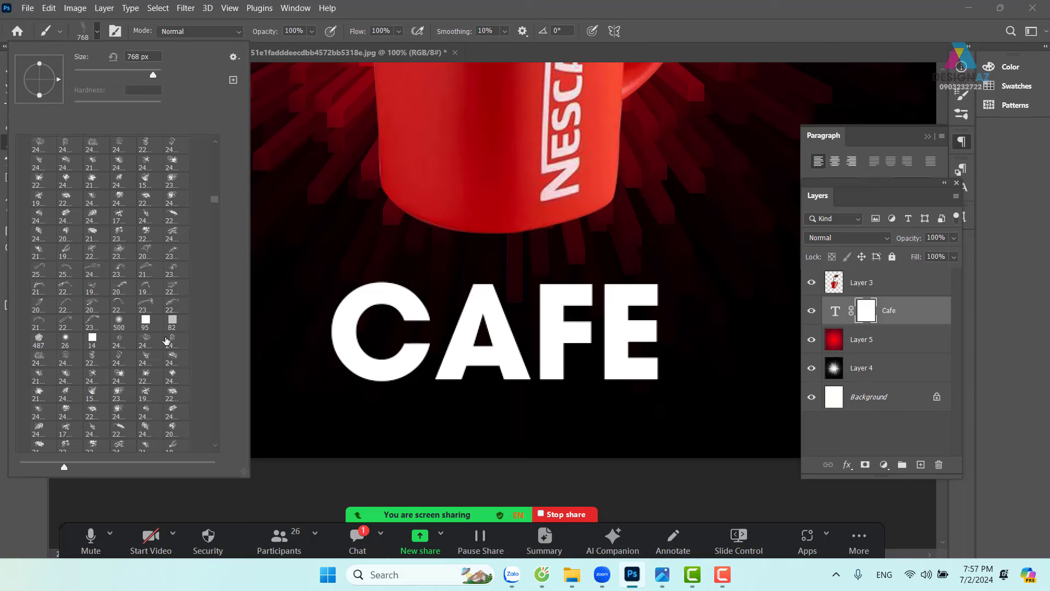
{"action": "scroll", "coordinate": [167, 341], "scroll_direction": "down", "scroll_amount": 1}
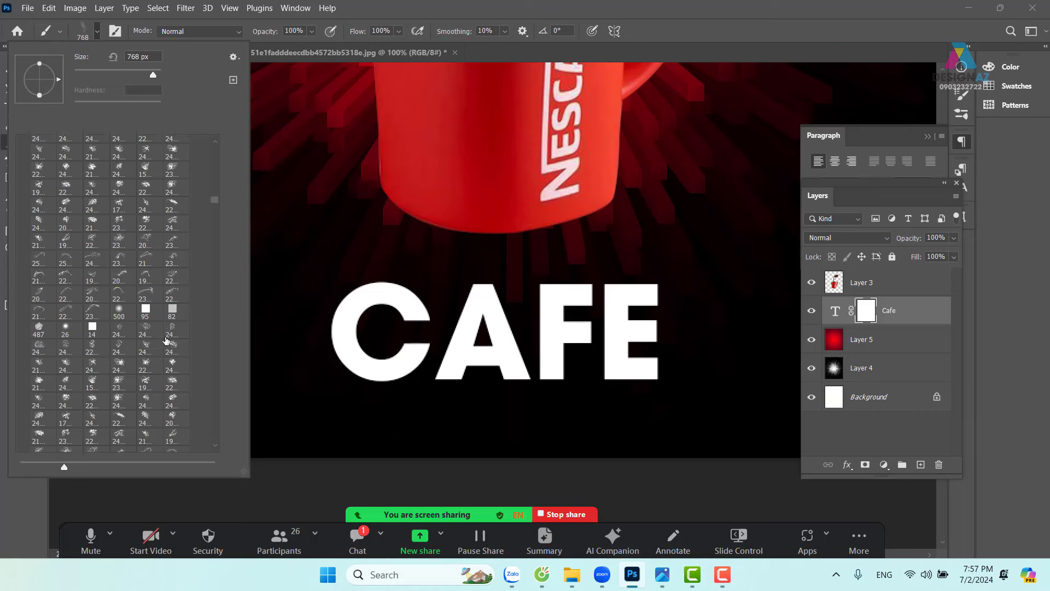
{"action": "scroll", "coordinate": [166, 340], "scroll_direction": "down", "scroll_amount": 1}
{"action": "scroll", "coordinate": [166, 341], "scroll_direction": "down", "scroll_amount": 2}
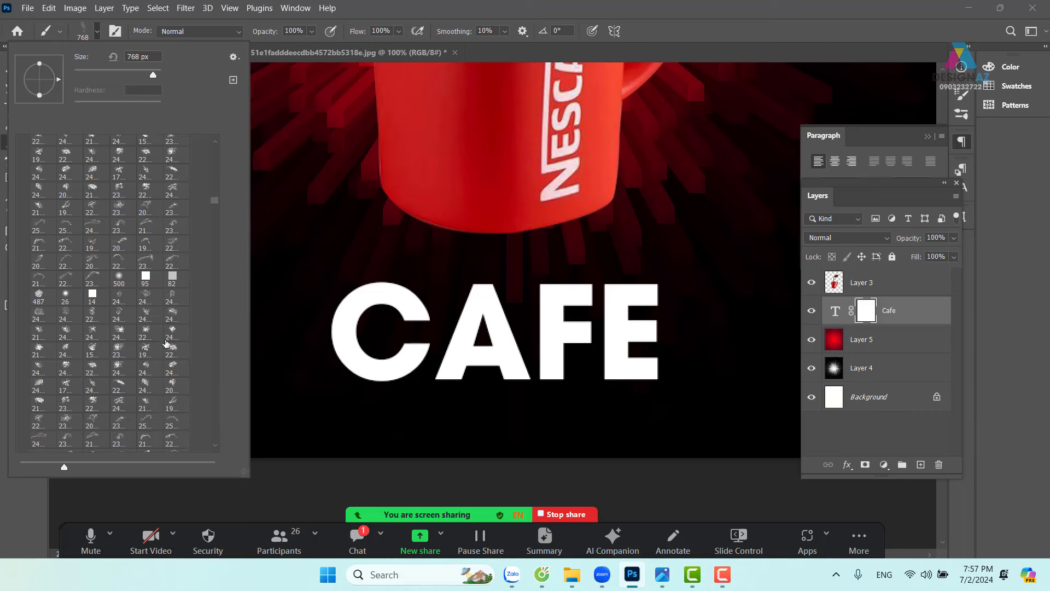
{"action": "scroll", "coordinate": [167, 343], "scroll_direction": "down", "scroll_amount": 2}
{"action": "scroll", "coordinate": [166, 344], "scroll_direction": "down", "scroll_amount": 1}
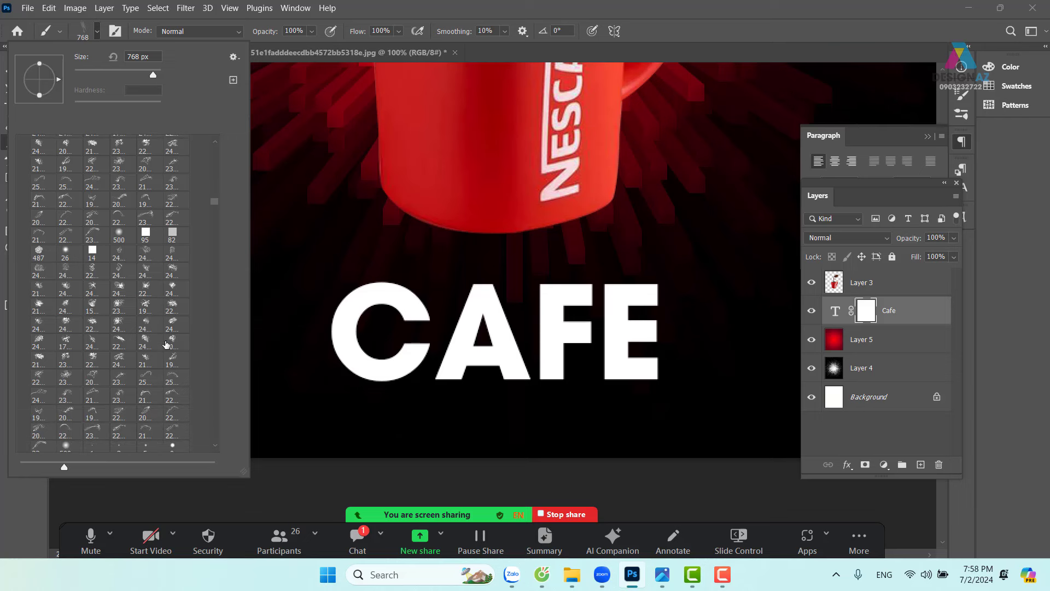
{"action": "scroll", "coordinate": [167, 345], "scroll_direction": "down", "scroll_amount": 2}
{"action": "scroll", "coordinate": [166, 344], "scroll_direction": "down", "scroll_amount": 2}
{"action": "scroll", "coordinate": [167, 344], "scroll_direction": "down", "scroll_amount": 2}
{"action": "scroll", "coordinate": [166, 345], "scroll_direction": "down", "scroll_amount": 2}
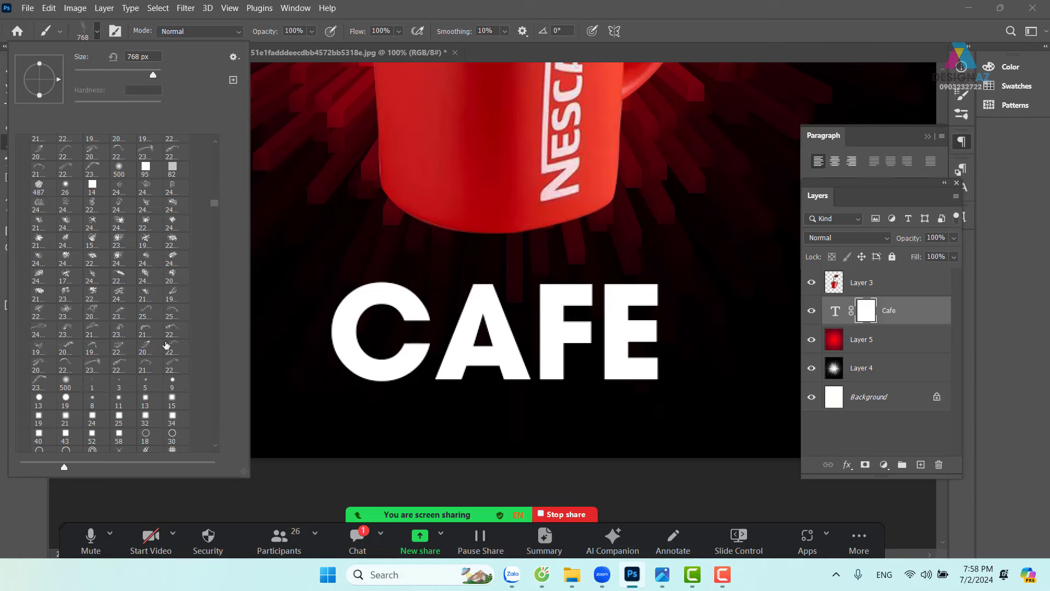
{"action": "scroll", "coordinate": [167, 345], "scroll_direction": "down", "scroll_amount": 2}
{"action": "scroll", "coordinate": [167, 345], "scroll_direction": "down", "scroll_amount": 3}
{"action": "scroll", "coordinate": [166, 345], "scroll_direction": "down", "scroll_amount": 2}
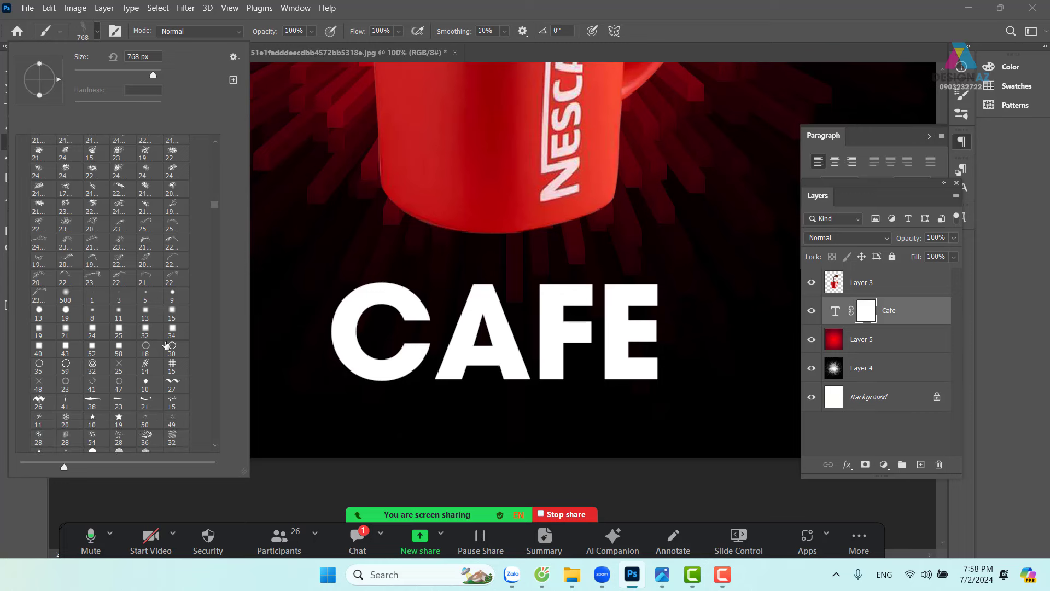
{"action": "scroll", "coordinate": [166, 345], "scroll_direction": "down", "scroll_amount": 3}
{"action": "scroll", "coordinate": [166, 344], "scroll_direction": "down", "scroll_amount": 2}
{"action": "scroll", "coordinate": [166, 344], "scroll_direction": "down", "scroll_amount": 2}
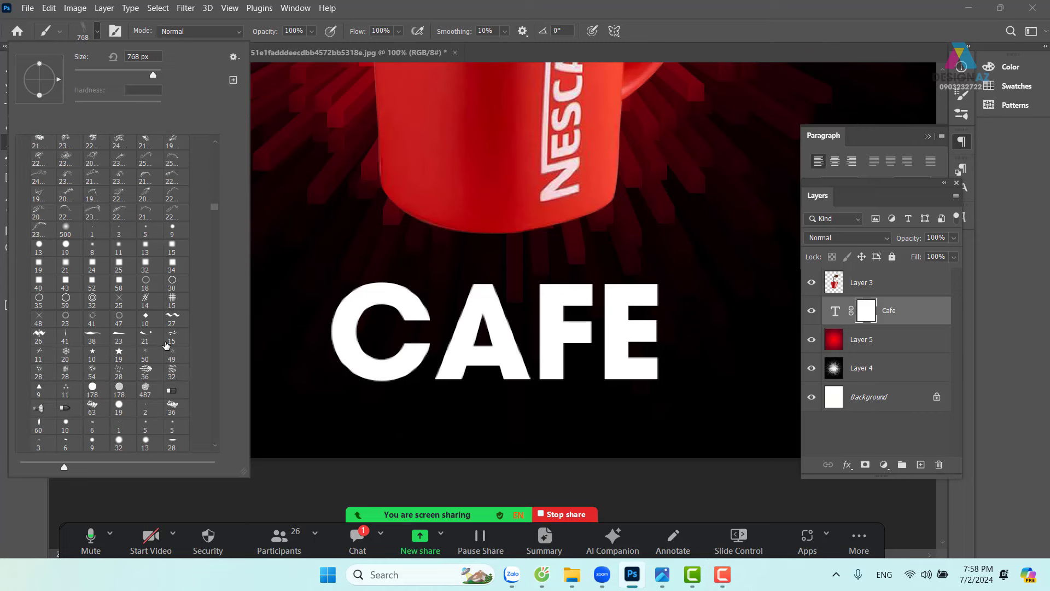
{"action": "scroll", "coordinate": [166, 345], "scroll_direction": "down", "scroll_amount": 2}
{"action": "scroll", "coordinate": [166, 345], "scroll_direction": "down", "scroll_amount": 2}
{"action": "scroll", "coordinate": [166, 345], "scroll_direction": "down", "scroll_amount": 1}
{"action": "scroll", "coordinate": [166, 345], "scroll_direction": "down", "scroll_amount": 2}
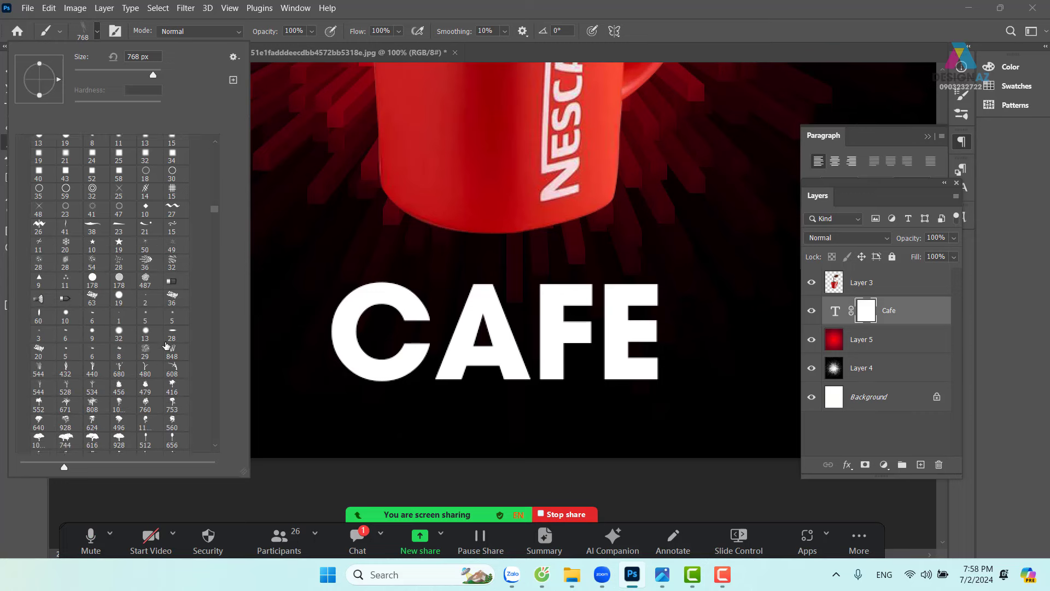
{"action": "scroll", "coordinate": [167, 344], "scroll_direction": "down", "scroll_amount": 2}
{"action": "scroll", "coordinate": [167, 345], "scroll_direction": "down", "scroll_amount": 2}
{"action": "scroll", "coordinate": [166, 345], "scroll_direction": "down", "scroll_amount": 2}
{"action": "scroll", "coordinate": [166, 345], "scroll_direction": "down", "scroll_amount": 2}
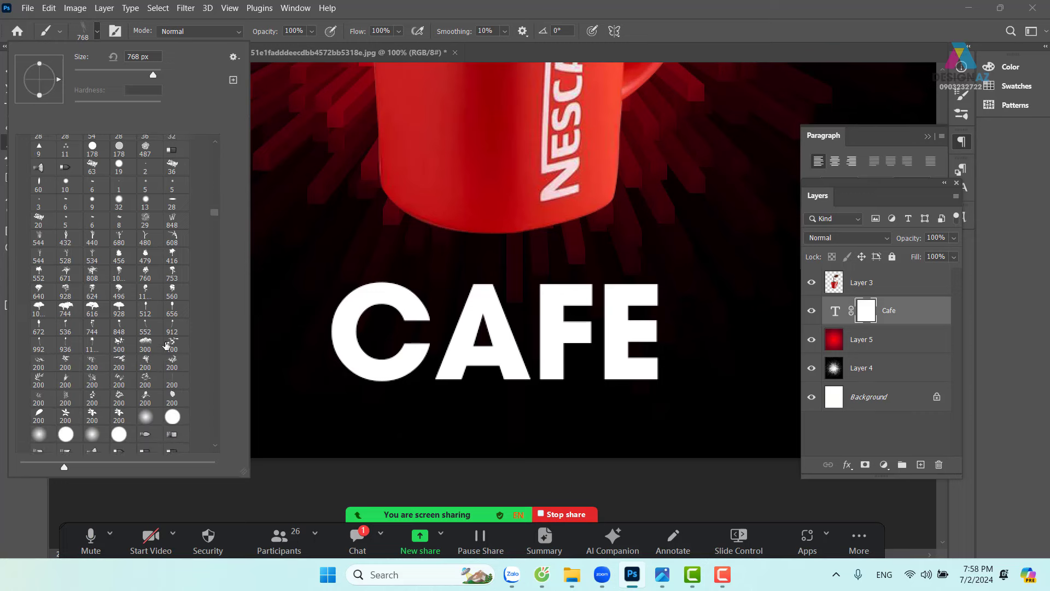
{"action": "scroll", "coordinate": [166, 345], "scroll_direction": "down", "scroll_amount": 2}
{"action": "scroll", "coordinate": [166, 345], "scroll_direction": "down", "scroll_amount": 3}
{"action": "scroll", "coordinate": [166, 345], "scroll_direction": "down", "scroll_amount": 2}
{"action": "scroll", "coordinate": [167, 344], "scroll_direction": "down", "scroll_amount": 3}
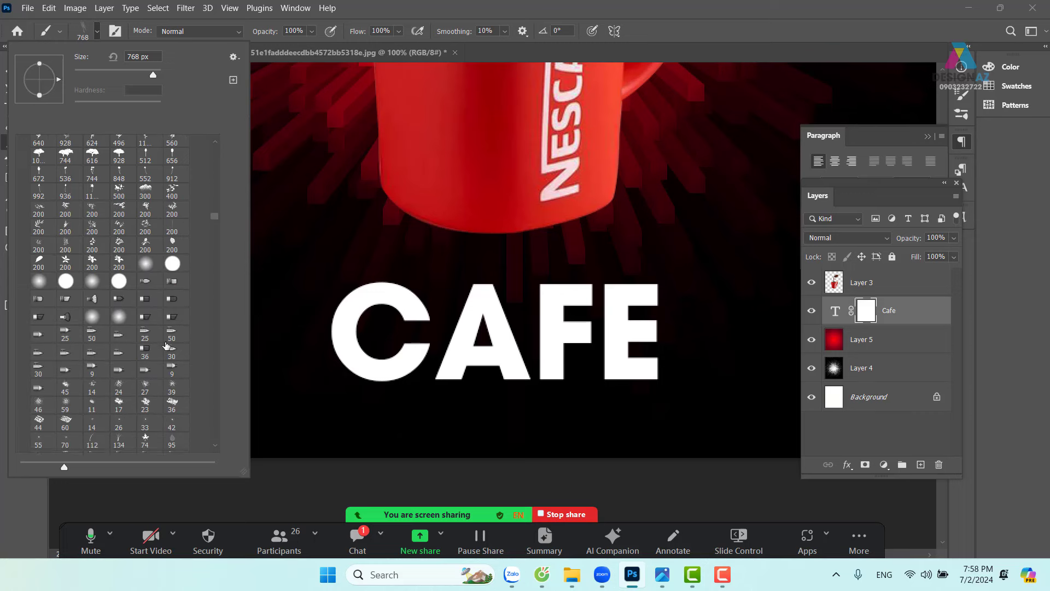
{"action": "scroll", "coordinate": [165, 345], "scroll_direction": "down", "scroll_amount": 3}
{"action": "scroll", "coordinate": [165, 346], "scroll_direction": "down", "scroll_amount": 2}
{"action": "scroll", "coordinate": [165, 346], "scroll_direction": "down", "scroll_amount": 2}
{"action": "scroll", "coordinate": [166, 346], "scroll_direction": "down", "scroll_amount": 1}
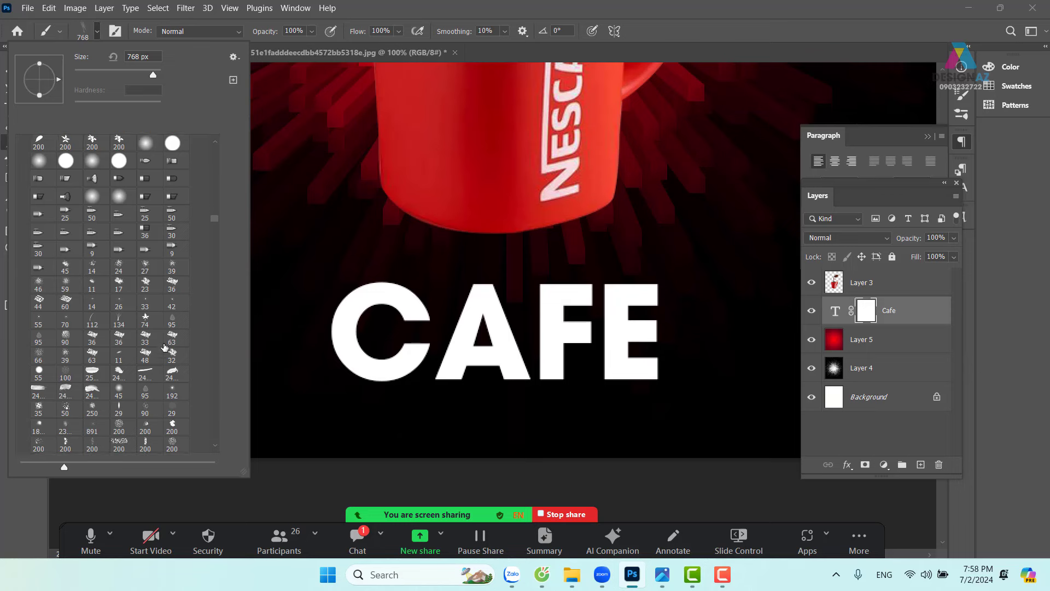
{"action": "scroll", "coordinate": [166, 346], "scroll_direction": "down", "scroll_amount": 1}
{"action": "scroll", "coordinate": [165, 347], "scroll_direction": "down", "scroll_amount": 1}
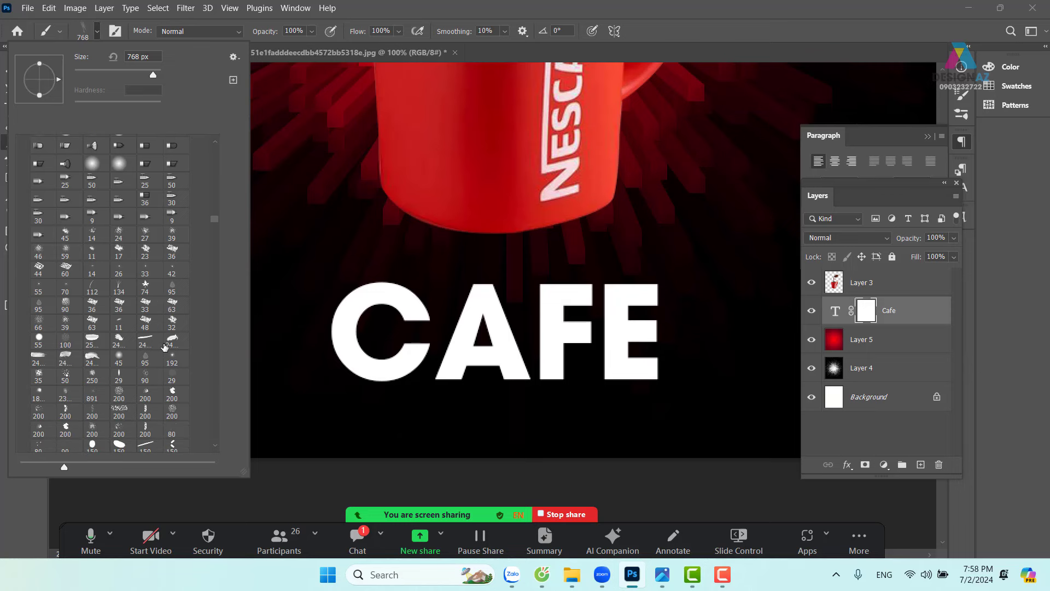
{"action": "left_click", "coordinate": [92, 413]}
Select the 107 px textured brush from the preset list.
{"action": "scroll", "coordinate": [152, 420], "scroll_direction": "down", "scroll_amount": 2}
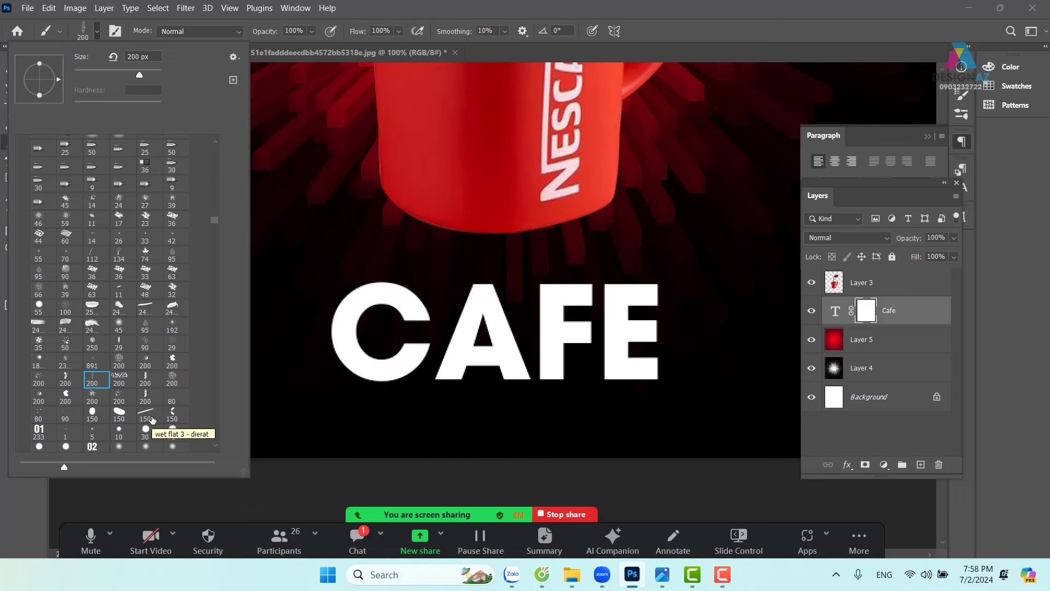
{"action": "scroll", "coordinate": [152, 420], "scroll_direction": "down", "scroll_amount": 1}
{"action": "scroll", "coordinate": [153, 419], "scroll_direction": "down", "scroll_amount": 1}
{"action": "scroll", "coordinate": [152, 419], "scroll_direction": "down", "scroll_amount": 2}
{"action": "scroll", "coordinate": [153, 420], "scroll_direction": "down", "scroll_amount": 1}
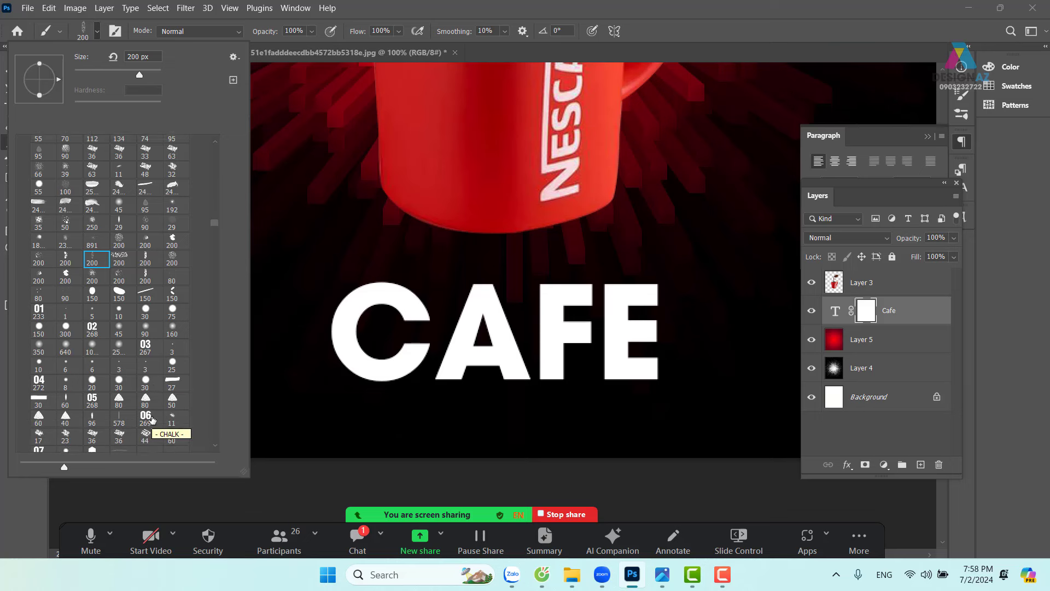
{"action": "scroll", "coordinate": [153, 420], "scroll_direction": "down", "scroll_amount": 2}
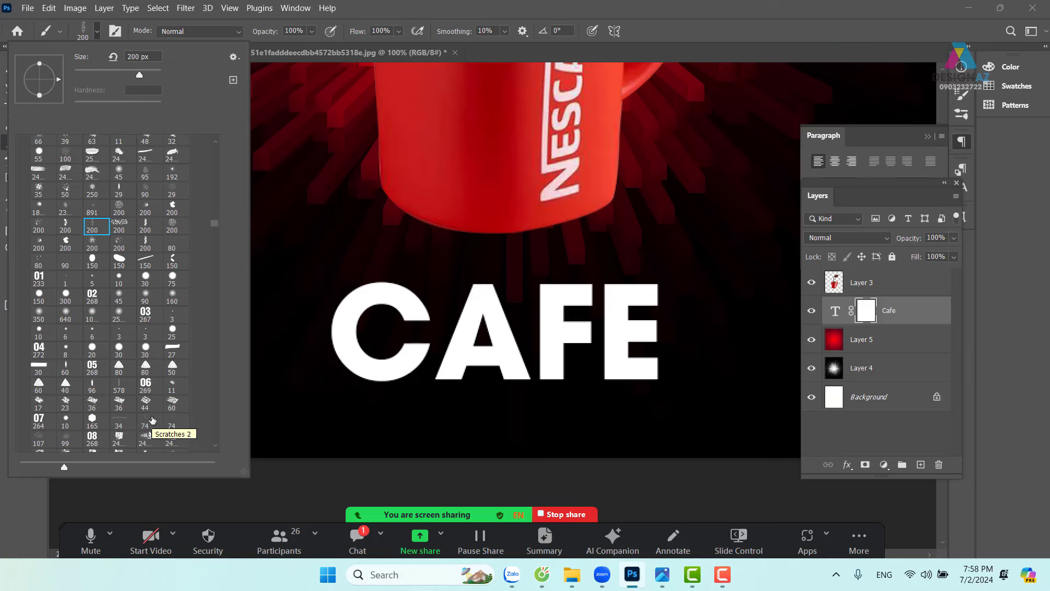
{"action": "scroll", "coordinate": [153, 419], "scroll_direction": "down", "scroll_amount": 1}
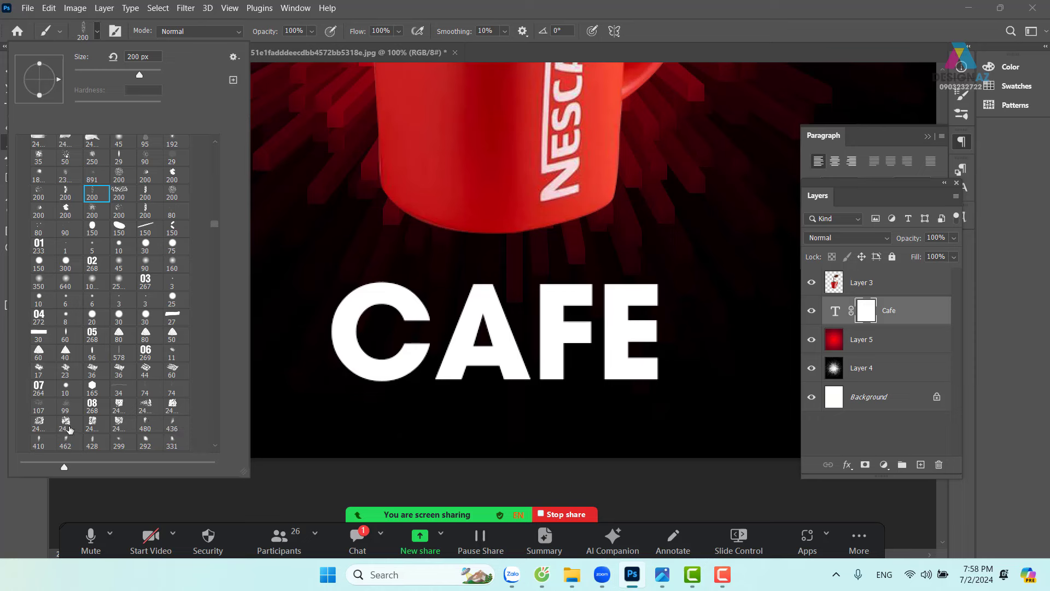
{"action": "left_click", "coordinate": [38, 408]}
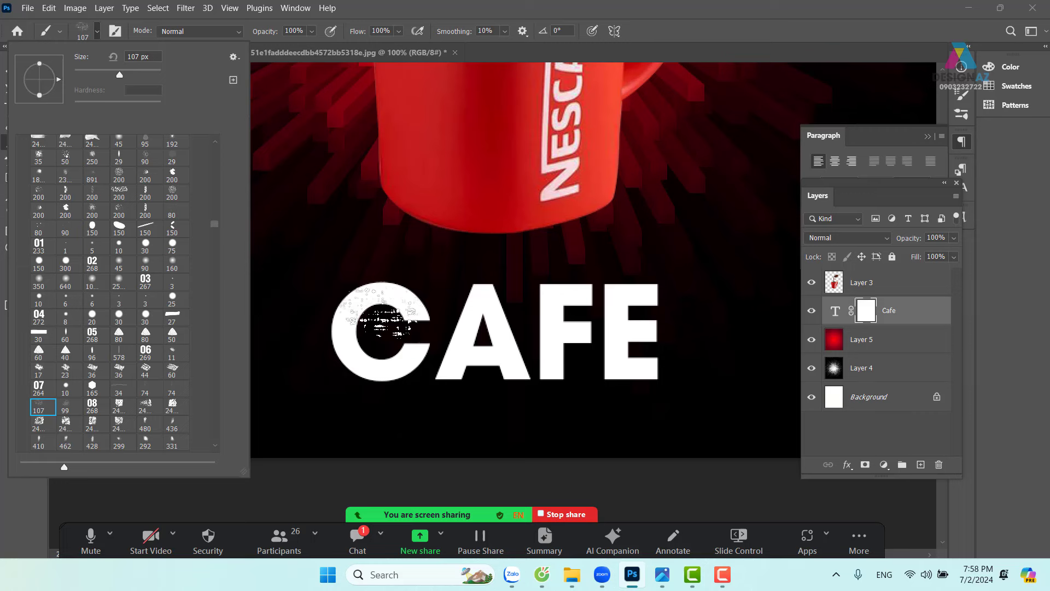
{"action": "scroll", "coordinate": [88, 394], "scroll_direction": "down", "scroll_amount": 1}
{"action": "scroll", "coordinate": [88, 394], "scroll_direction": "down", "scroll_amount": 1}
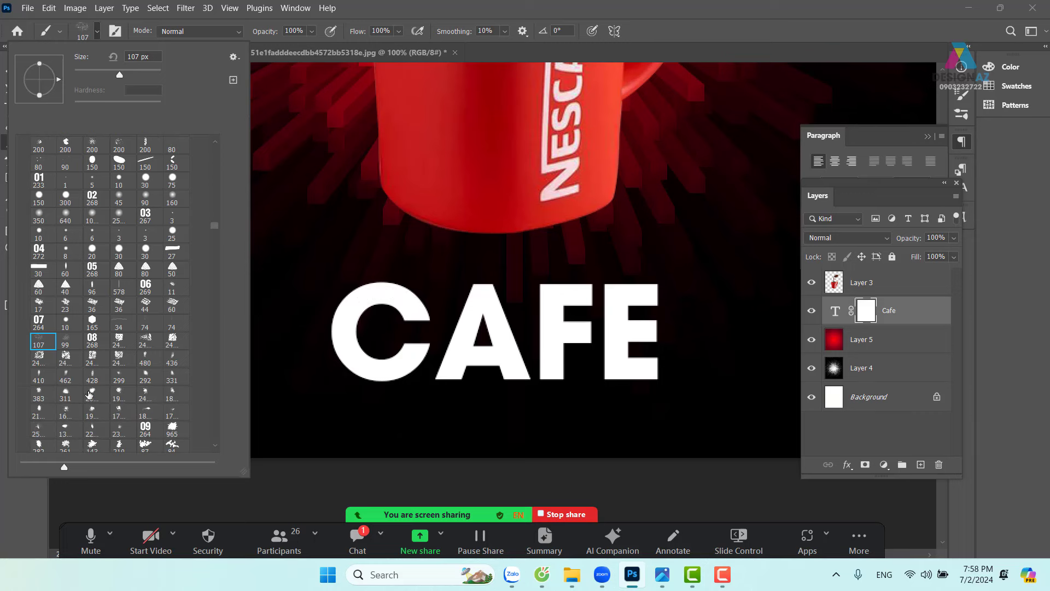
{"action": "scroll", "coordinate": [131, 436], "scroll_direction": "down", "scroll_amount": 2}
{"action": "scroll", "coordinate": [132, 436], "scroll_direction": "down", "scroll_amount": 2}
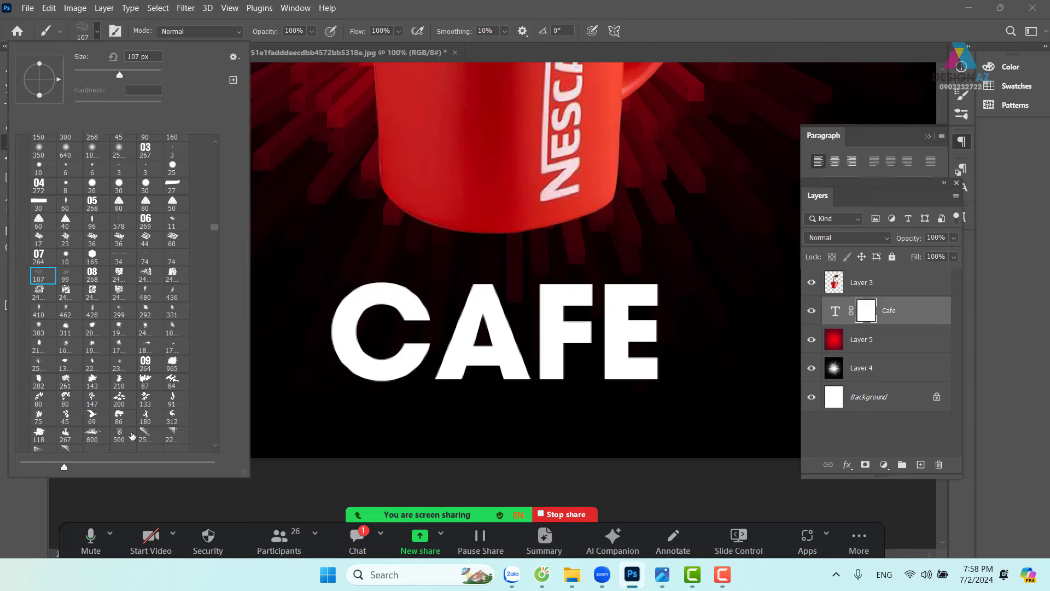
{"action": "scroll", "coordinate": [132, 436], "scroll_direction": "down", "scroll_amount": 1}
{"action": "scroll", "coordinate": [132, 436], "scroll_direction": "down", "scroll_amount": 1}
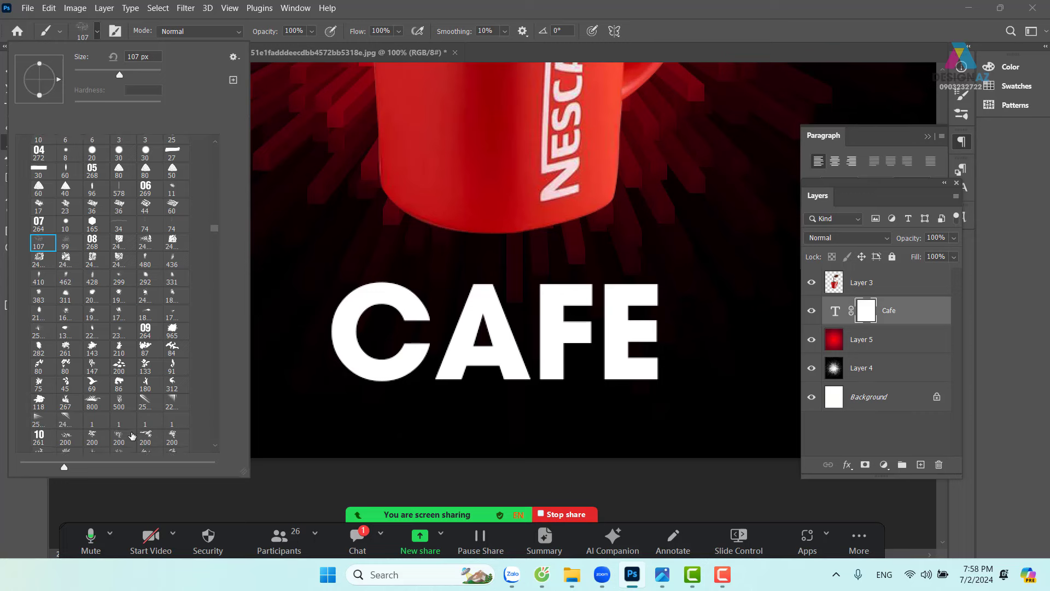
{"action": "scroll", "coordinate": [132, 436], "scroll_direction": "down", "scroll_amount": 1}
{"action": "scroll", "coordinate": [132, 436], "scroll_direction": "down", "scroll_amount": 1}
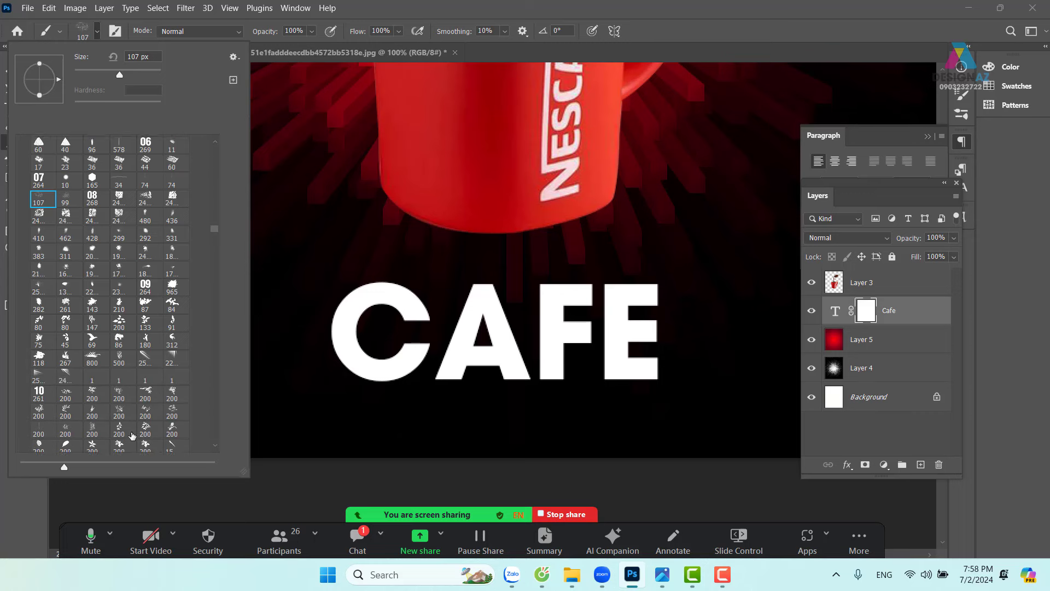
{"action": "scroll", "coordinate": [132, 437], "scroll_direction": "down", "scroll_amount": 1}
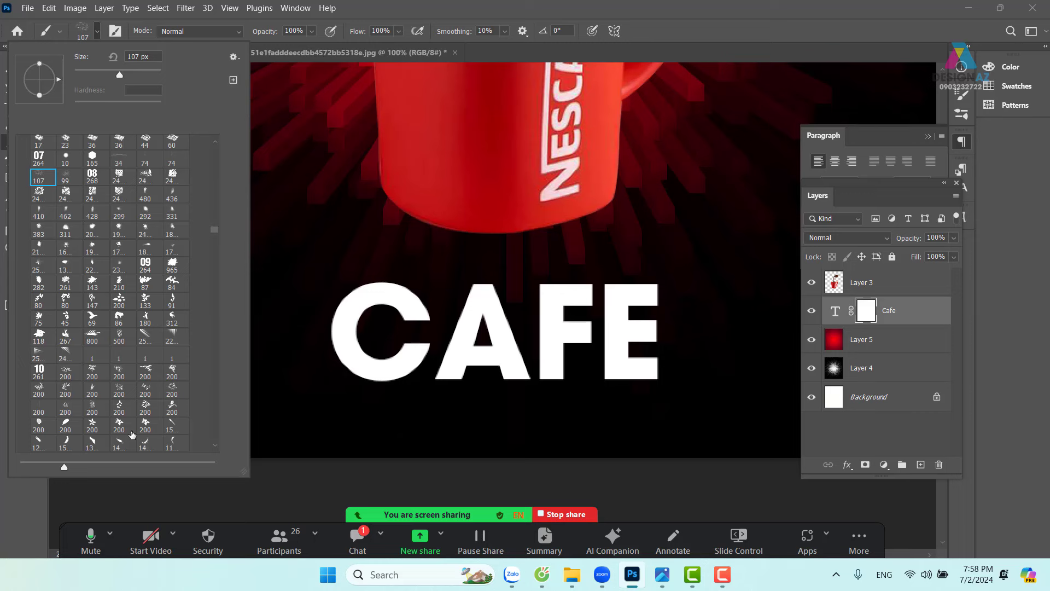
{"action": "scroll", "coordinate": [132, 436], "scroll_direction": "down", "scroll_amount": 1}
{"action": "scroll", "coordinate": [132, 436], "scroll_direction": "down", "scroll_amount": 2}
{"action": "scroll", "coordinate": [132, 436], "scroll_direction": "down", "scroll_amount": 2}
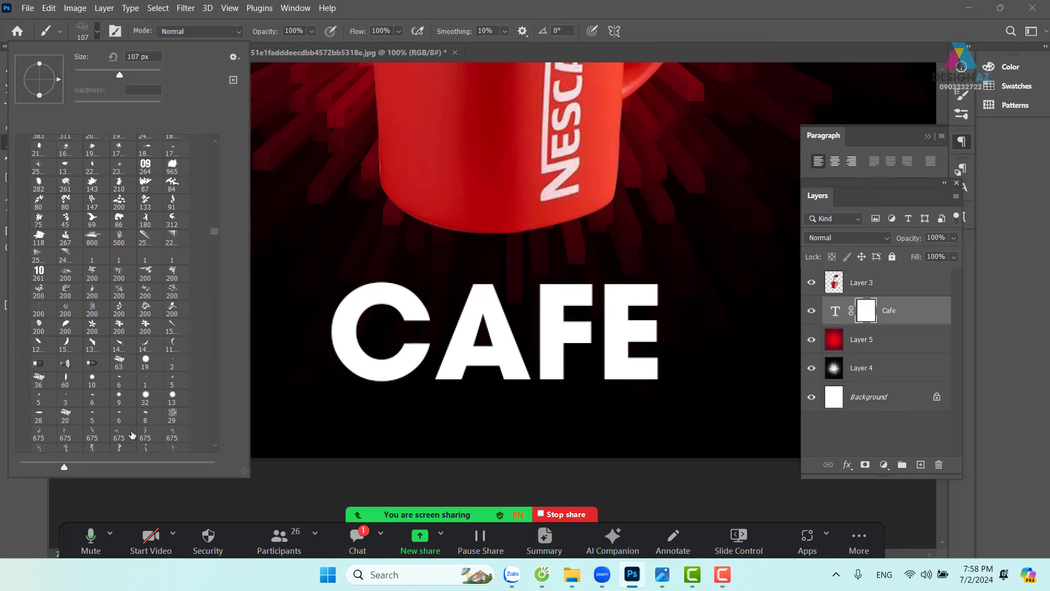
{"action": "scroll", "coordinate": [132, 436], "scroll_direction": "down", "scroll_amount": 2}
{"action": "scroll", "coordinate": [132, 436], "scroll_direction": "down", "scroll_amount": 2}
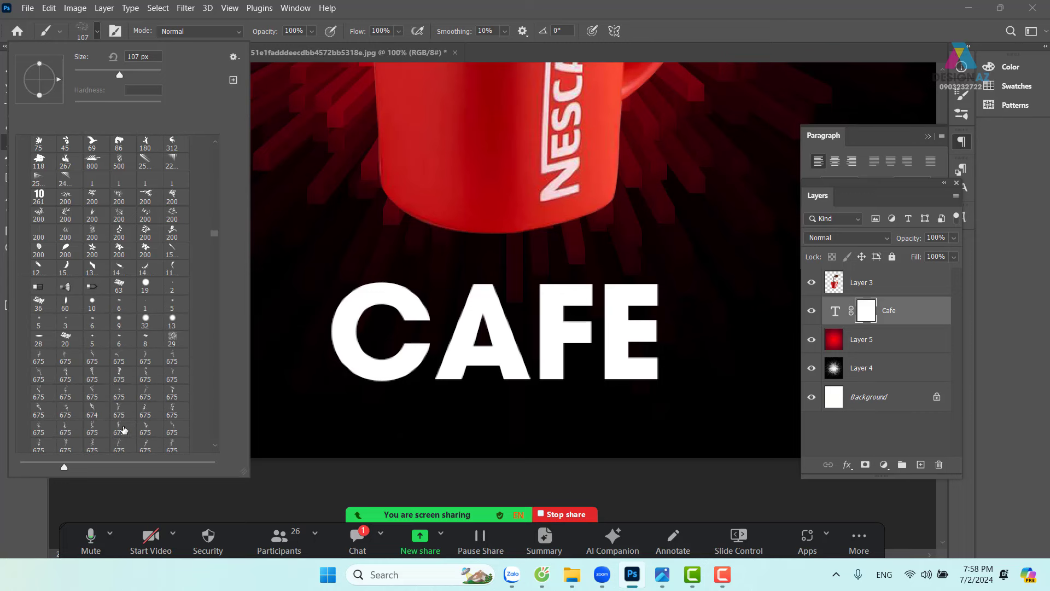
Choose the 675 px smoke brush and add a new empty layer above Layer 3.
{"action": "left_click", "coordinate": [67, 376]}
{"action": "left_click", "coordinate": [910, 289]}
{"action": "left_click", "coordinate": [925, 465]}
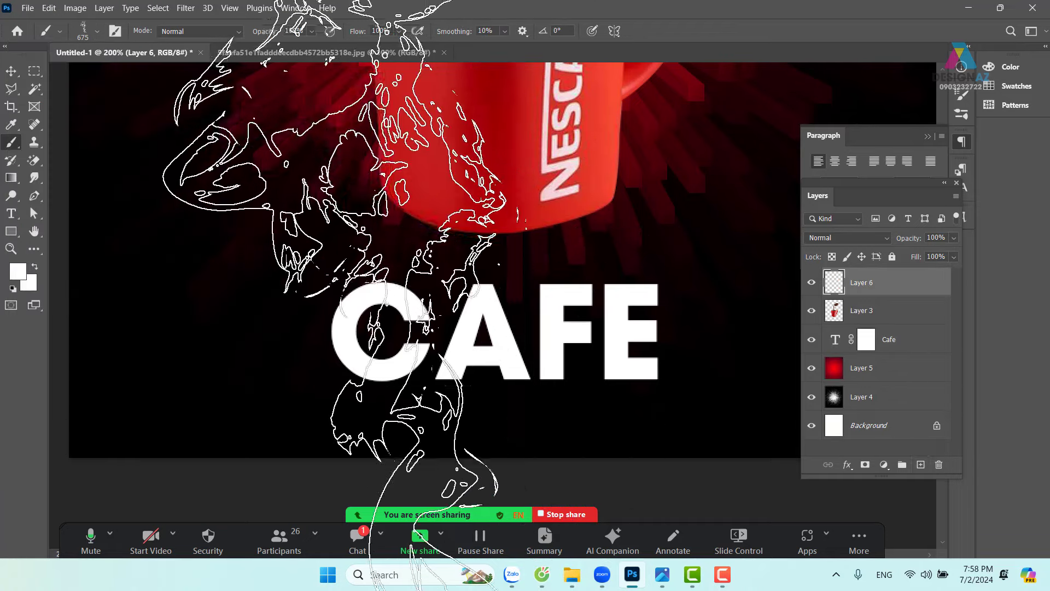
Test a smaller, roughly 334 px smoke stamp above the coffee stream, then undo it.
{"action": "key", "text": "ctrl+minus"}
{"action": "key", "text": "ctrl+minus"}
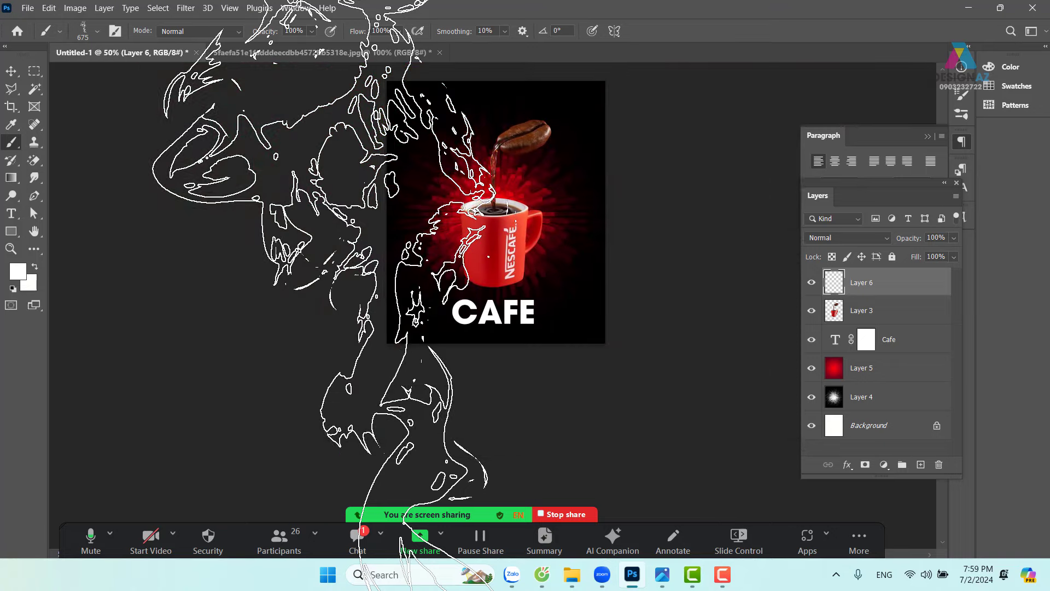
{"action": "key", "text": "ctrl+minus"}
{"action": "left_click_drag", "start_coordinate": [543, 222], "coordinate": [514, 280]}
{"action": "key", "text": "ctrl+plus"}
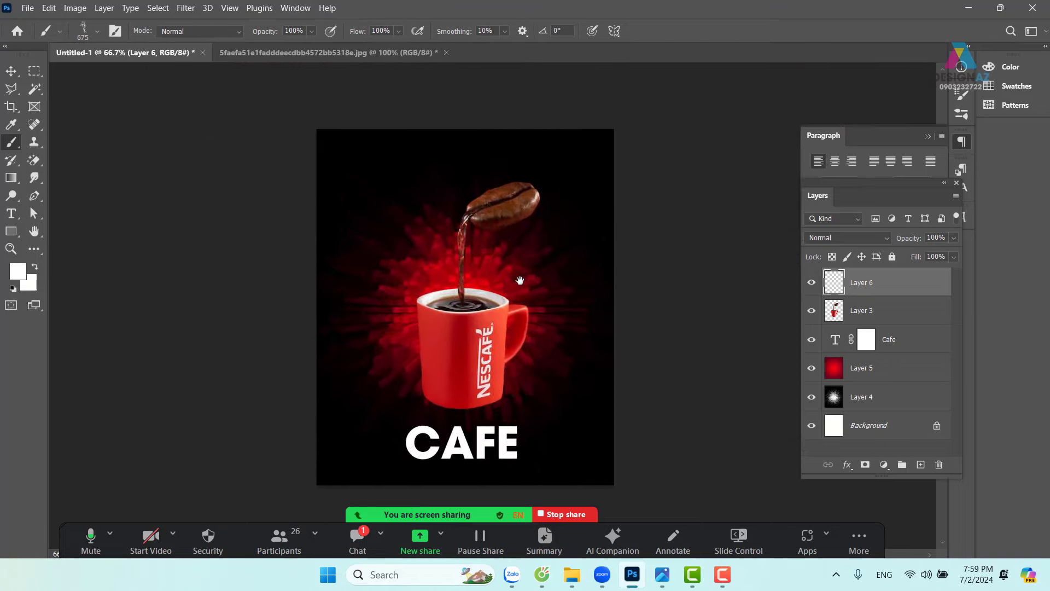
{"action": "key", "text": "ctrl+plus"}
{"action": "key", "text": "ctrl+plus"}
{"action": "left_click_drag", "start_coordinate": [444, 252], "coordinate": [272, 256]}
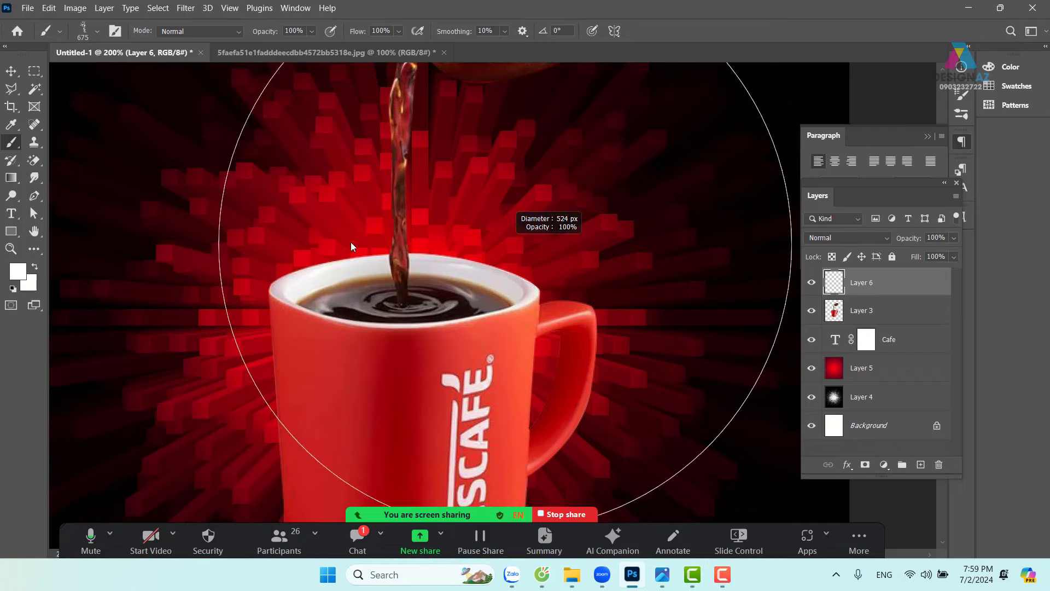
{"action": "left_click_drag", "start_coordinate": [442, 249], "coordinate": [394, 376]}
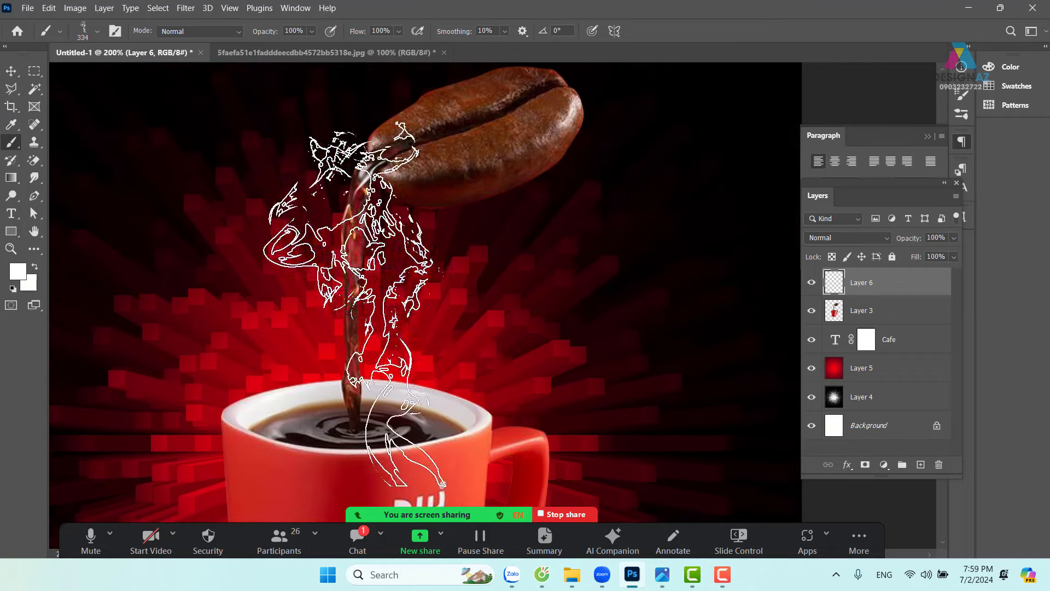
{"action": "left_click", "coordinate": [317, 242]}
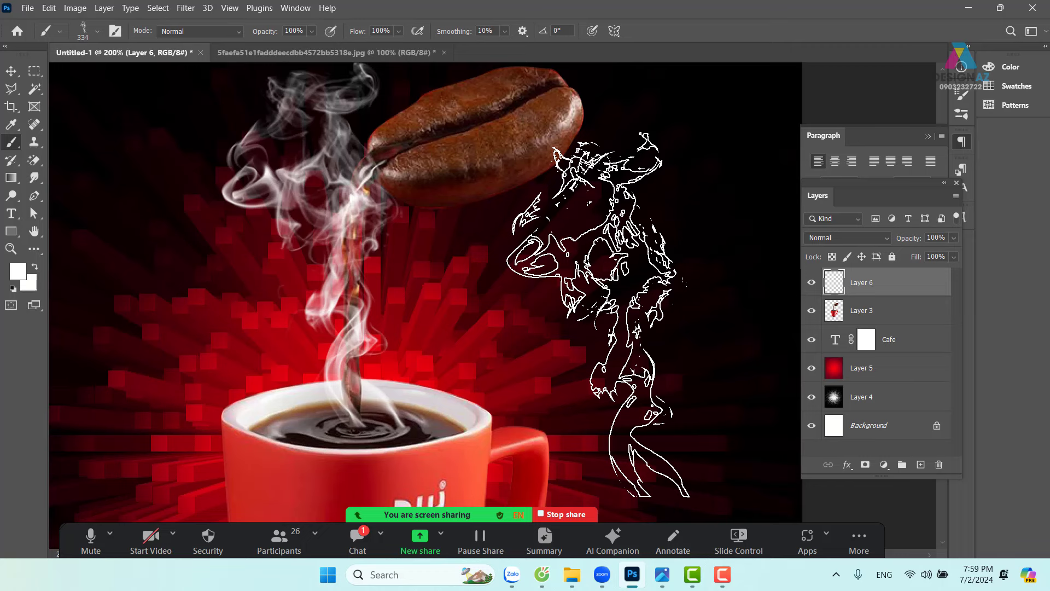
{"action": "key", "text": "ctrl+minus"}
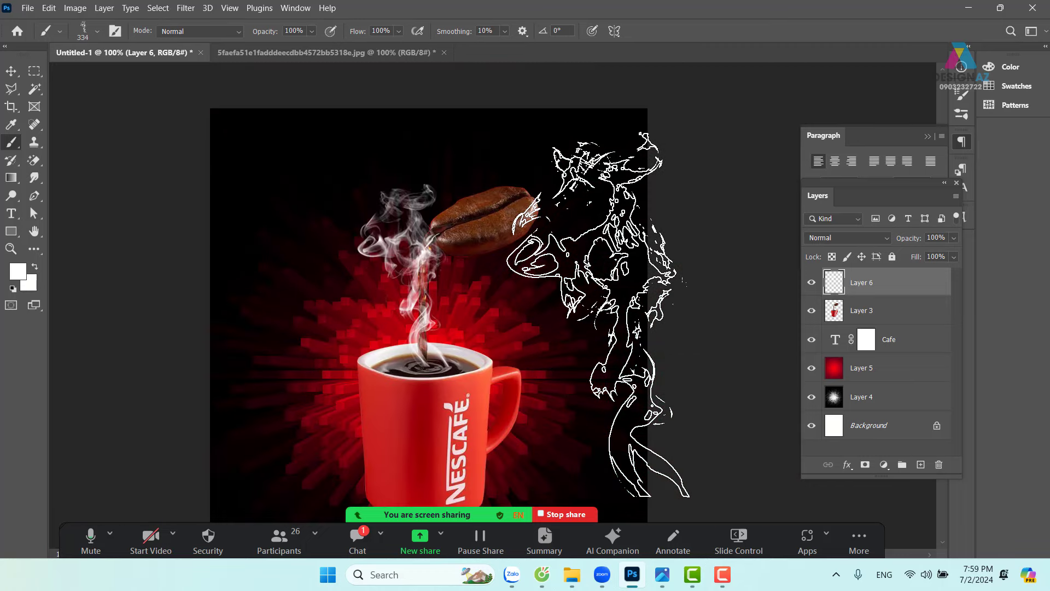
{"action": "key", "text": "ctrl+z"}
Reselect the 675 px smoke brush and test white smoke stamps over the cup, undoing each.
{"action": "left_click", "coordinate": [97, 32]}
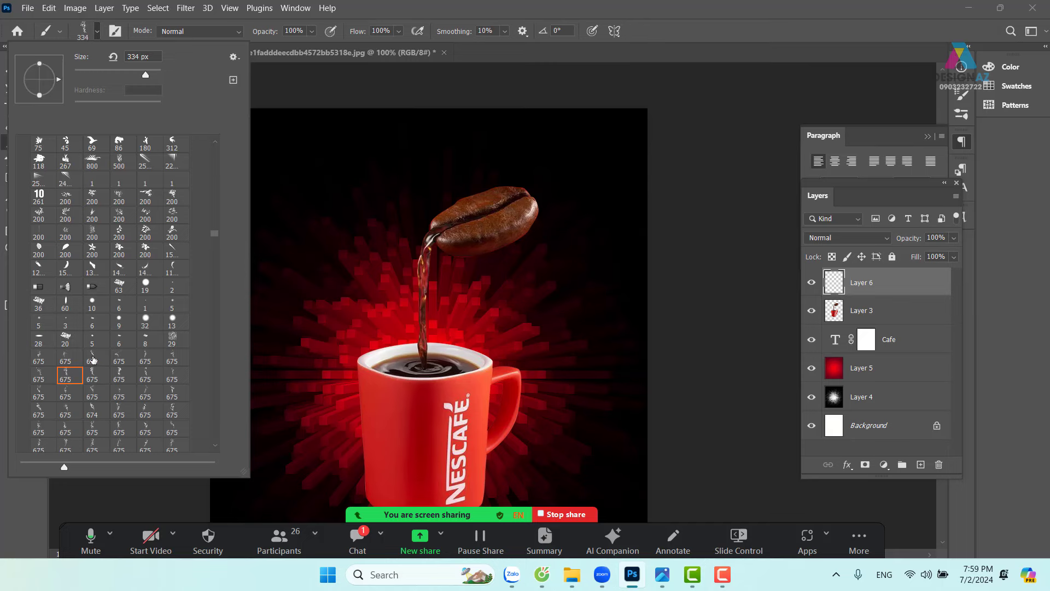
{"action": "left_click", "coordinate": [91, 359]}
{"action": "left_click", "coordinate": [396, 258]}
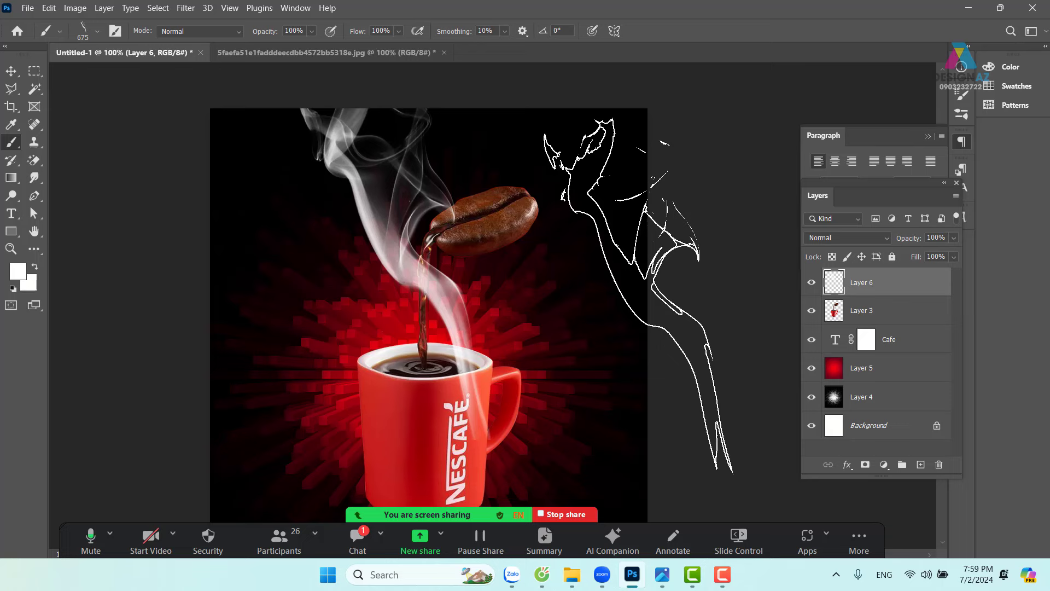
{"action": "key", "text": "ctrl+z"}
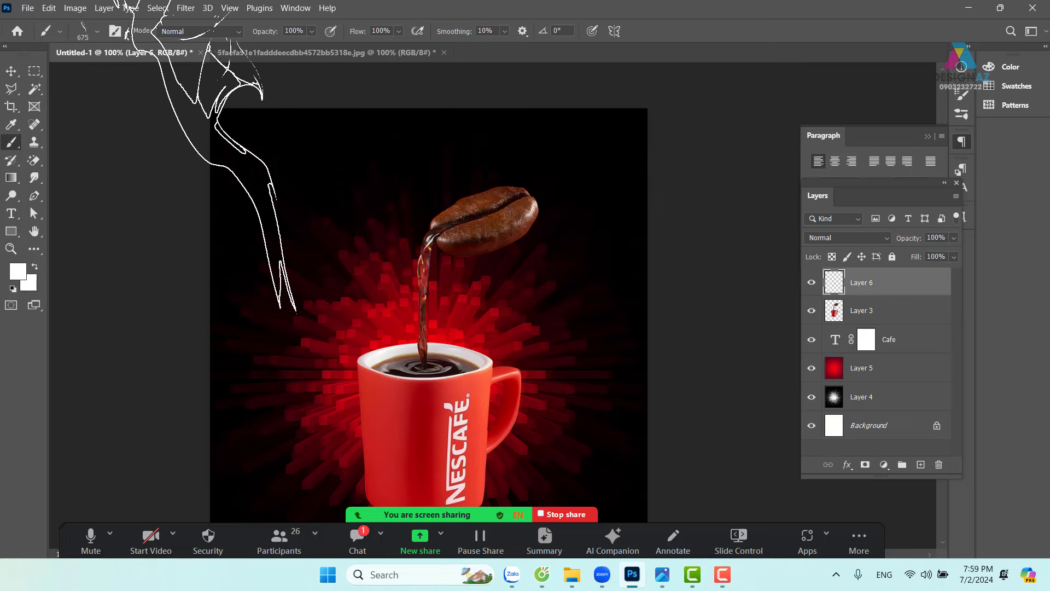
{"action": "left_click", "coordinate": [97, 31]}
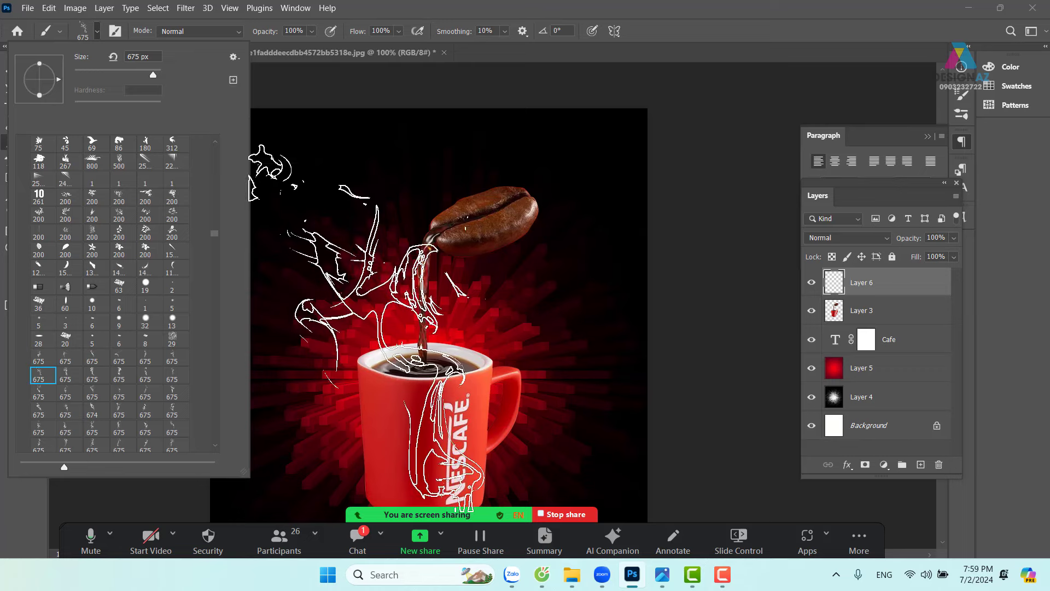
{"action": "left_click", "coordinate": [394, 285]}
{"action": "key", "text": "ctrl+z"}
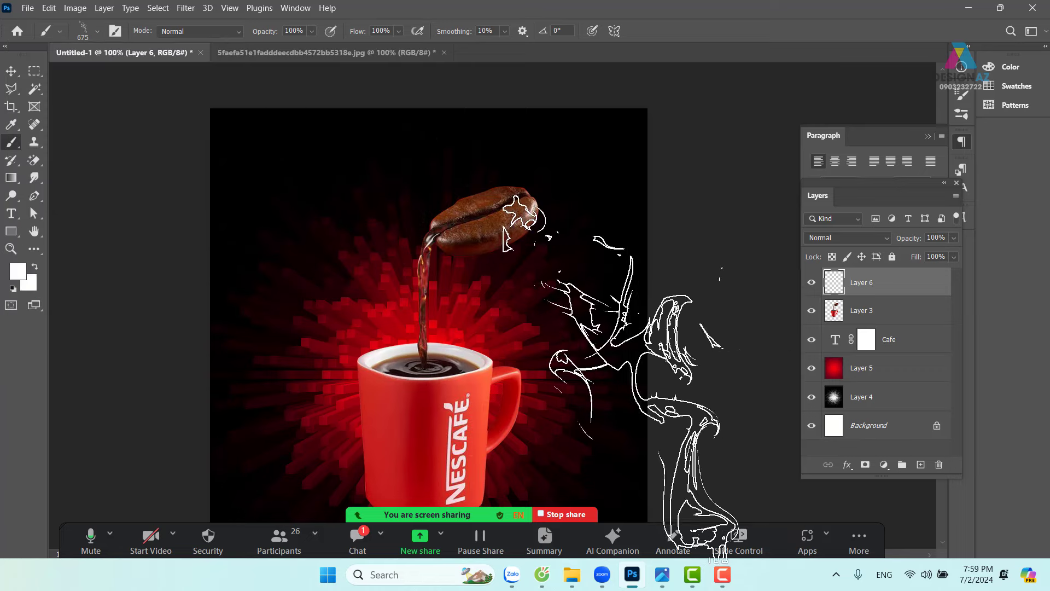
{"action": "scroll", "coordinate": [520, 312], "scroll_direction": "down", "scroll_amount": 5}
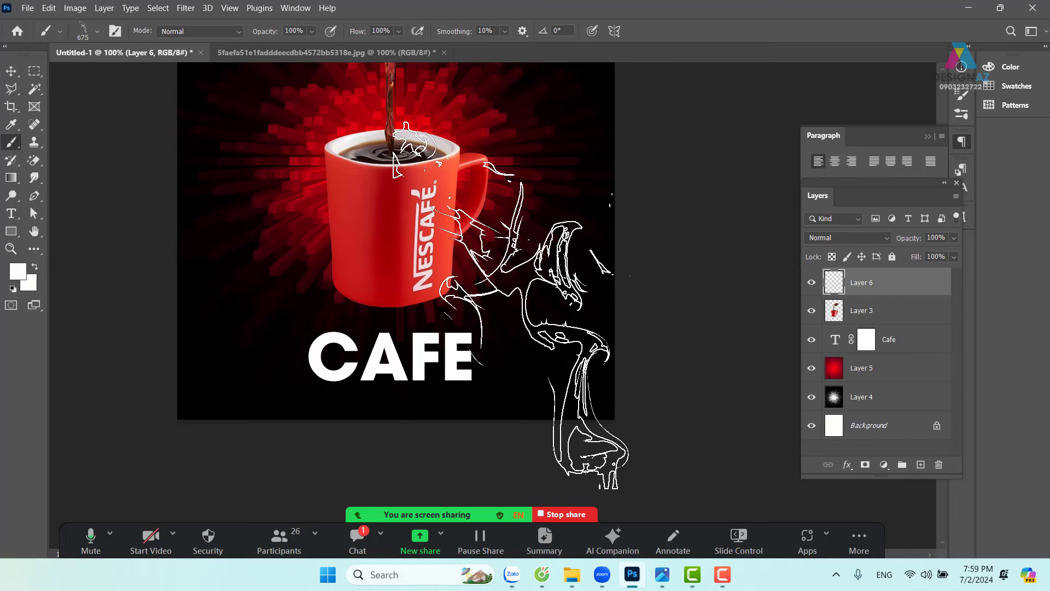
{"action": "scroll", "coordinate": [511, 307], "scroll_direction": "up", "scroll_amount": 2}
{"action": "left_click_drag", "start_coordinate": [422, 277], "coordinate": [534, 206]}
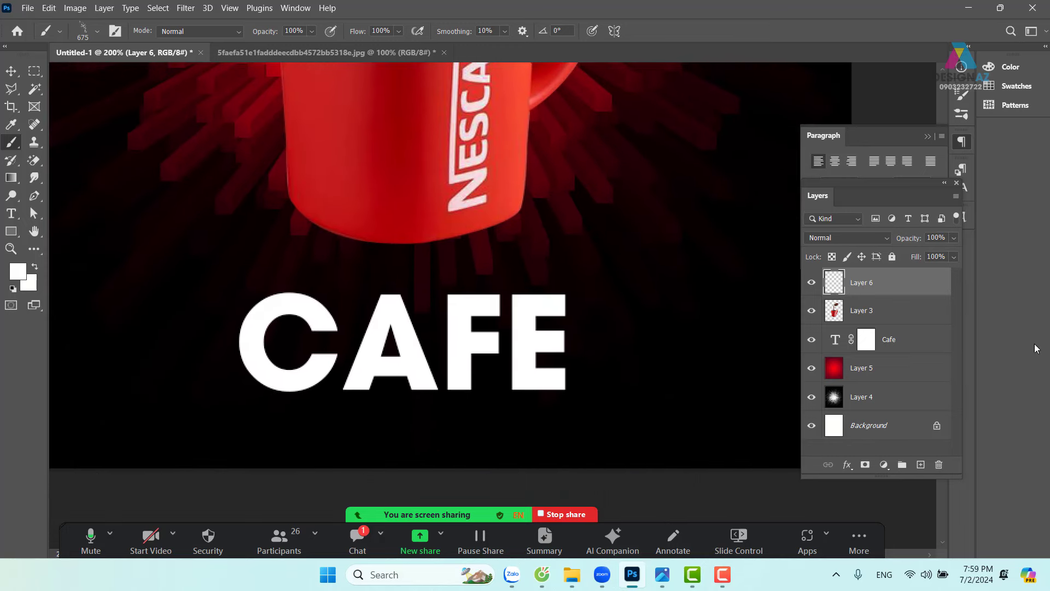
On the Cafe layer mask, test and undo a smoke stamp, then resize the brush to about 333 px.
{"action": "left_click", "coordinate": [867, 340]}
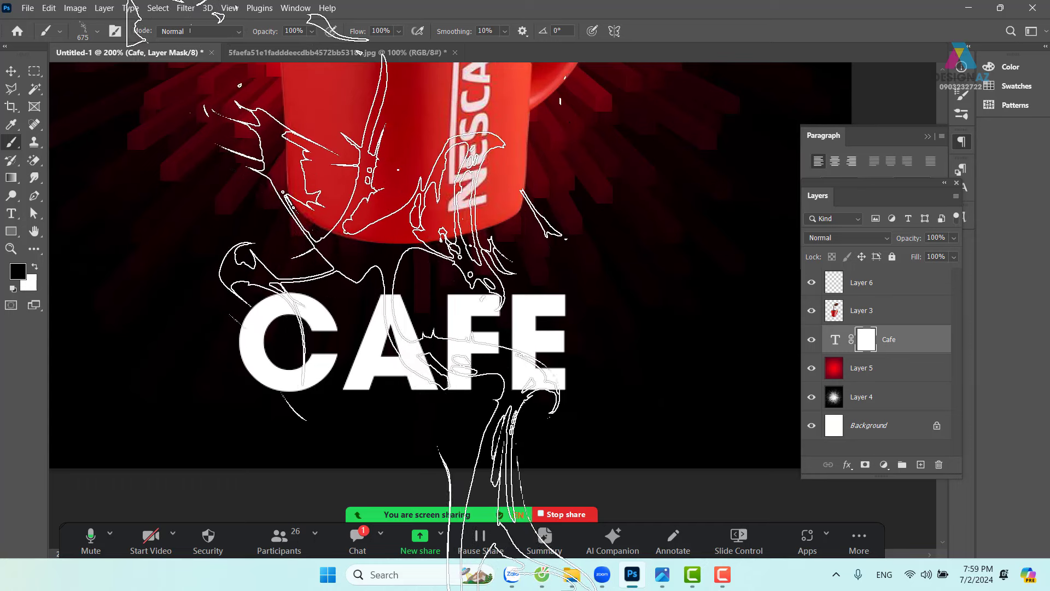
{"action": "left_click", "coordinate": [383, 307]}
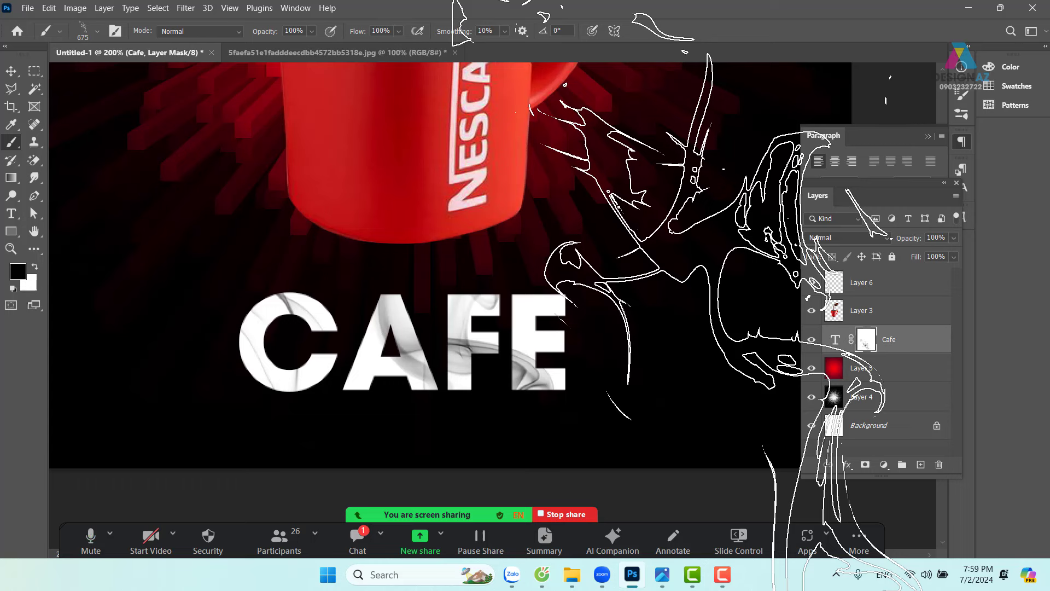
{"action": "key", "text": "ctrl+z"}
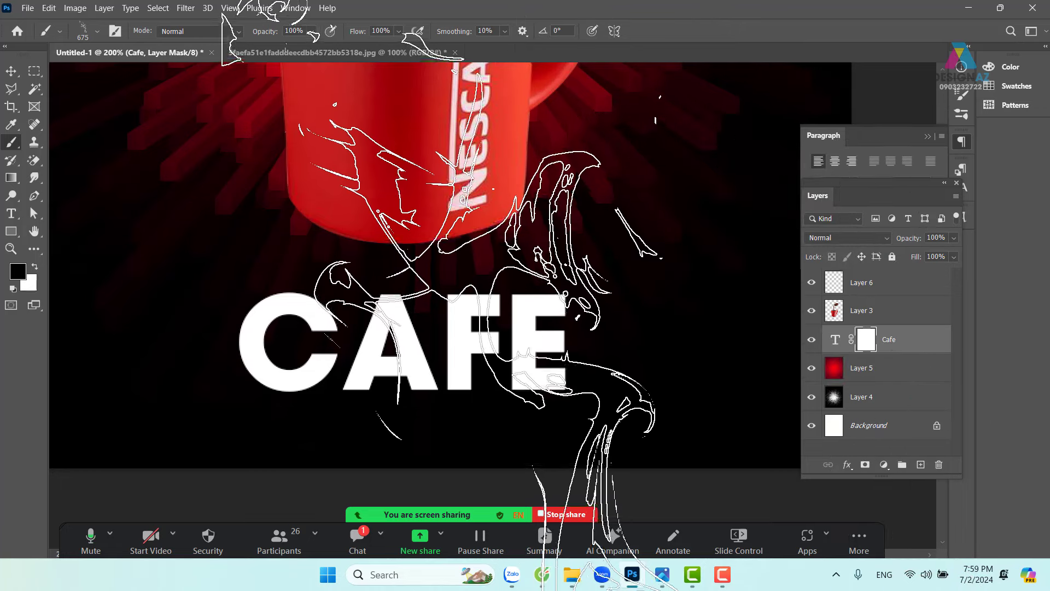
{"action": "right_click", "coordinate": [467, 124]}
{"action": "right_click", "coordinate": [298, 276], "text": "alt"}
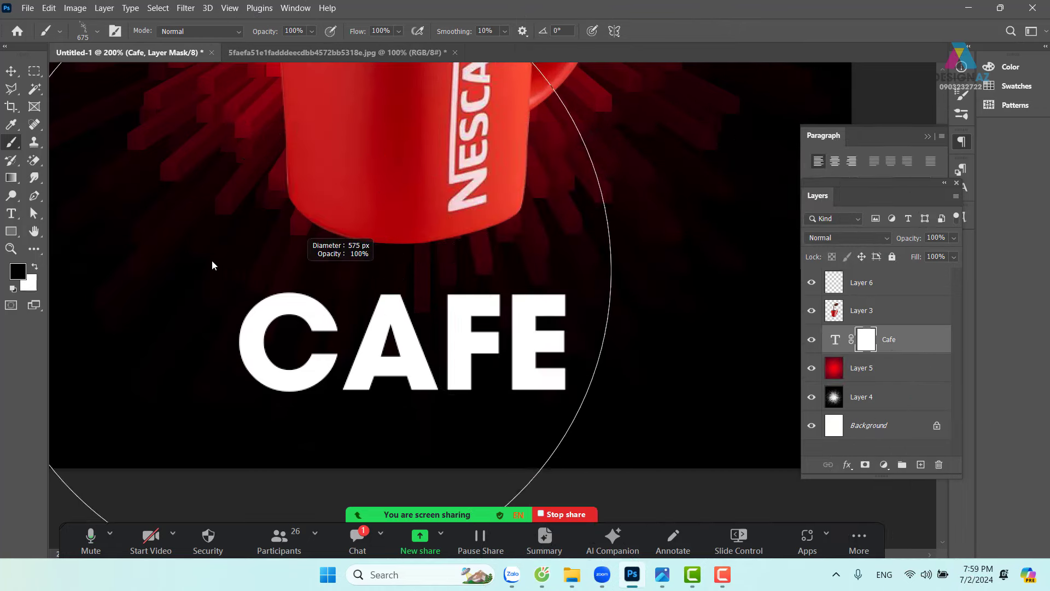
{"action": "right_click", "coordinate": [358, 301], "text": "alt"}
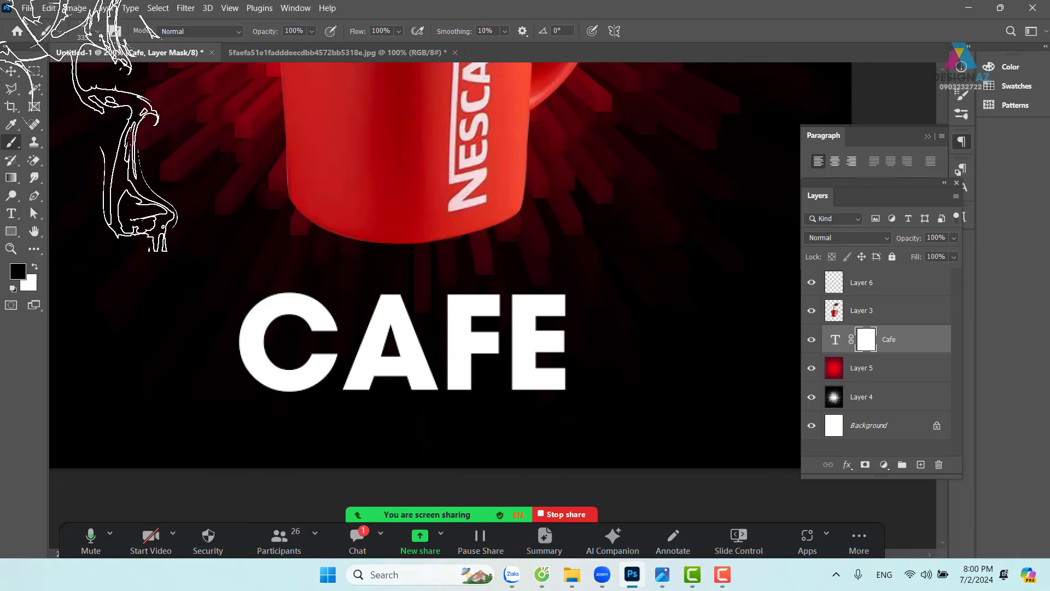
Rotate the smoke brush tip to about 68°, test it on the letters' mask, and undo.
{"action": "left_click", "coordinate": [97, 31]}
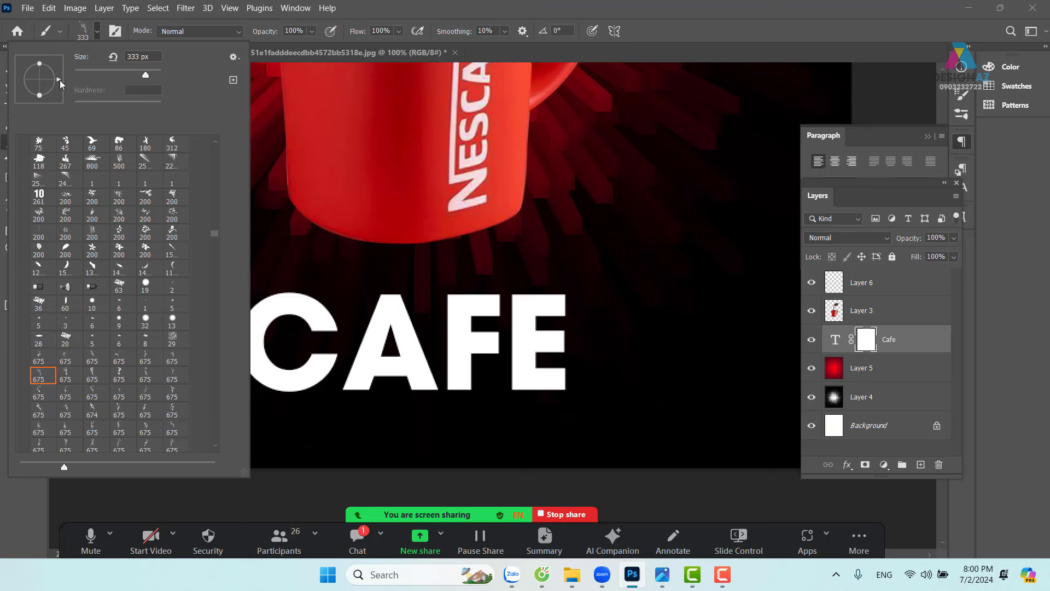
{"action": "left_click_drag", "start_coordinate": [46, 66], "coordinate": [40, 65]}
{"action": "left_click_drag", "start_coordinate": [43, 61], "coordinate": [62, 77]}
{"action": "left_click", "coordinate": [419, 339]}
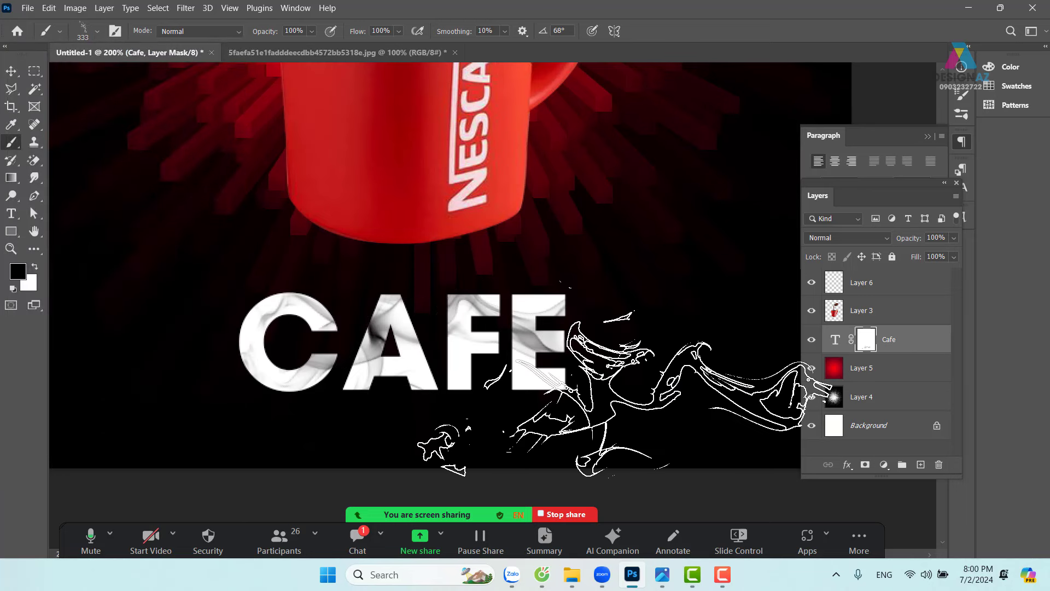
{"action": "key", "text": "ctrl+z"}
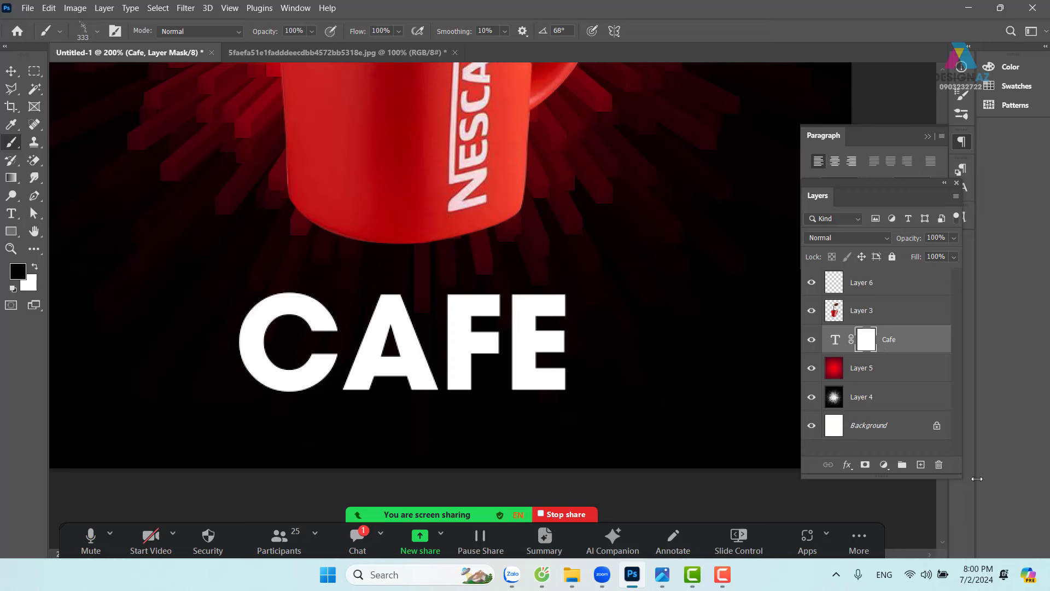
Invert the Cafe mask with Ctrl+I until only smoke wisps reveal the letters.
{"action": "key", "text": "ctrl+i"}
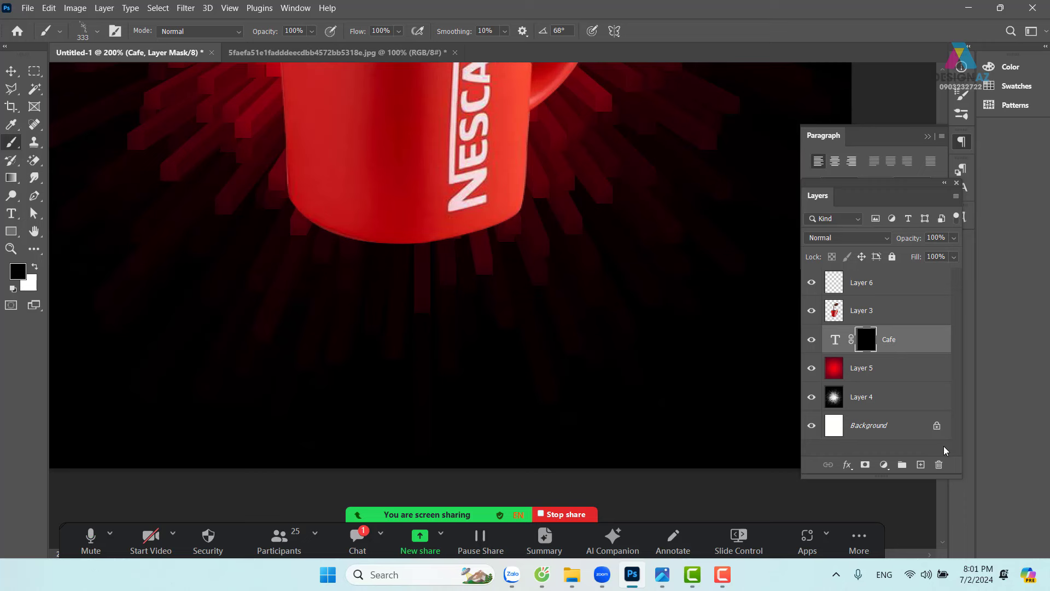
{"action": "key", "text": "ctrl+i"}
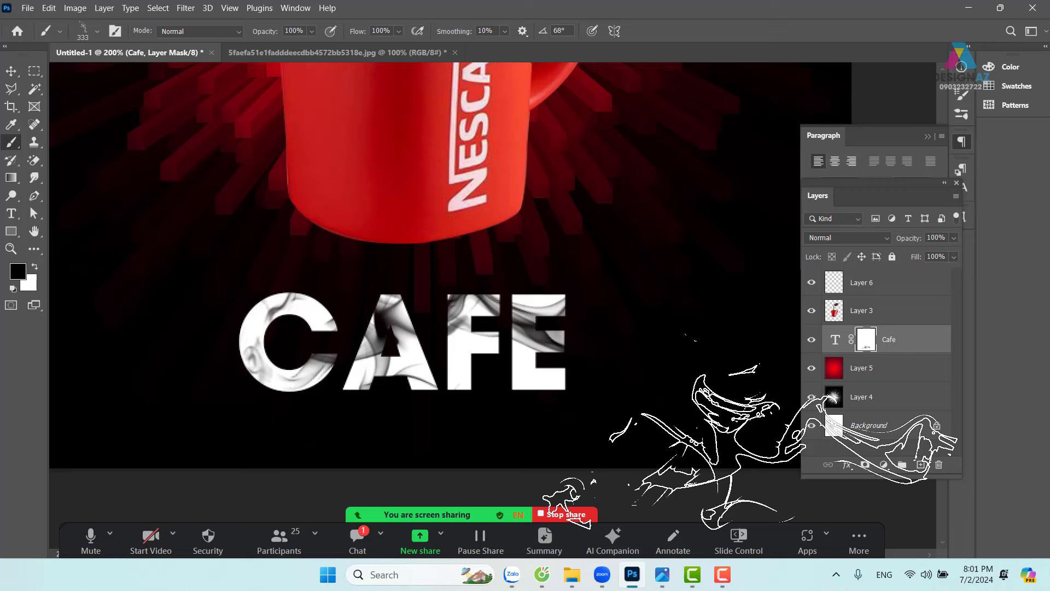
{"action": "key", "text": "ctrl+i"}
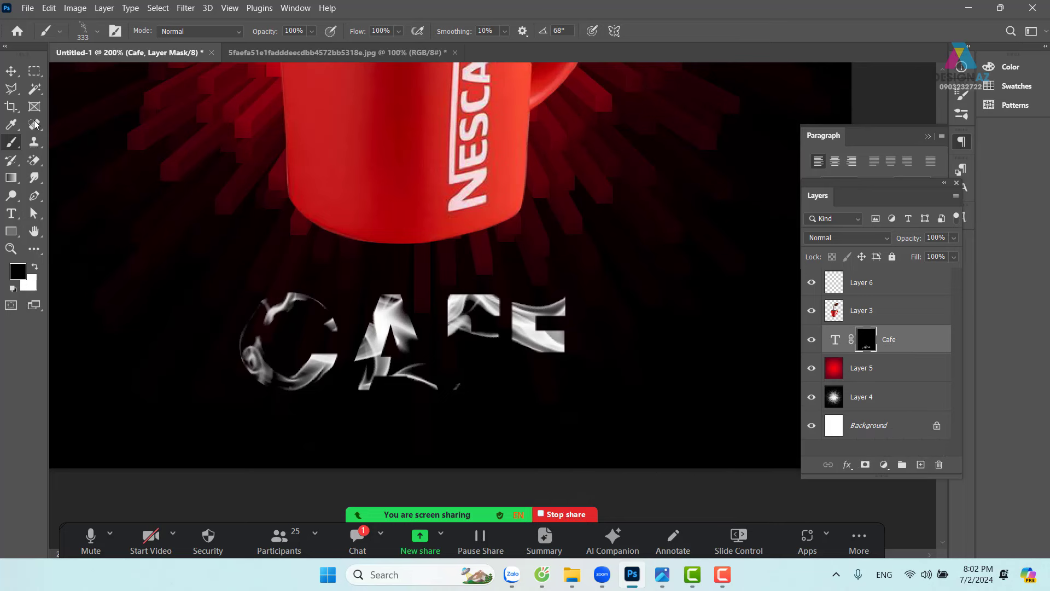
{"action": "key", "text": "v"}
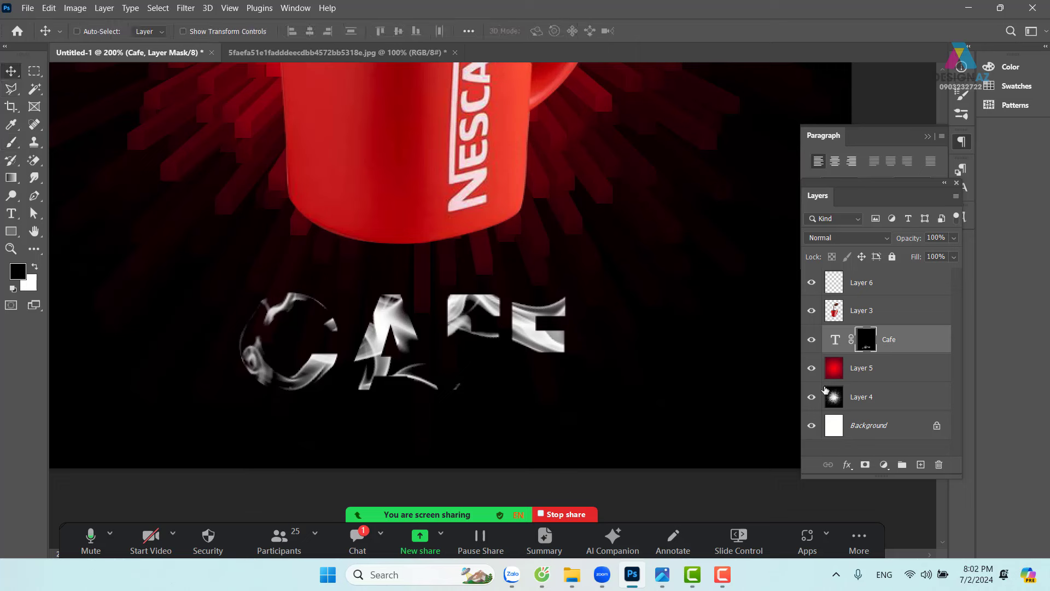
Load the CAFE letter shapes as a selection and add a new empty layer.
{"action": "key", "text": "ctrl"}
{"action": "left_click", "coordinate": [837, 342], "text": "ctrl"}
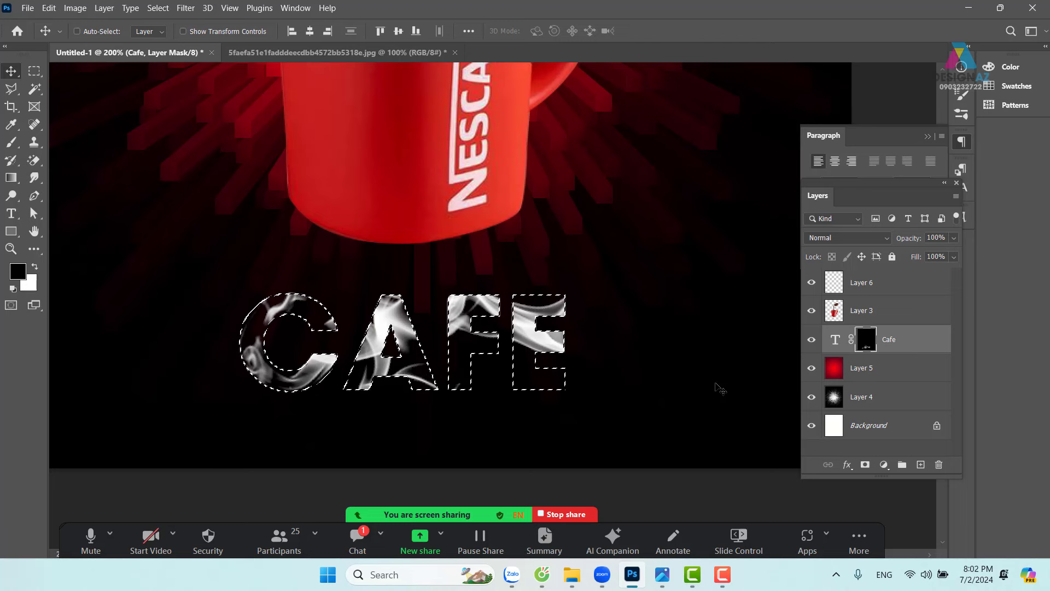
{"action": "left_click", "coordinate": [921, 464]}
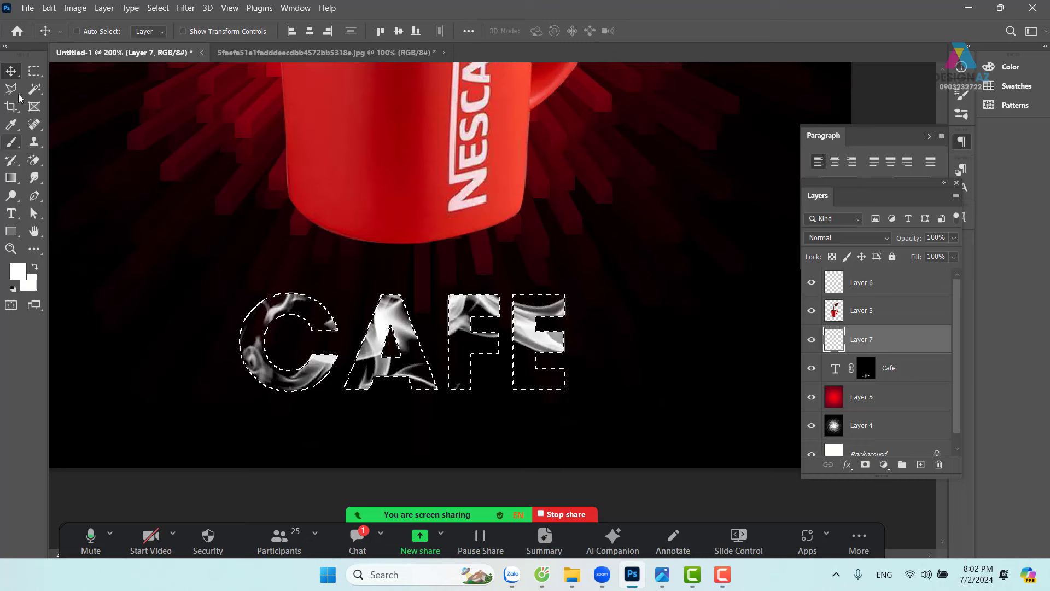
Stroke the letter selection with the mug's red at 3 px, then deselect.
{"action": "left_click", "coordinate": [34, 71]}
{"action": "right_click", "coordinate": [428, 377]}
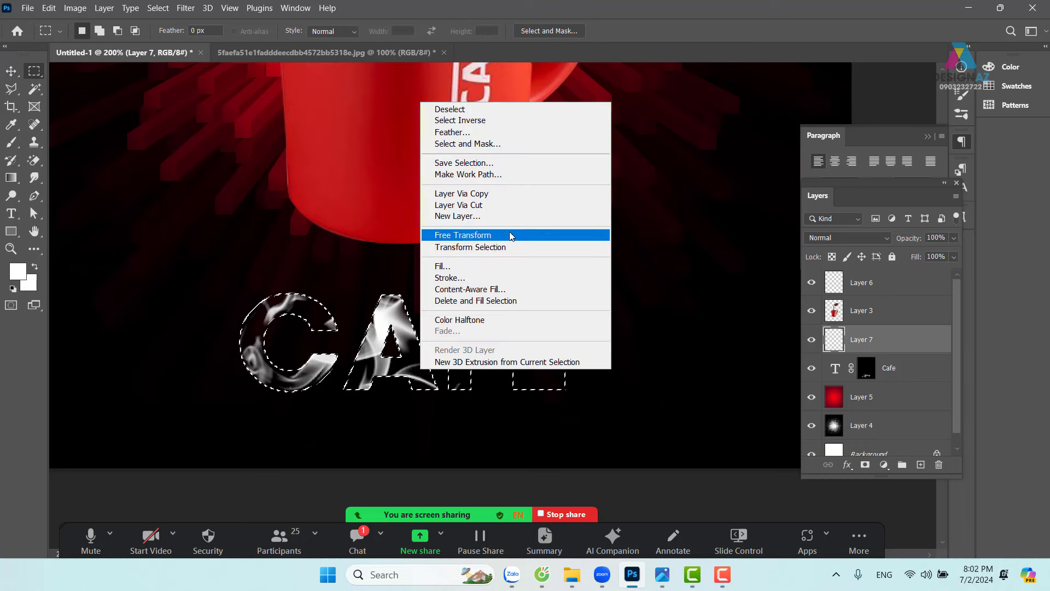
{"action": "left_click", "coordinate": [498, 277]}
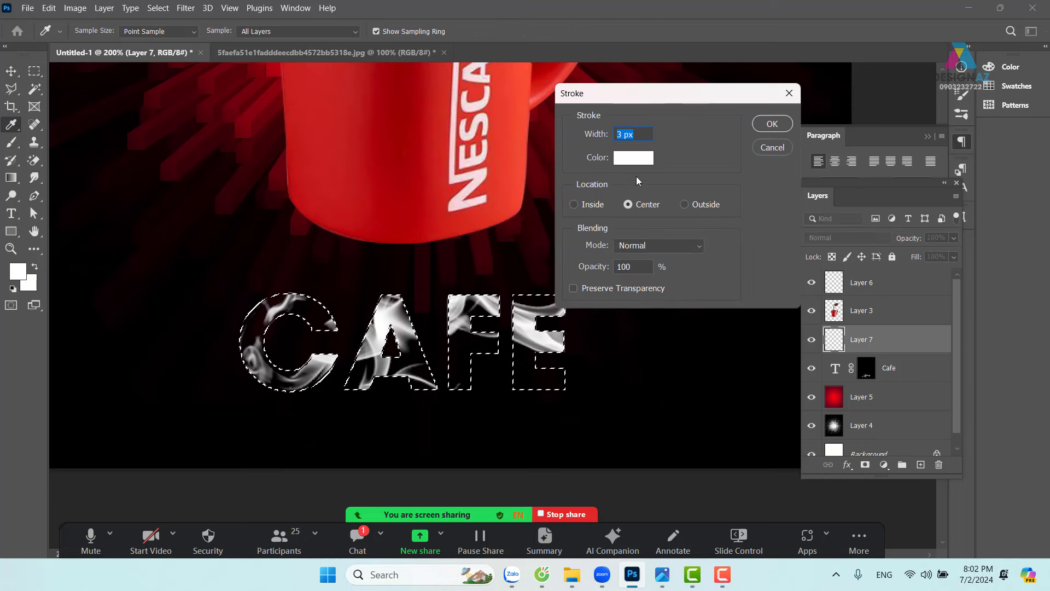
{"action": "left_click", "coordinate": [642, 159]}
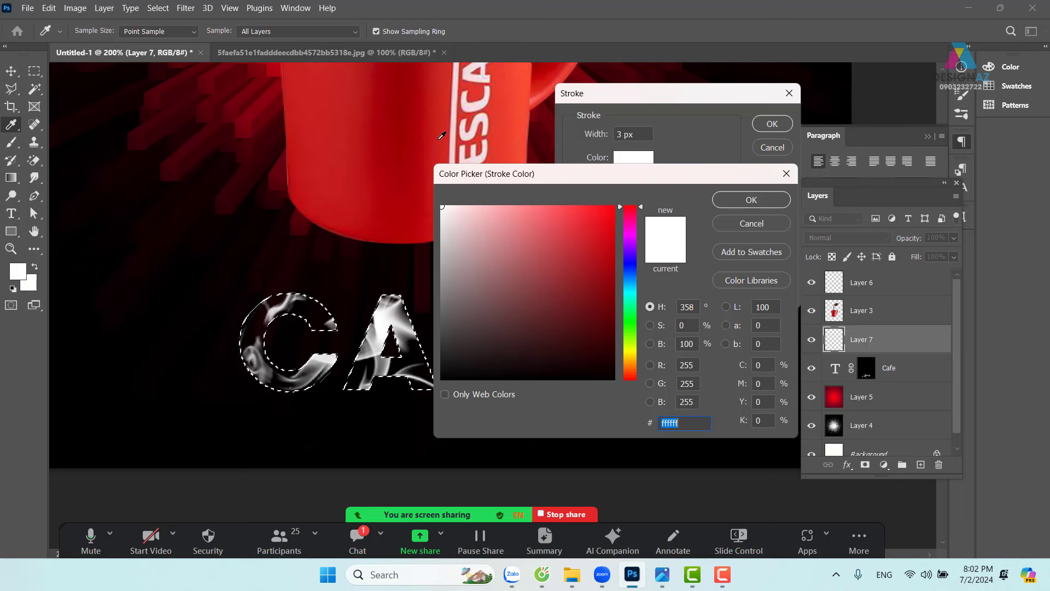
{"action": "left_click", "coordinate": [442, 138]}
{"action": "left_click", "coordinate": [750, 199]}
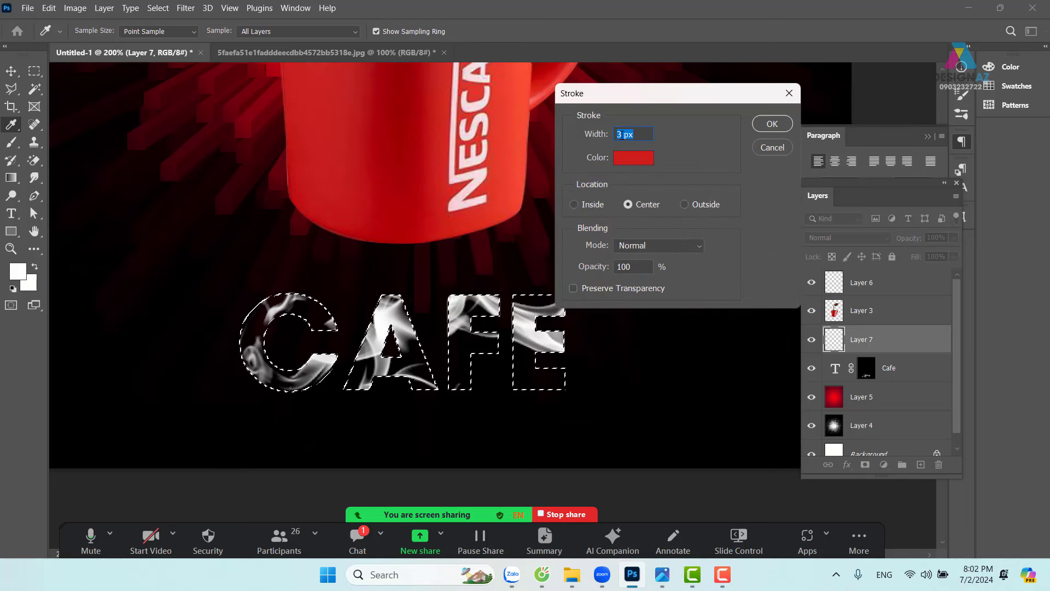
{"action": "left_click", "coordinate": [771, 124]}
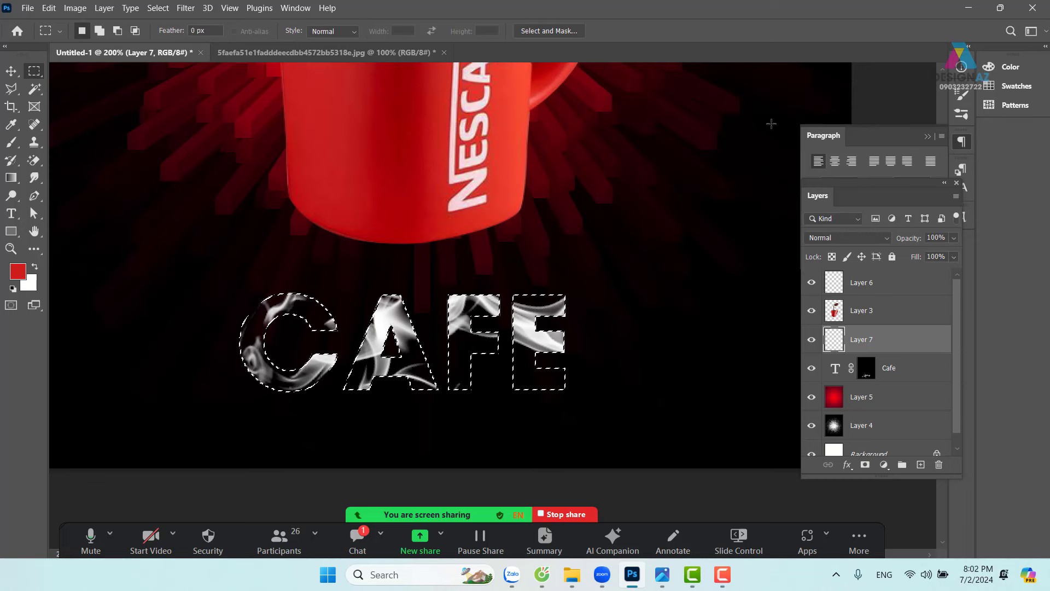
{"action": "key", "text": "v"}
{"action": "key", "text": "ctrl+d"}
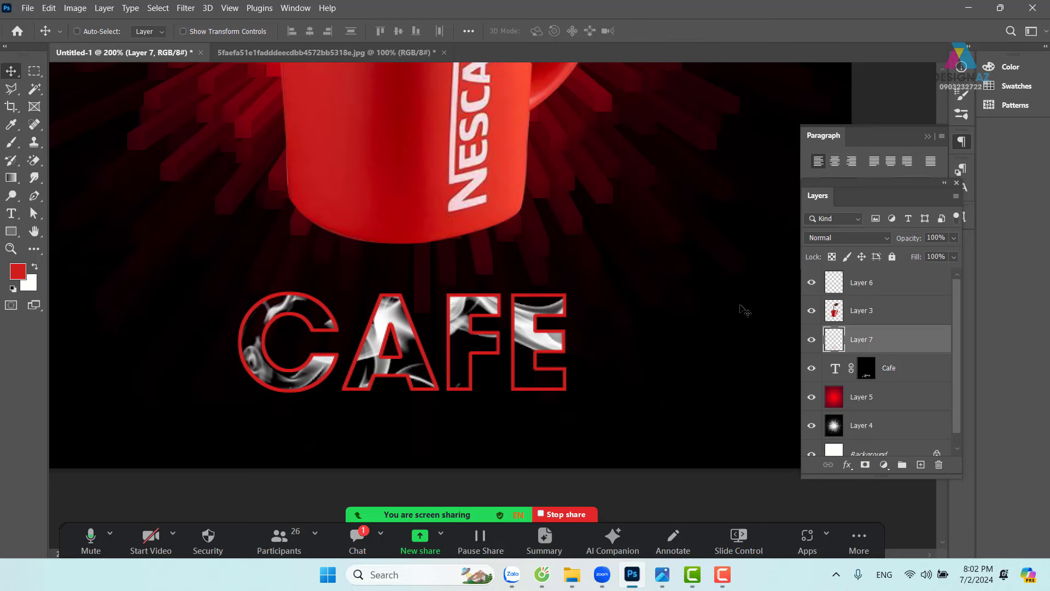
Step back through history past the red stroke and smoke mask to solid white CAFE letters.
{"action": "key", "text": "ctrl+minus"}
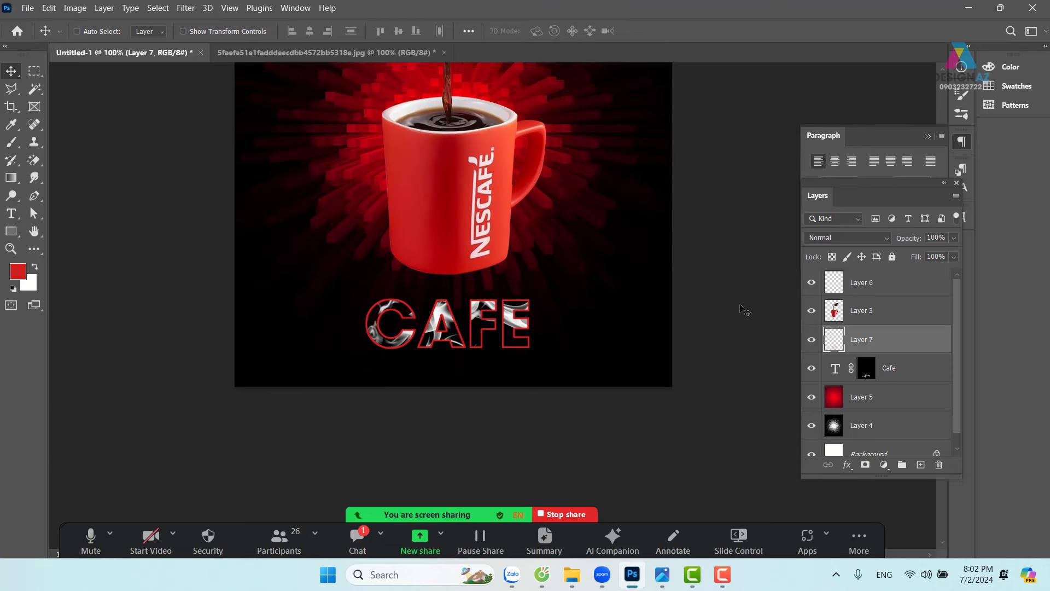
{"action": "key", "text": "ctrl+z"}
{"action": "key", "text": "ctrl+z"}
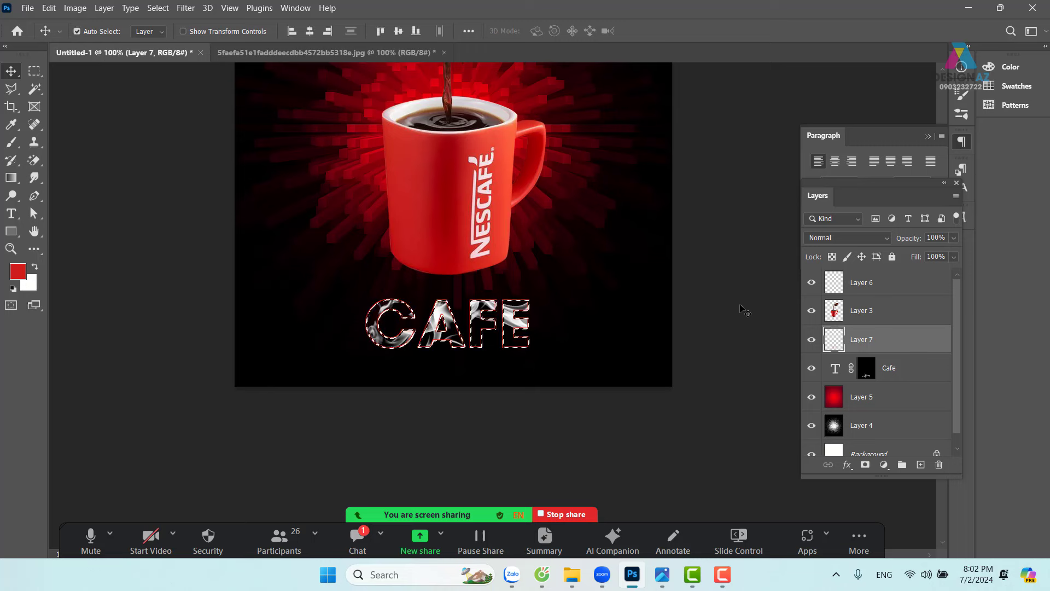
{"action": "key", "text": "ctrl+z"}
{"action": "key", "text": "ctrl+d"}
{"action": "key", "text": "ctrl+i"}
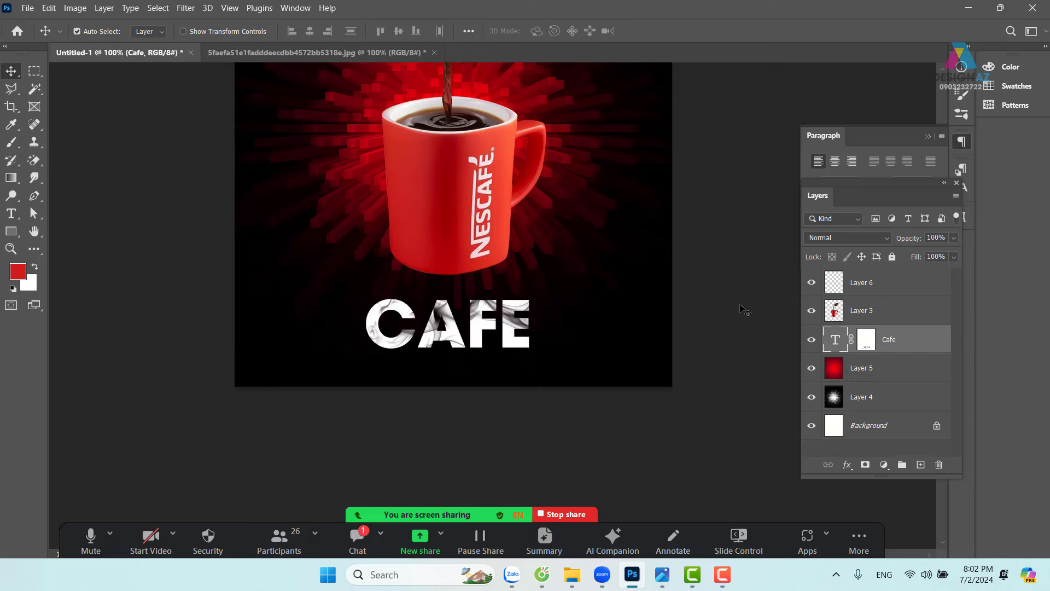
{"action": "key", "text": "ctrl+z"}
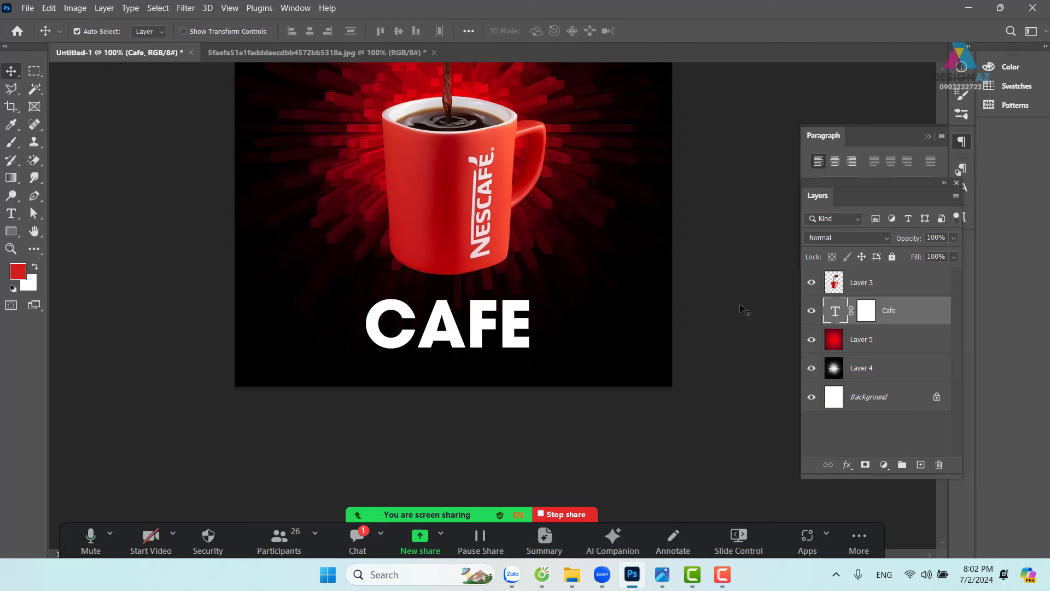
{"action": "key", "text": "ctrl+plus"}
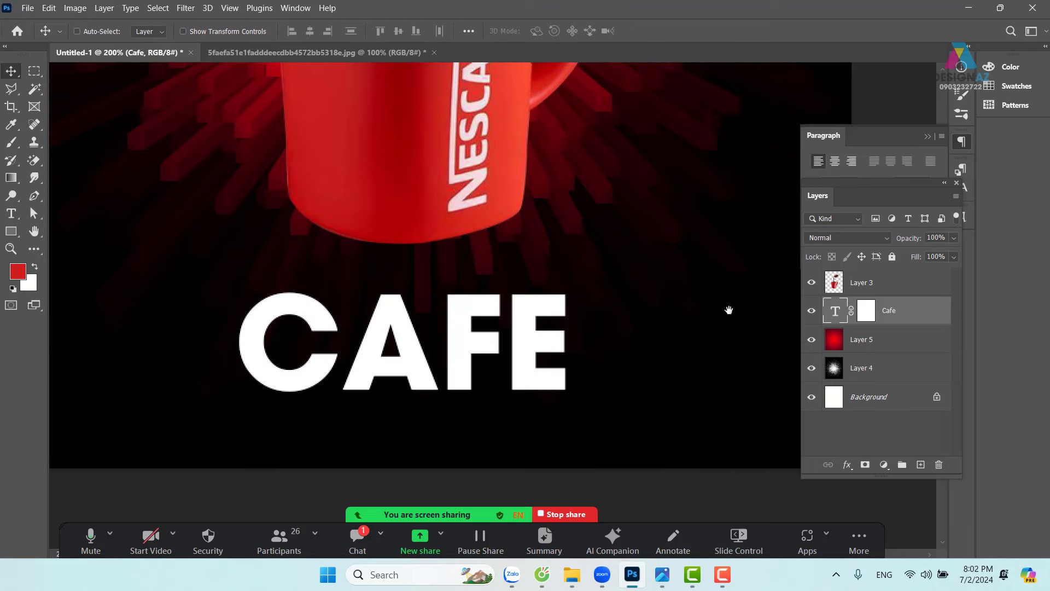
{"action": "left_click_drag", "start_coordinate": [611, 339], "coordinate": [635, 235]}
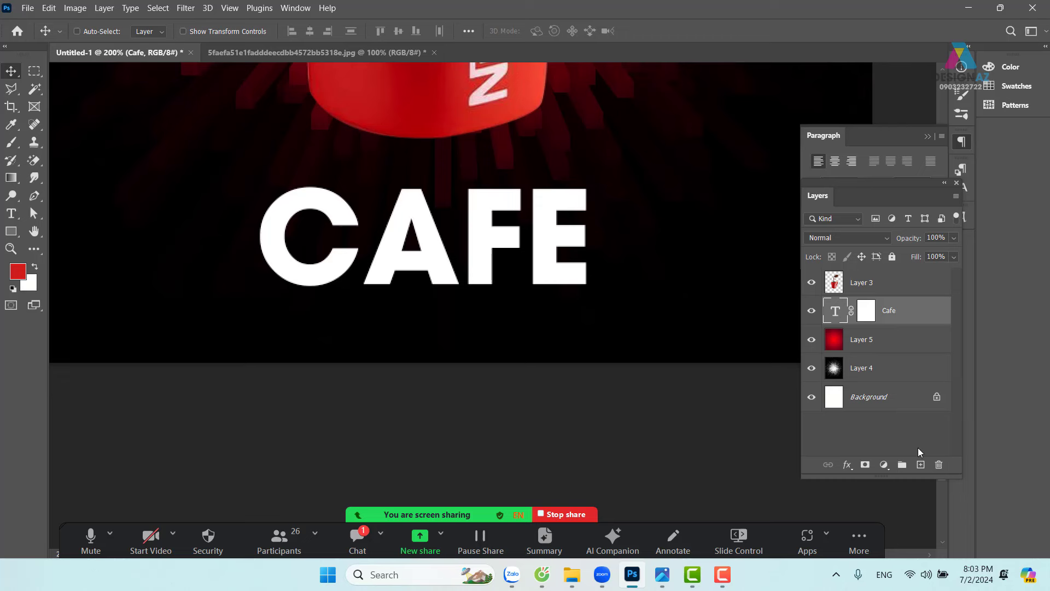
Merge the Cafe text into a new empty layer to turn it into pixels.
{"action": "left_click", "coordinate": [921, 464]}
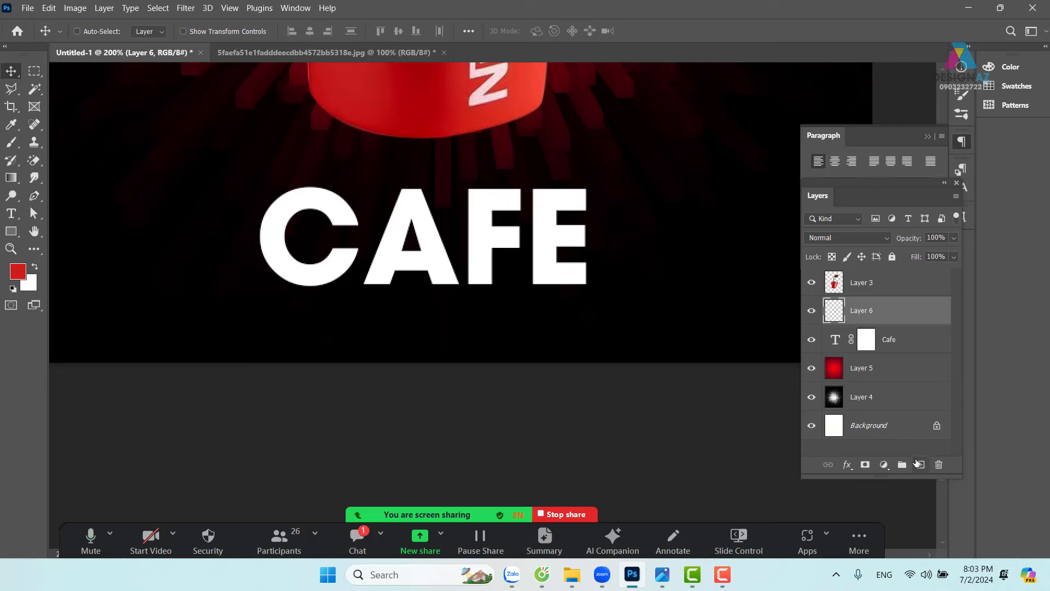
{"action": "left_click", "coordinate": [909, 341], "text": "ctrl"}
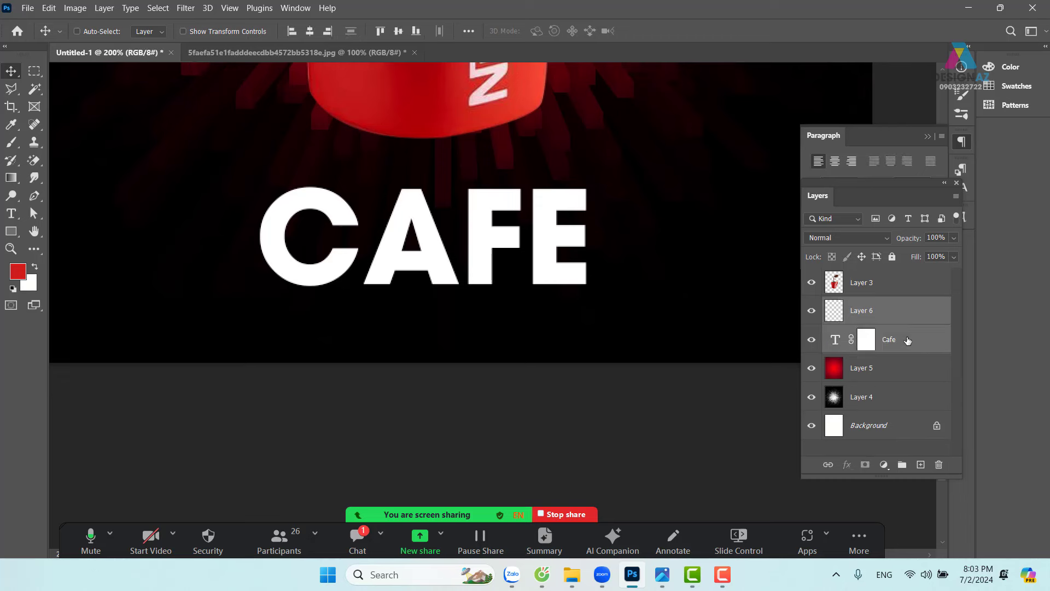
{"action": "key", "text": "ctrl+e"}
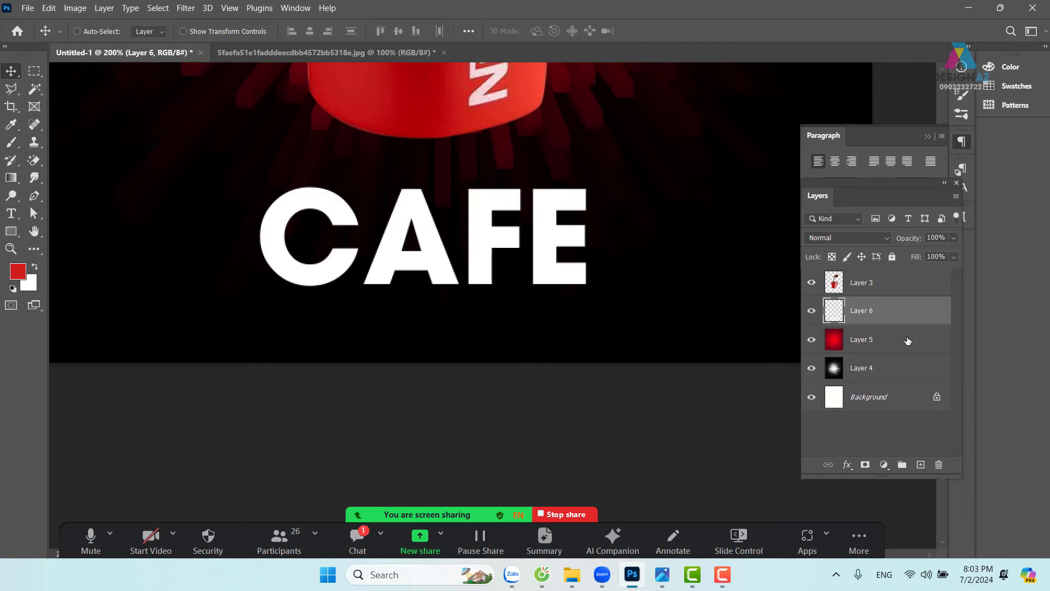
Cut the letters' lower part along a -6.7° tilted band and paste it onto its own layer.
{"action": "left_click", "coordinate": [35, 71]}
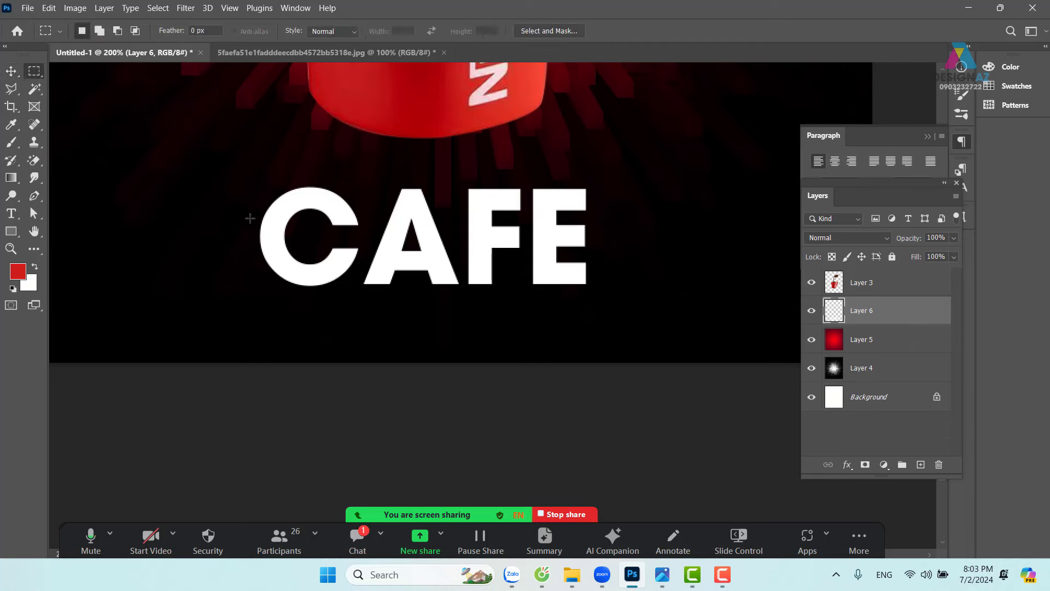
{"action": "left_click_drag", "start_coordinate": [186, 343], "coordinate": [672, 241]}
{"action": "right_click", "coordinate": [646, 267]}
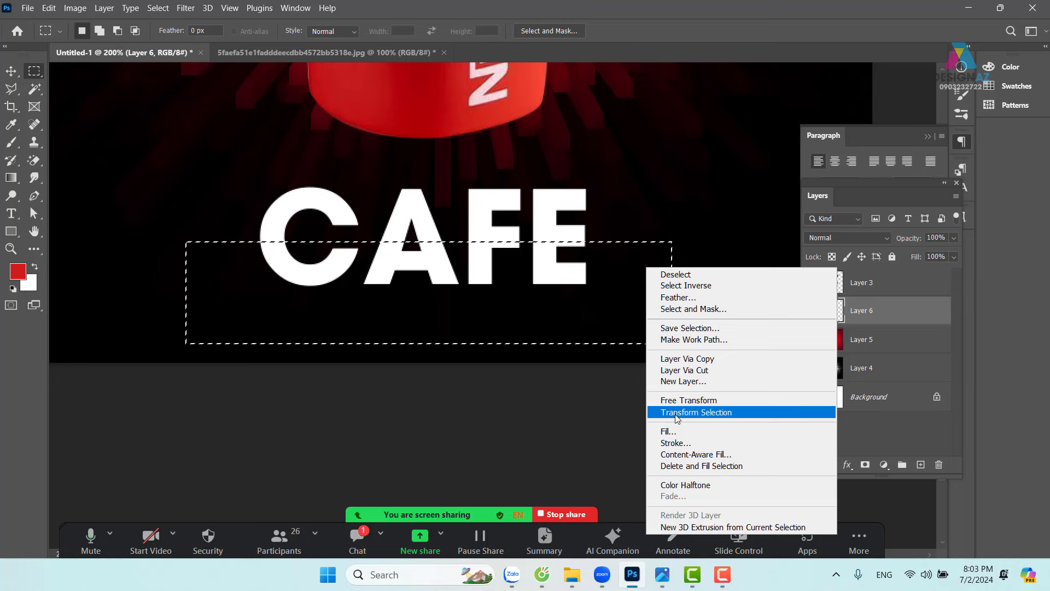
{"action": "left_click", "coordinate": [678, 415]}
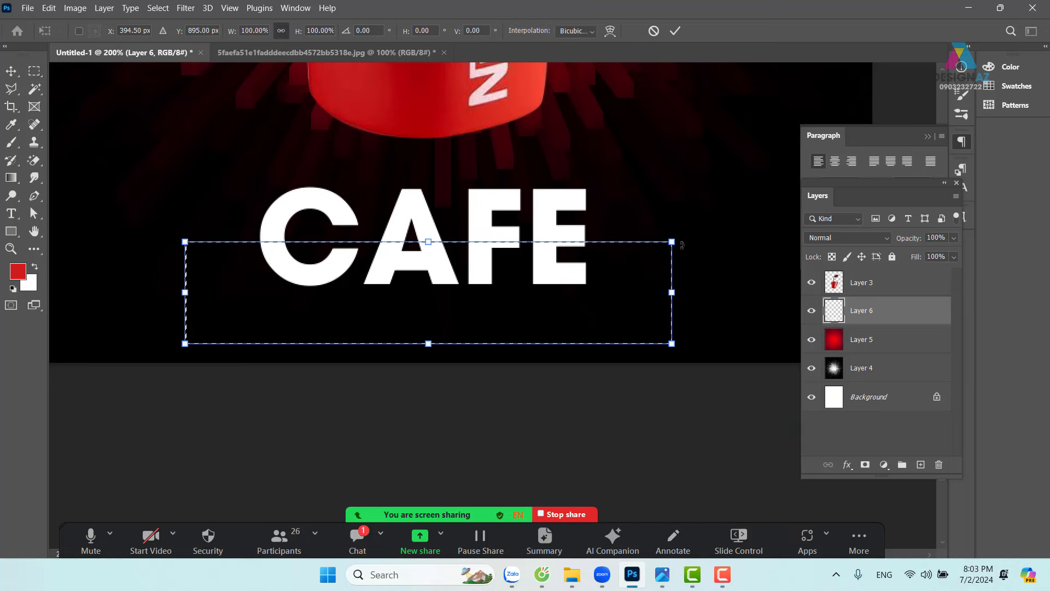
{"action": "left_click_drag", "start_coordinate": [682, 240], "coordinate": [721, 189]}
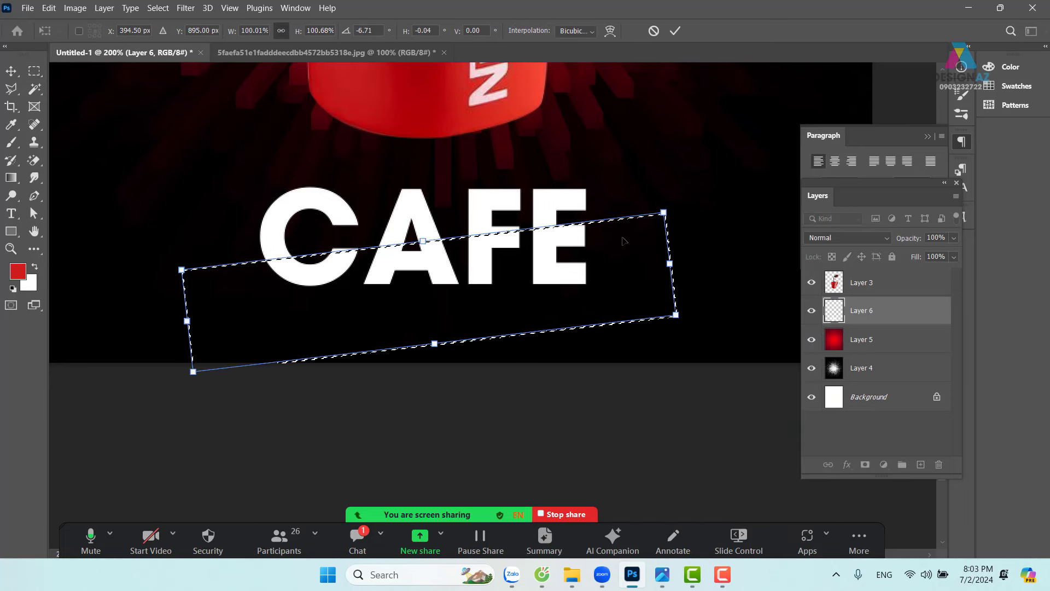
{"action": "left_click_drag", "start_coordinate": [610, 237], "coordinate": [616, 248]}
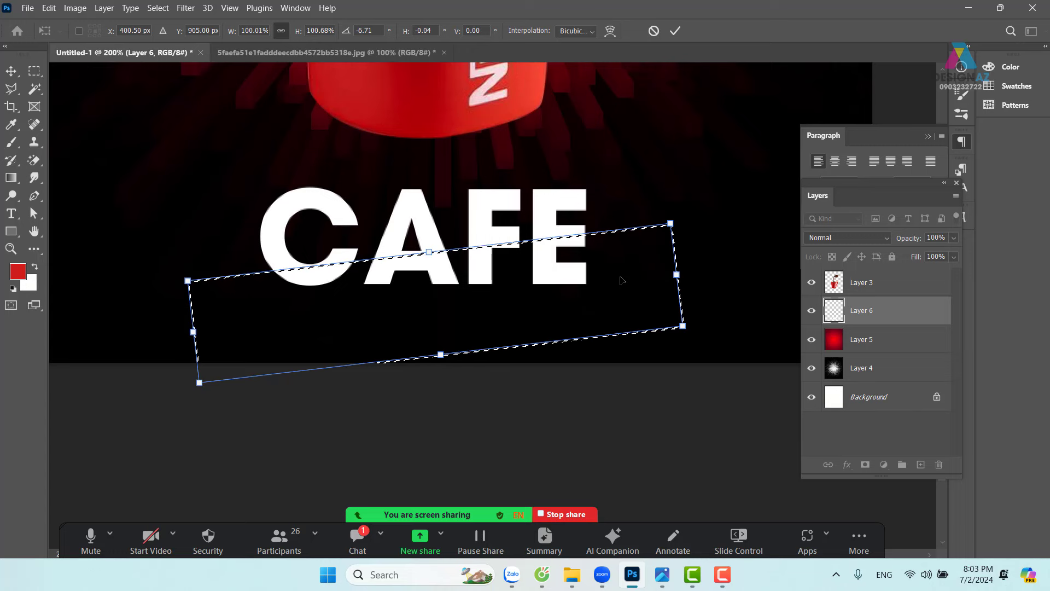
{"action": "key", "text": "Return"}
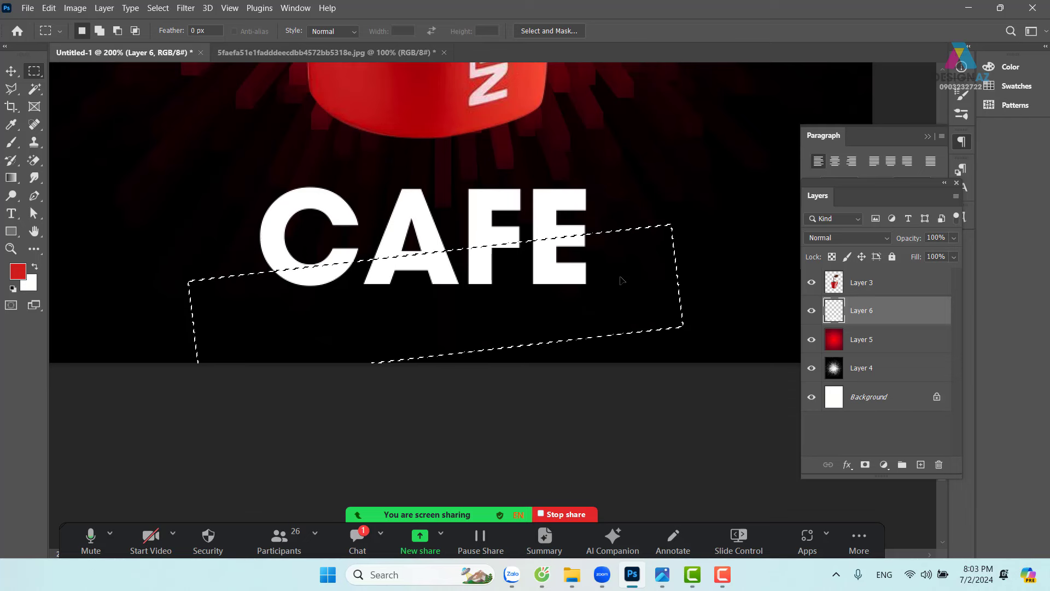
{"action": "key", "text": "Delete"}
{"action": "key", "text": "ctrl+d"}
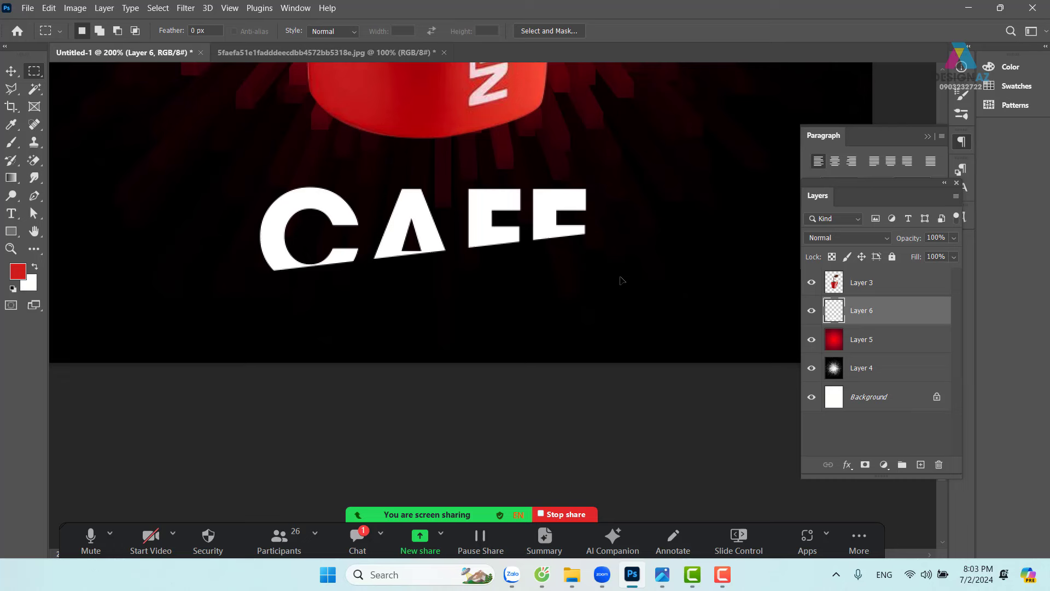
{"action": "key", "text": "ctrl+v"}
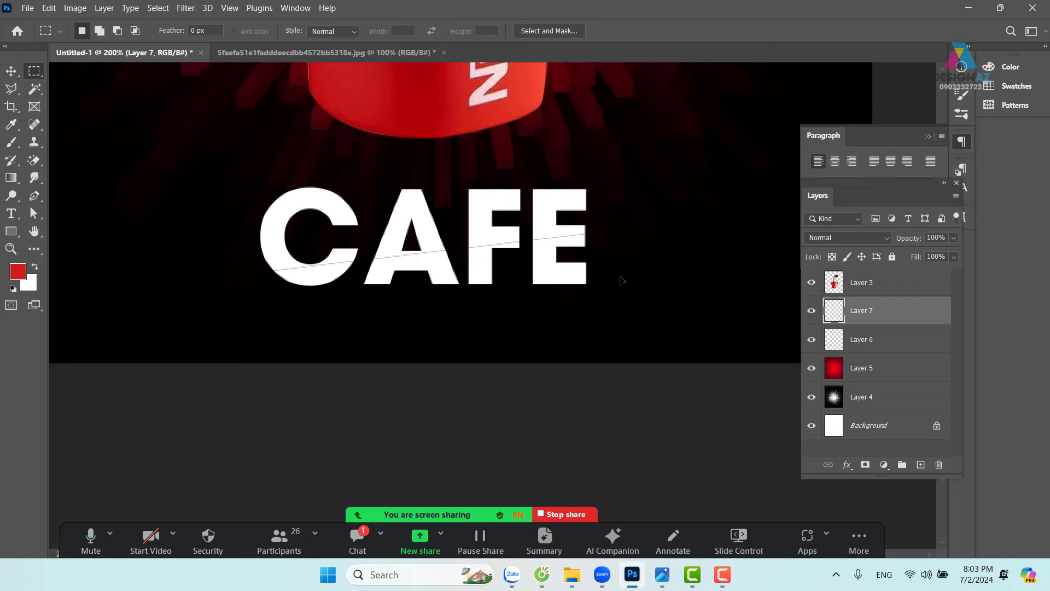
Lock Layer 7's transparent pixels, fill the lower letter parts red, then select Layer 6.
{"action": "left_click", "coordinate": [13, 72]}
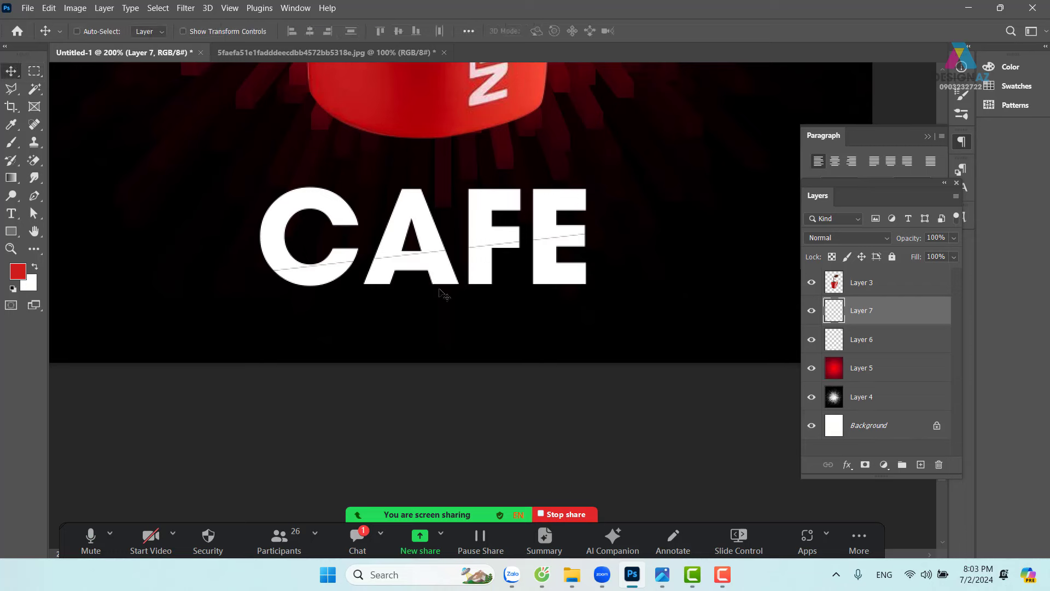
{"action": "right_click", "coordinate": [482, 270]}
{"action": "left_click", "coordinate": [498, 276]}
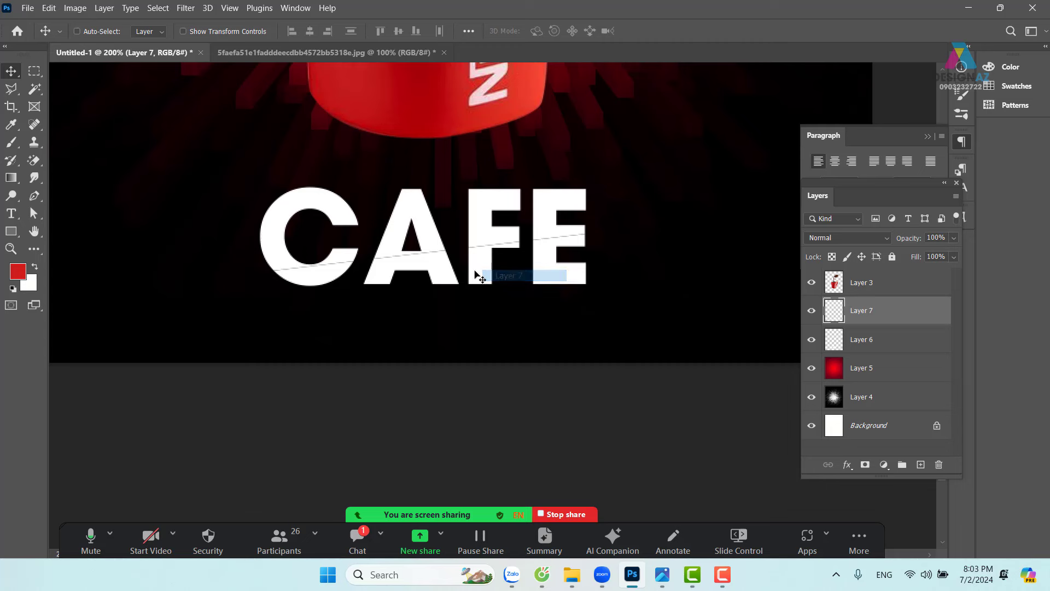
{"action": "left_click_drag", "start_coordinate": [475, 273], "coordinate": [477, 298]}
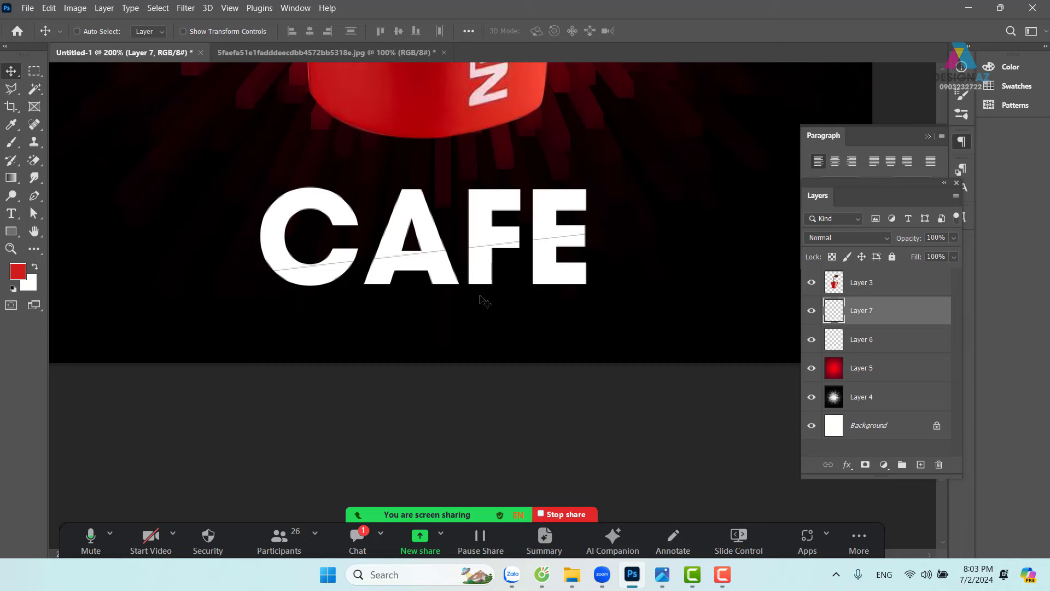
{"action": "left_click", "coordinate": [832, 256]}
{"action": "key", "text": "alt+Delete"}
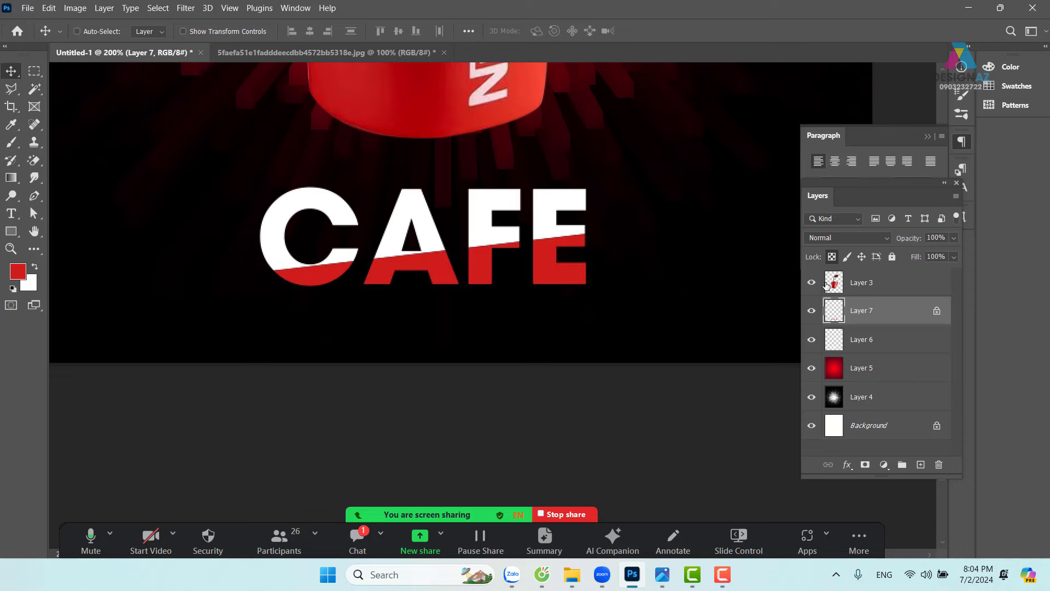
{"action": "left_click_drag", "start_coordinate": [453, 301], "coordinate": [489, 370]}
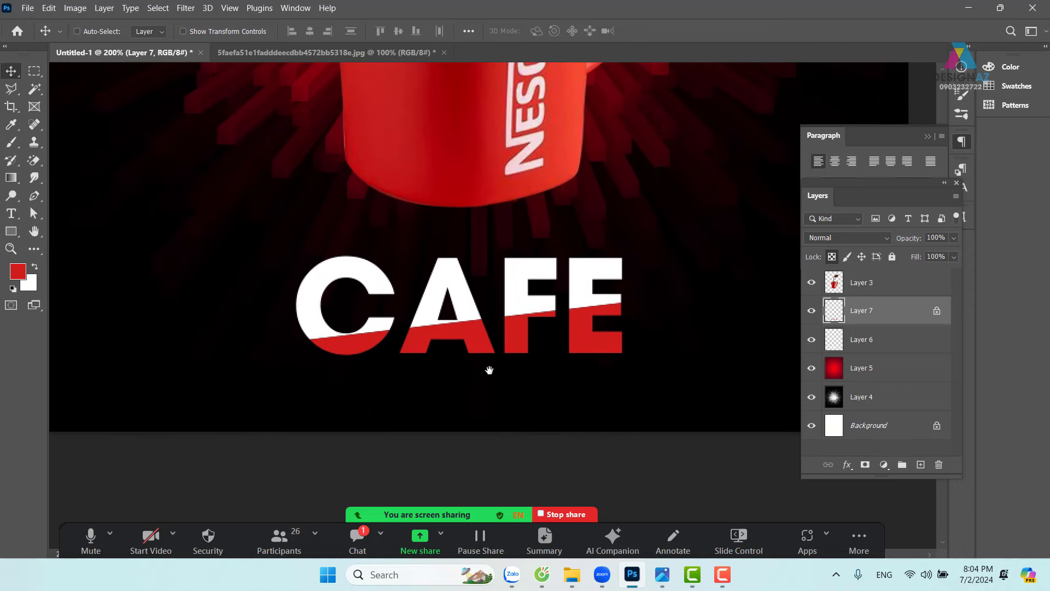
{"action": "right_click", "coordinate": [517, 304]}
{"action": "left_click", "coordinate": [532, 312]}
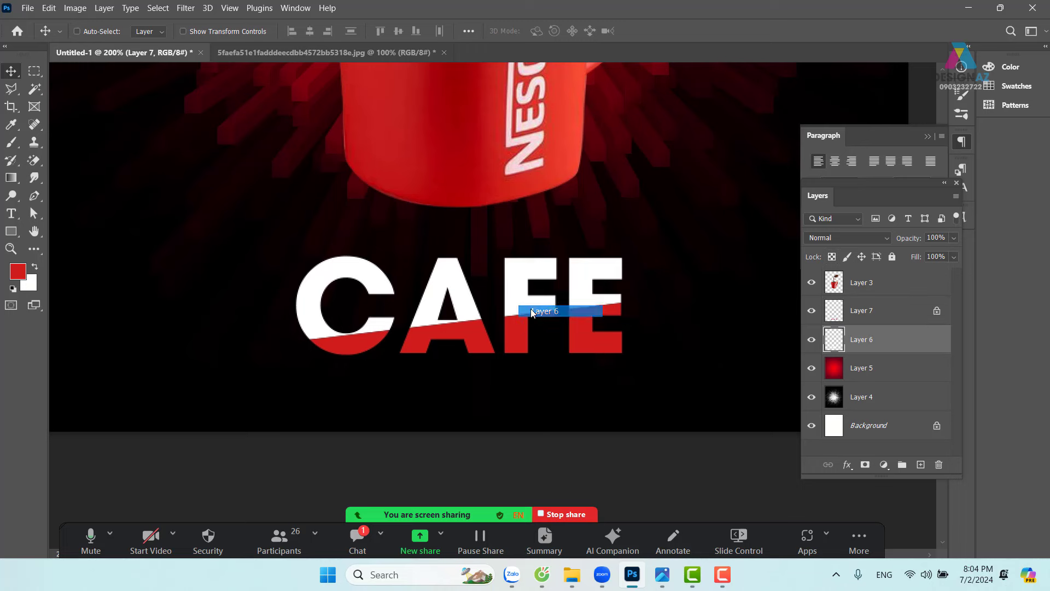
Draw a thin elliptical selection above CAFE and feather it by 5 px.
{"action": "right_click", "coordinate": [37, 74]}
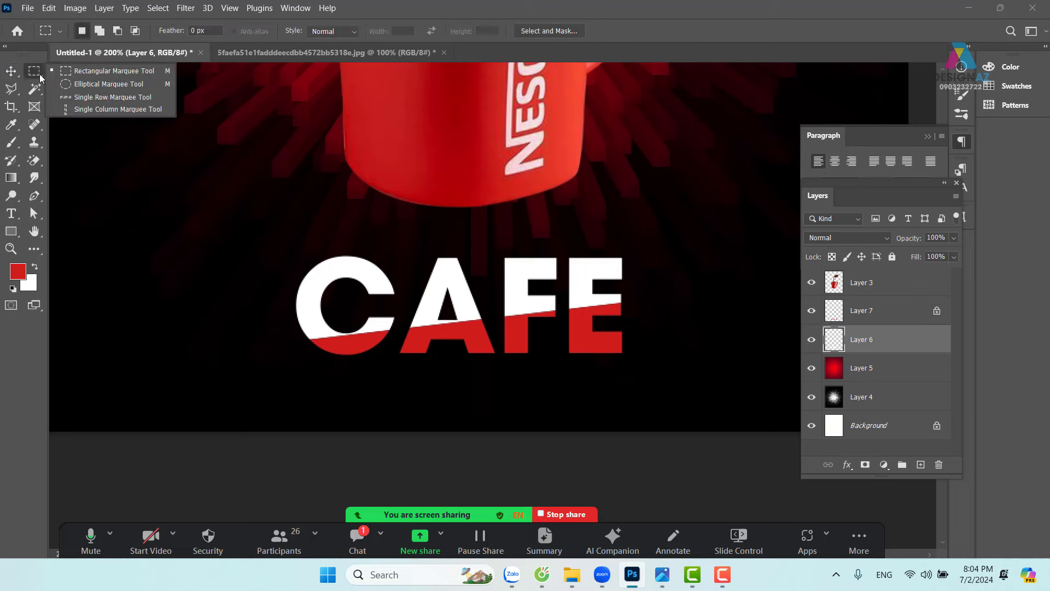
{"action": "left_click", "coordinate": [71, 85]}
{"action": "left_click_drag", "start_coordinate": [188, 214], "coordinate": [599, 234]}
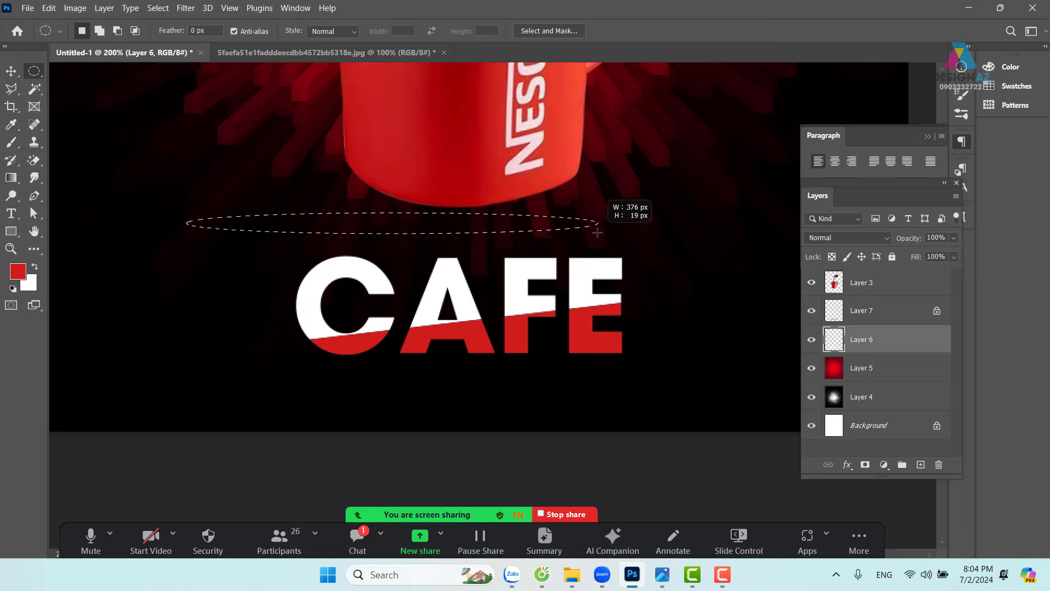
{"action": "mouse_move", "coordinate": [472, 231]}
{"action": "left_mouse_down"}
{"action": "mouse_move", "coordinate": [481, 204]}
{"action": "mouse_move", "coordinate": [517, 232]}
{"action": "left_mouse_up"}
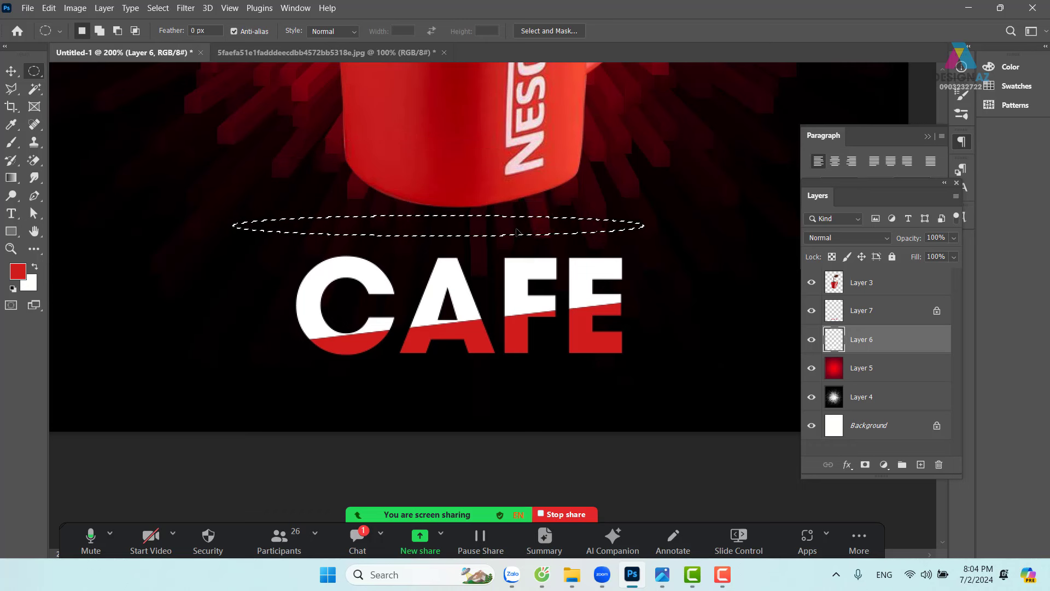
{"action": "key", "text": "shift"}
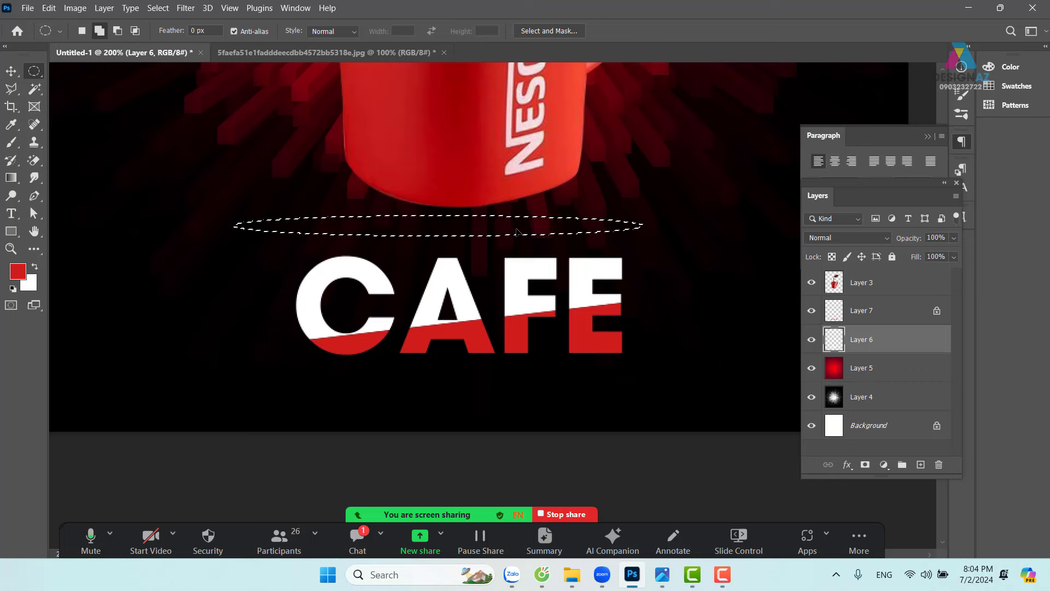
{"action": "key", "text": "shift+F6"}
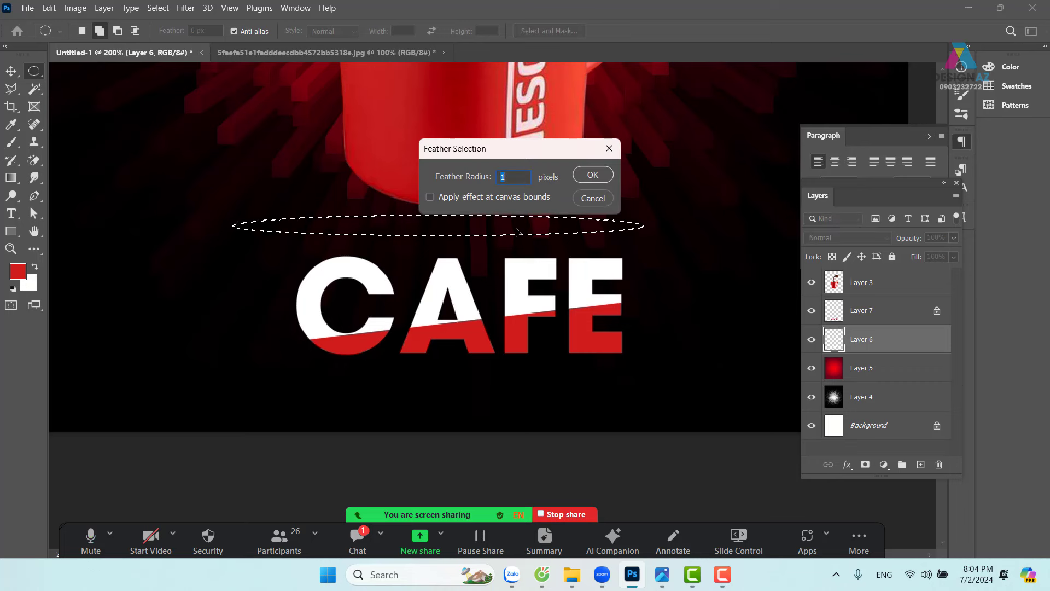
{"action": "type", "text": "10"}
{"action": "key", "text": "Return"}
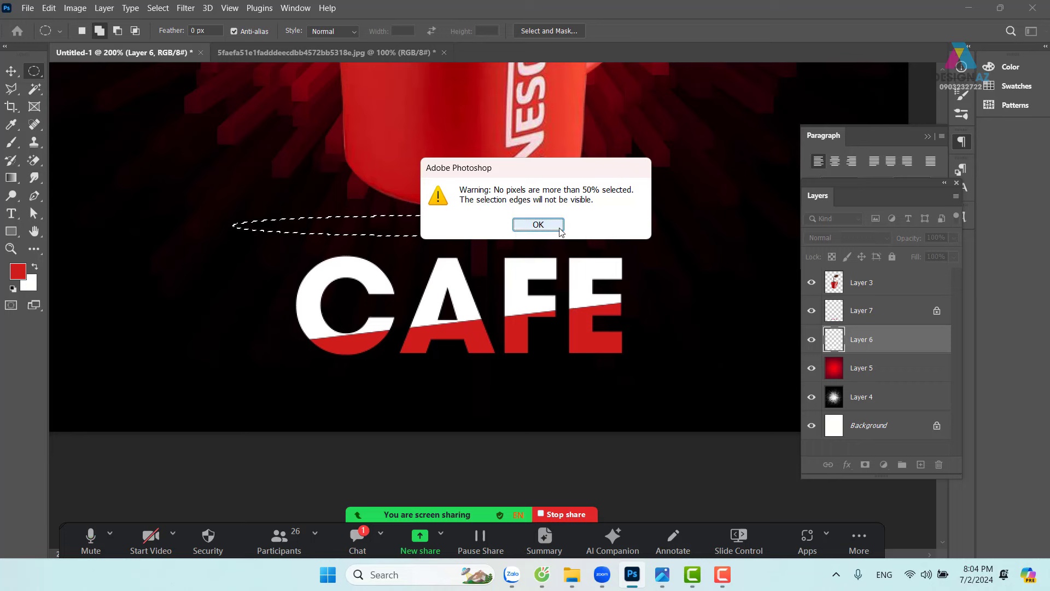
{"action": "left_click", "coordinate": [559, 229]}
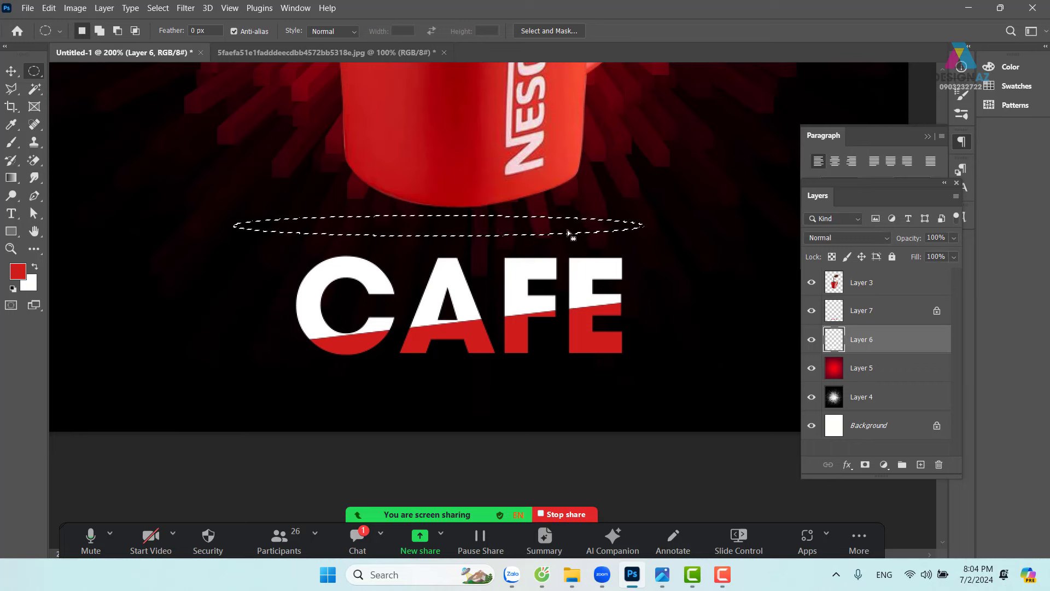
{"action": "key", "text": "shift+F6"}
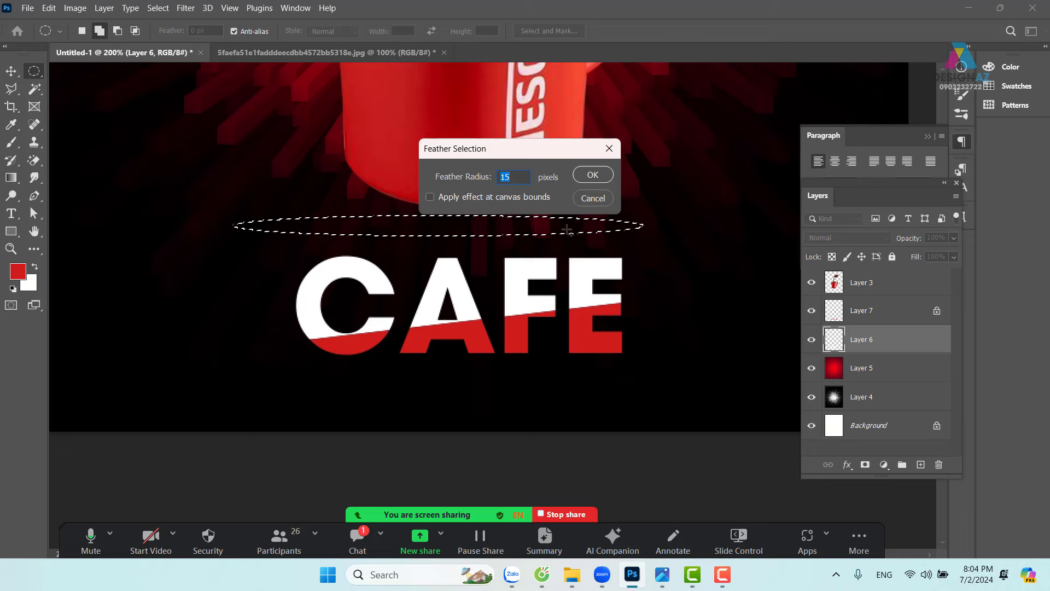
{"action": "type", "text": "5"}
{"action": "key", "text": "Return"}
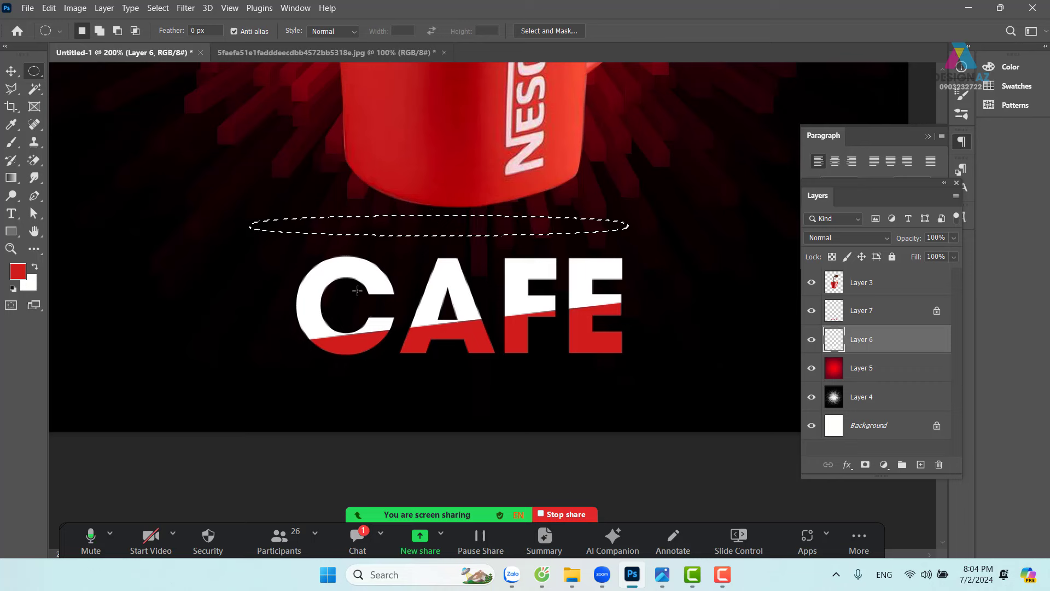
Set the foreground colour to #000000, keep the oval selection, and add a new empty layer.
{"action": "left_click", "coordinate": [18, 271]}
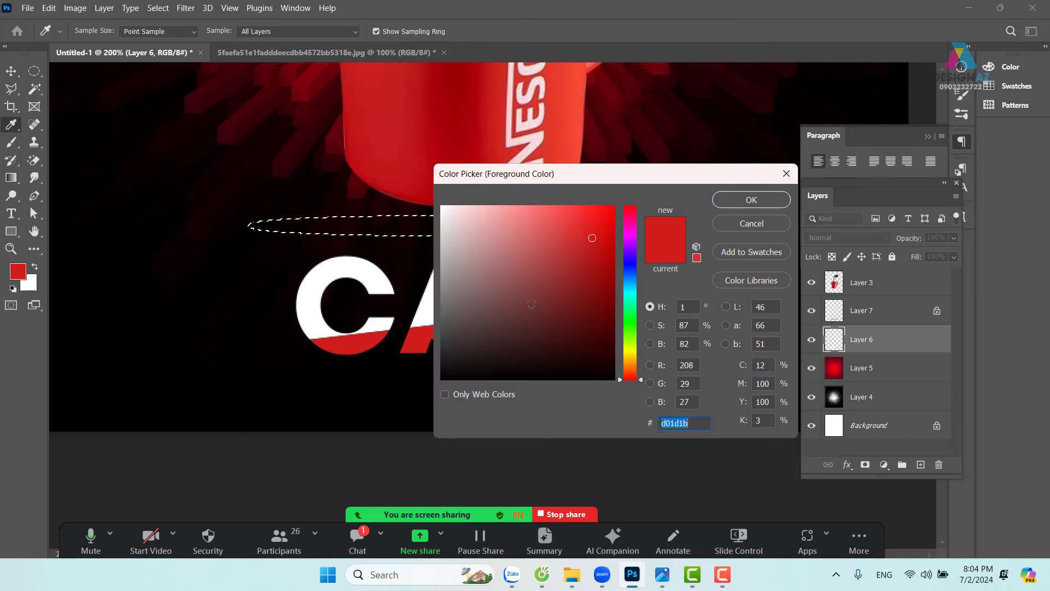
{"action": "type", "text": "000000"}
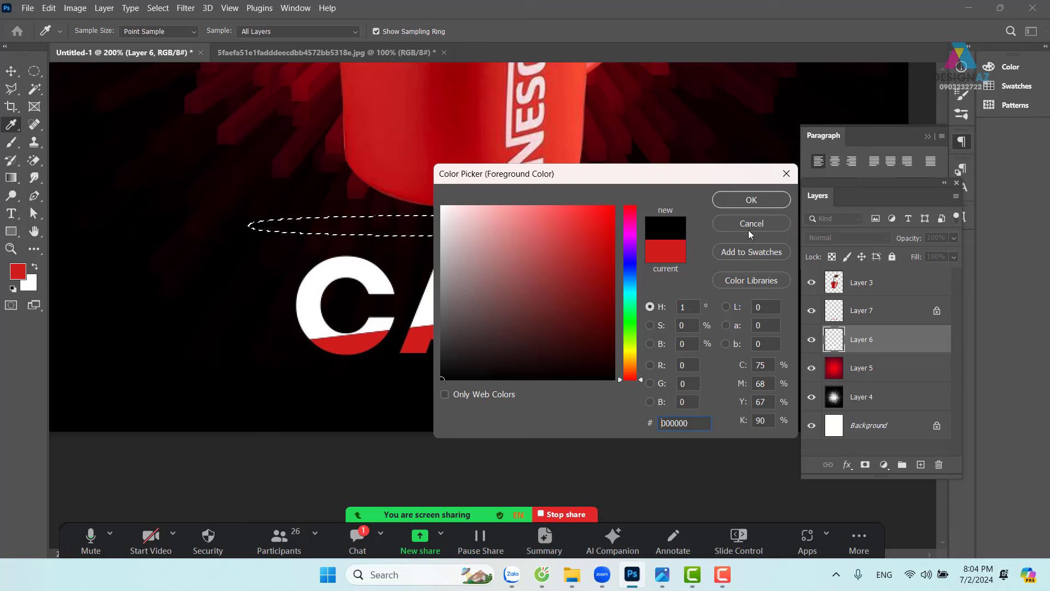
{"action": "left_click", "coordinate": [748, 200]}
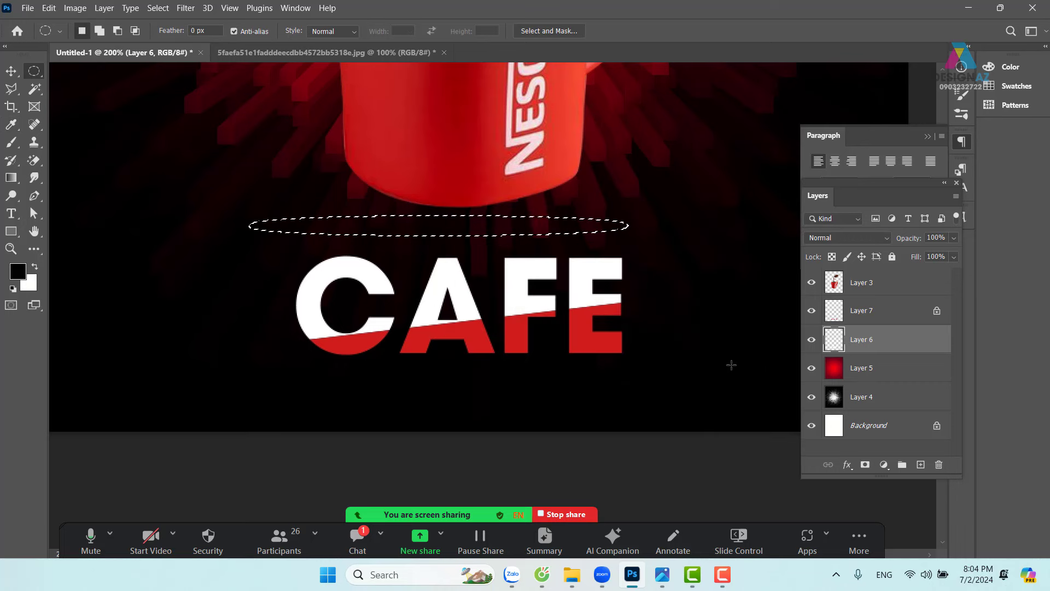
{"action": "key", "text": "alt"}
{"action": "key", "text": "v"}
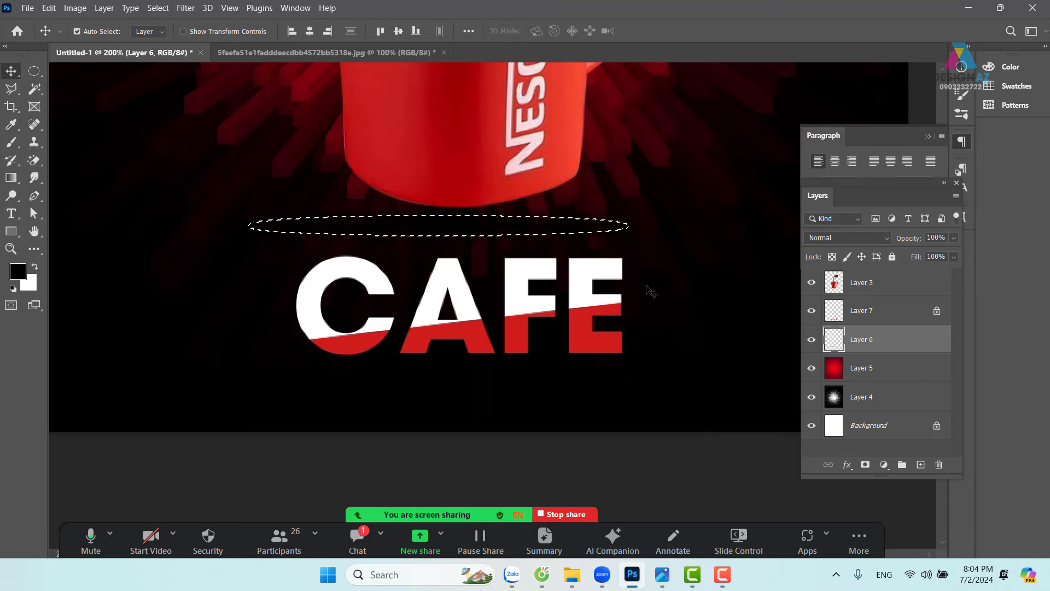
{"action": "key", "text": "ctrl+d"}
{"action": "left_click_drag", "start_coordinate": [534, 230], "coordinate": [533, 129]}
{"action": "key", "text": "ctrl+z"}
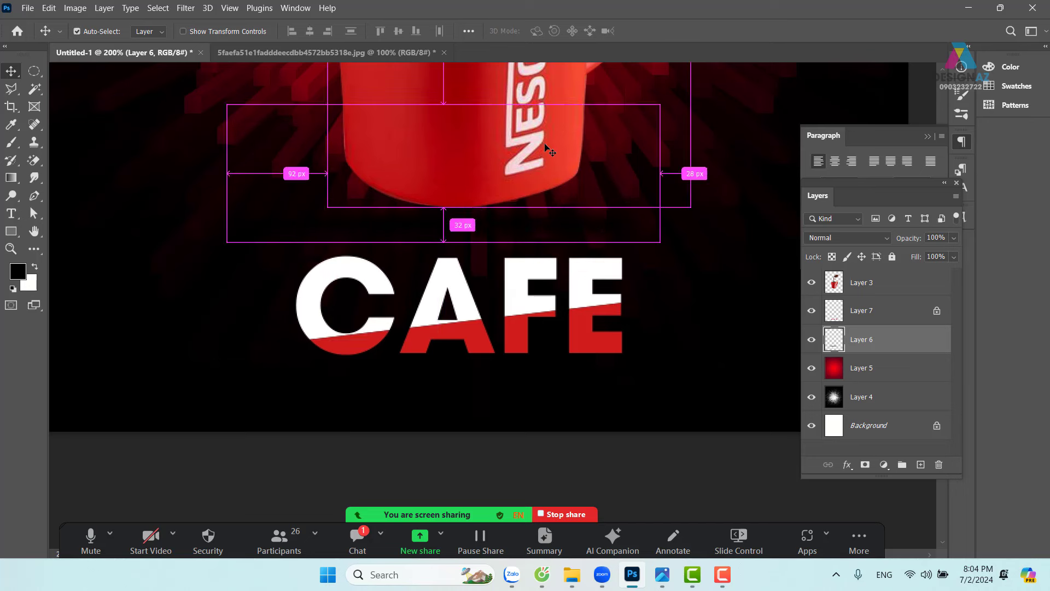
{"action": "key", "text": "ctrl+z"}
{"action": "key", "text": "ctrl"}
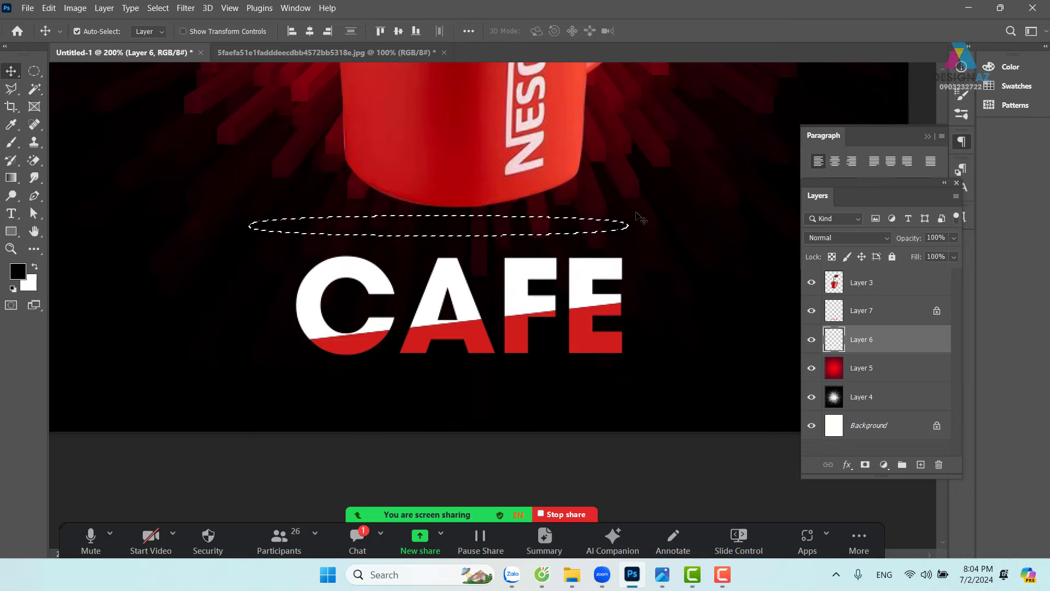
{"action": "left_click", "coordinate": [921, 466]}
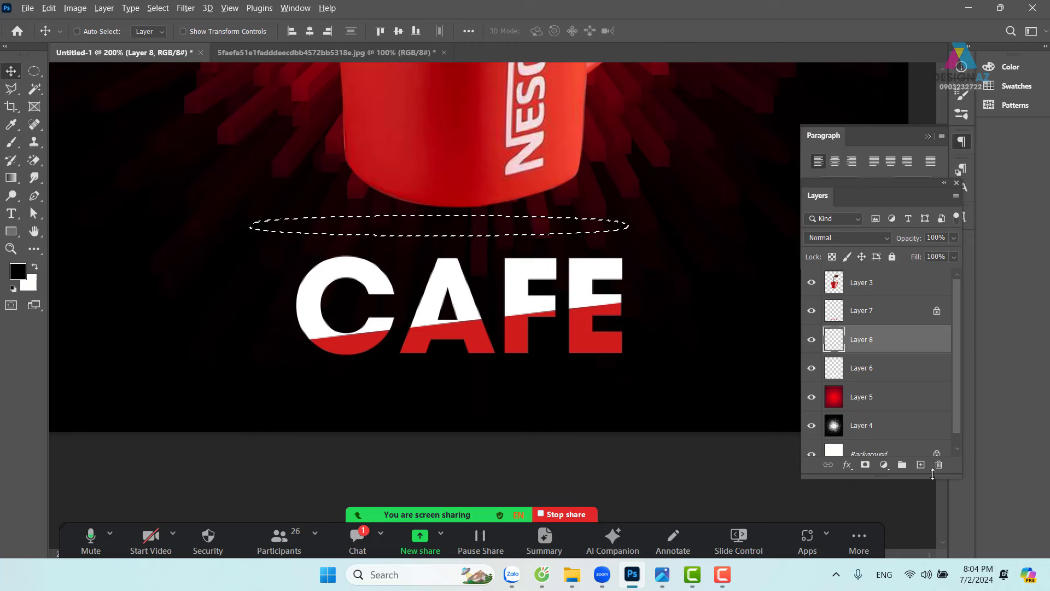
Fill the feathered oval black on a top layer and delete its lower half.
{"action": "key", "text": "ctrl+d"}
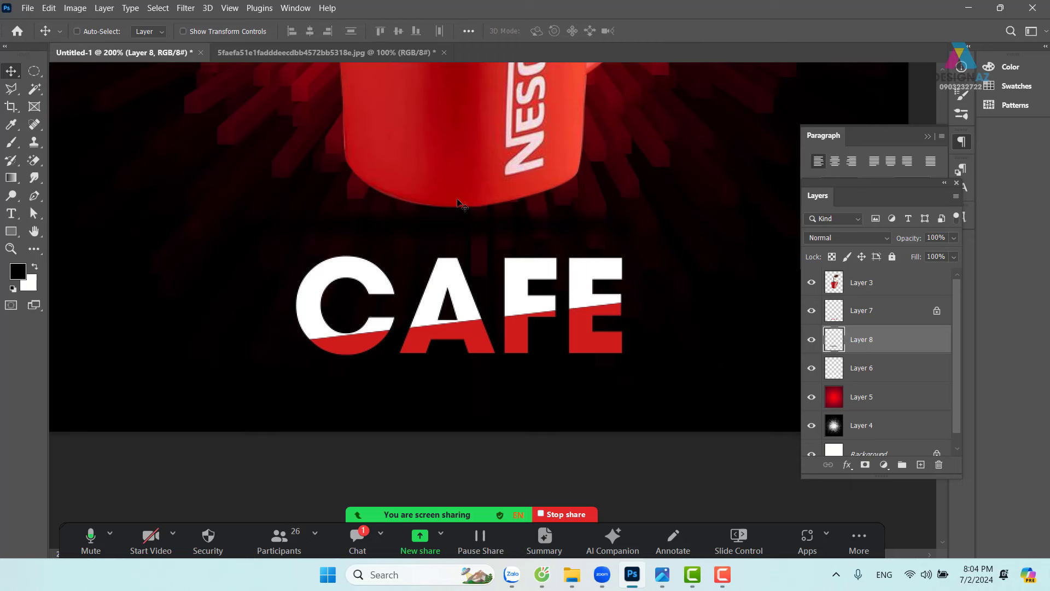
{"action": "key", "text": "ctrl+shift+bracketright"}
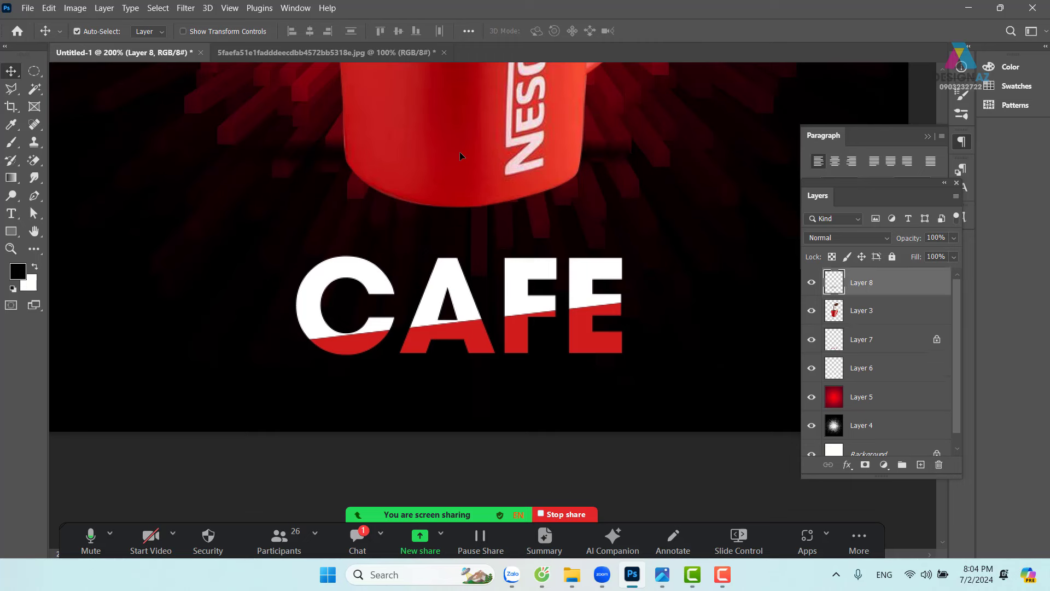
{"action": "key", "text": "shift+Up"}
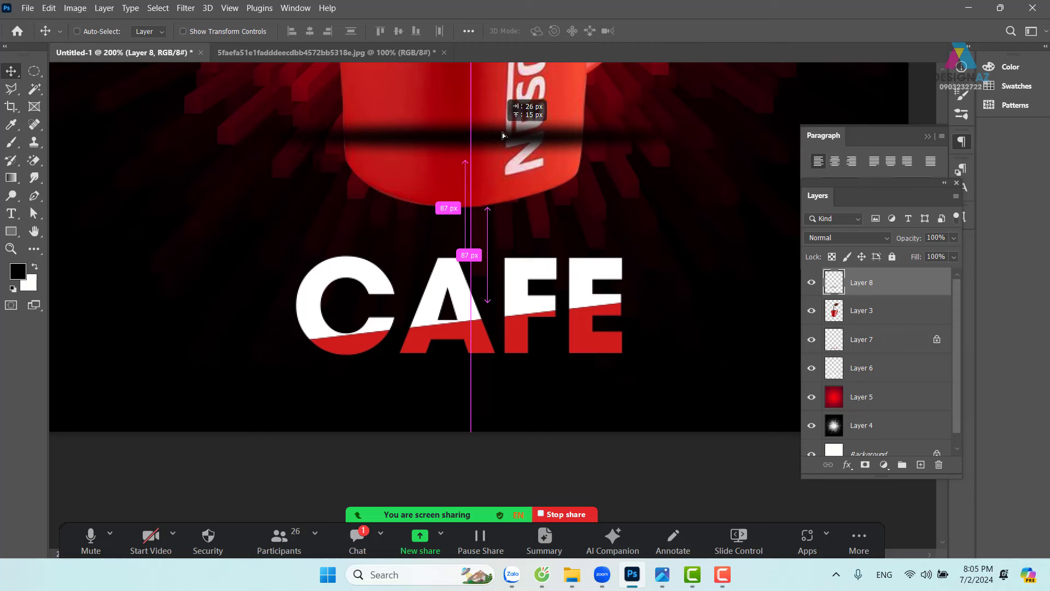
{"action": "key", "text": "shift+Up"}
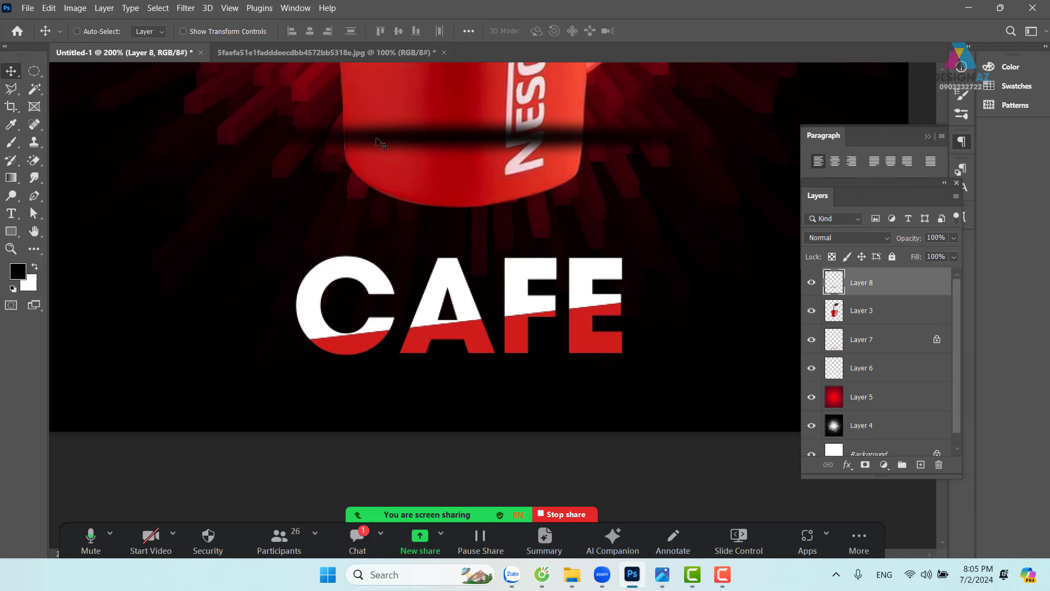
{"action": "left_click", "coordinate": [34, 71]}
{"action": "right_click", "coordinate": [34, 72]}
{"action": "left_click", "coordinate": [62, 73]}
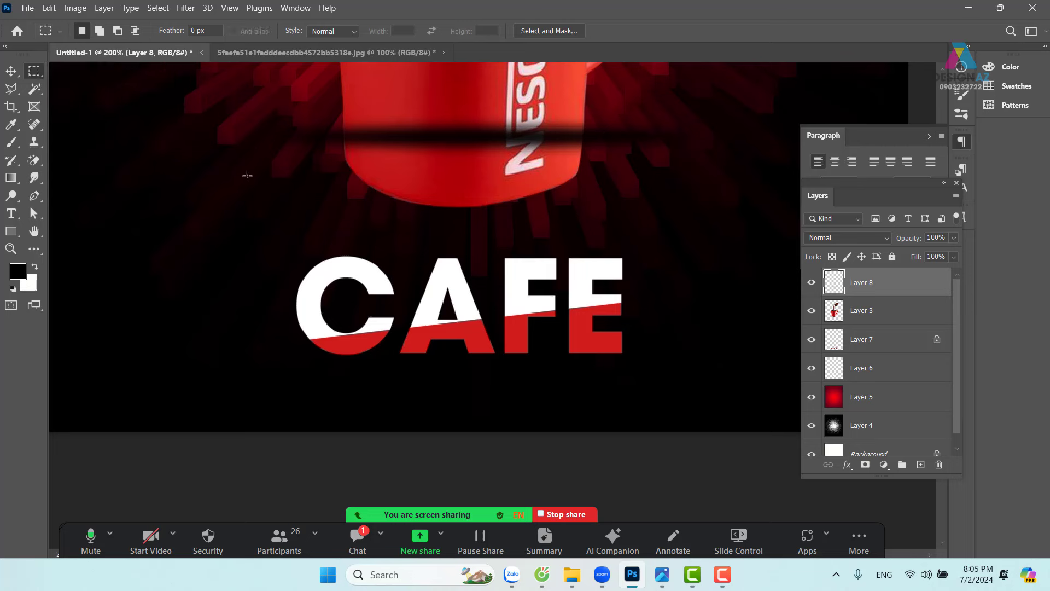
{"action": "left_click_drag", "start_coordinate": [180, 187], "coordinate": [768, 136]}
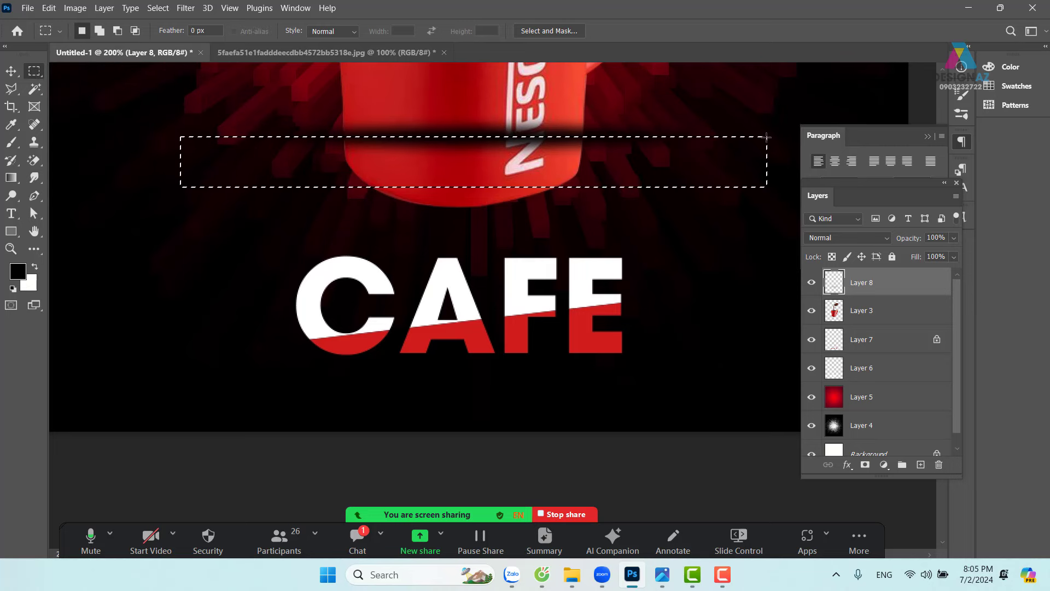
{"action": "key", "text": "Delete"}
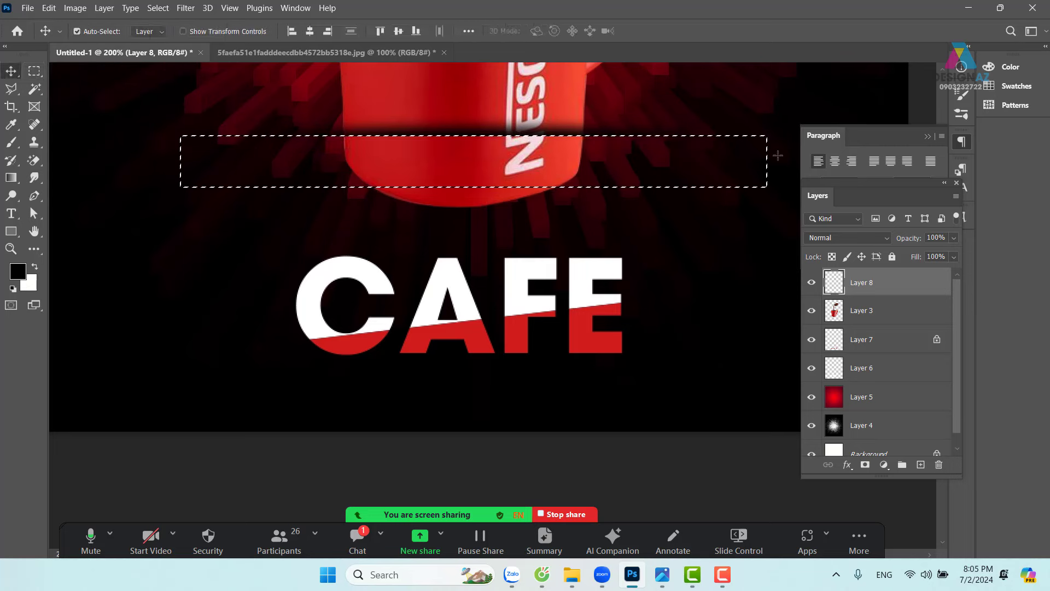
{"action": "key", "text": "ctrl+d"}
Move the dark band down over CAFE and rotate it about -6.4° to match the split.
{"action": "key", "text": "v"}
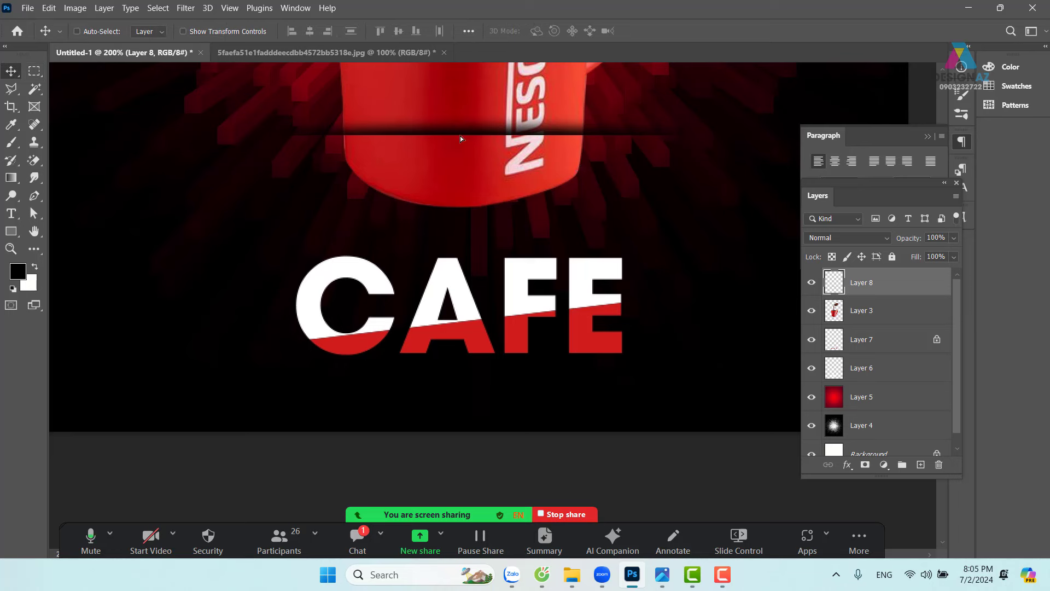
{"action": "left_click_drag", "start_coordinate": [461, 139], "coordinate": [445, 161]}
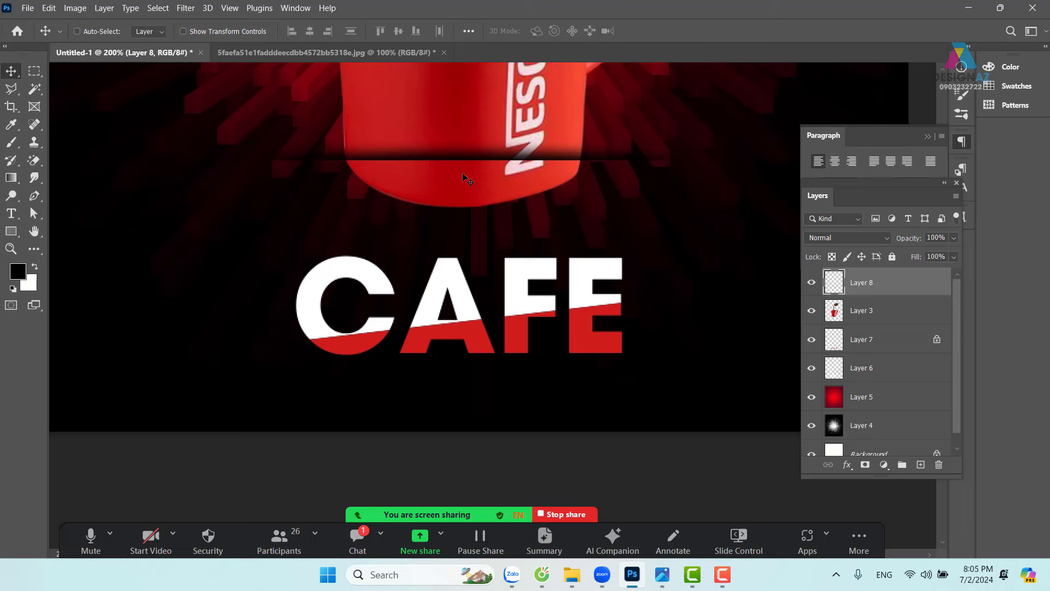
{"action": "left_click_drag", "start_coordinate": [444, 163], "coordinate": [444, 333]}
{"action": "key", "text": "ctrl"}
{"action": "key", "text": "ctrl+t"}
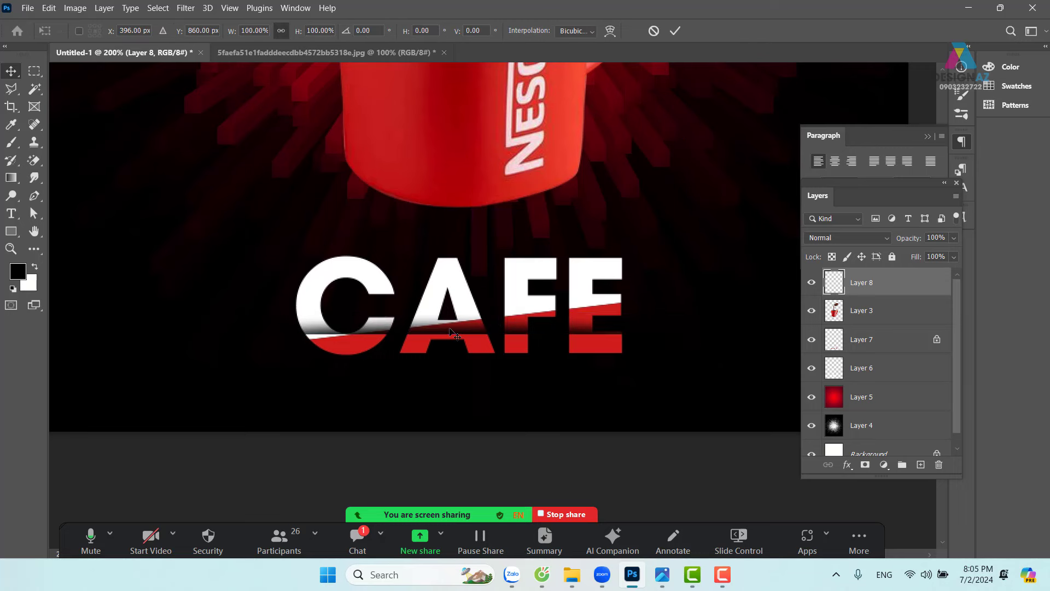
{"action": "left_click_drag", "start_coordinate": [697, 278], "coordinate": [692, 248]}
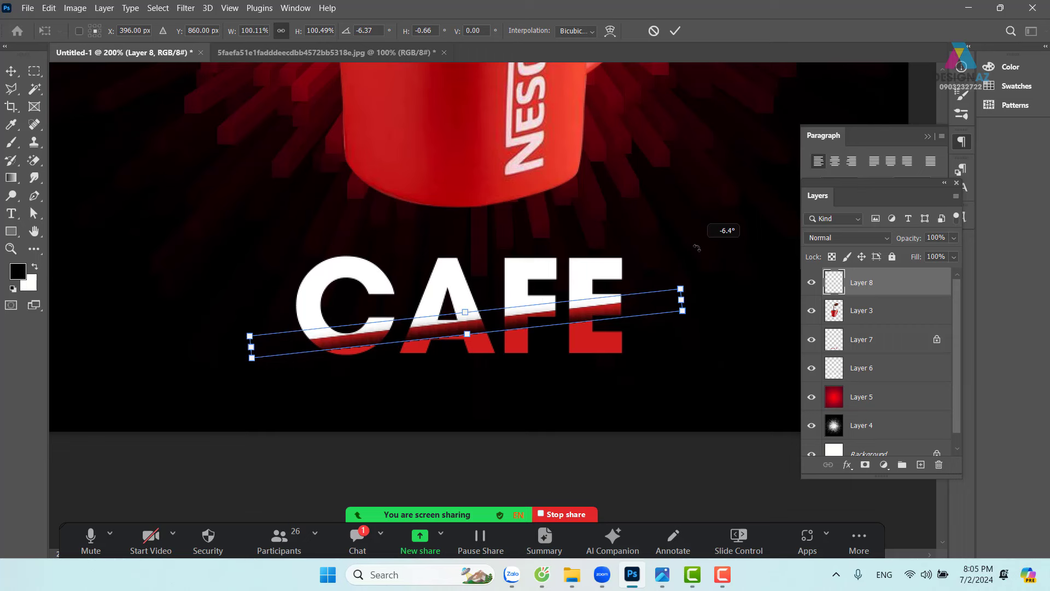
{"action": "left_click_drag", "start_coordinate": [618, 305], "coordinate": [618, 298]}
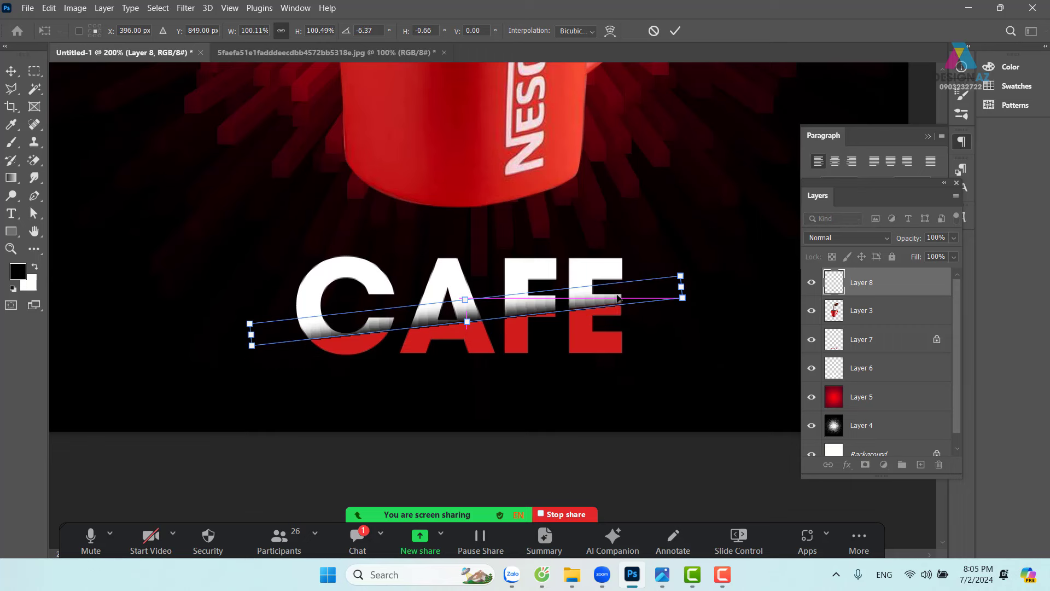
{"action": "key", "text": "Return"}
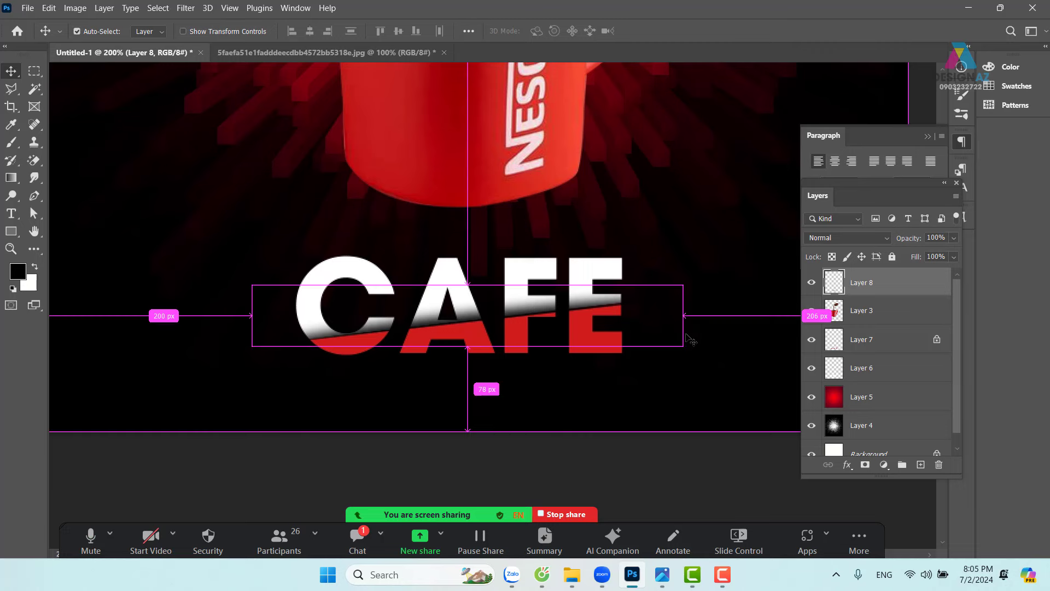
{"action": "key", "text": "ctrl+minus"}
{"action": "key", "text": "ctrl+minus"}
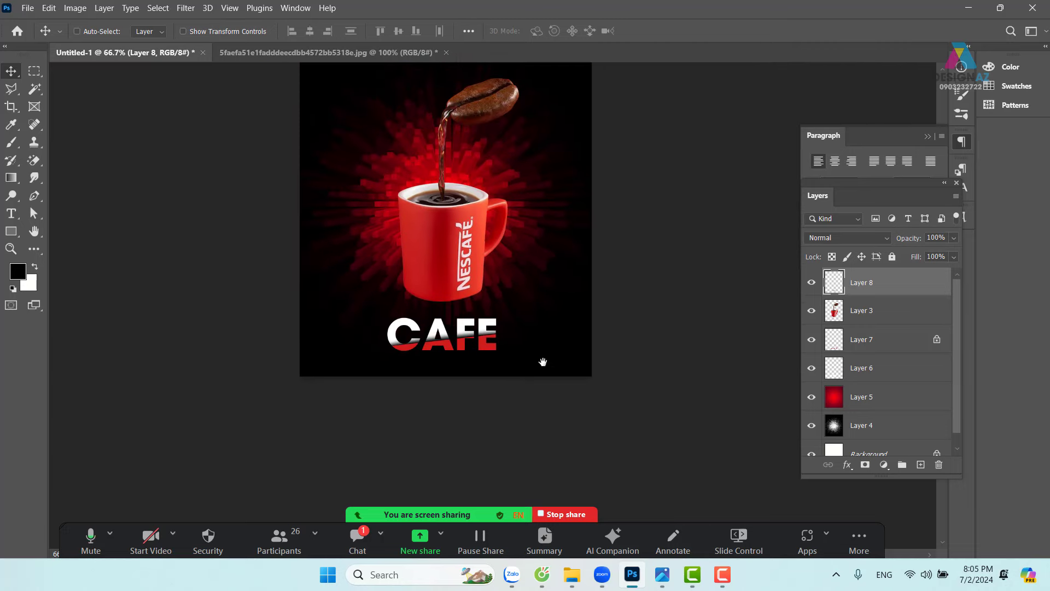
Undo the shading band and red fill layers, deselect, and recentre the view on CAFE.
{"action": "key", "text": "ctrl+plus"}
{"action": "key", "text": "ctrl+plus"}
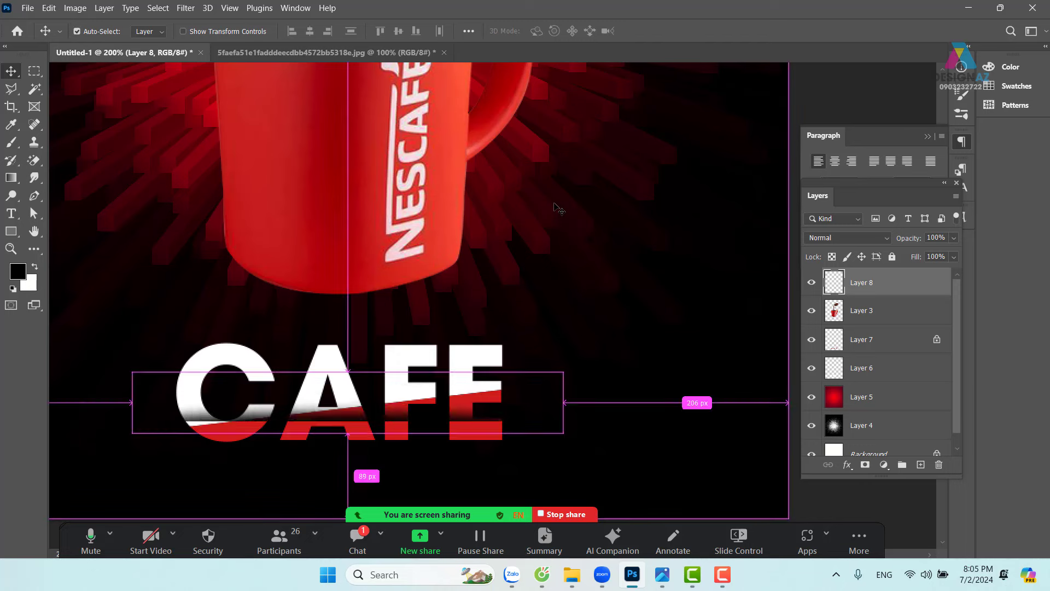
{"action": "key", "text": "ctrl+bracketleft"}
{"action": "key", "text": "ctrl+bracketleft"}
{"action": "key", "text": "ctrl+z"}
{"action": "key", "text": "ctrl+z"}
{"action": "key", "text": "ctrl+z"}
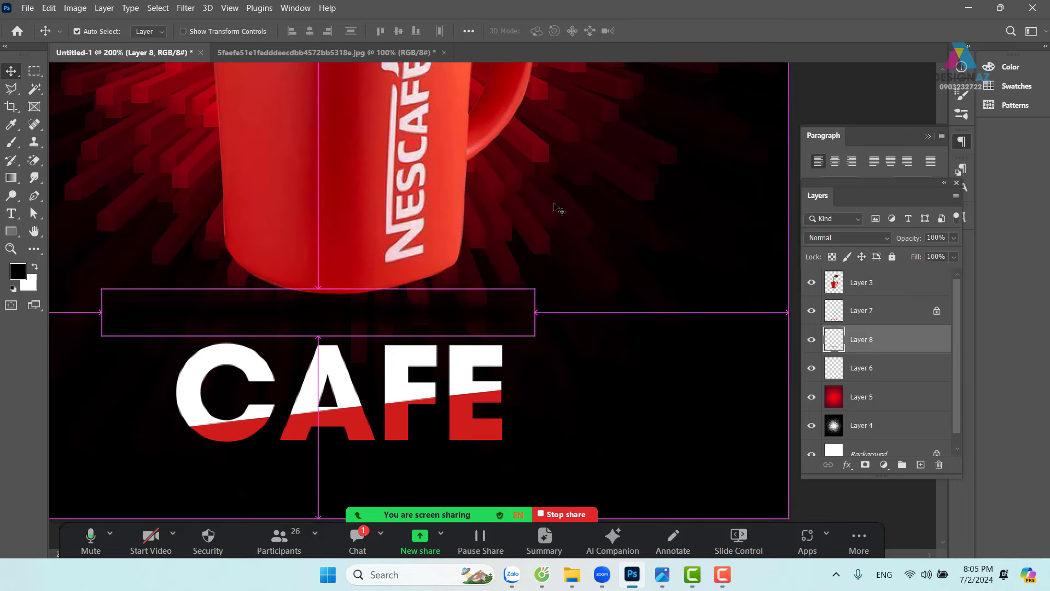
{"action": "key", "text": "ctrl+z"}
{"action": "key", "text": "ctrl+z"}
{"action": "key", "text": "ctrl+z"}
{"action": "key", "text": "ctrl+z"}
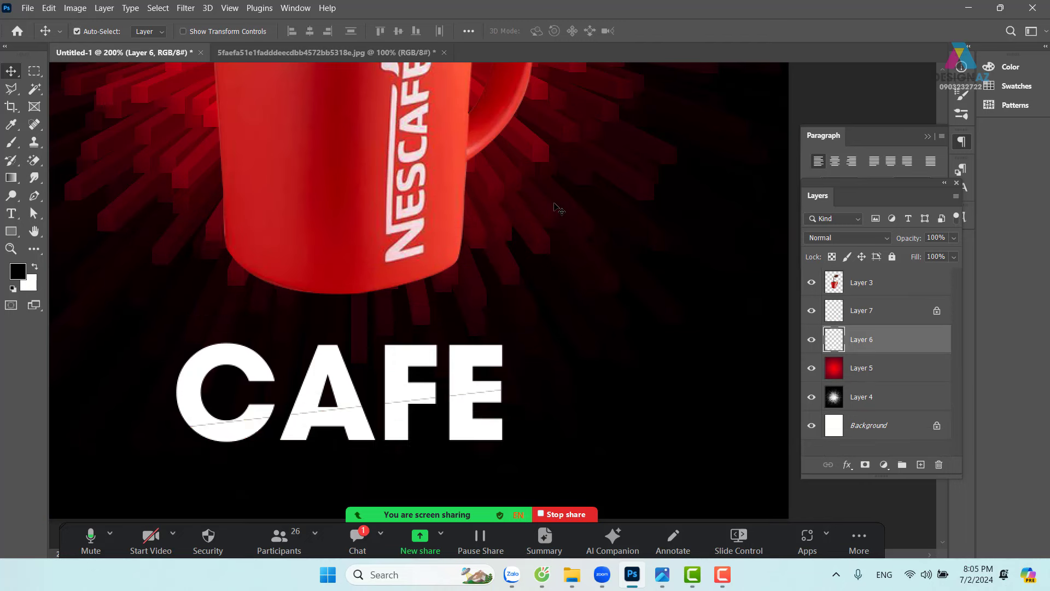
{"action": "key", "text": "ctrl+z"}
{"action": "key", "text": "ctrl+z"}
{"action": "key", "text": "ctrl+d"}
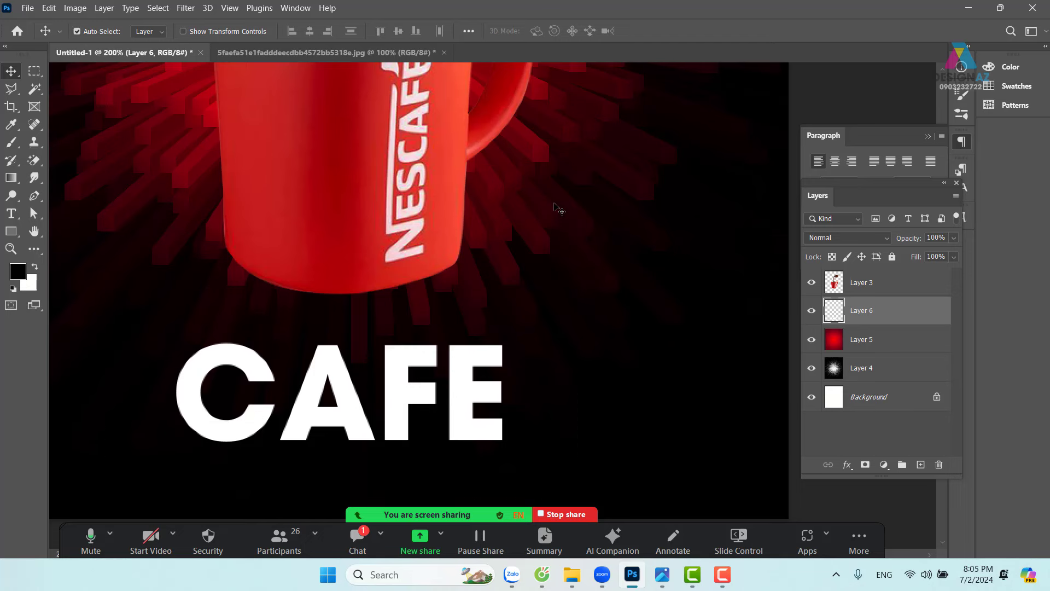
{"action": "left_click_drag", "start_coordinate": [453, 343], "coordinate": [518, 319]}
{"action": "key", "text": "ctrl+z"}
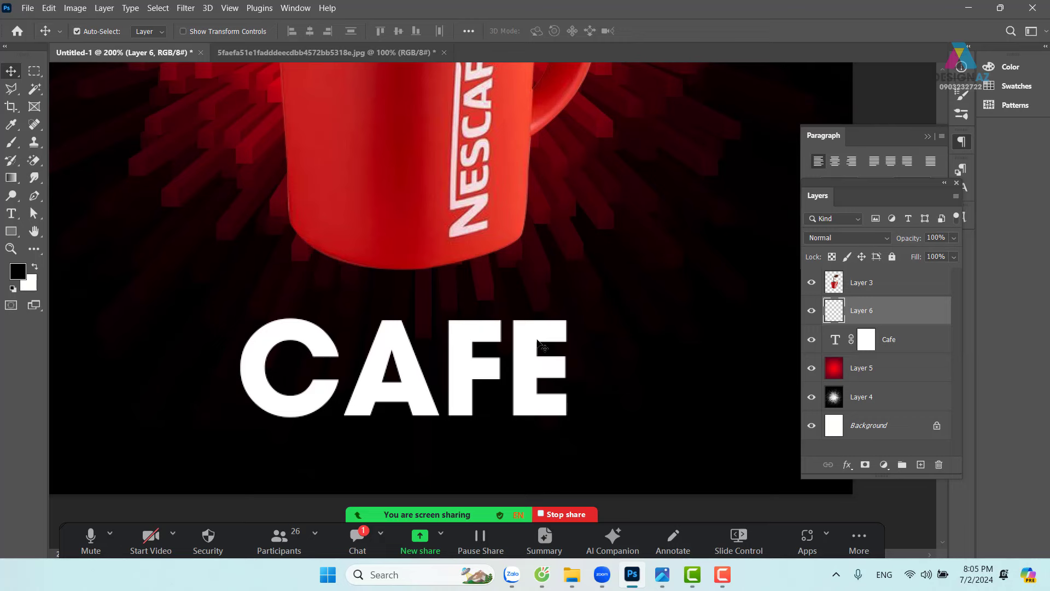
Open the cell-pattern texture 3efe43dd5a5fb1348ed42f0dd5269ef6.jpg from E:\thuvienanh\Backgroud\den trắng.
{"action": "key", "text": "ctrl+o"}
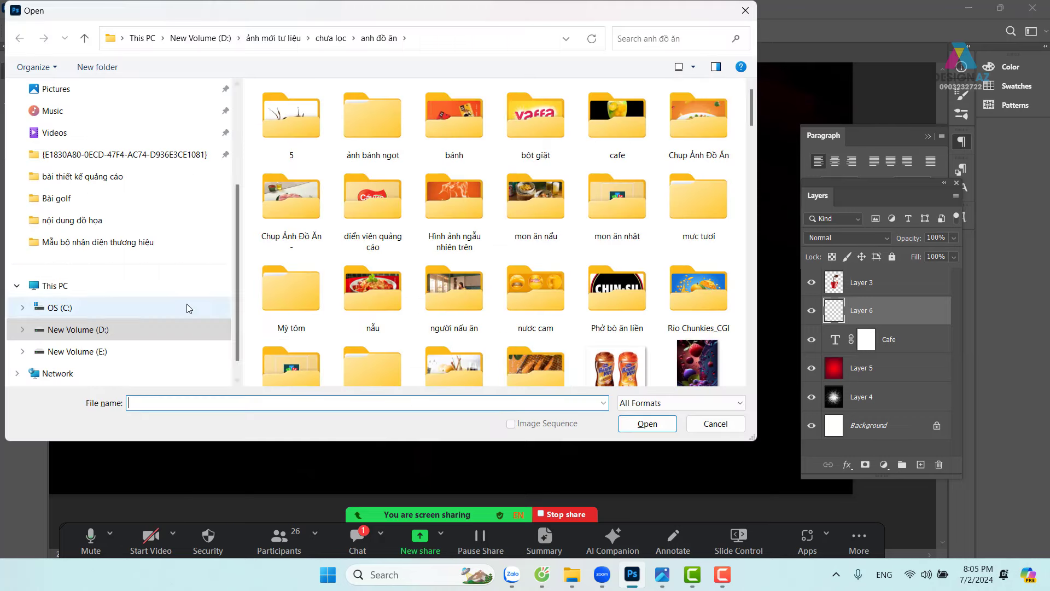
{"action": "left_click", "coordinate": [142, 352]}
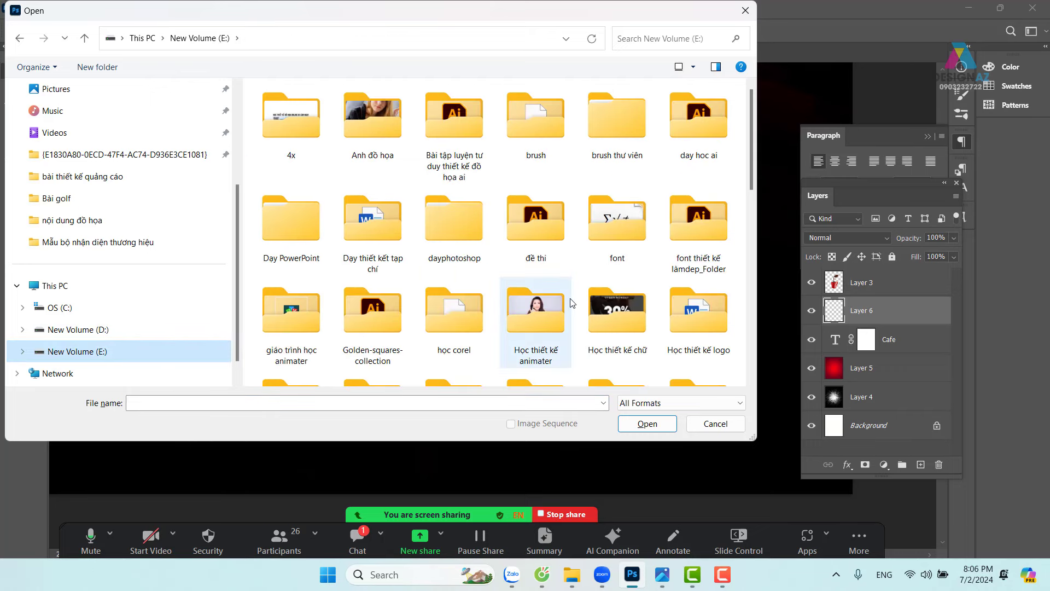
{"action": "scroll", "coordinate": [564, 303], "scroll_direction": "down", "scroll_amount": 5}
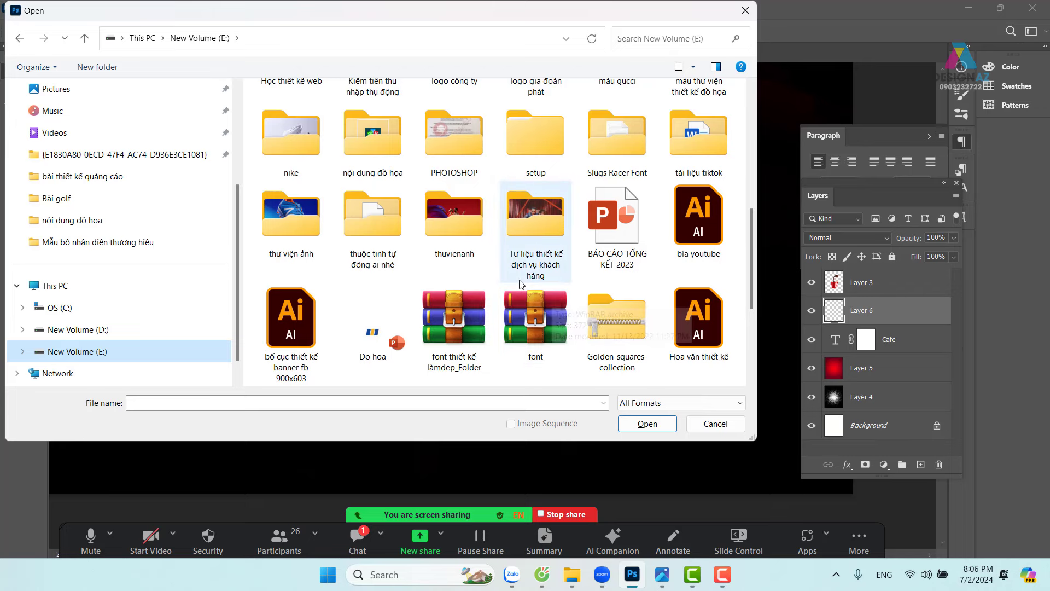
{"action": "double_click", "coordinate": [447, 216]}
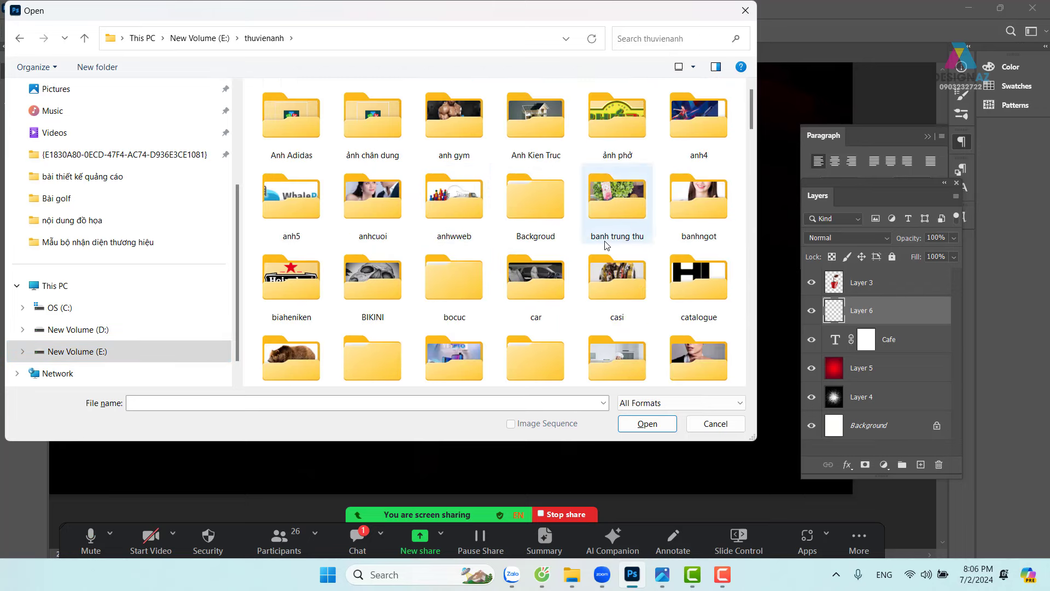
{"action": "double_click", "coordinate": [550, 199]}
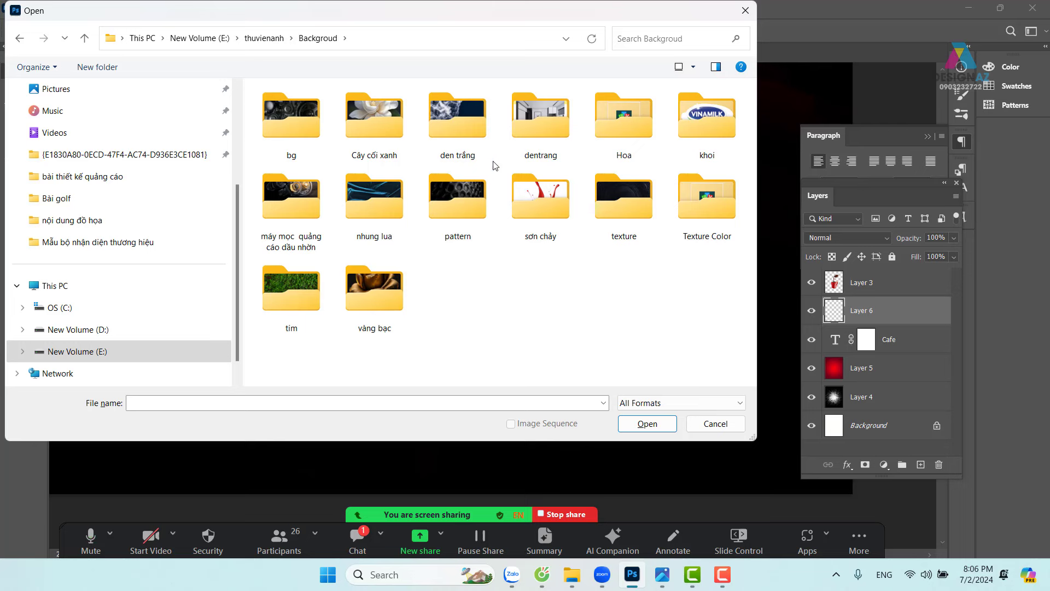
{"action": "double_click", "coordinate": [481, 143]}
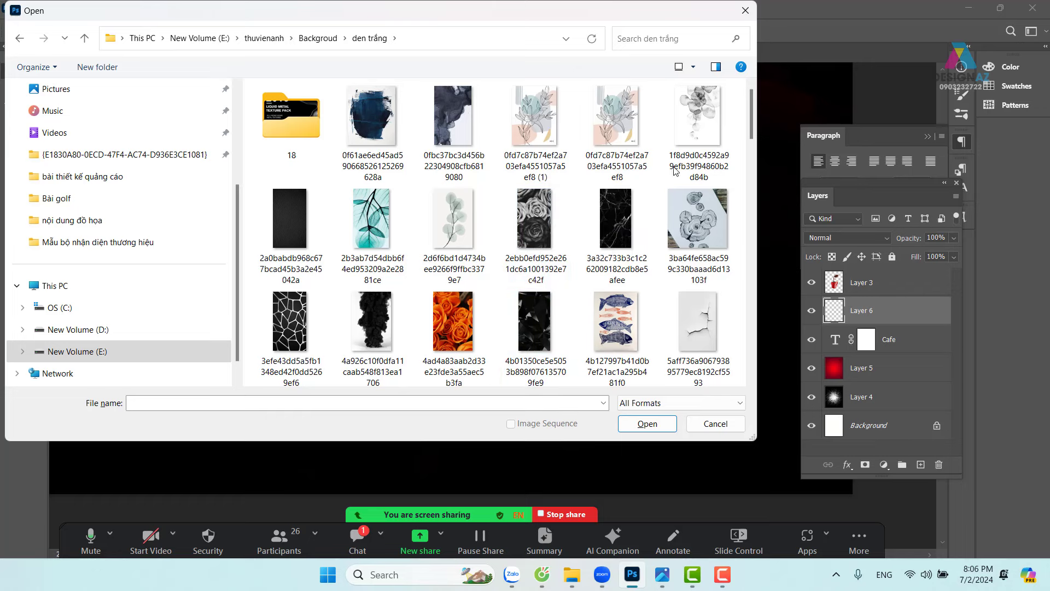
{"action": "scroll", "coordinate": [515, 221], "scroll_direction": "down", "scroll_amount": 2}
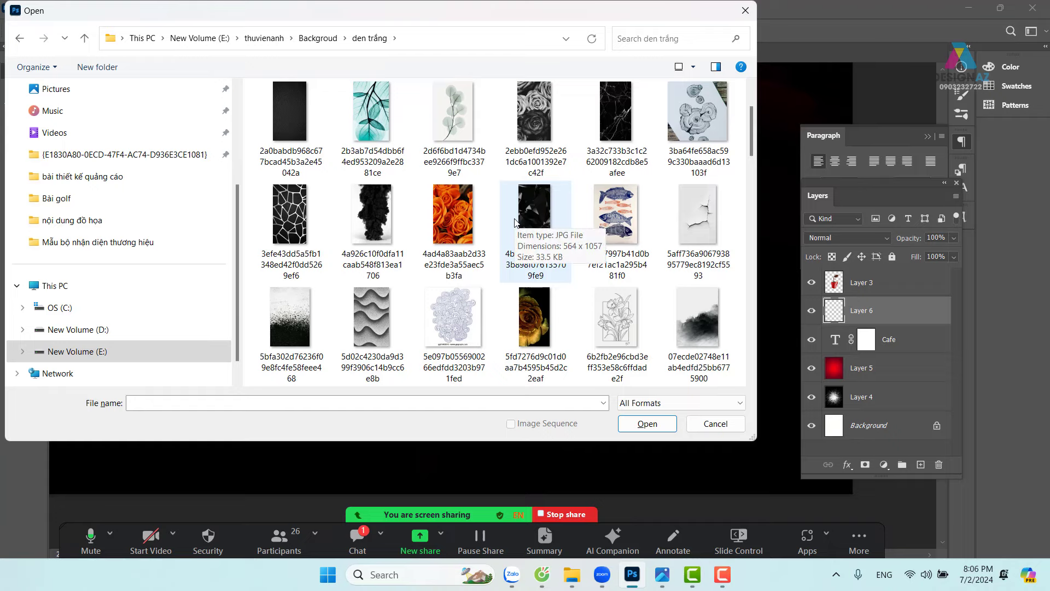
{"action": "left_click", "coordinate": [290, 224]}
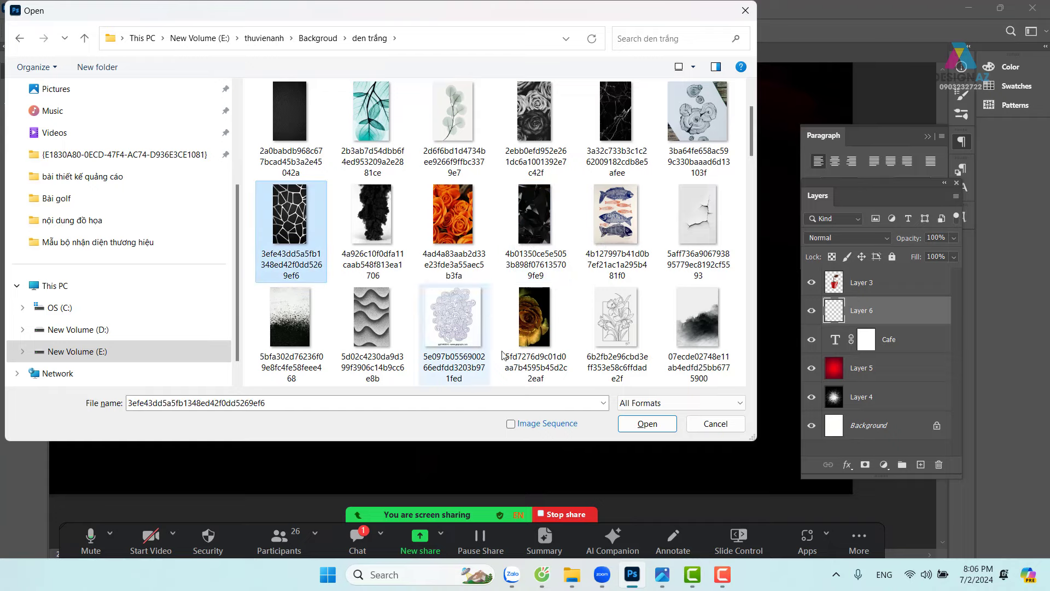
{"action": "left_click", "coordinate": [663, 422]}
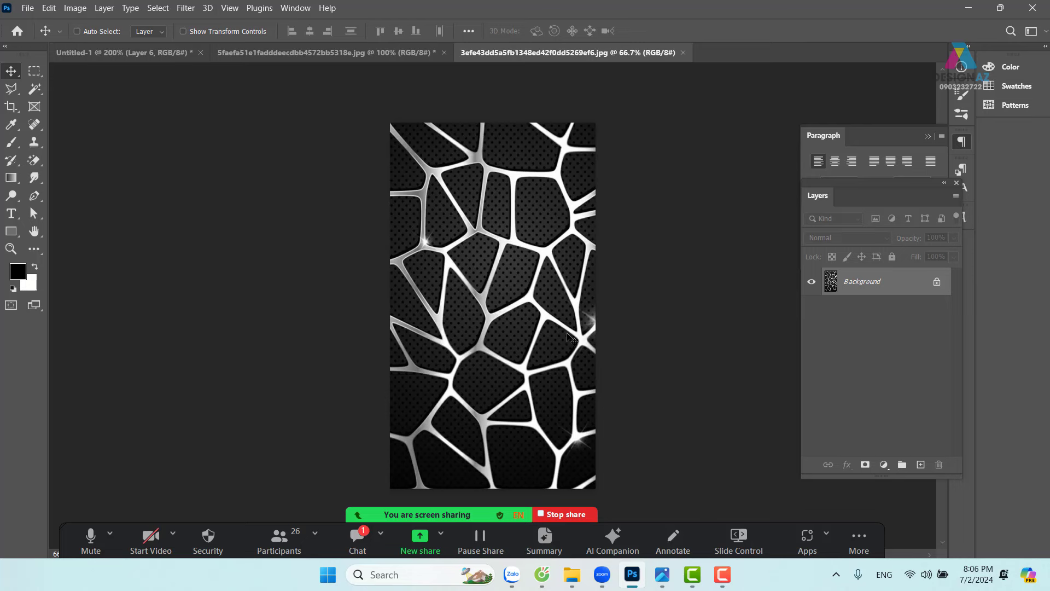
Select all of the texture image and close the coffee photo without saving.
{"action": "key", "text": "ctrl+a"}
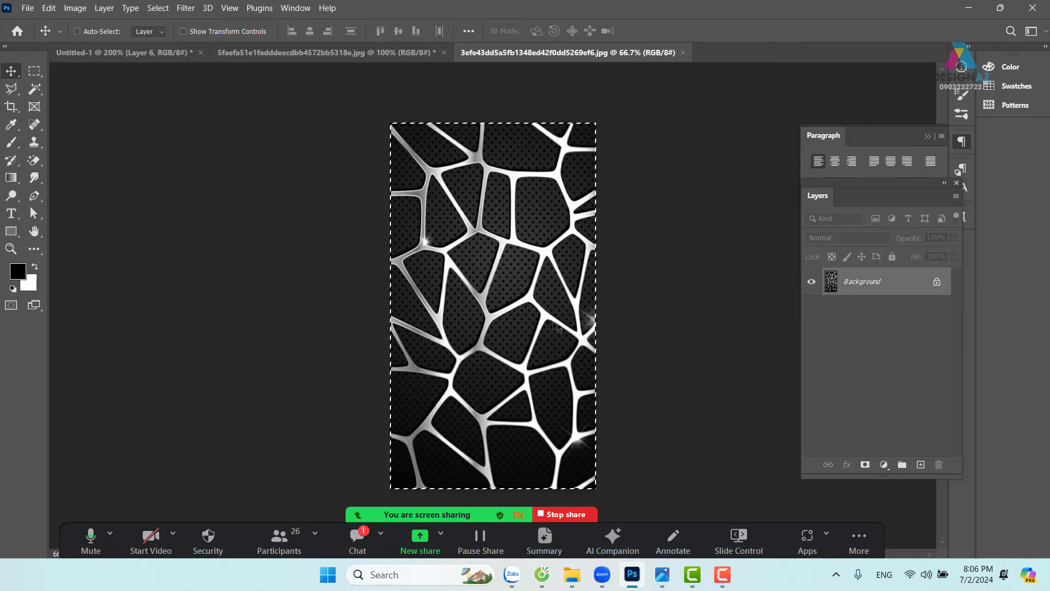
{"action": "left_click", "coordinate": [304, 53]}
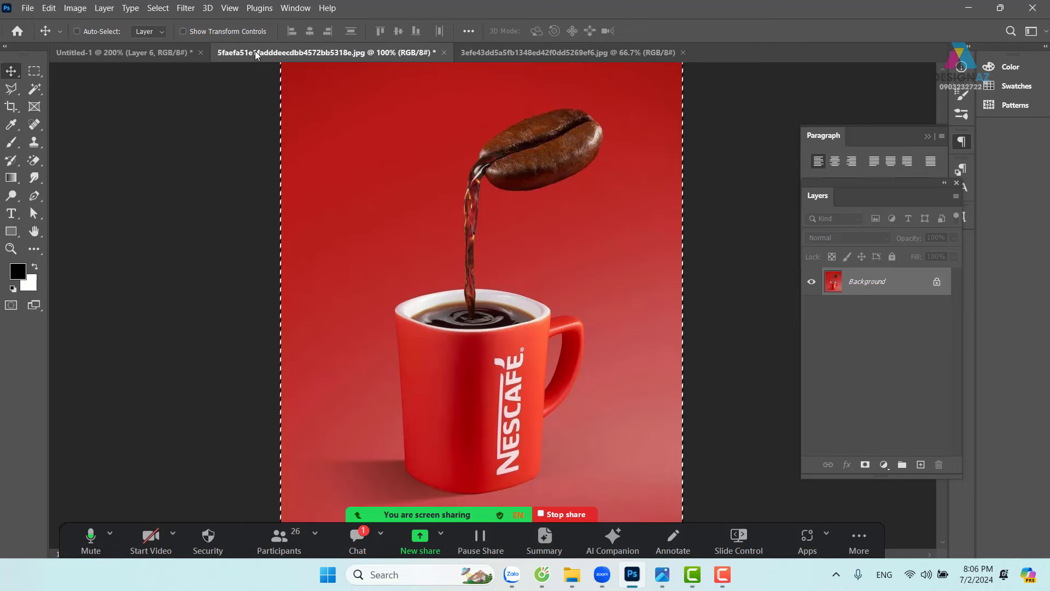
{"action": "left_click", "coordinate": [443, 52]}
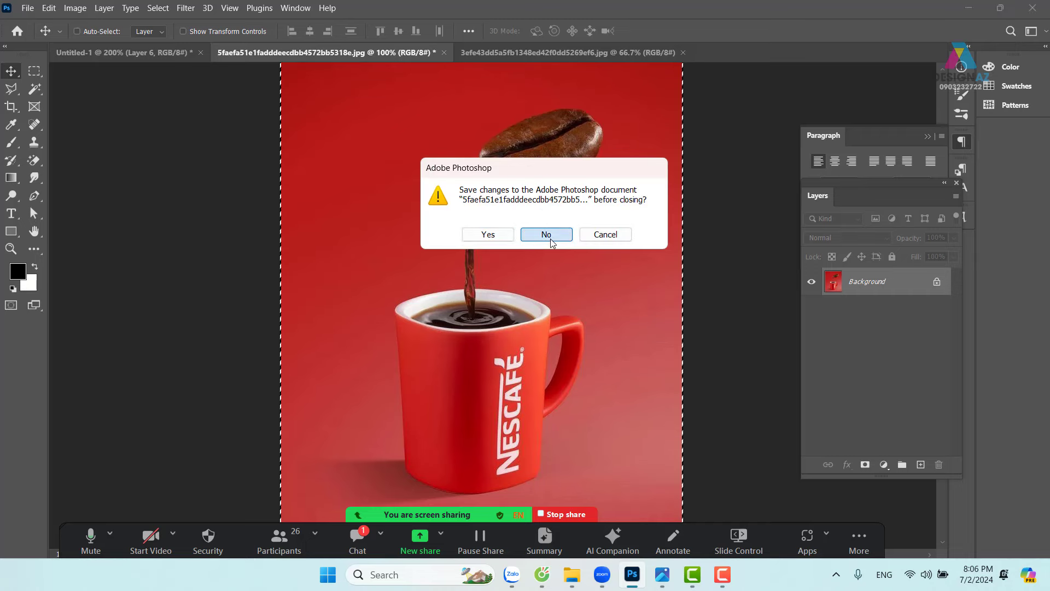
{"action": "left_click", "coordinate": [544, 232]}
{"action": "left_click", "coordinate": [143, 54]}
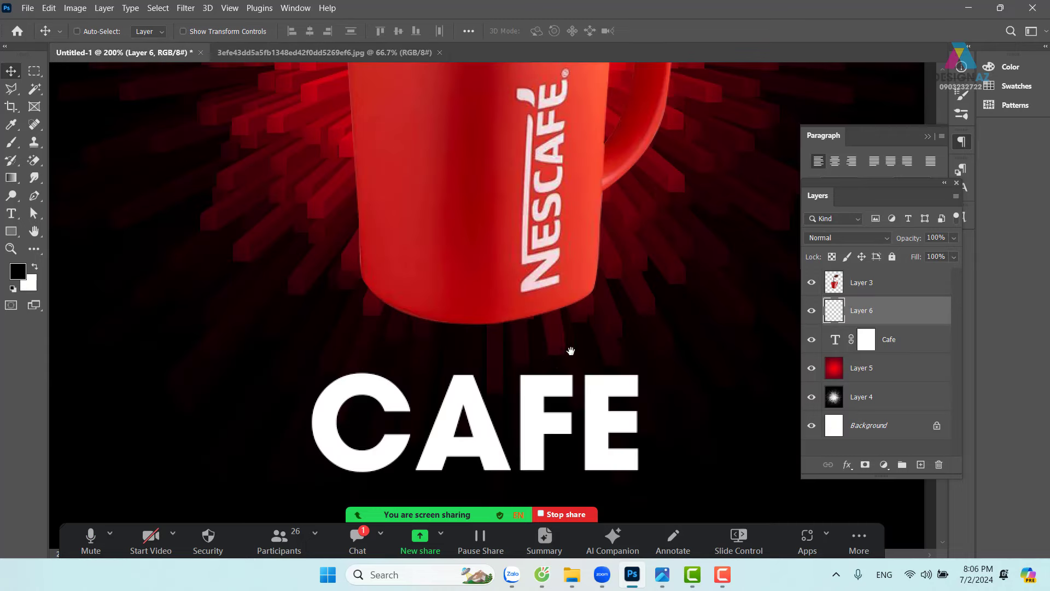
Set the texture layer in the poster to the Soft Light blend mode.
{"action": "scroll", "coordinate": [569, 328], "scroll_direction": "down", "scroll_amount": 3}
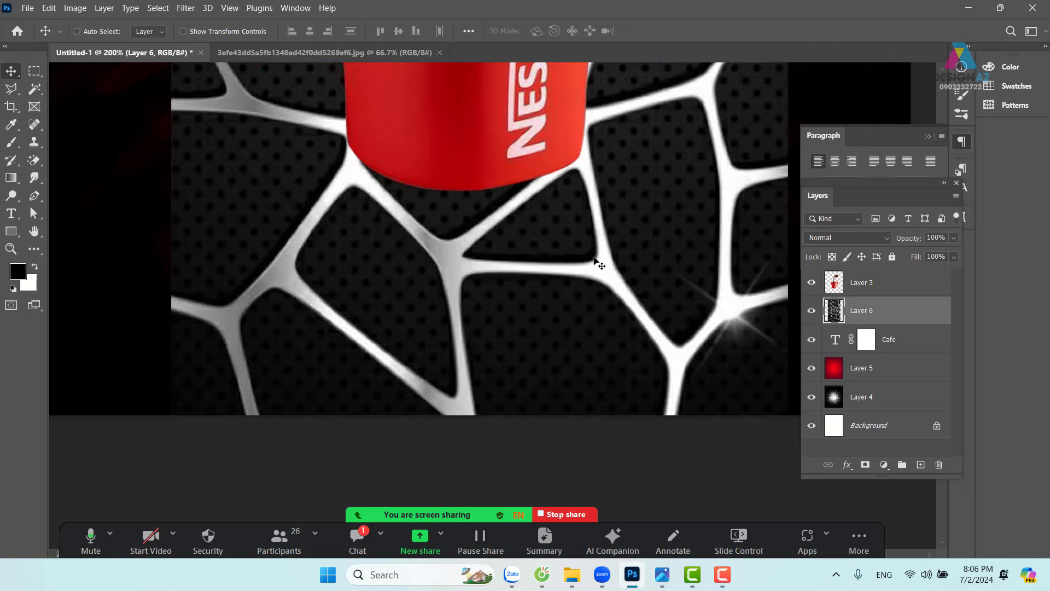
{"action": "key", "text": "ctrl+minus"}
{"action": "key", "text": "ctrl+minus"}
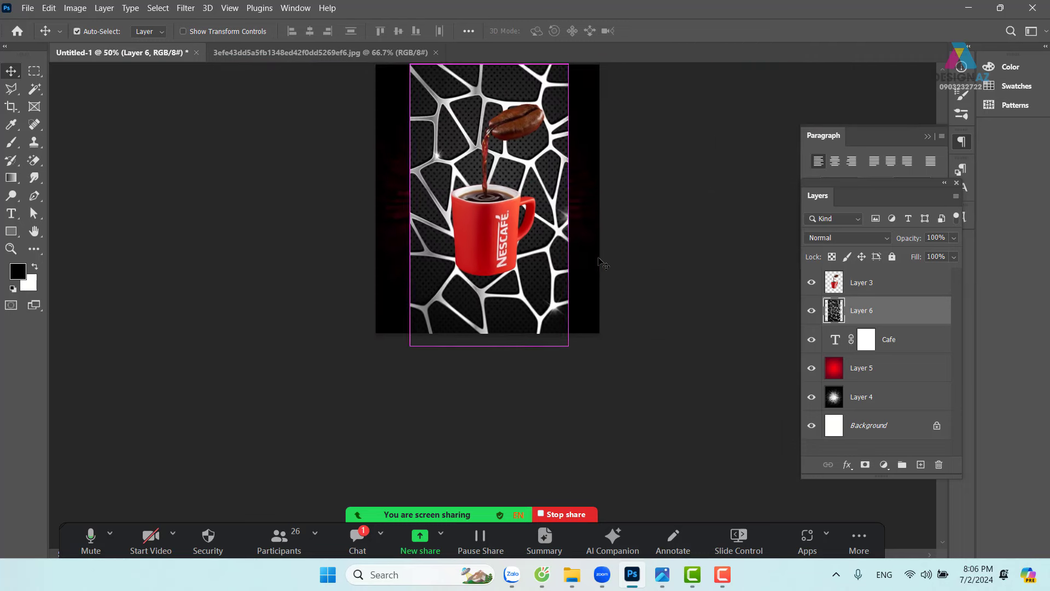
{"action": "key", "text": "ctrl+minus"}
{"action": "key", "text": "ctrl"}
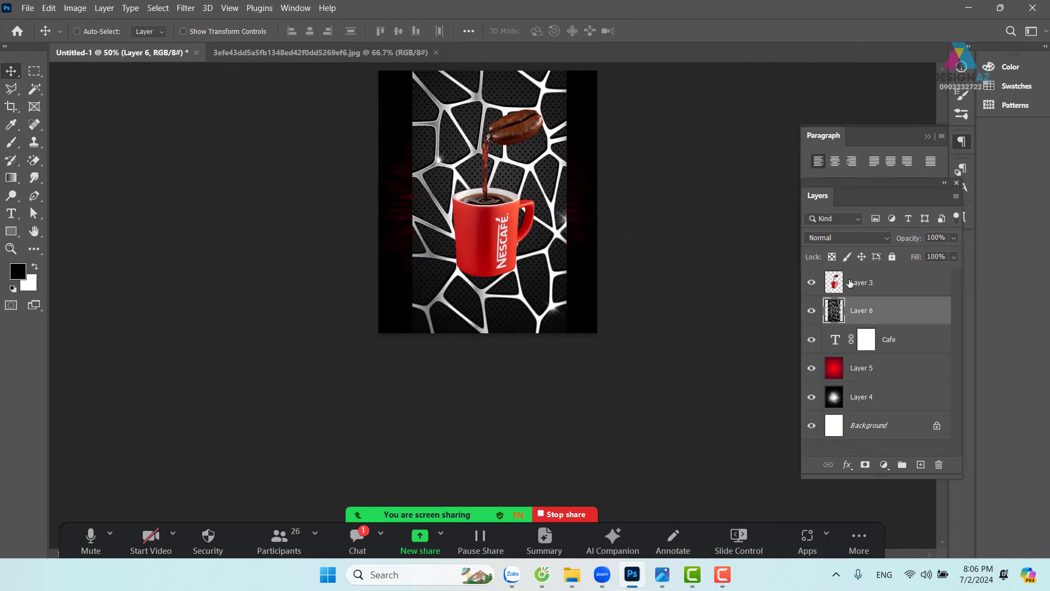
{"action": "left_click", "coordinate": [872, 236]}
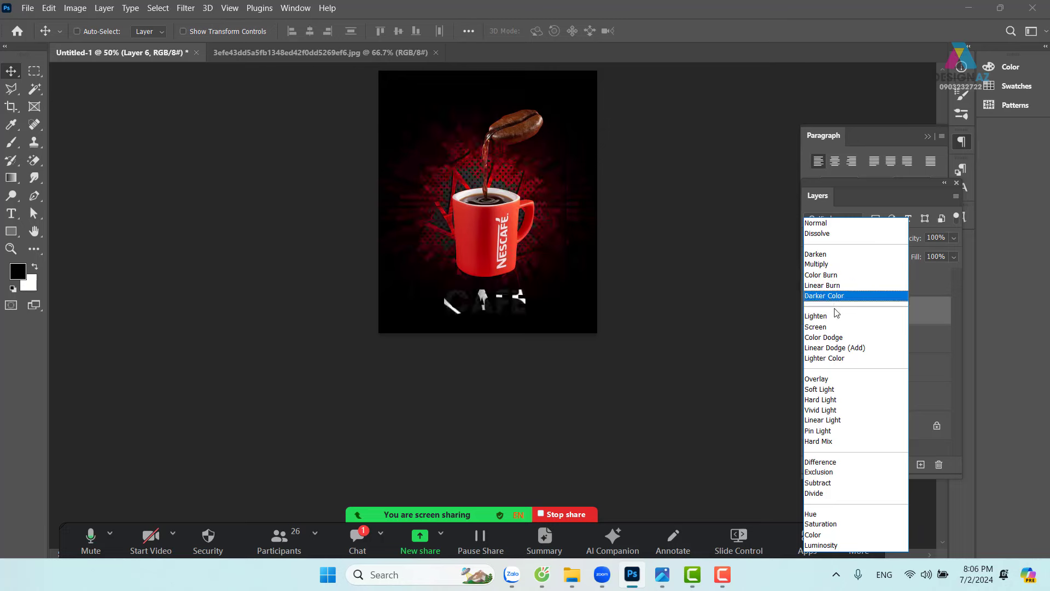
{"action": "left_click", "coordinate": [842, 389]}
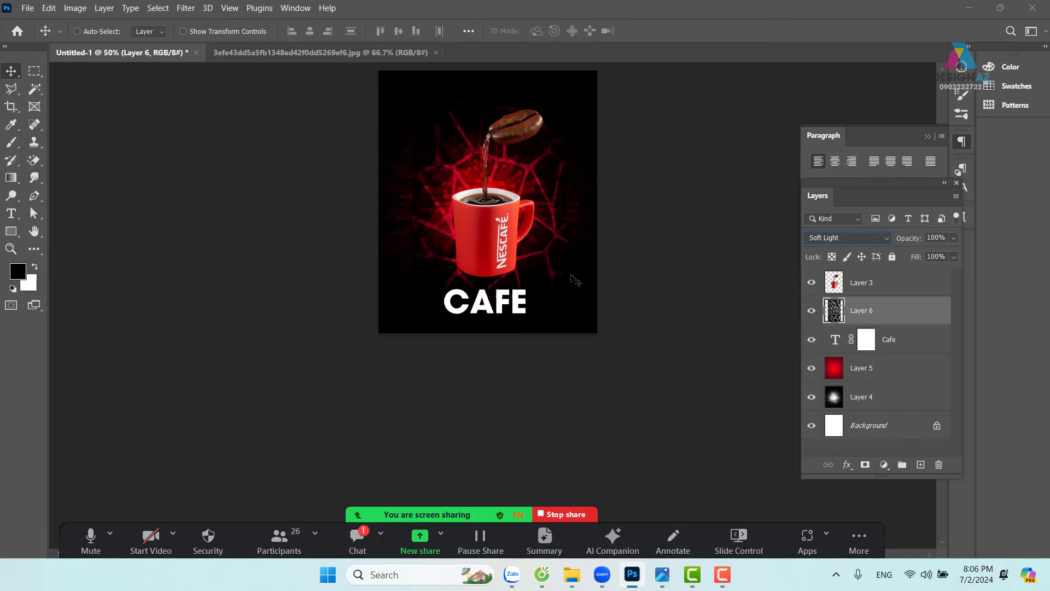
Shift the texture so it sits behind the cup.
{"action": "key", "text": "ctrl+equal"}
{"action": "key", "text": "ctrl+equal"}
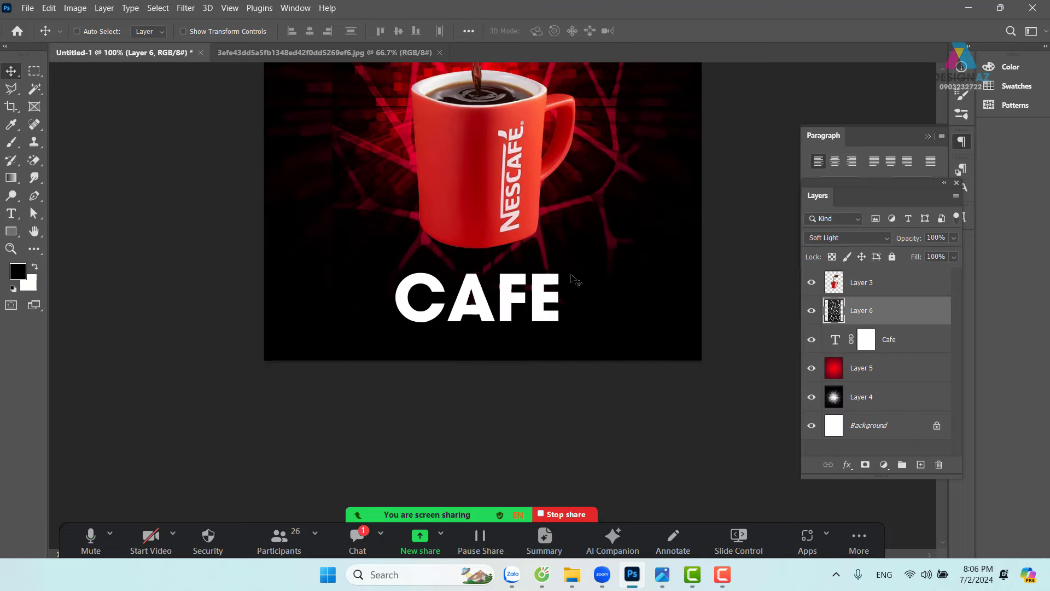
{"action": "left_click_drag", "start_coordinate": [491, 226], "coordinate": [450, 366]}
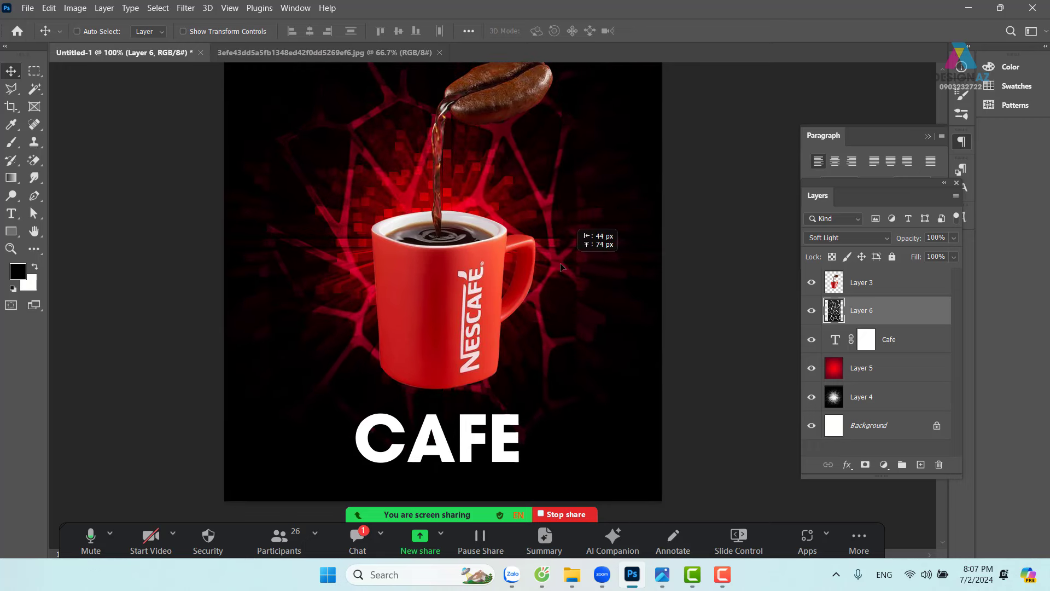
{"action": "left_click_drag", "start_coordinate": [565, 269], "coordinate": [585, 281]}
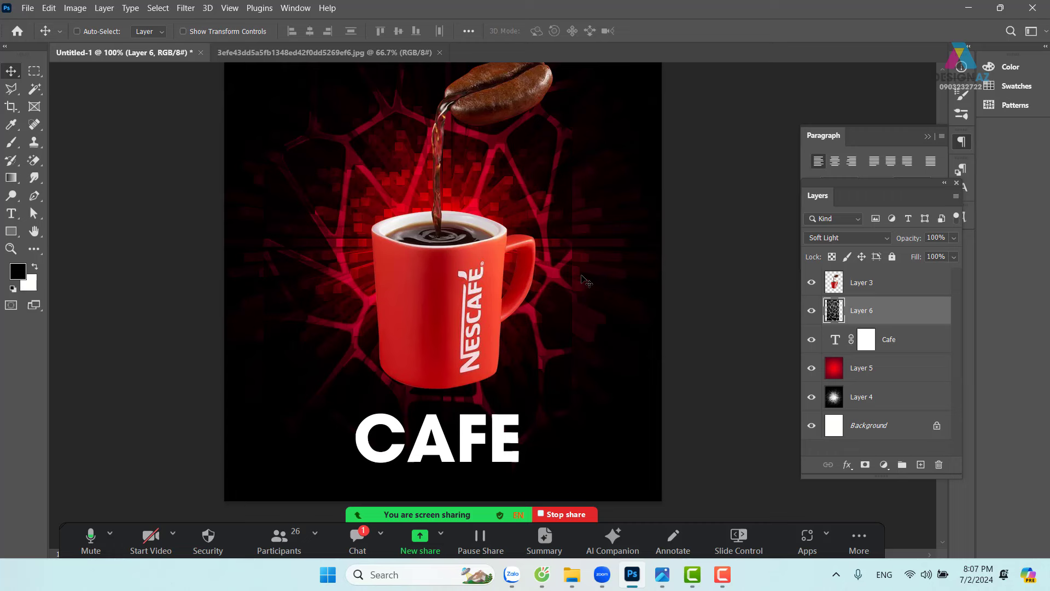
Change Layer 6's blend mode from Soft Light to Normal and enter Free Transform.
{"action": "left_click", "coordinate": [861, 234]}
{"action": "left_click", "coordinate": [838, 222]}
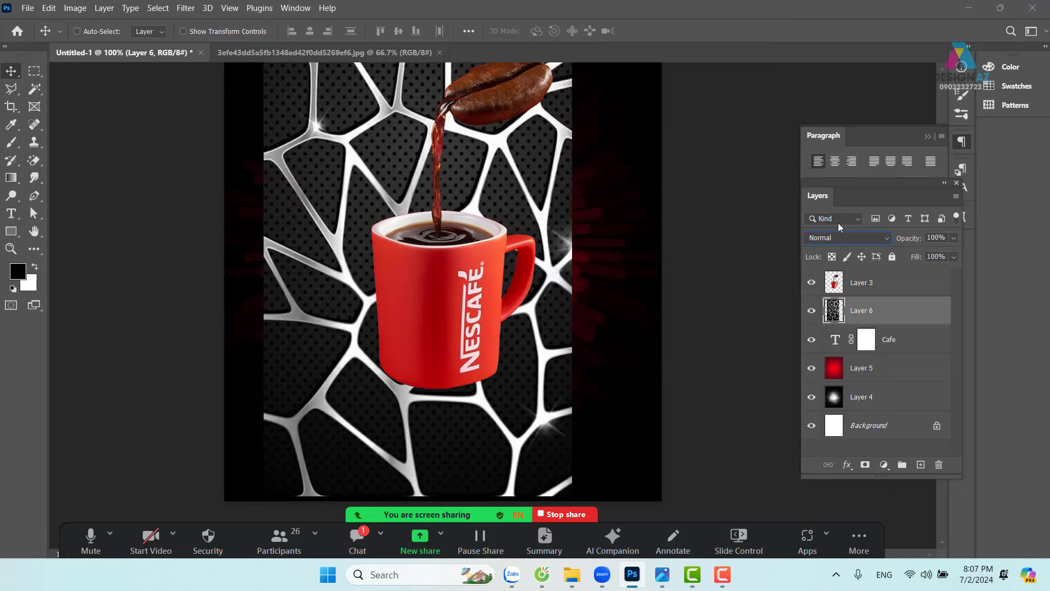
{"action": "scroll", "coordinate": [553, 328], "scroll_direction": "up", "scroll_amount": 3}
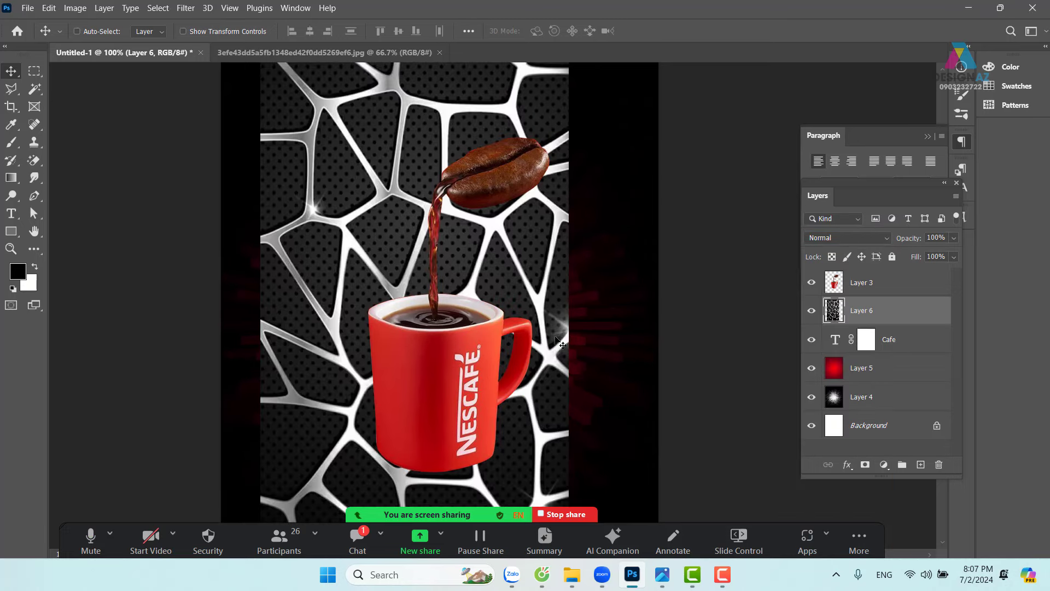
{"action": "key", "text": "ctrl"}
{"action": "key", "text": "ctrl+t"}
Scale the mesh pattern down to about 40% and move it up toward the mug.
{"action": "scroll", "coordinate": [536, 382], "scroll_direction": "up", "scroll_amount": 1}
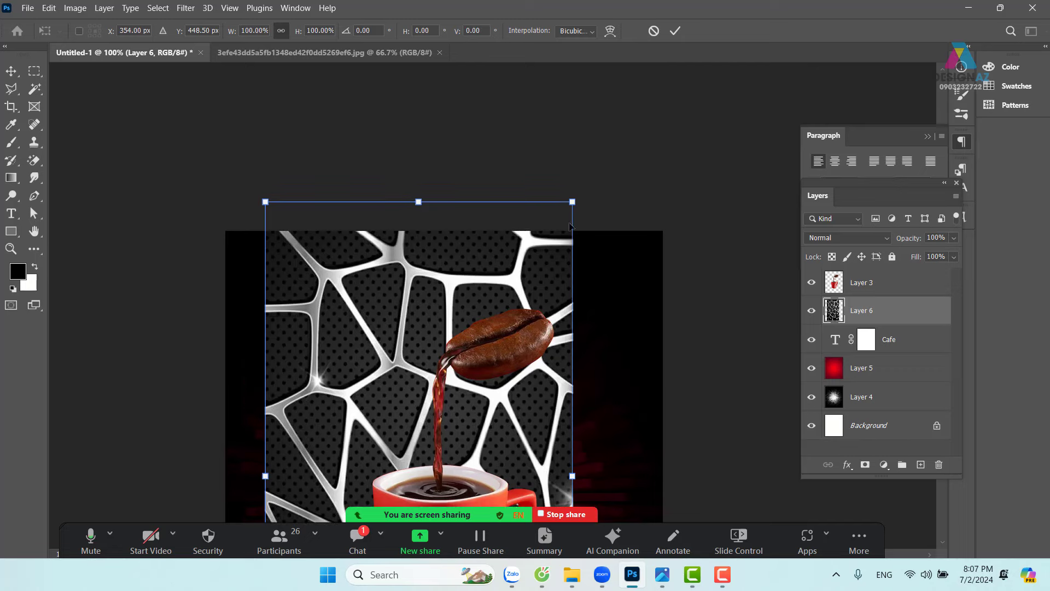
{"action": "mouse_move", "coordinate": [573, 201]}
{"action": "left_mouse_down"}
{"action": "mouse_move", "coordinate": [435, 363]}
{"action": "mouse_move", "coordinate": [613, 17]}
{"action": "left_mouse_up"}
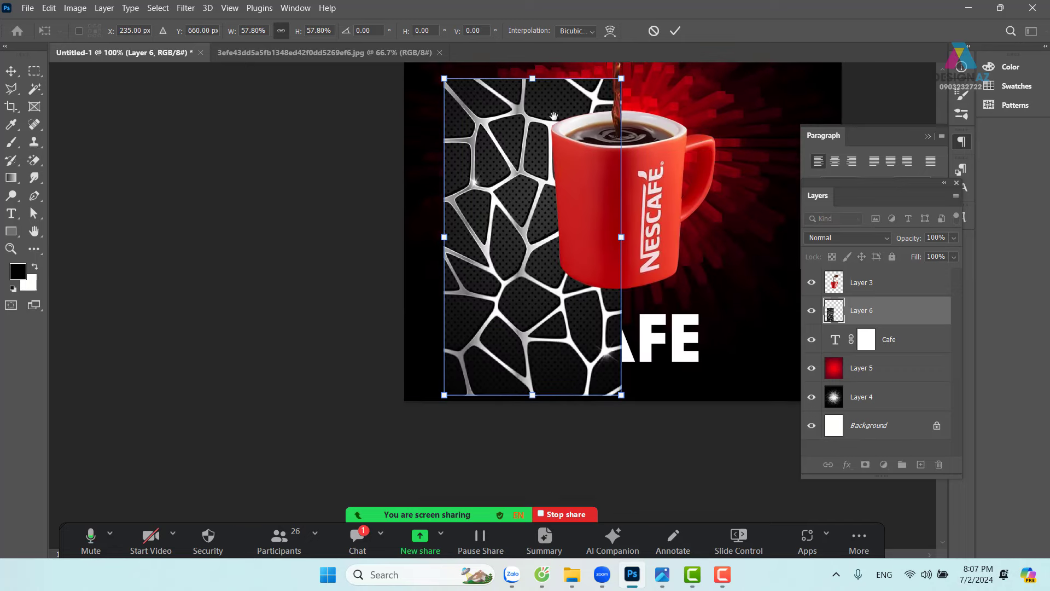
{"action": "left_click_drag", "start_coordinate": [598, 126], "coordinate": [583, 185]}
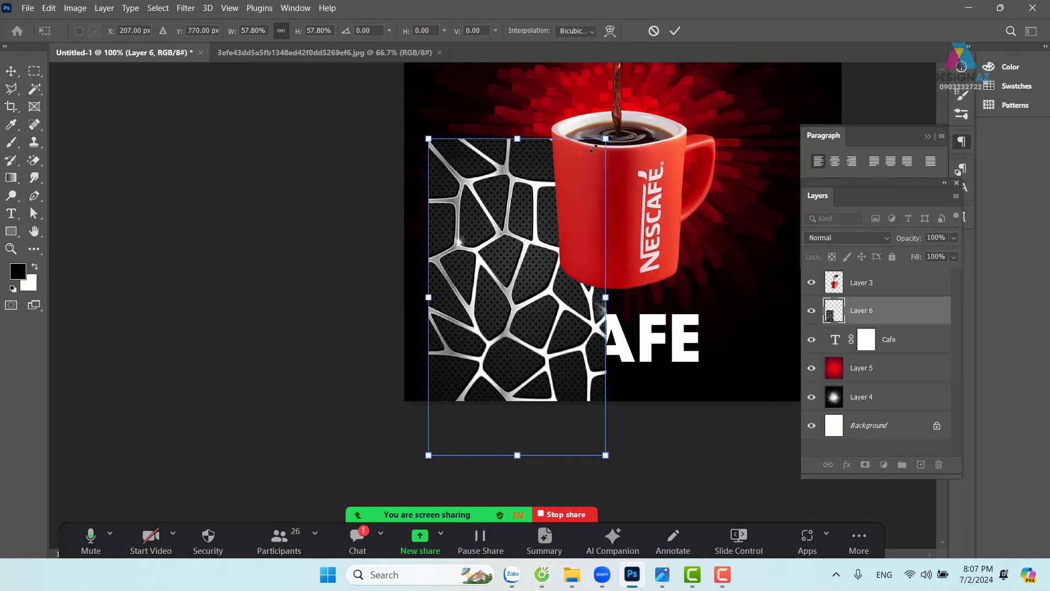
{"action": "left_click_drag", "start_coordinate": [601, 148], "coordinate": [545, 247]}
{"action": "left_click_drag", "start_coordinate": [486, 334], "coordinate": [577, 301]}
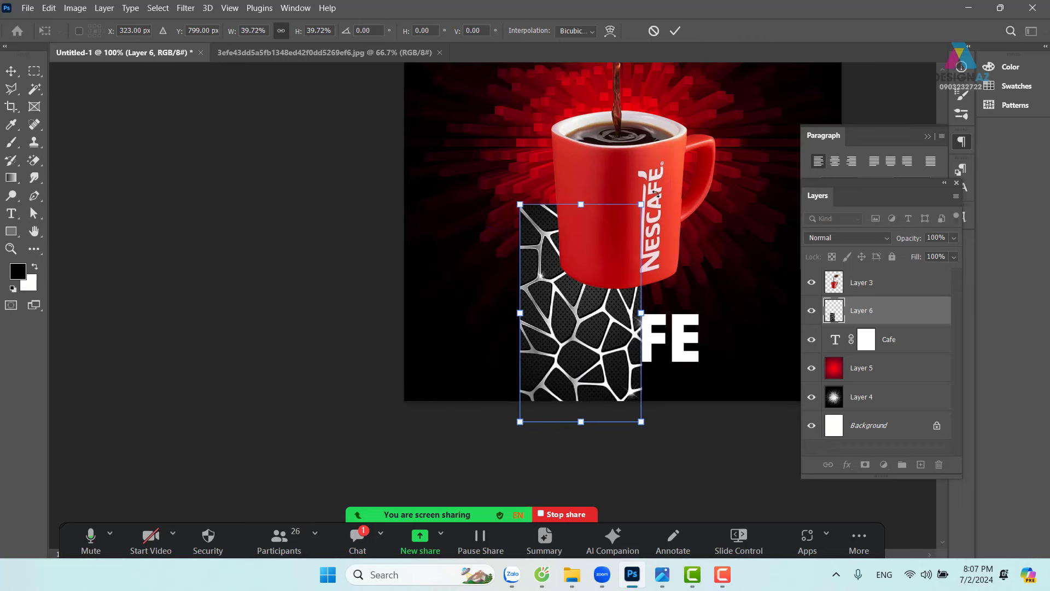
Rotate the mesh -90° into landscape, commit it beneath the mug, and zoom to 200%.
{"action": "left_click_drag", "start_coordinate": [655, 194], "coordinate": [467, 244]}
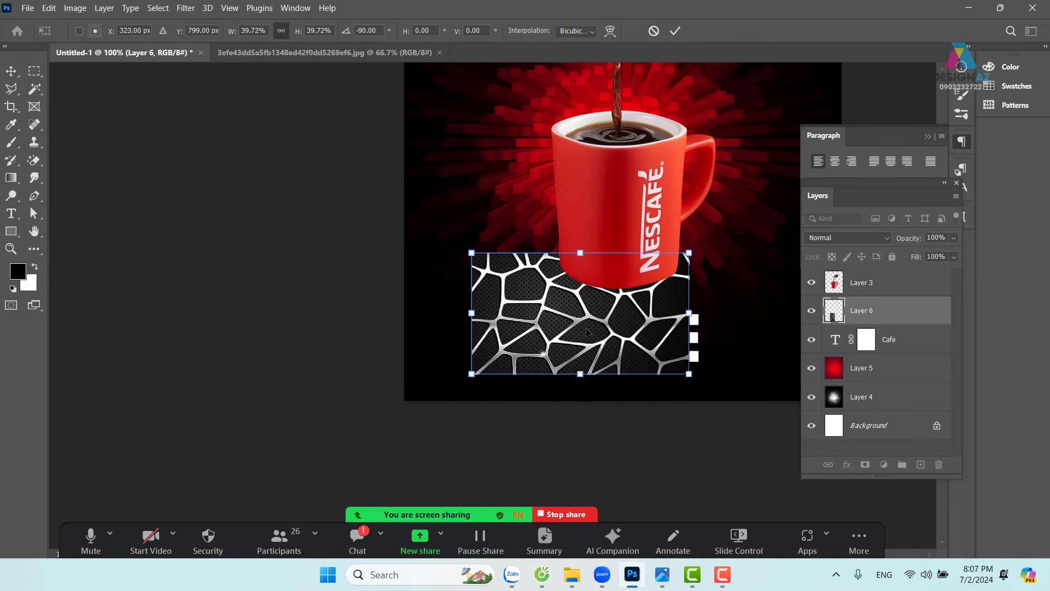
{"action": "left_click_drag", "start_coordinate": [632, 343], "coordinate": [655, 354]}
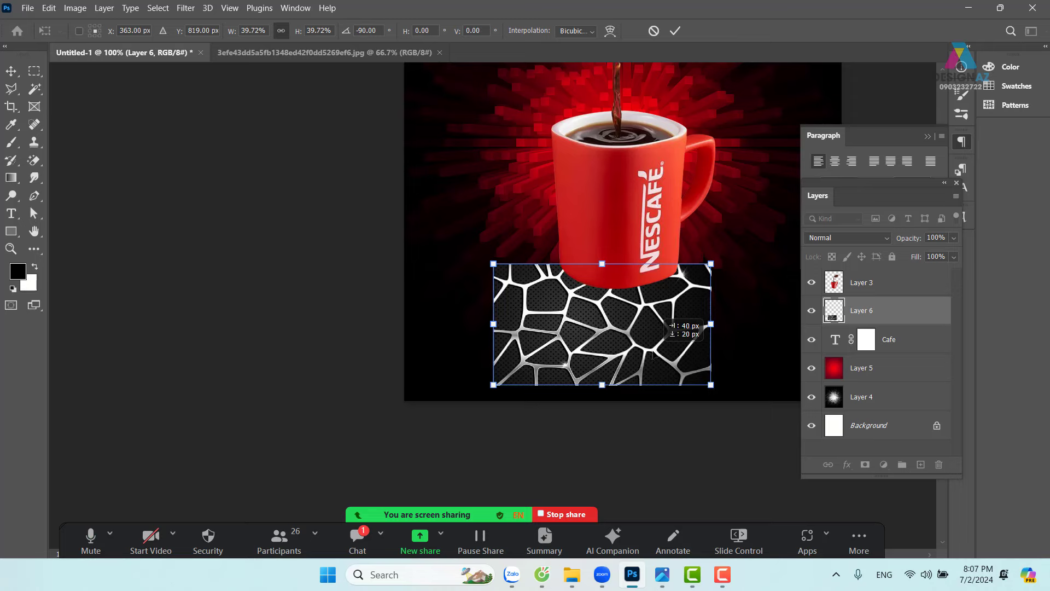
{"action": "left_click_drag", "start_coordinate": [759, 346], "coordinate": [685, 354]}
{"action": "key", "text": "Return"}
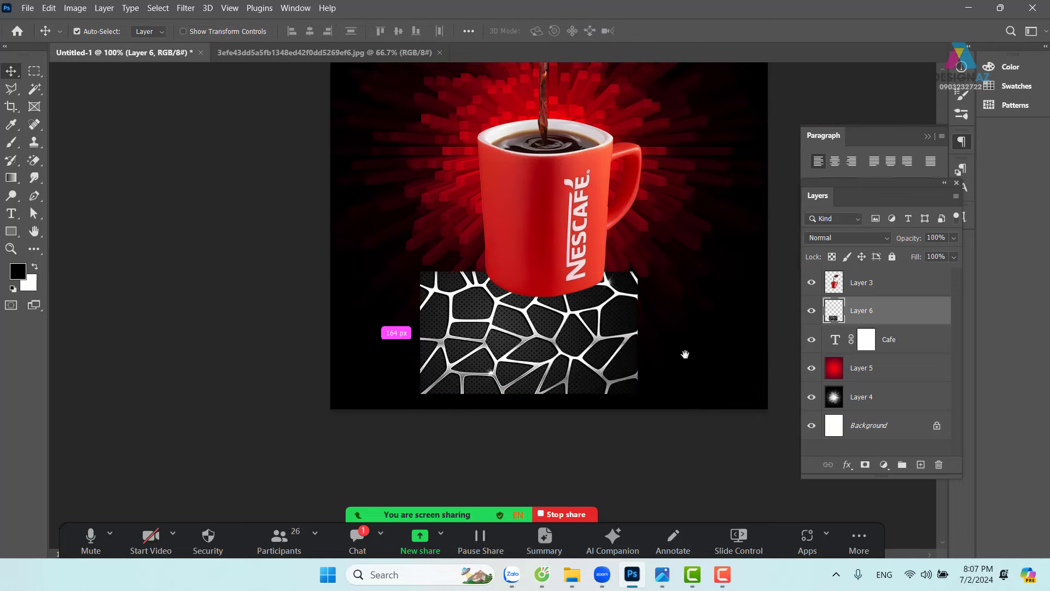
{"action": "key", "text": "ctrl+plus"}
{"action": "left_click_drag", "start_coordinate": [552, 373], "coordinate": [460, 345]}
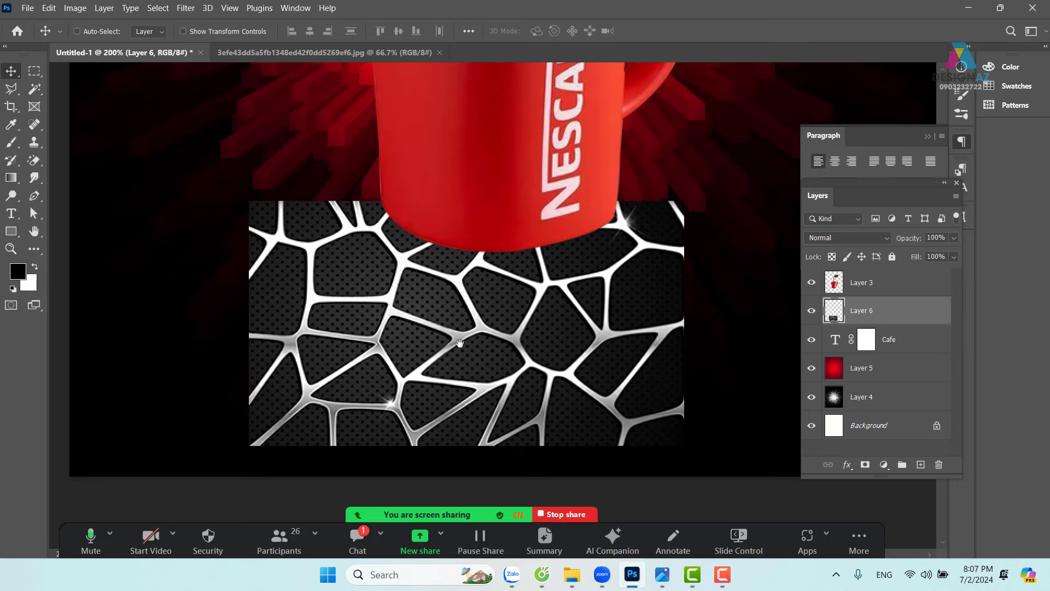
Set Layer 6 to 50% opacity and rescale it to about 86% over the CAFE letters.
{"action": "key", "text": "5"}
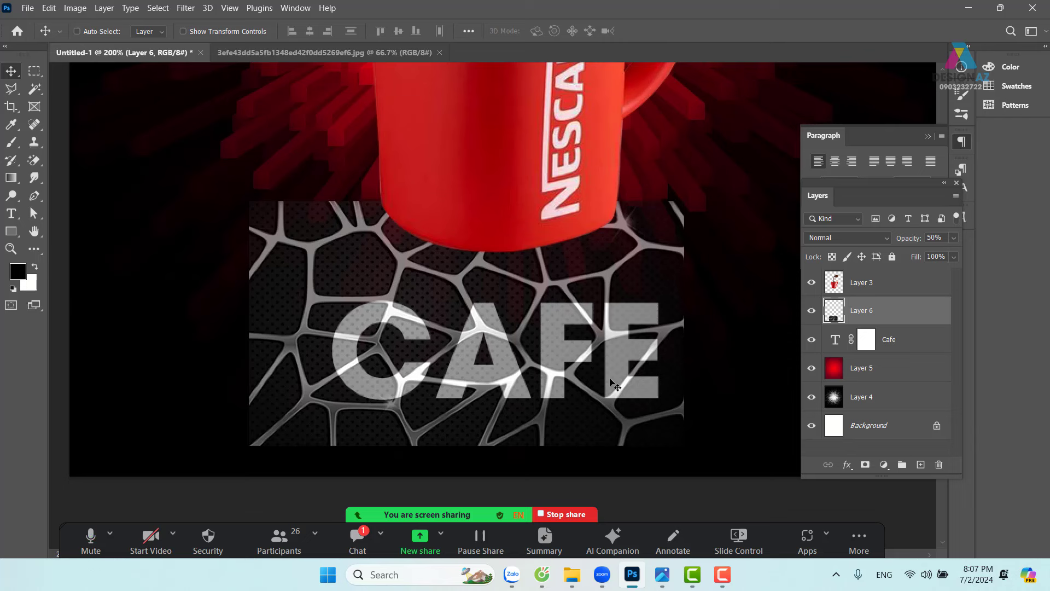
{"action": "key", "text": "ctrl+t"}
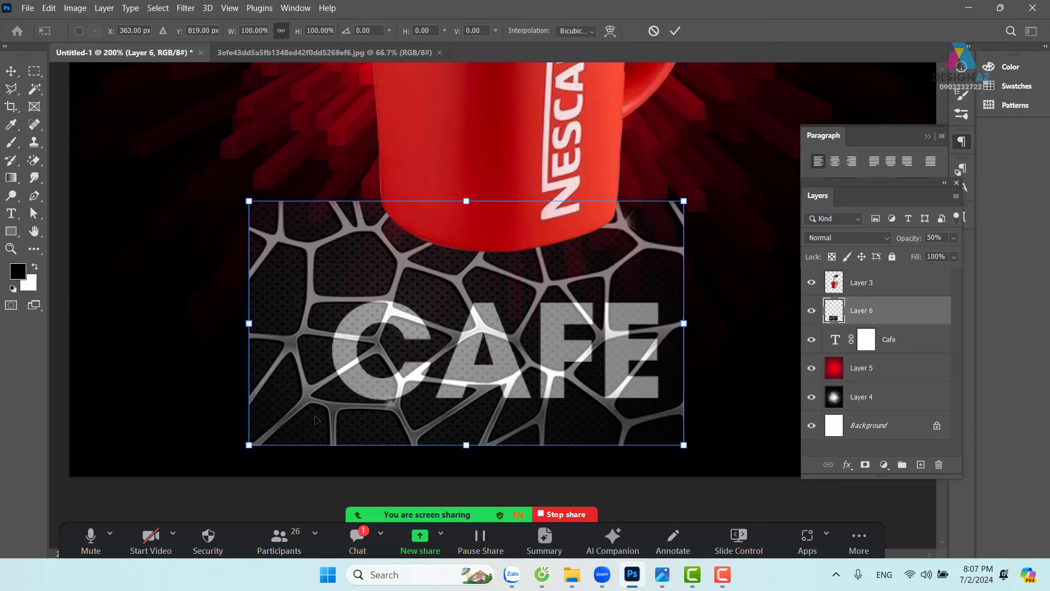
{"action": "left_click_drag", "start_coordinate": [251, 452], "coordinate": [338, 437]}
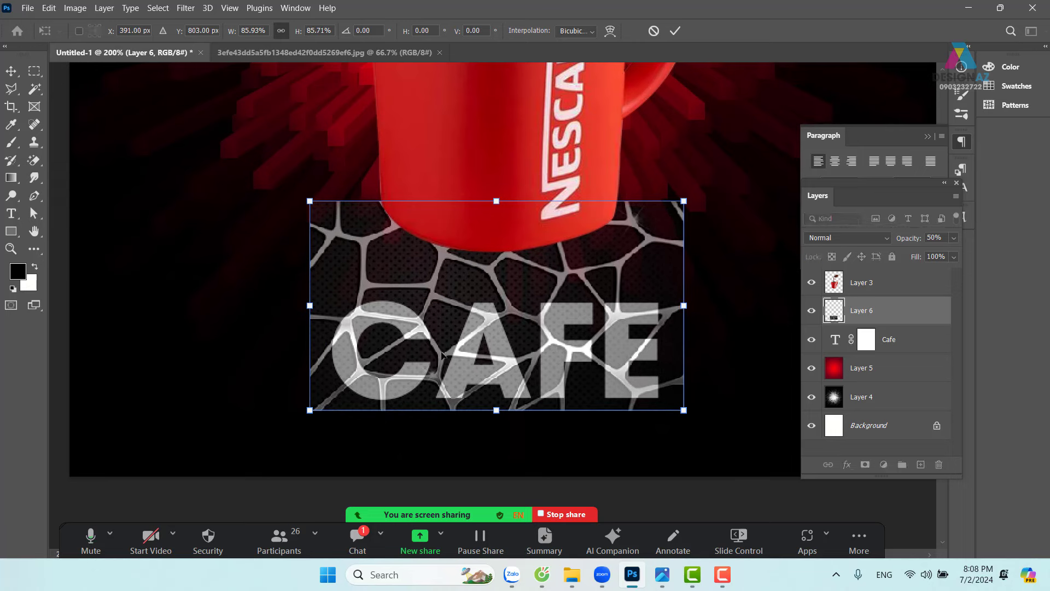
{"action": "left_click_drag", "start_coordinate": [469, 357], "coordinate": [465, 365]}
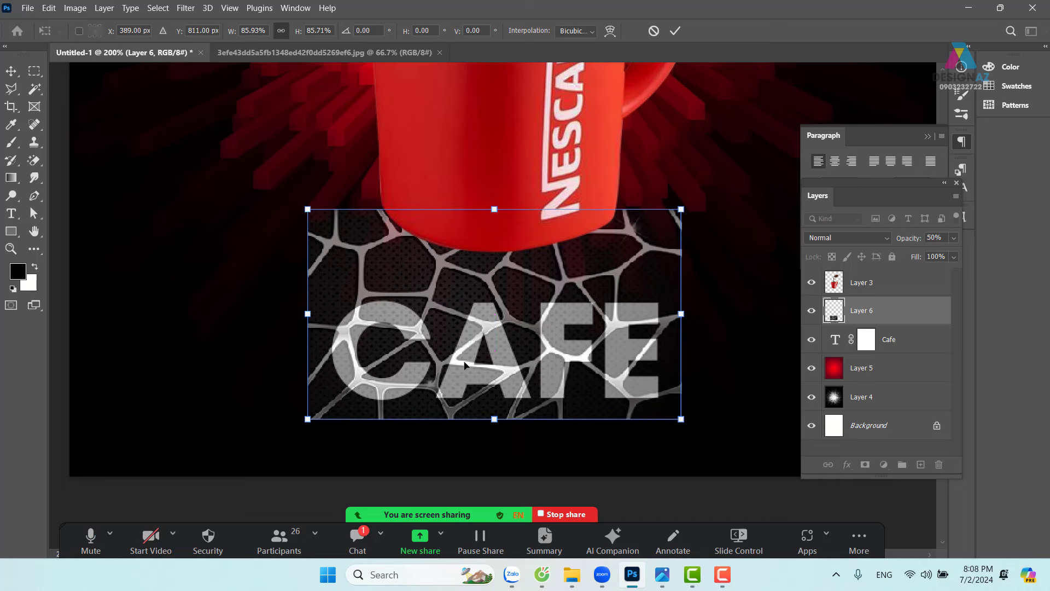
{"action": "key", "text": "Return"}
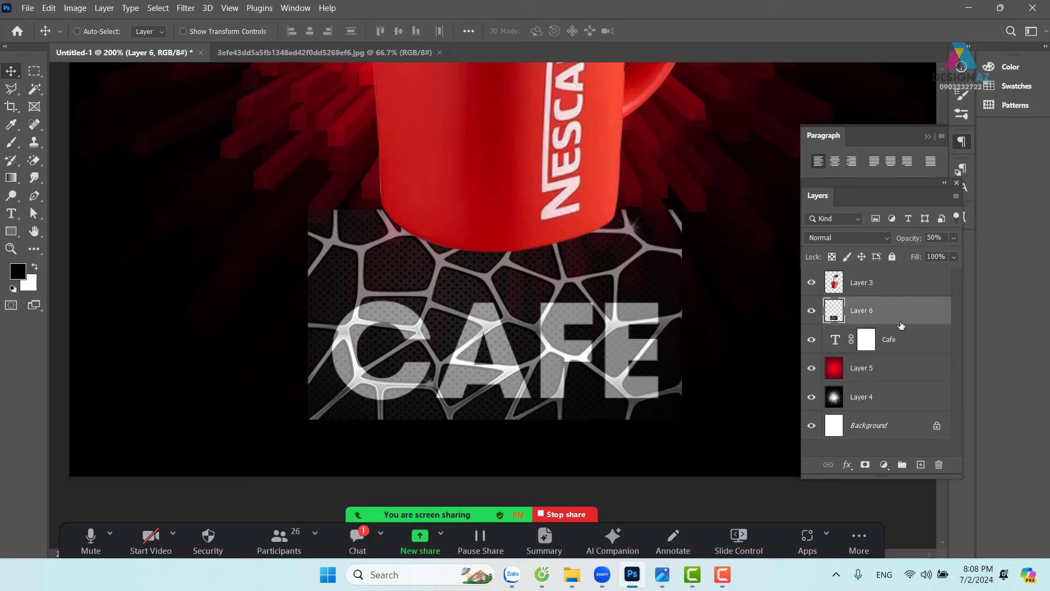
Restore the mesh layer to 100% opacity and target the Cafe text's layer mask.
{"action": "left_click", "coordinate": [954, 238]}
{"action": "left_click_drag", "start_coordinate": [920, 255], "coordinate": [974, 254]}
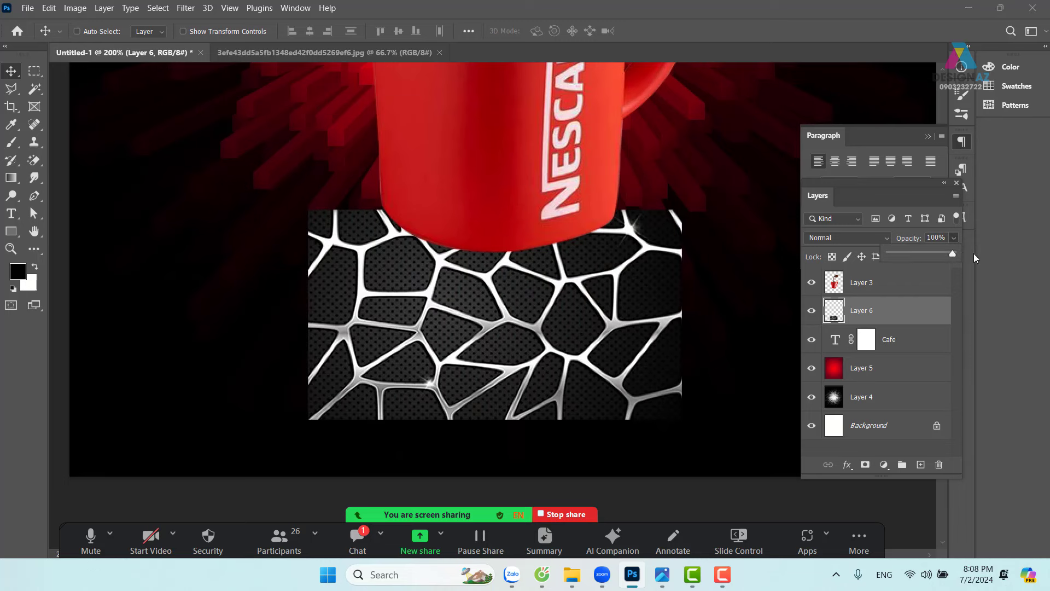
{"action": "left_click", "coordinate": [866, 340]}
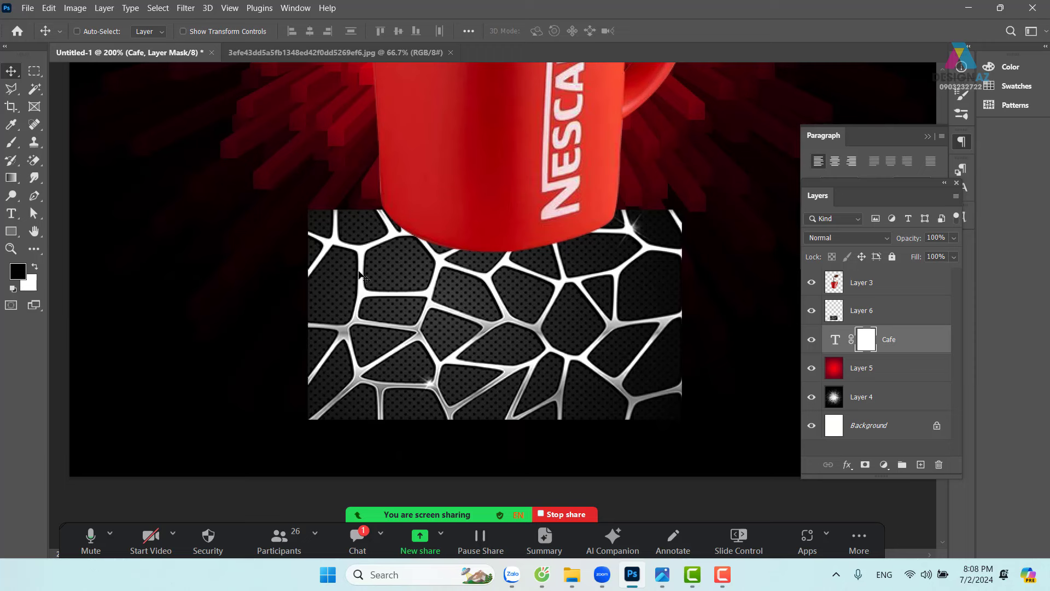
{"action": "left_click", "coordinate": [75, 8]}
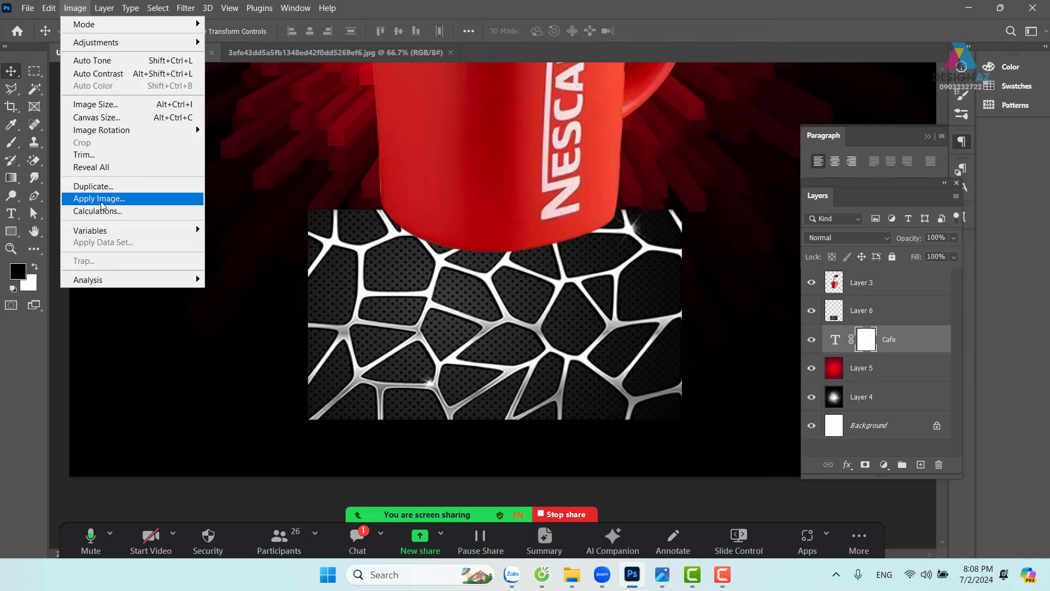
Apply the Merged layer into the Cafe mask with Multiply blending at 100% opacity.
{"action": "left_click", "coordinate": [102, 199]}
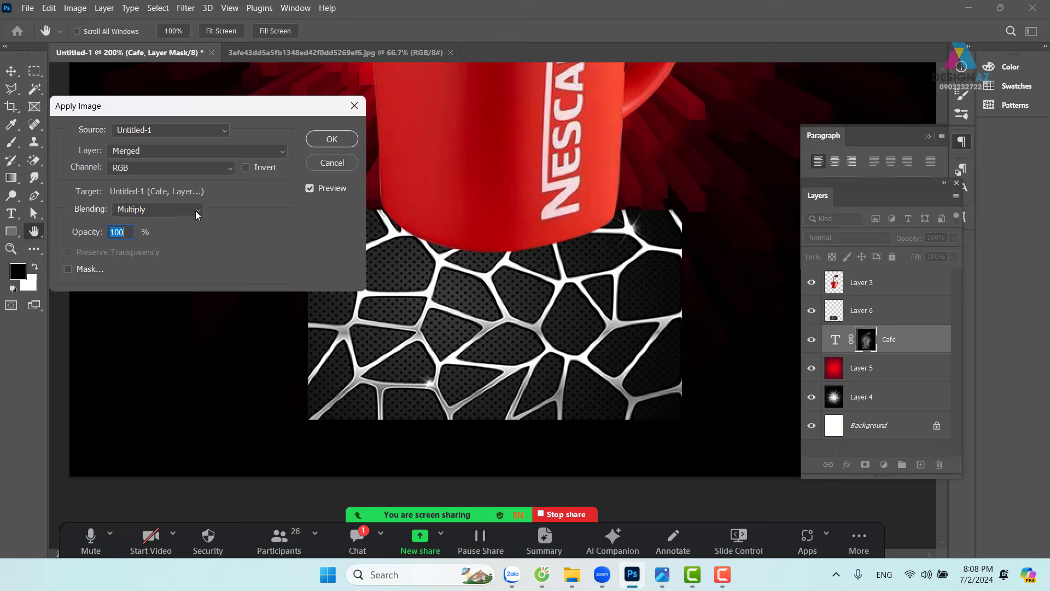
{"action": "left_click", "coordinate": [337, 139]}
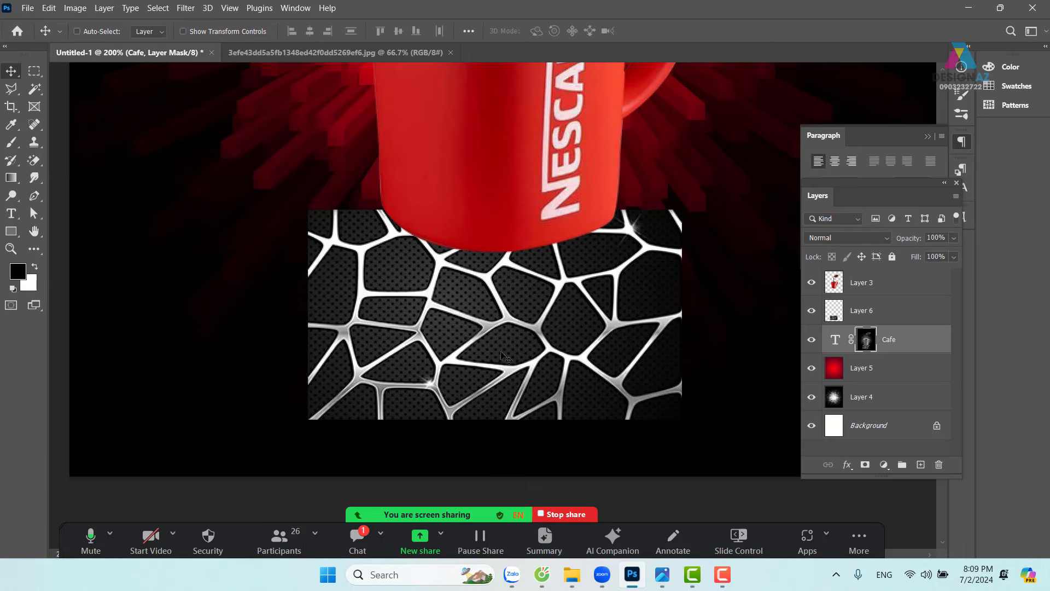
Hide Layer 6 and invert the Cafe layer mask.
{"action": "left_click", "coordinate": [813, 312]}
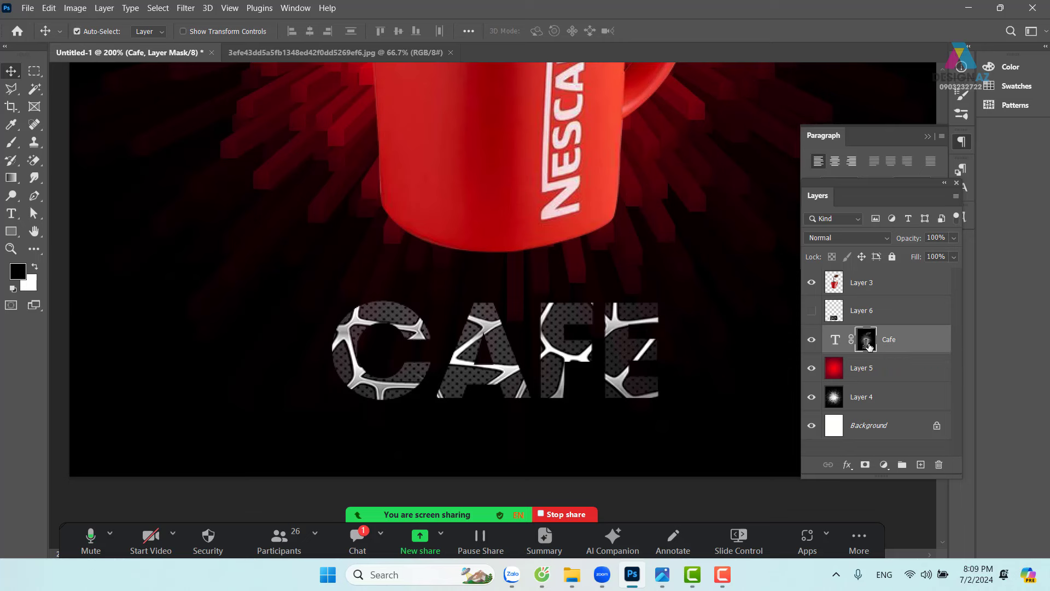
{"action": "key", "text": "ctrl+i"}
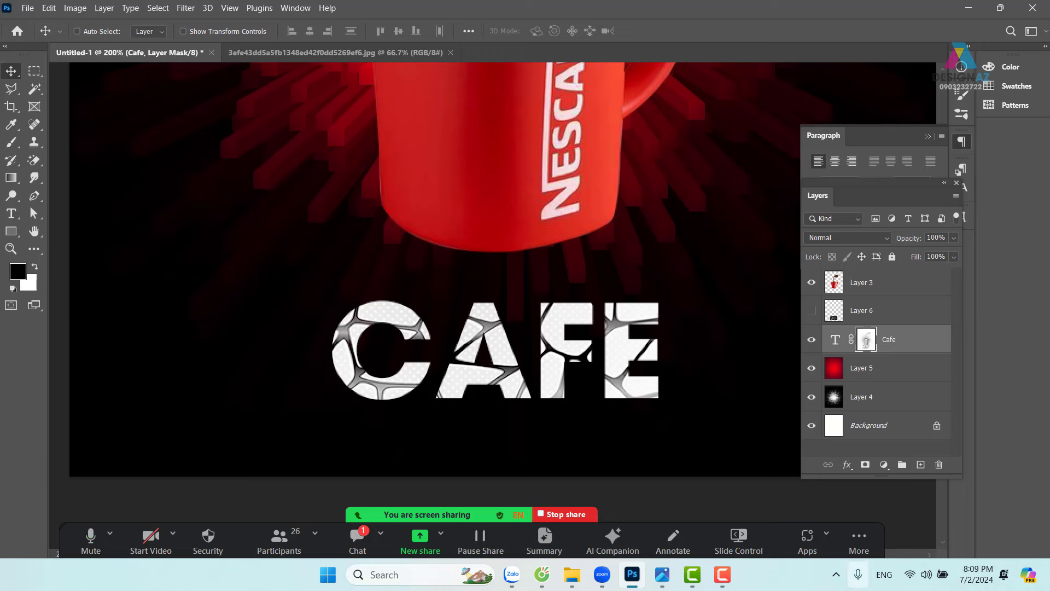
Select the Cafe text layer and change its colour to dark red #a10103.
{"action": "left_click", "coordinate": [840, 343]}
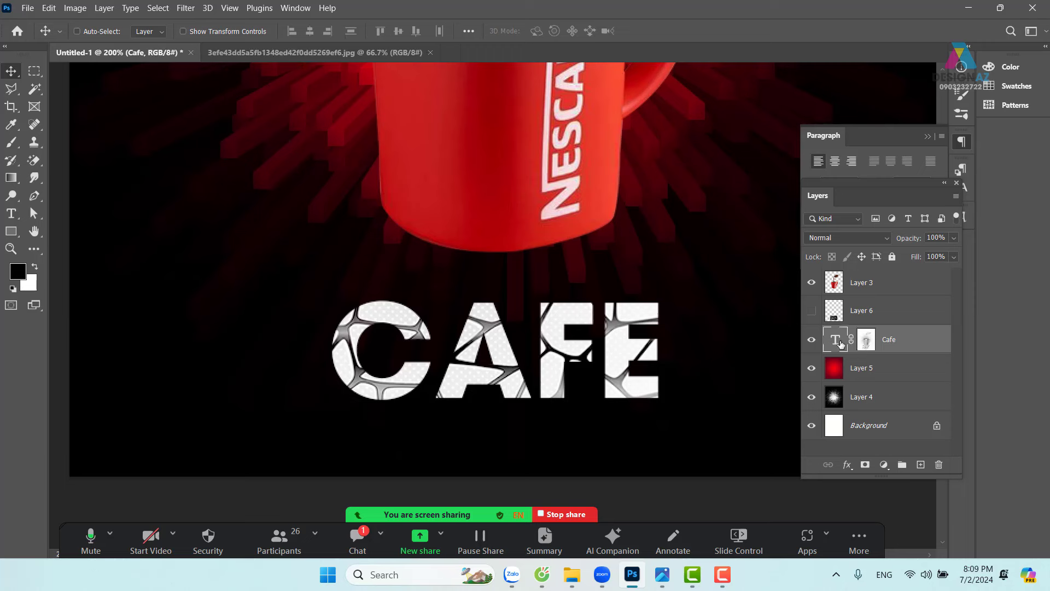
{"action": "key", "text": "t"}
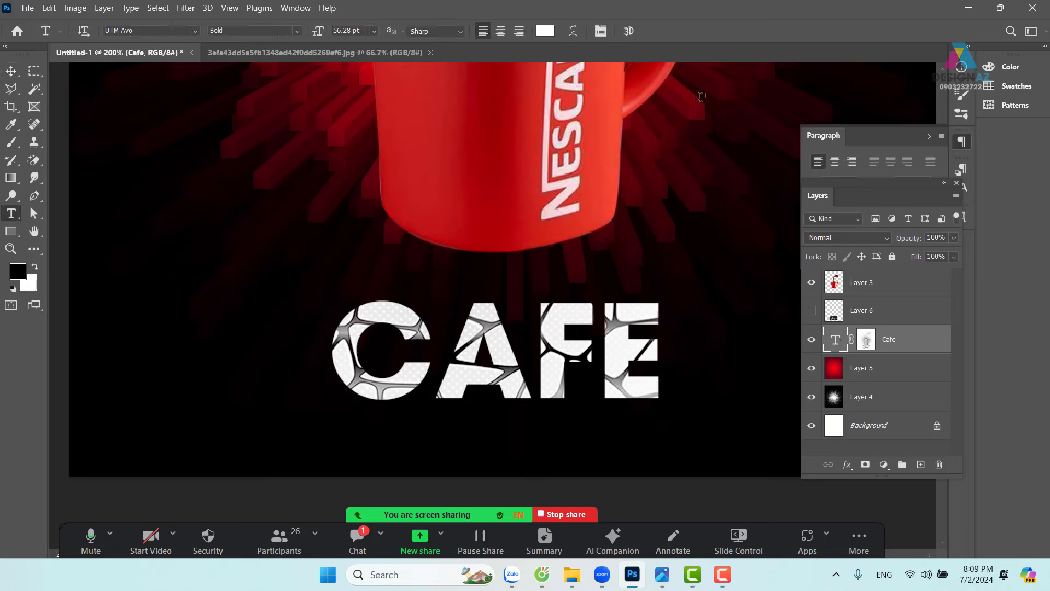
{"action": "left_click", "coordinate": [546, 31]}
{"action": "left_click", "coordinate": [487, 146]}
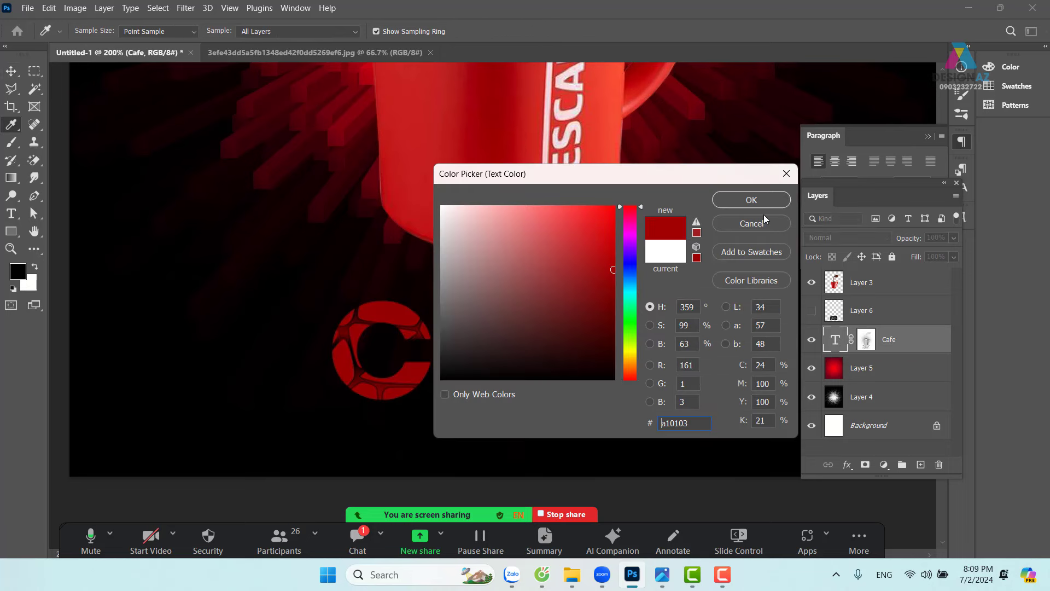
{"action": "left_click", "coordinate": [769, 205]}
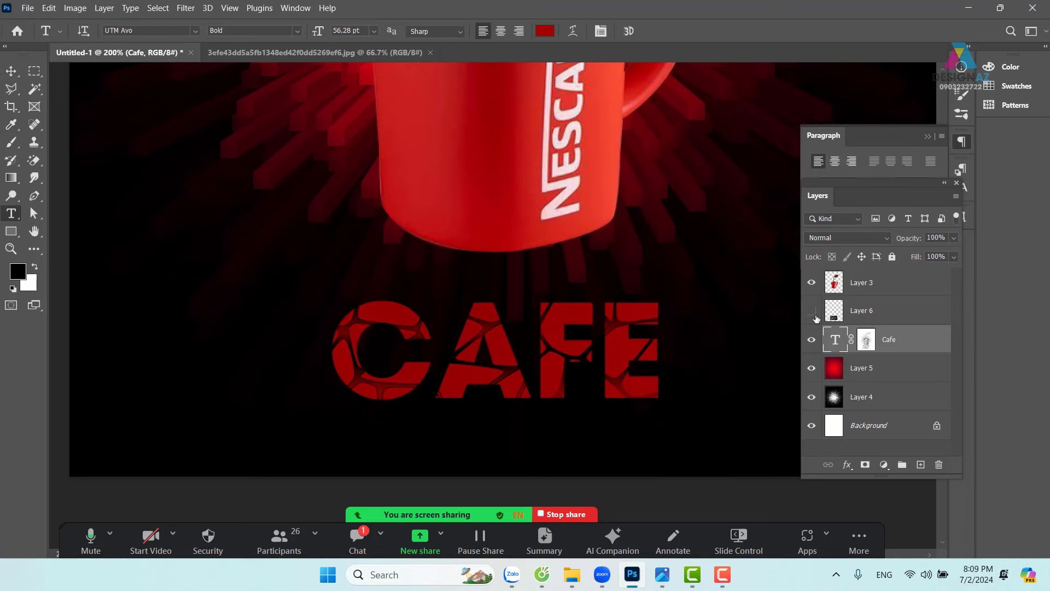
{"action": "left_click", "coordinate": [13, 74]}
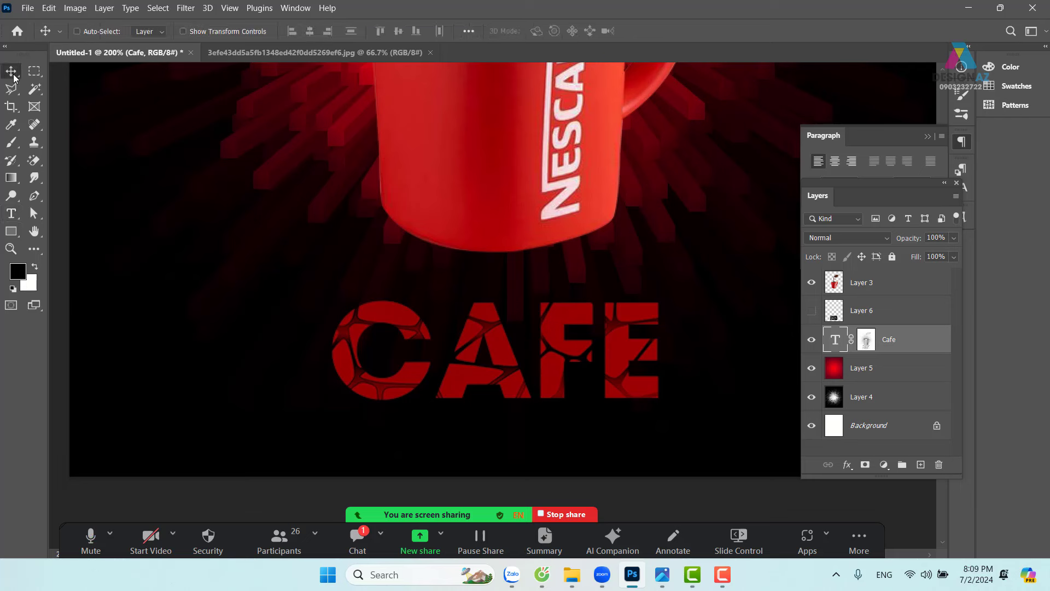